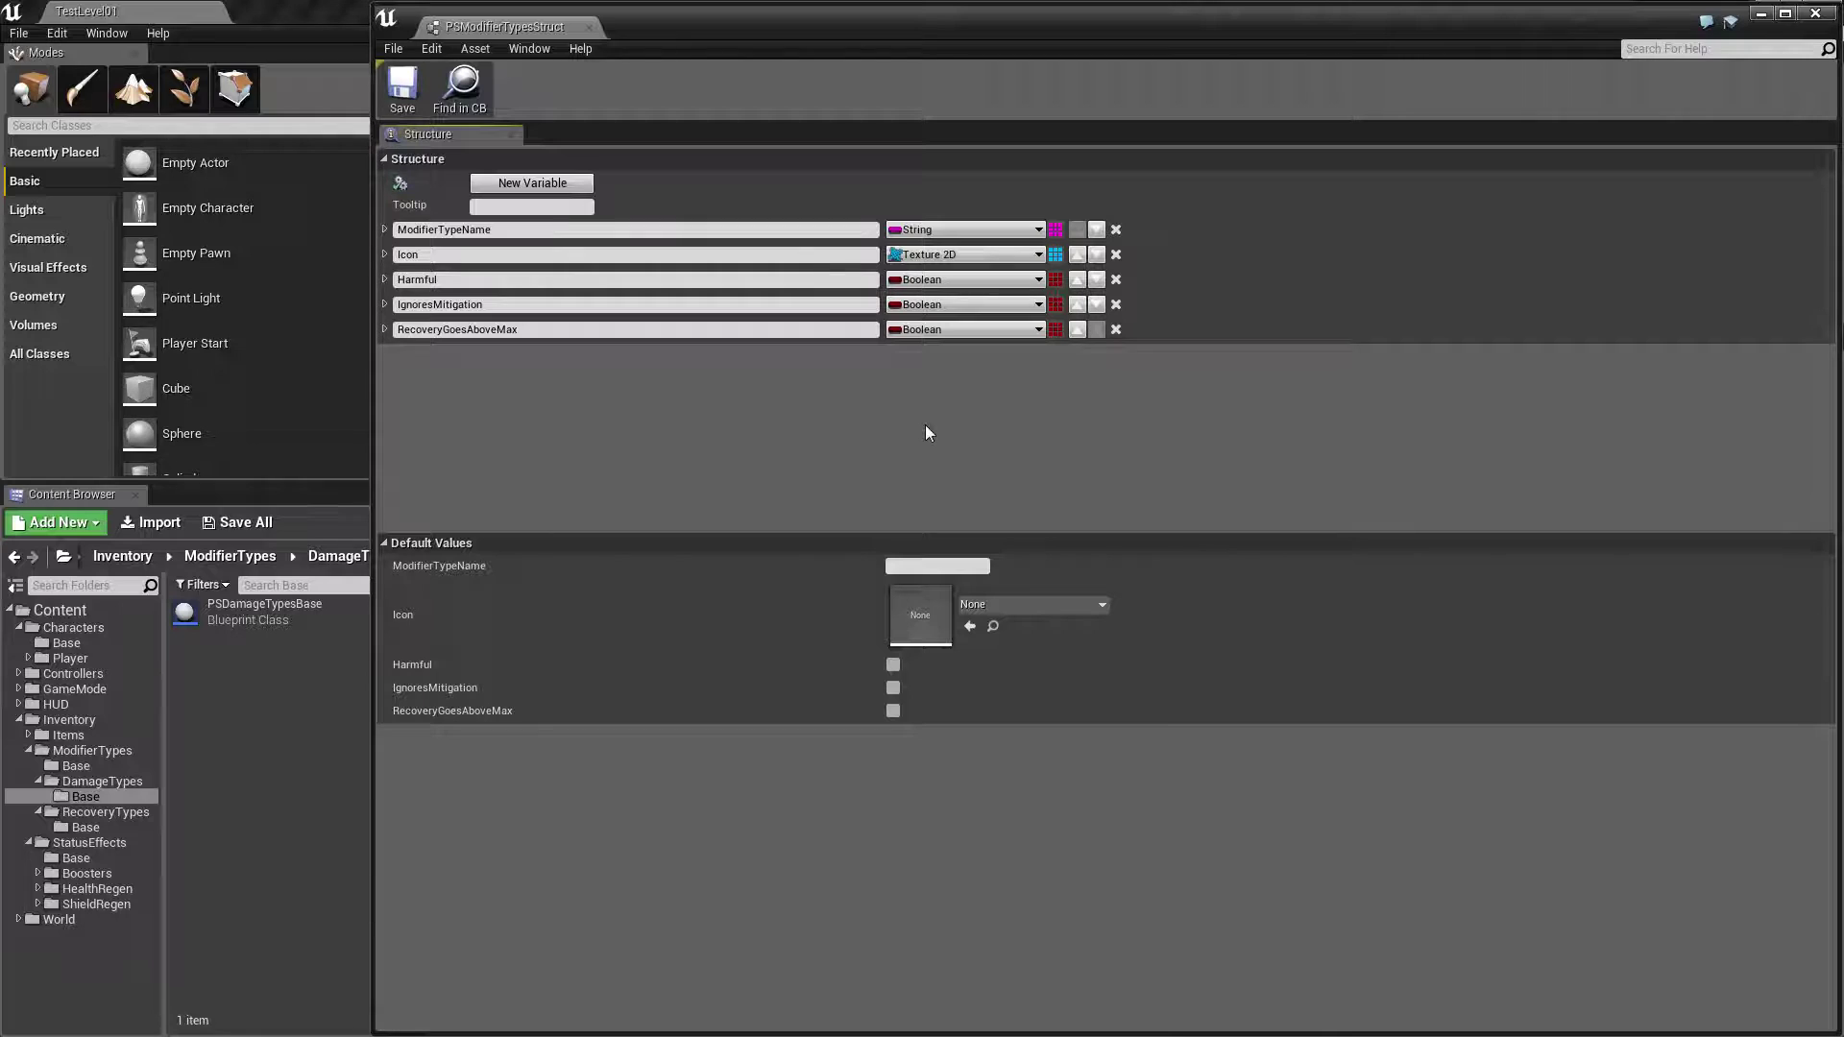
Minimize the PSModifierTypesStruct editor to reveal the TestLevel01 level view.
left_click(1763, 13)
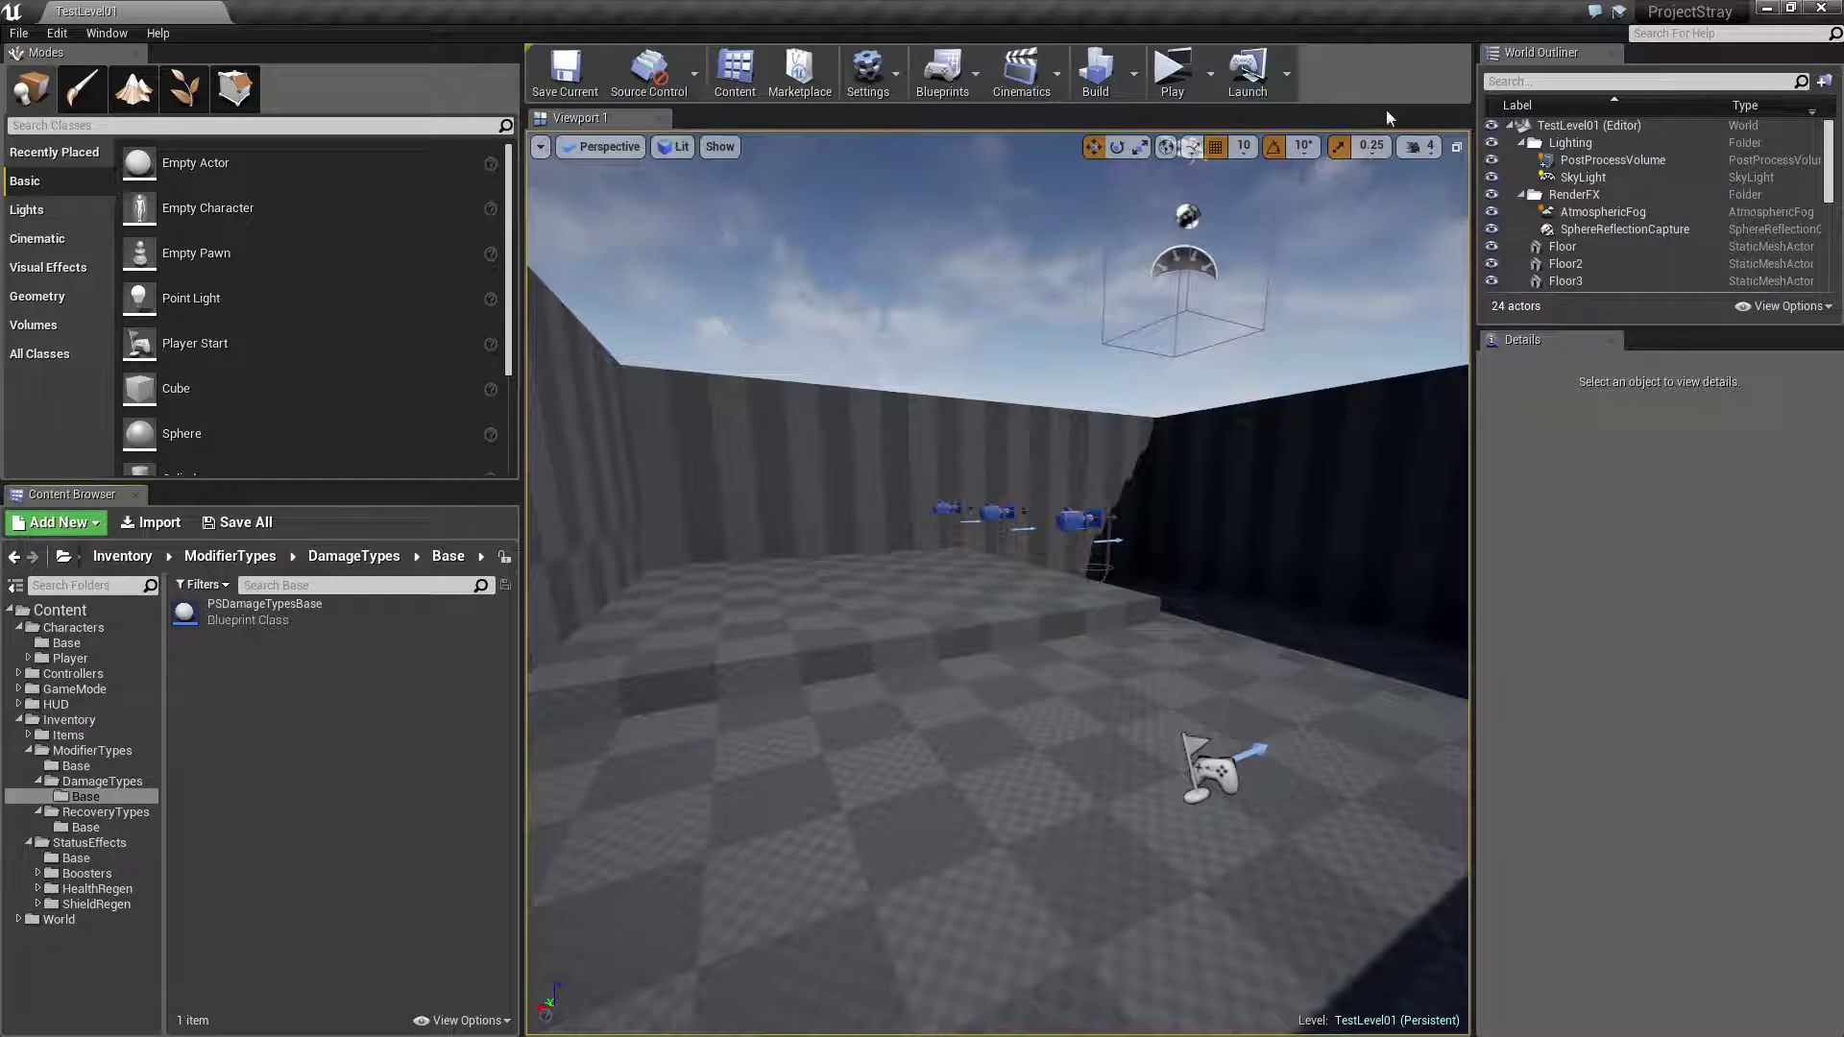
Fly the camera through the room to face the raised floor platform.
right_click_drag(1116, 650, 1325, 148)
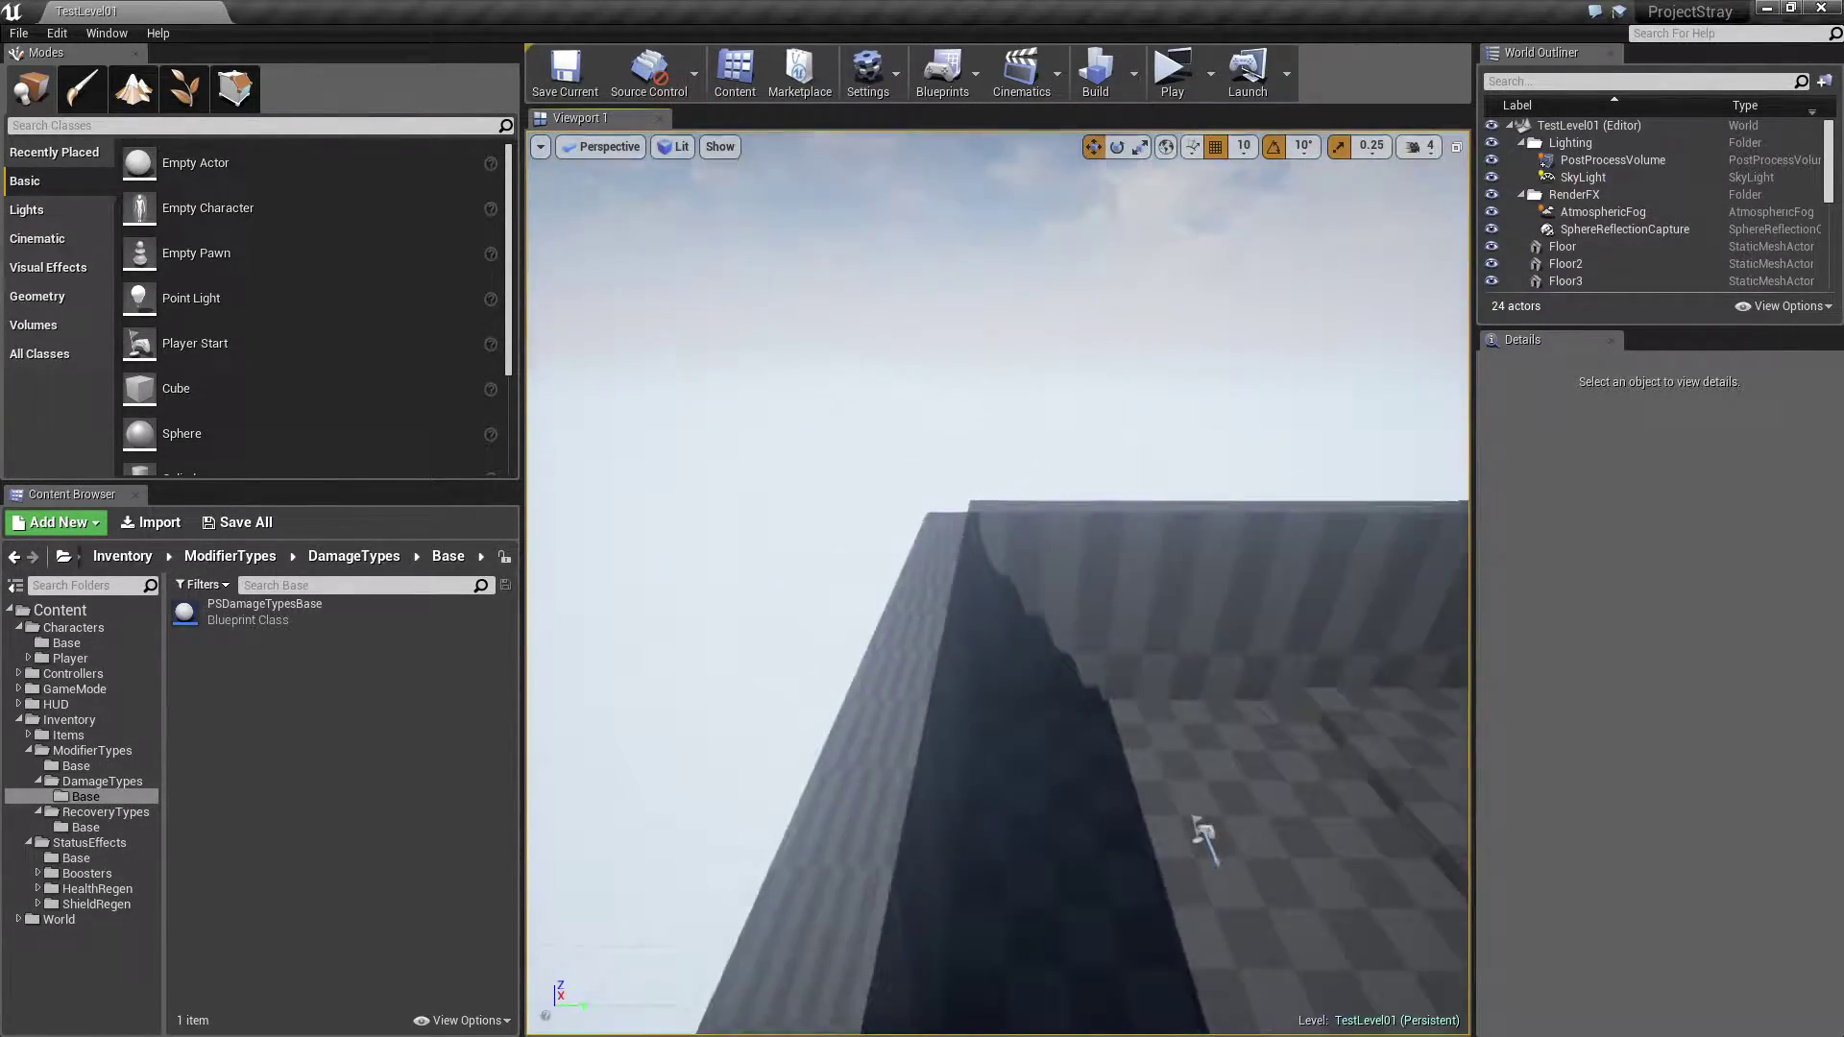
mouse_move(1202, 831)
right_mouse_down()
mouse_move(1028, 638)
mouse_move(1120, 649)
right_mouse_up()
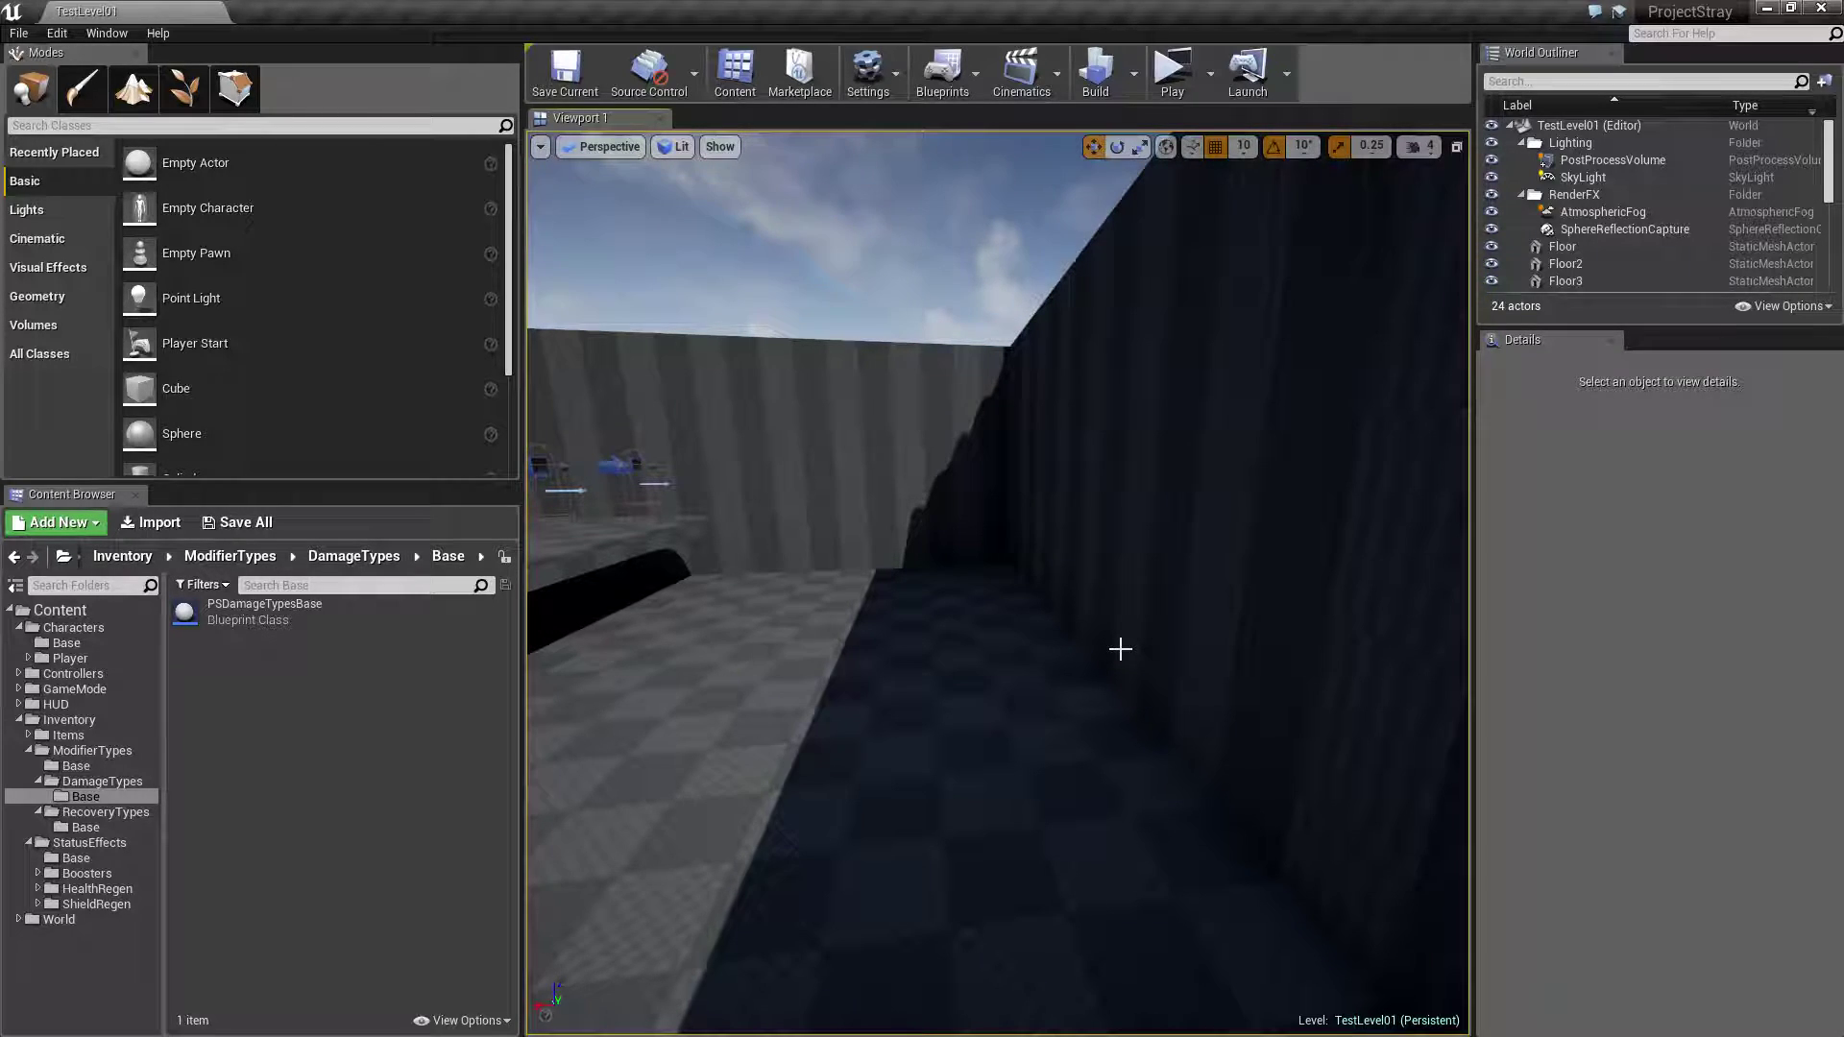
right_click_drag(1080, 638, 1098, 639)
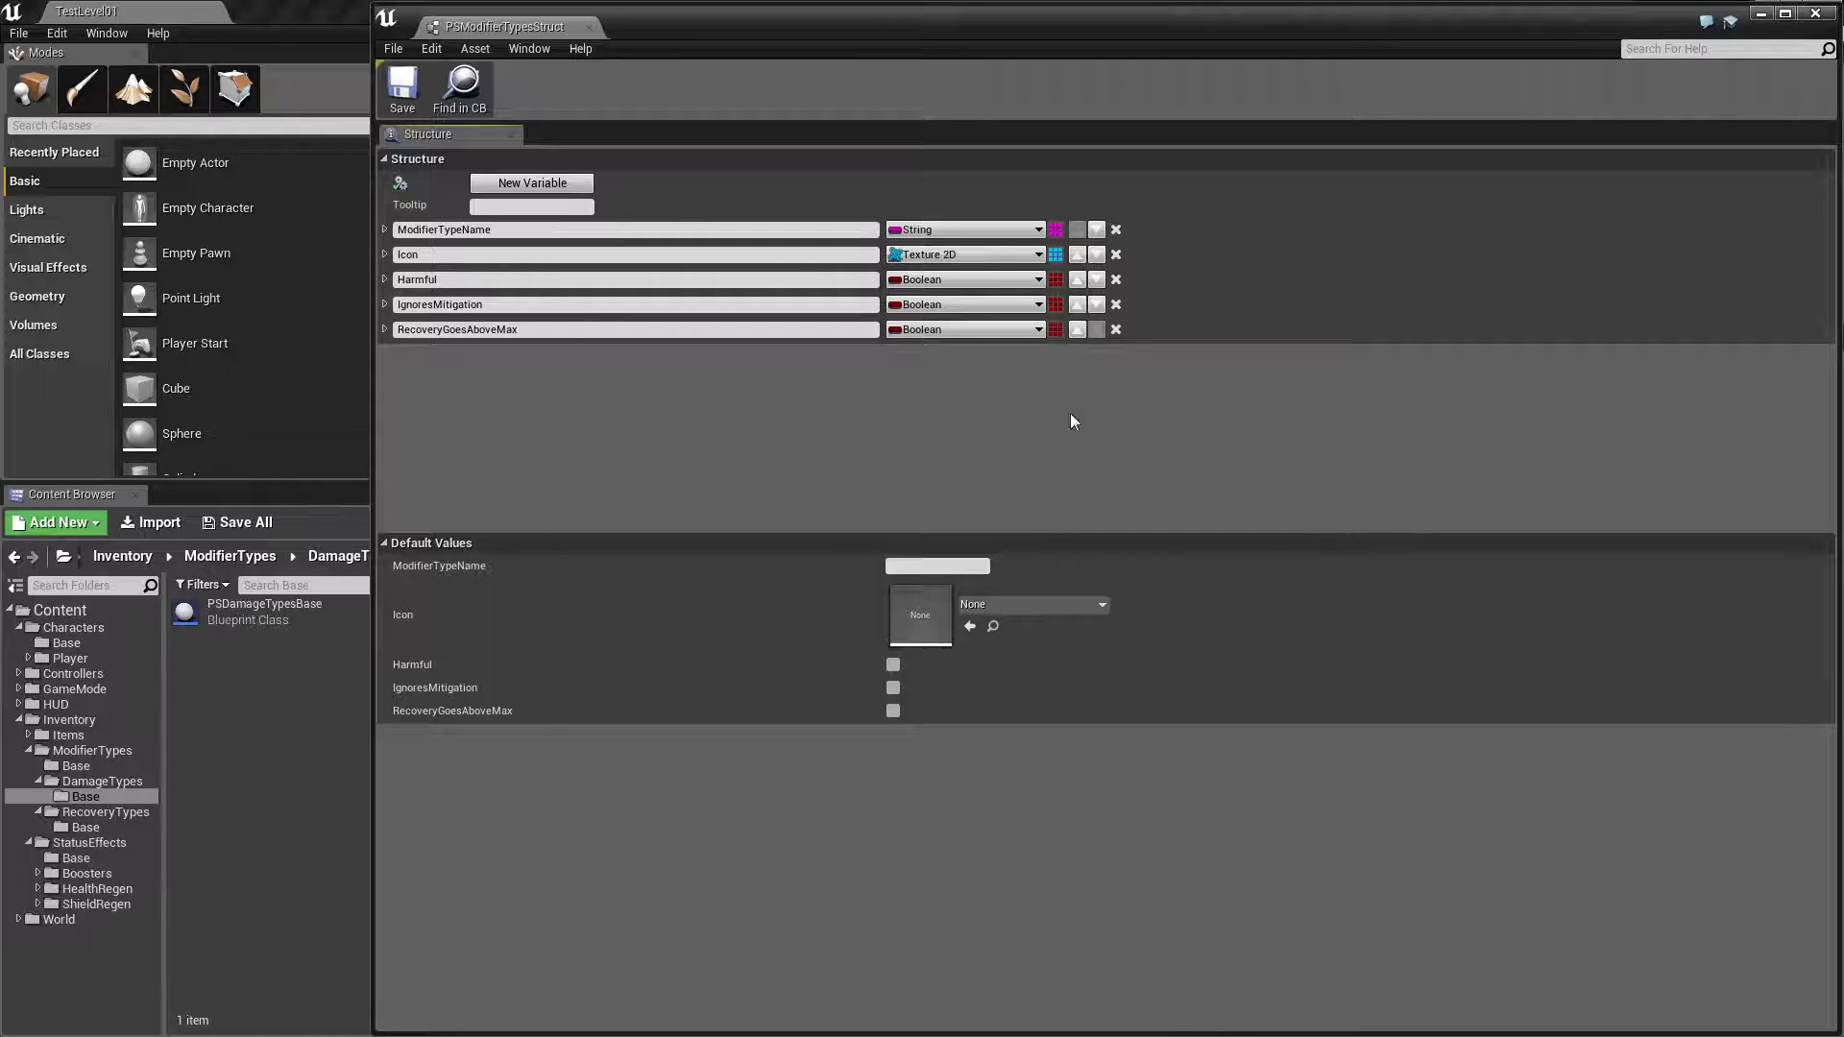
Minimize the struct editor again and drag the left splitter to widen the level viewport.
left_click(1760, 14)
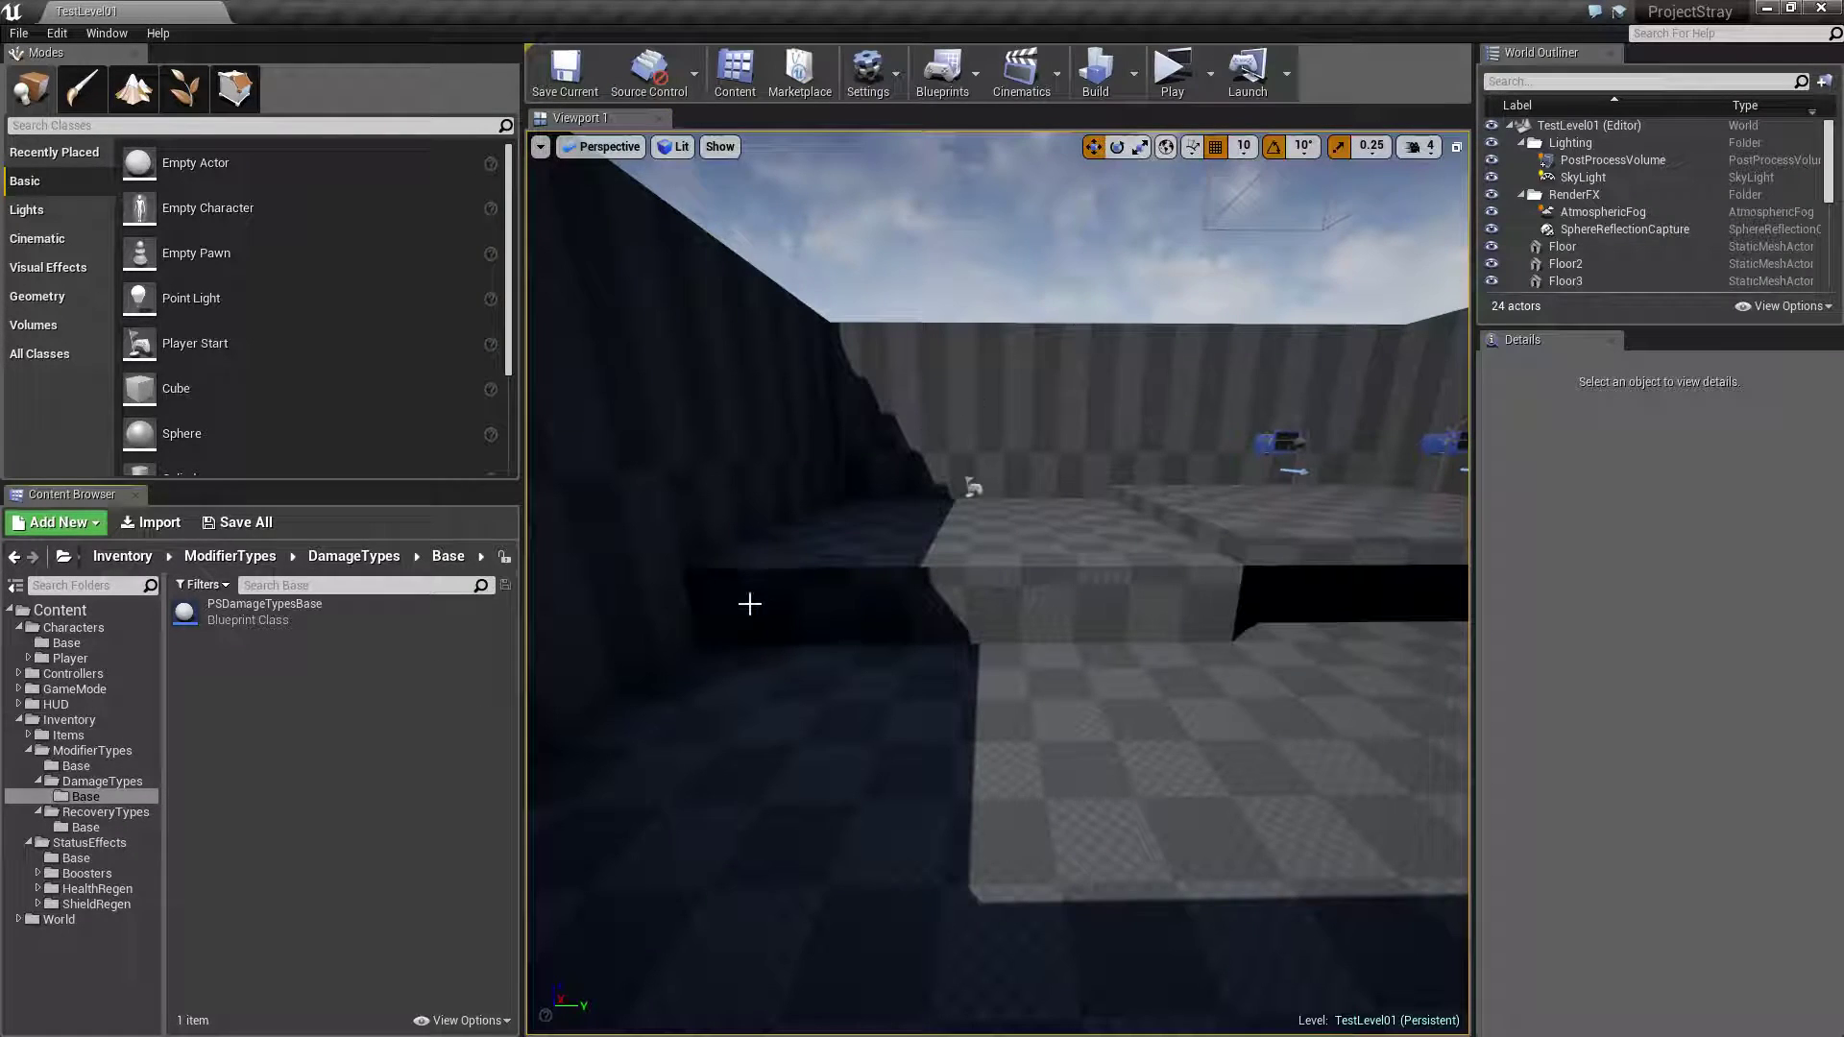
mouse_move(860, 556)
right_mouse_down()
mouse_move(836, 509)
mouse_move(621, 646)
right_mouse_up()
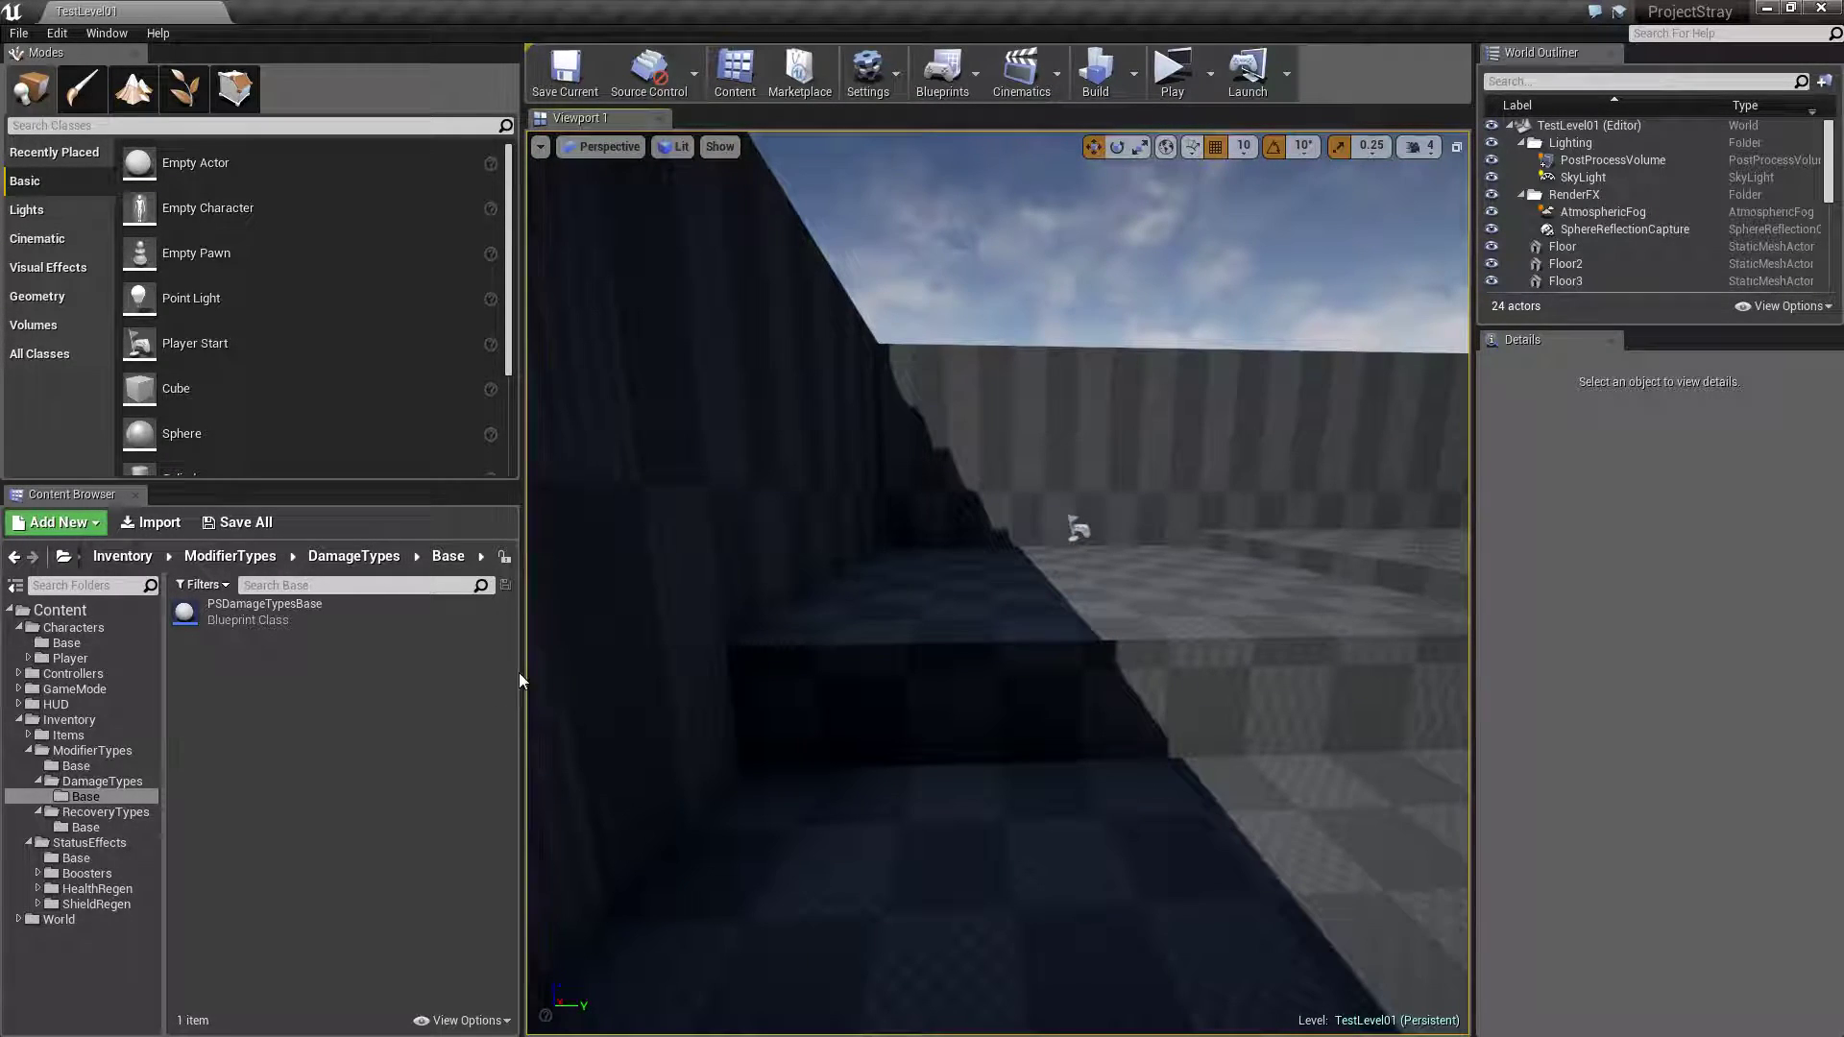
left_click_drag(518, 680, 357, 711)
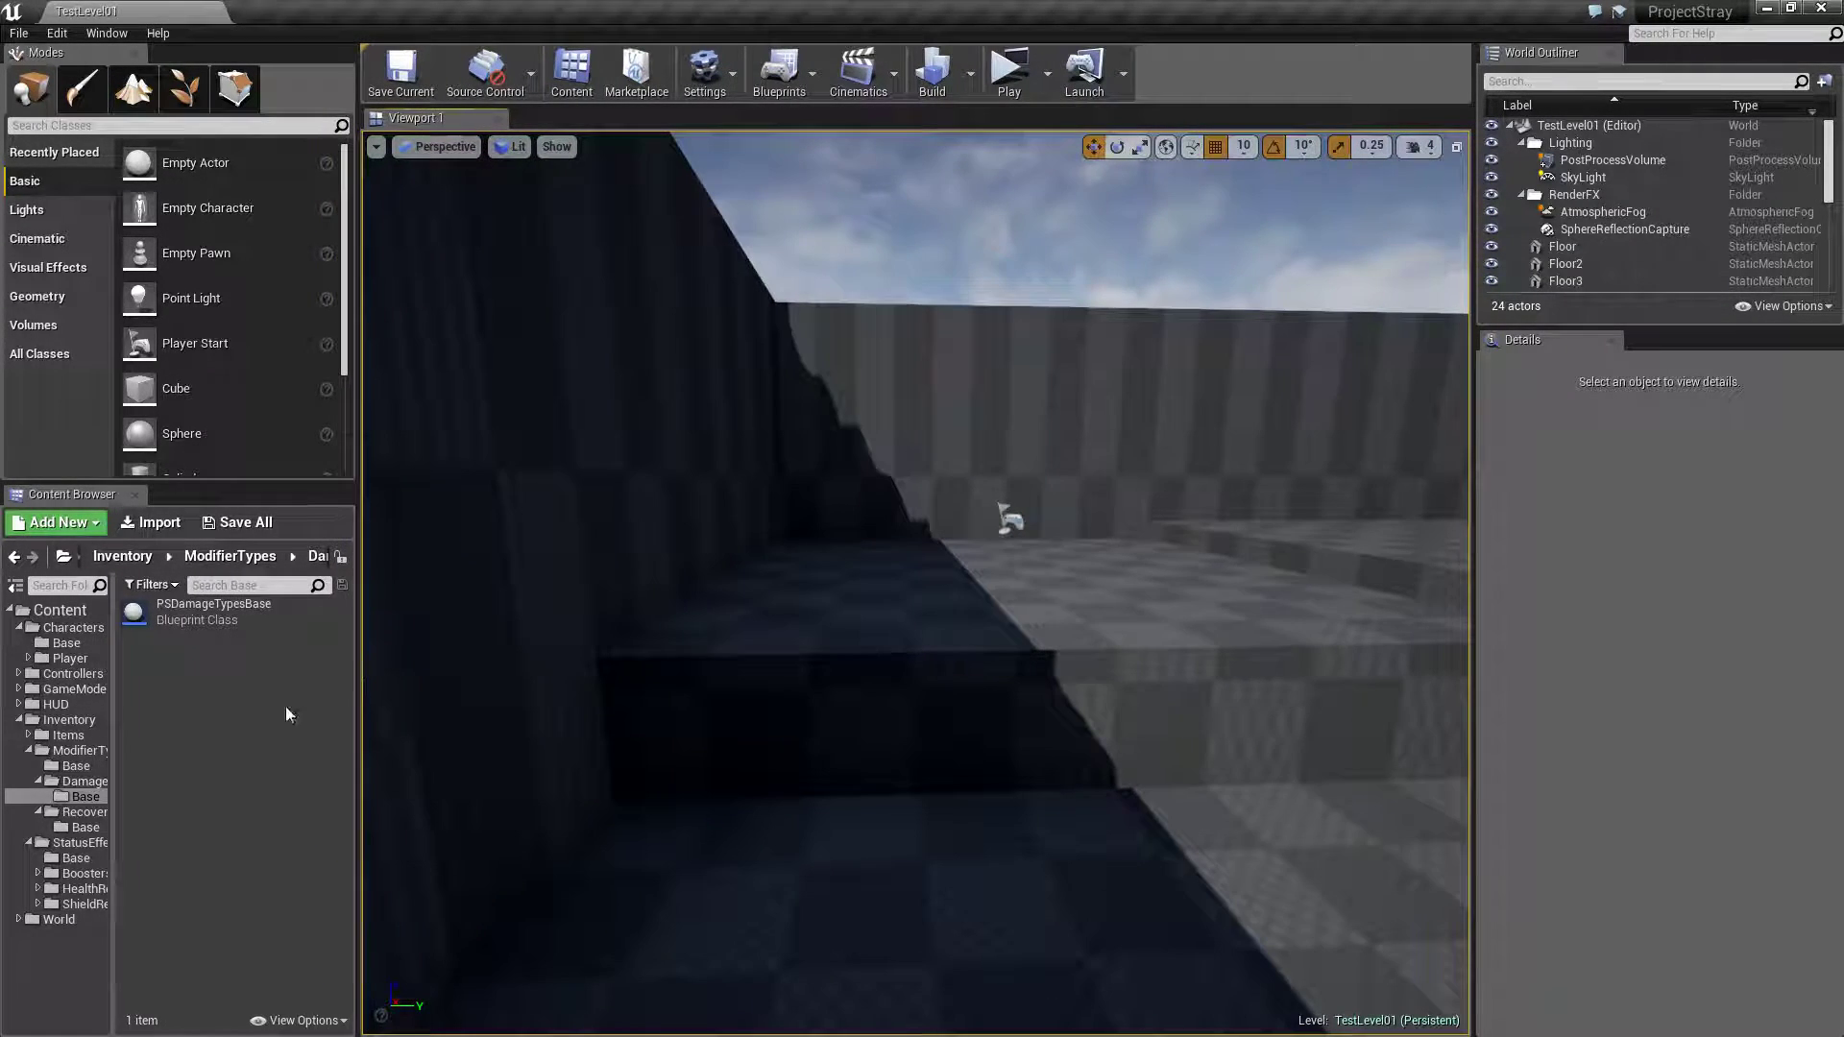
Widen the folder tree, browse DamageTypes and ModifierTypes, and expand the Items folder.
mouse_move(113, 715)
left_mouse_down()
mouse_move(175, 705)
mouse_move(155, 716)
left_mouse_up()
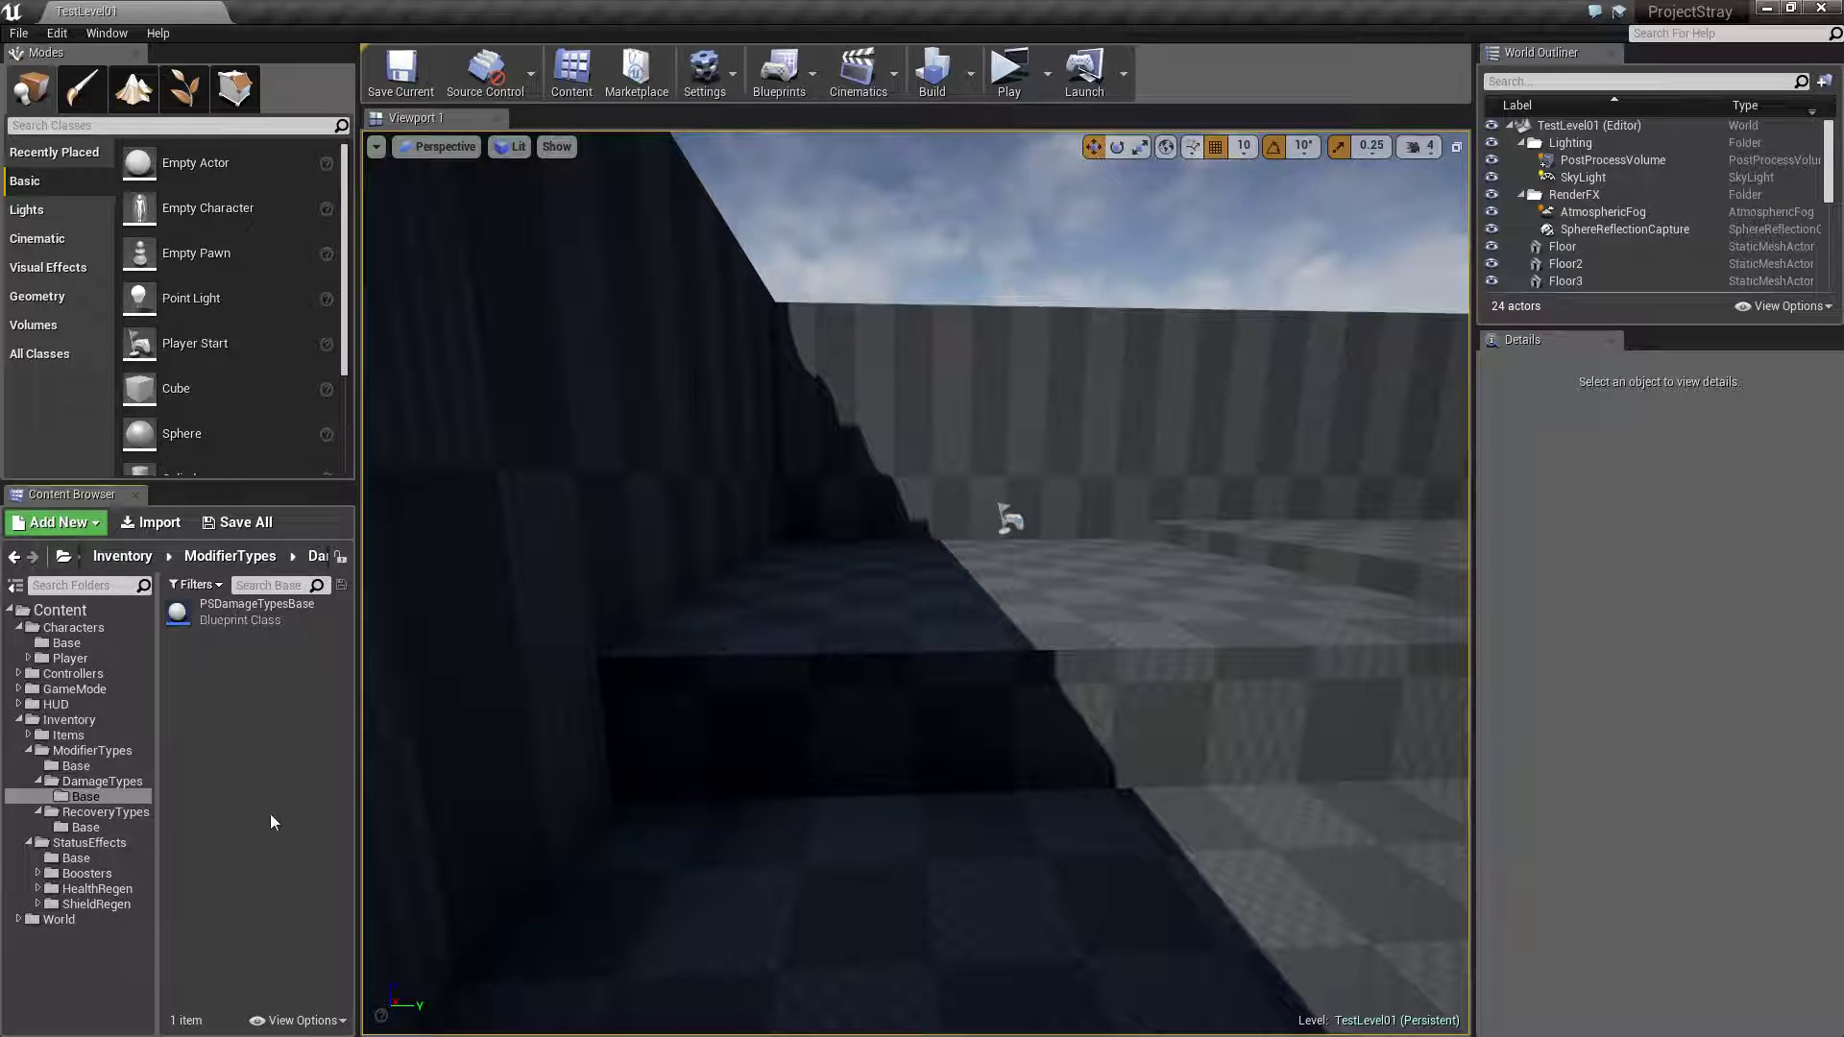
left_click(114, 780)
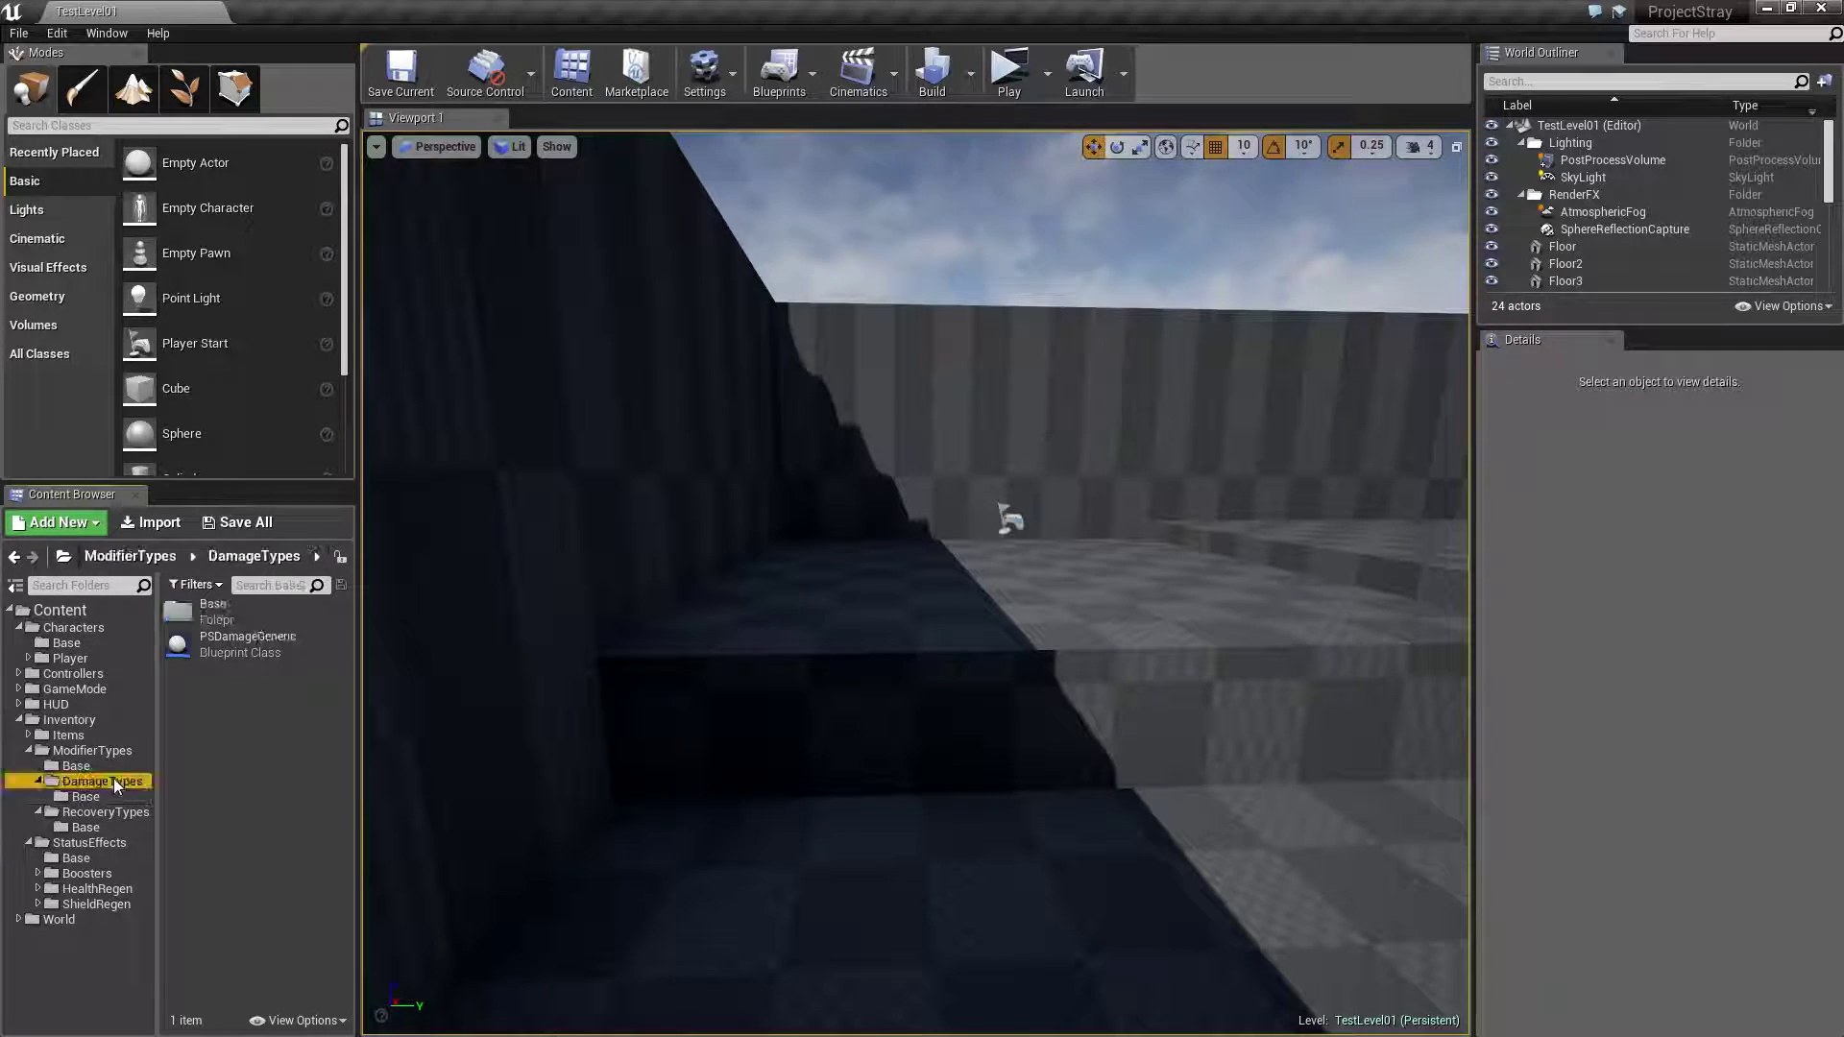
left_click(107, 750)
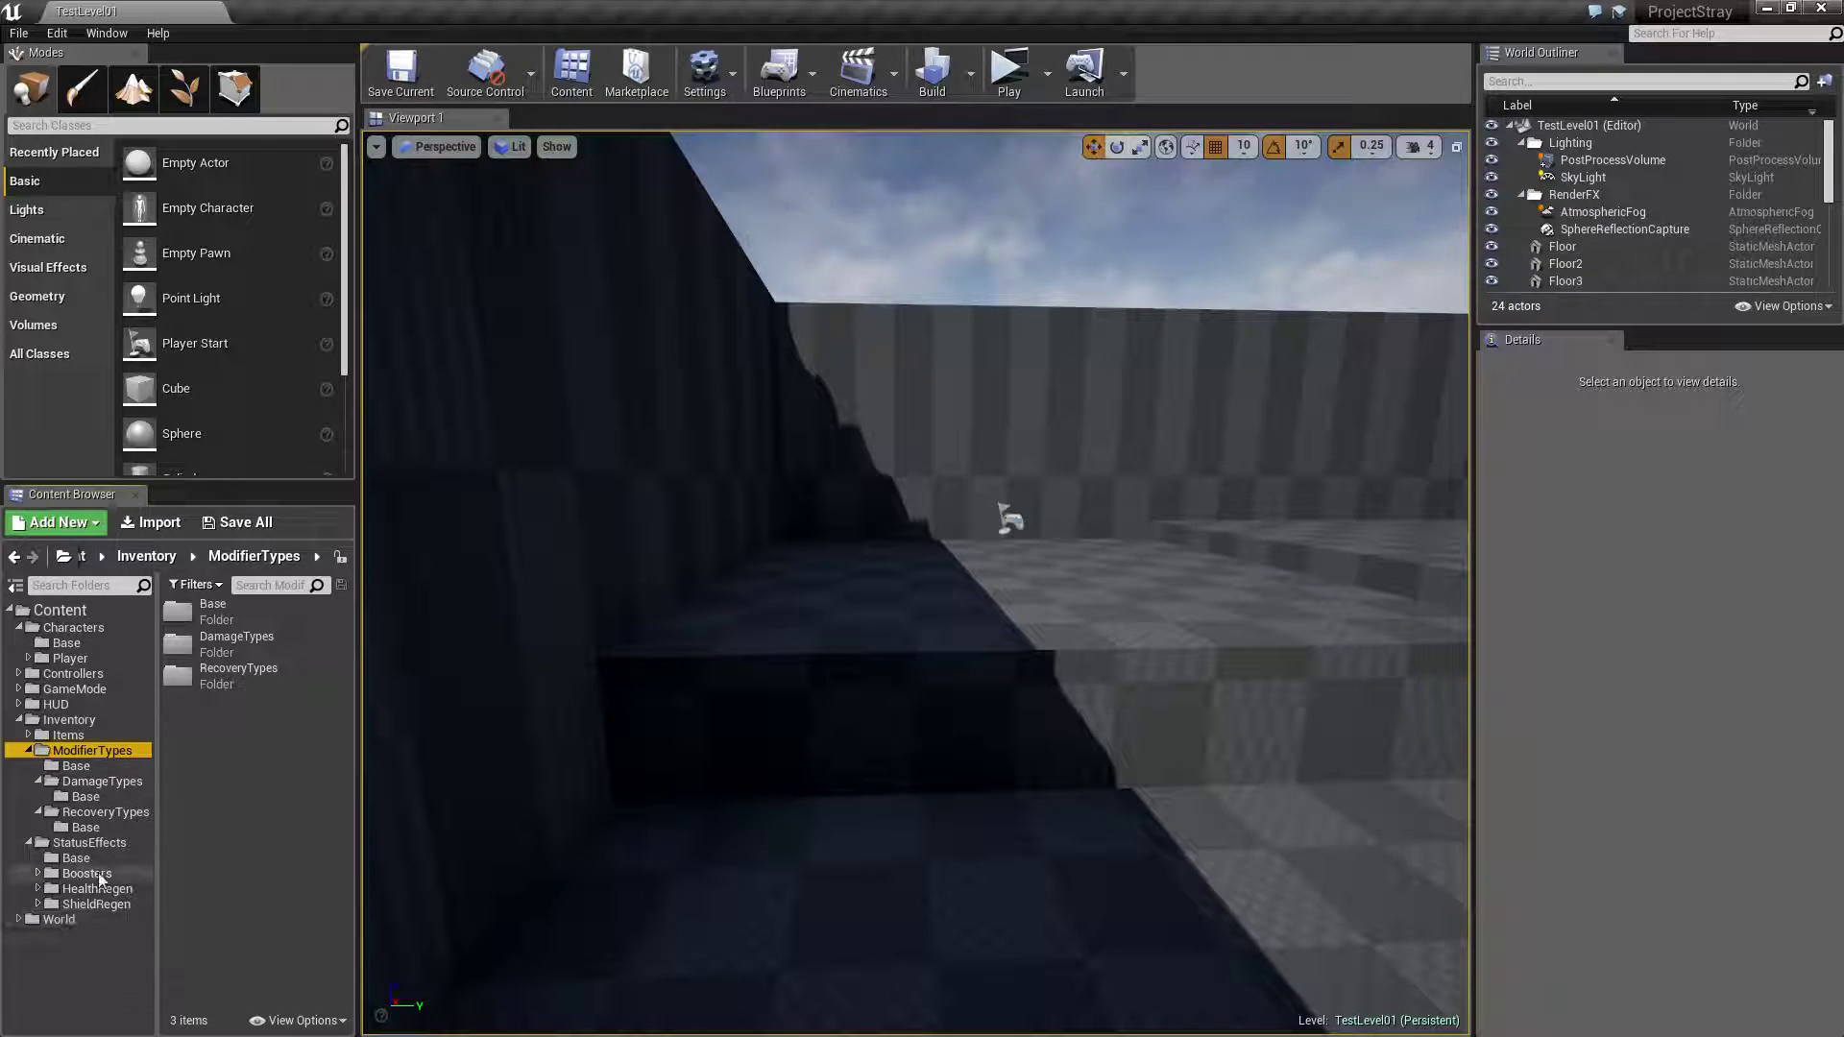
left_click(29, 735)
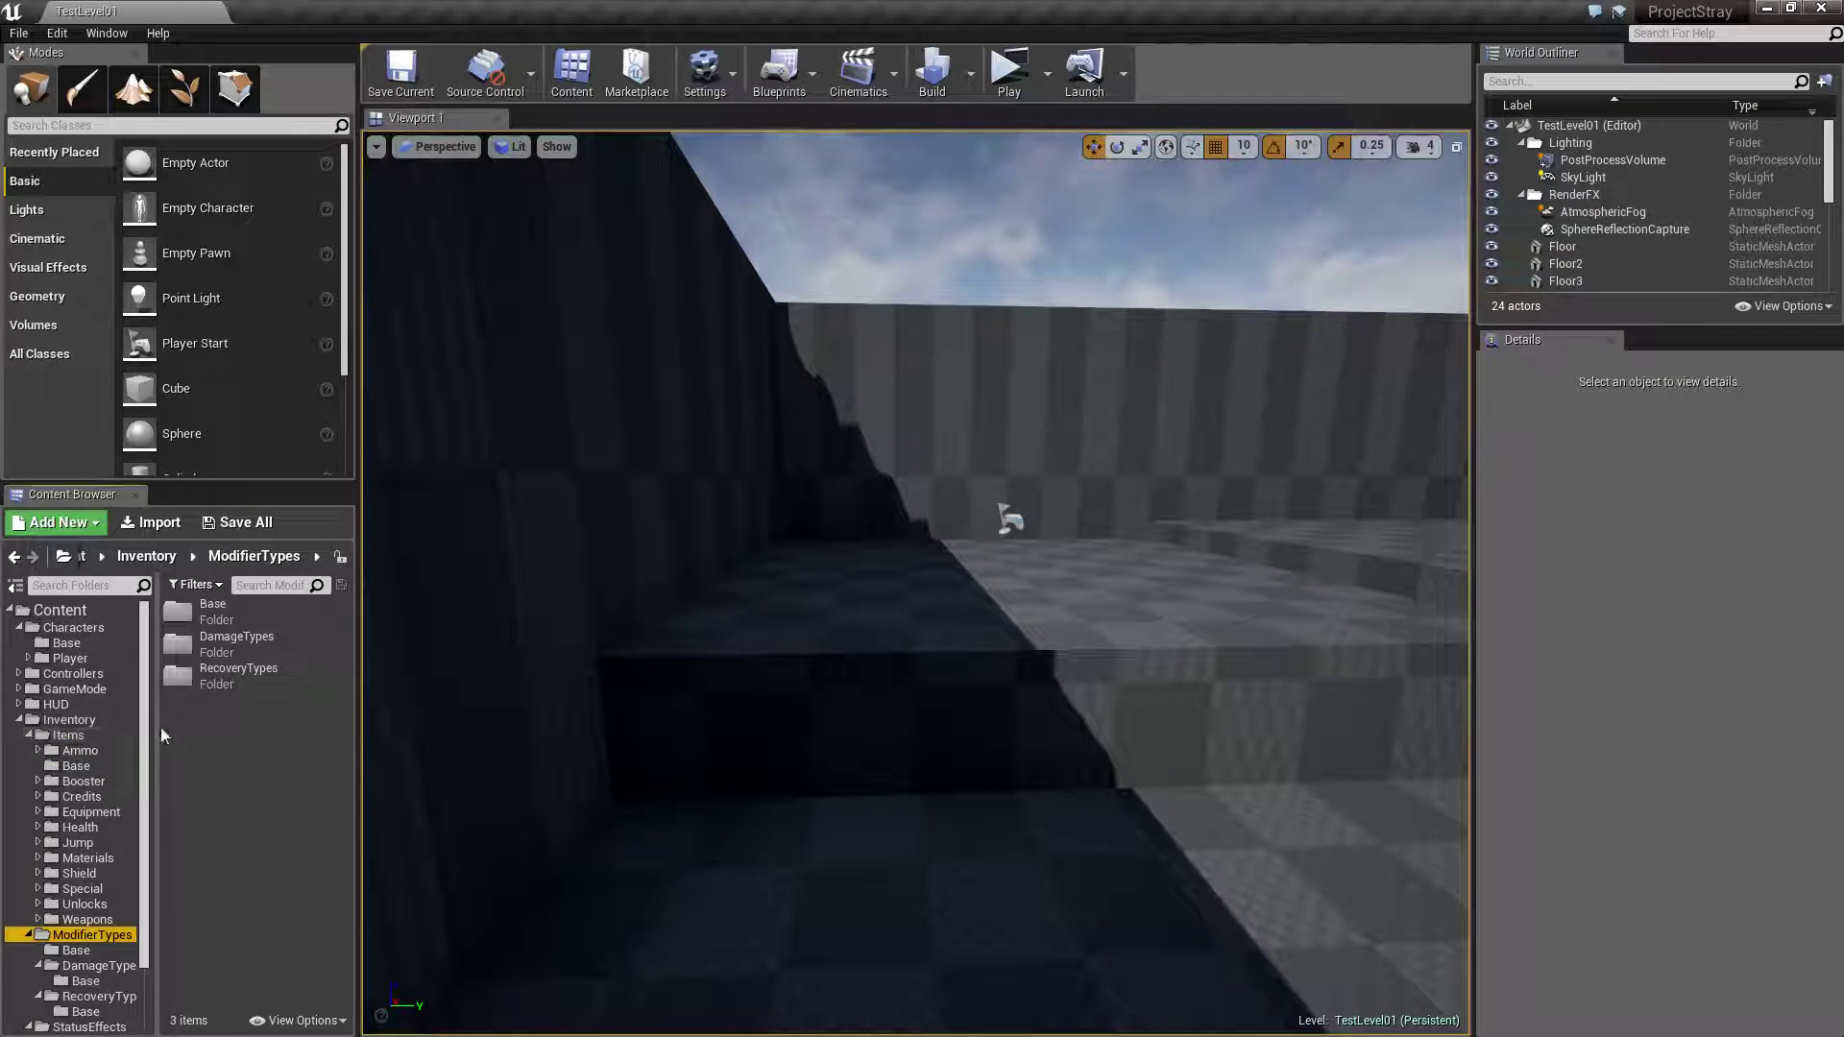
scroll(147, 711, "down", 2)
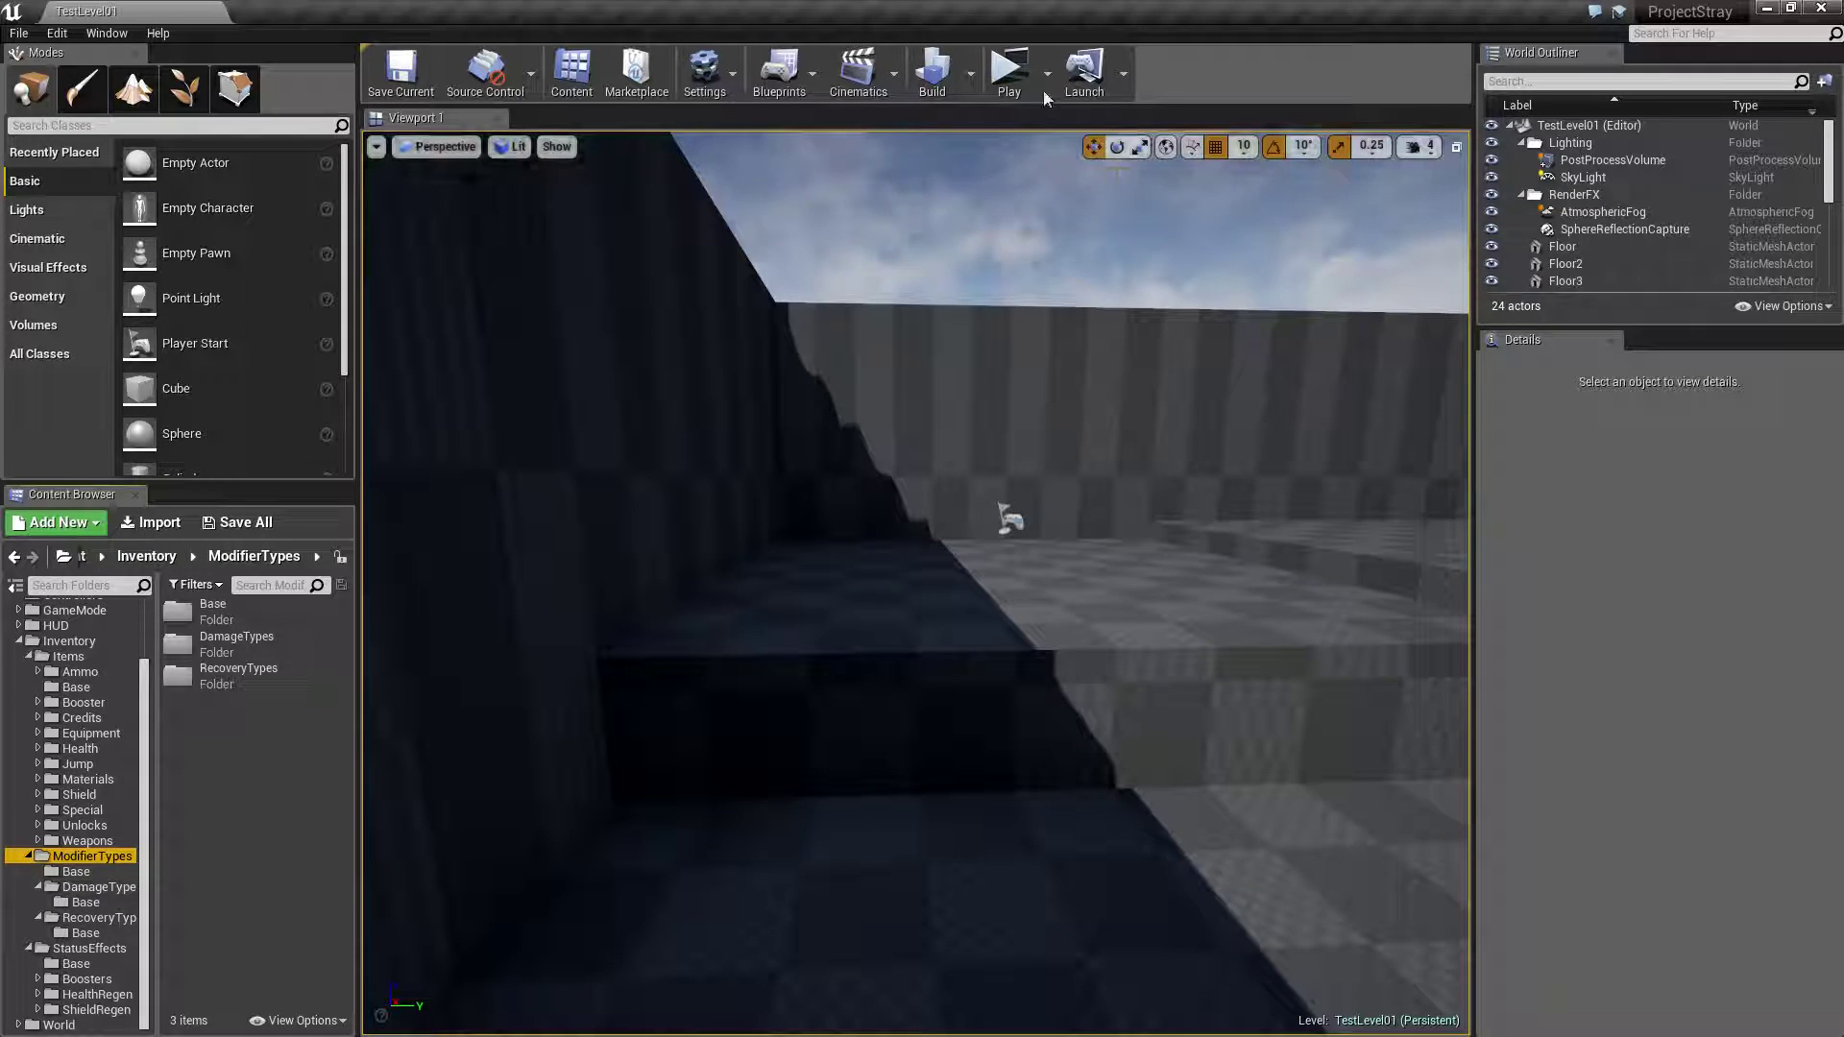
left_click(1008, 77)
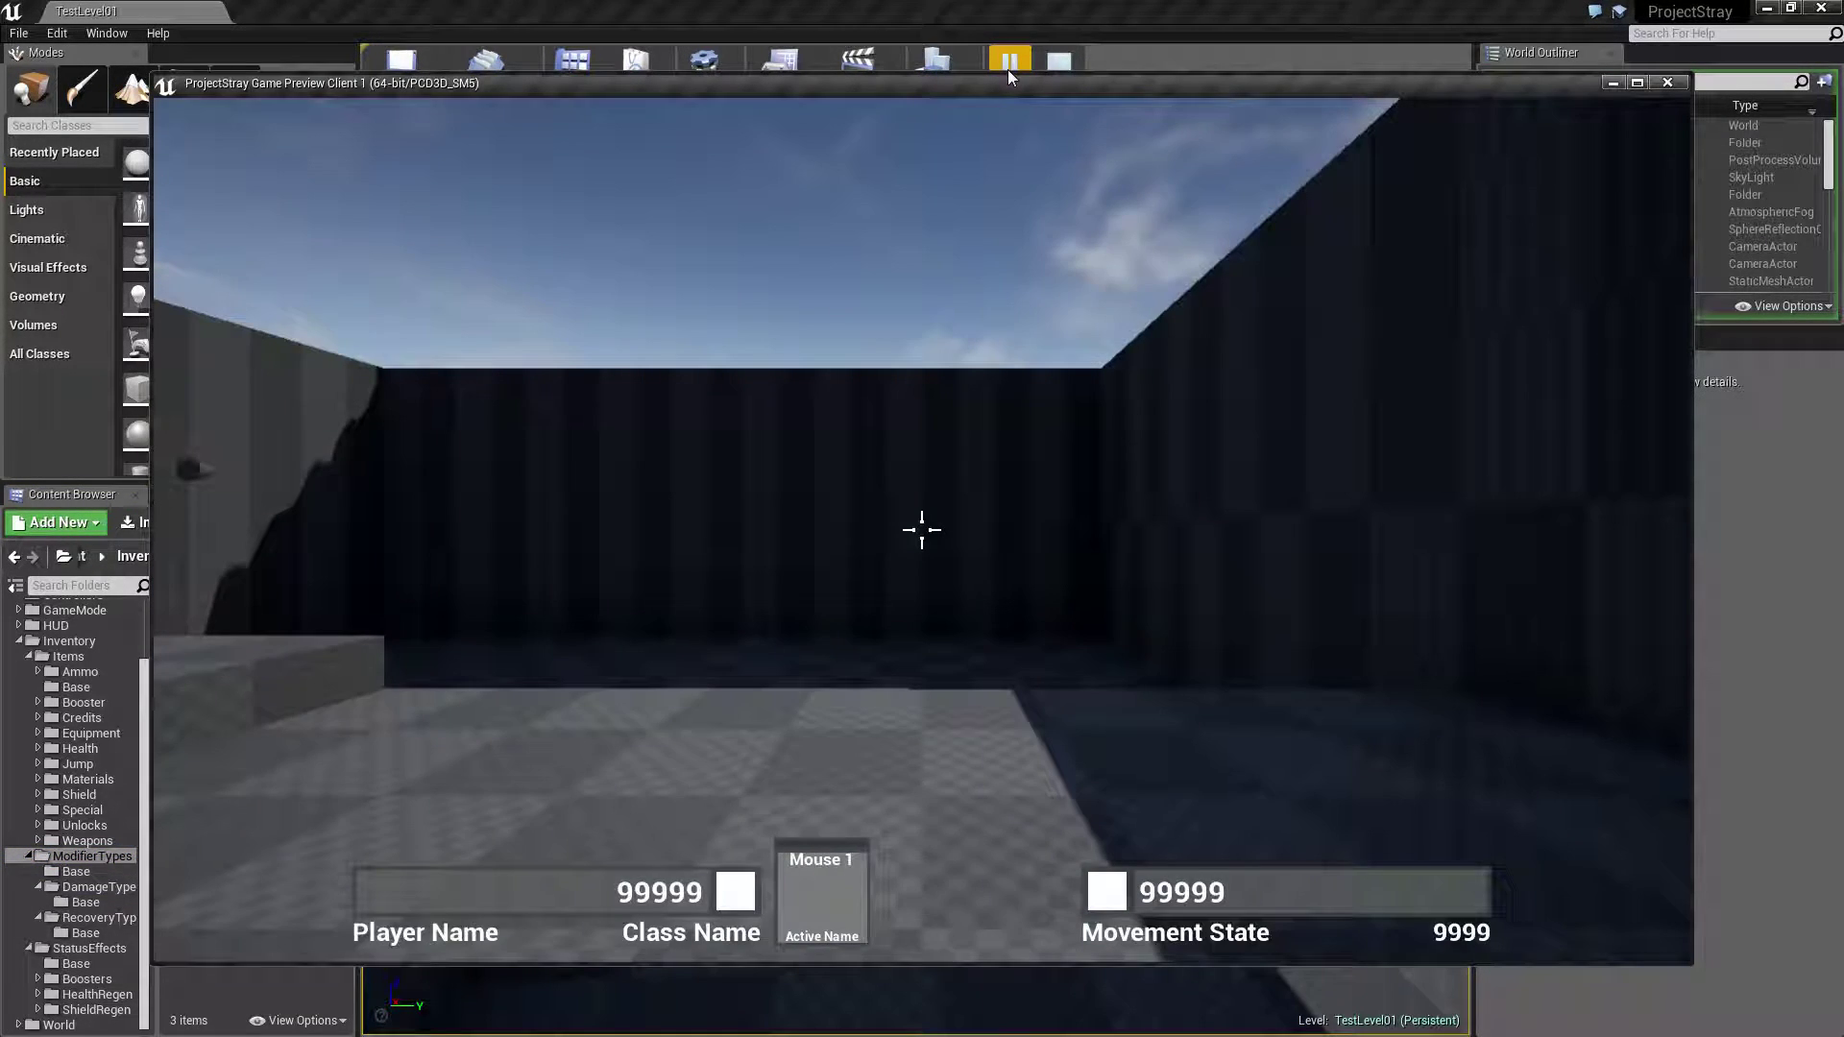
key("grave")
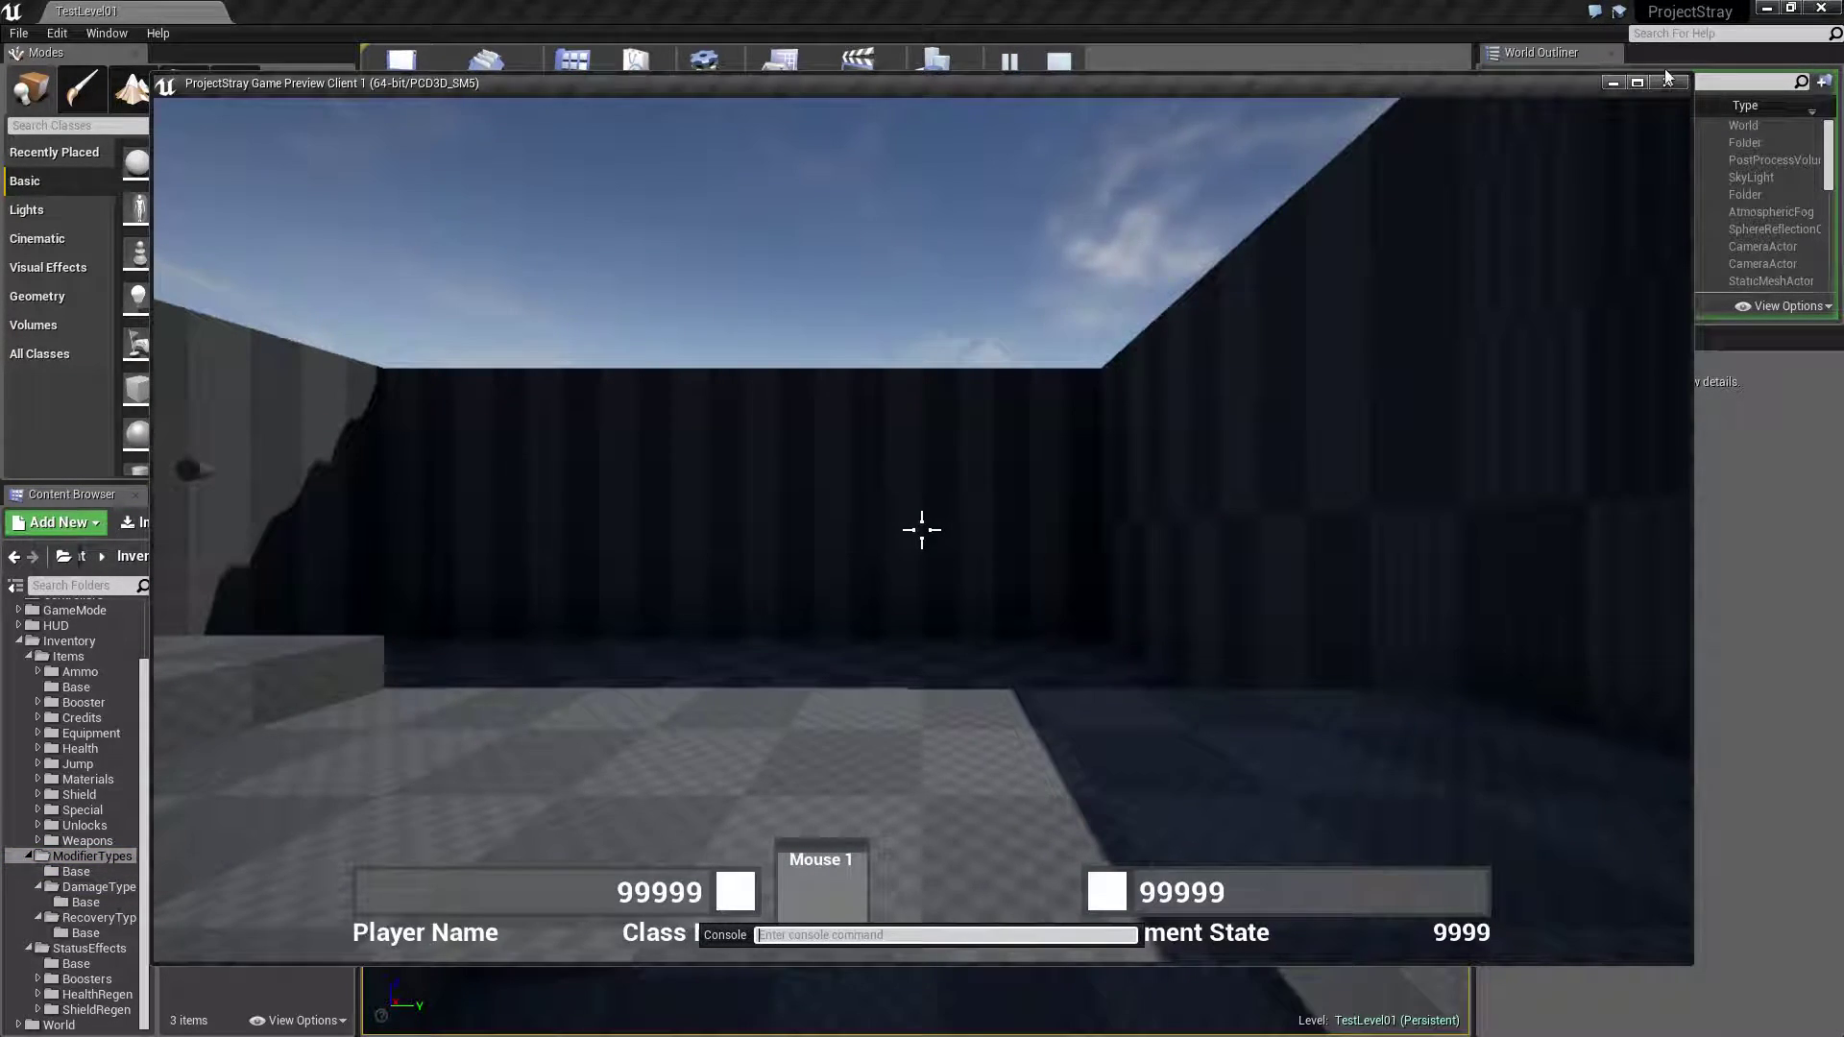
left_click(1637, 83)
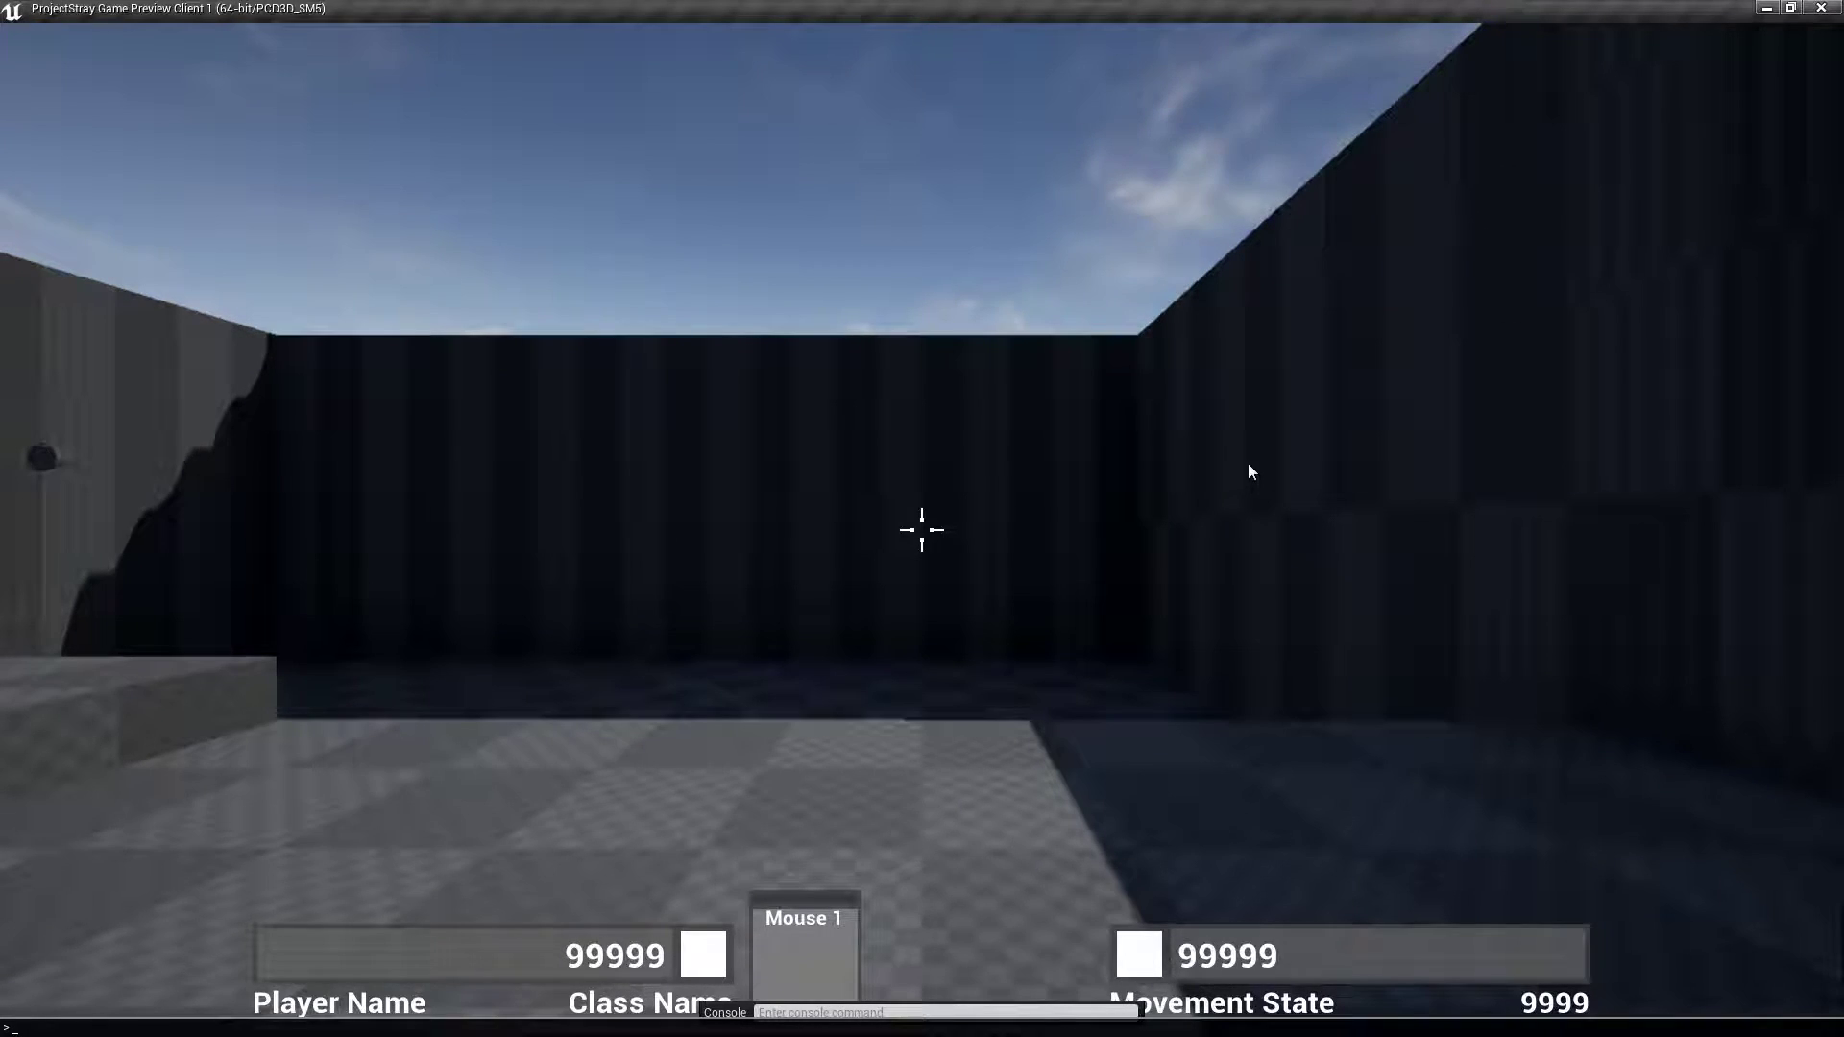
key("grave")
key("grave")
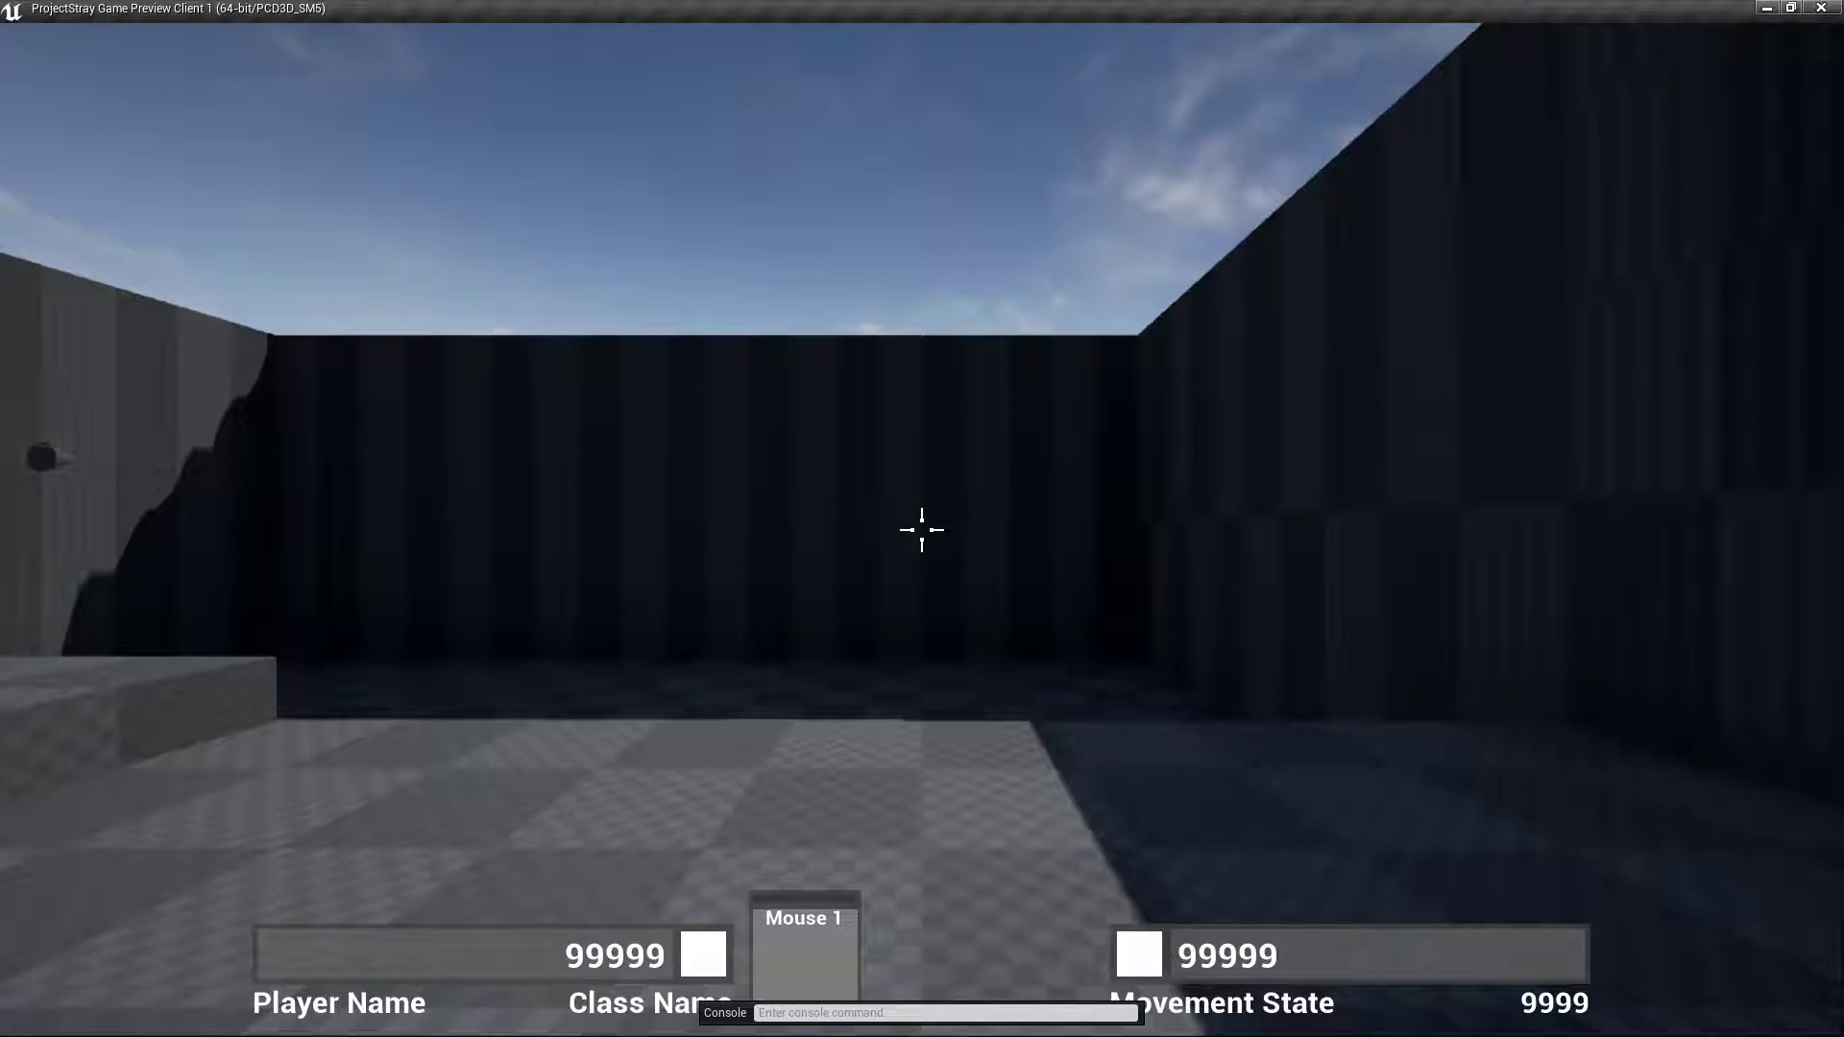
key("i")
key("i")
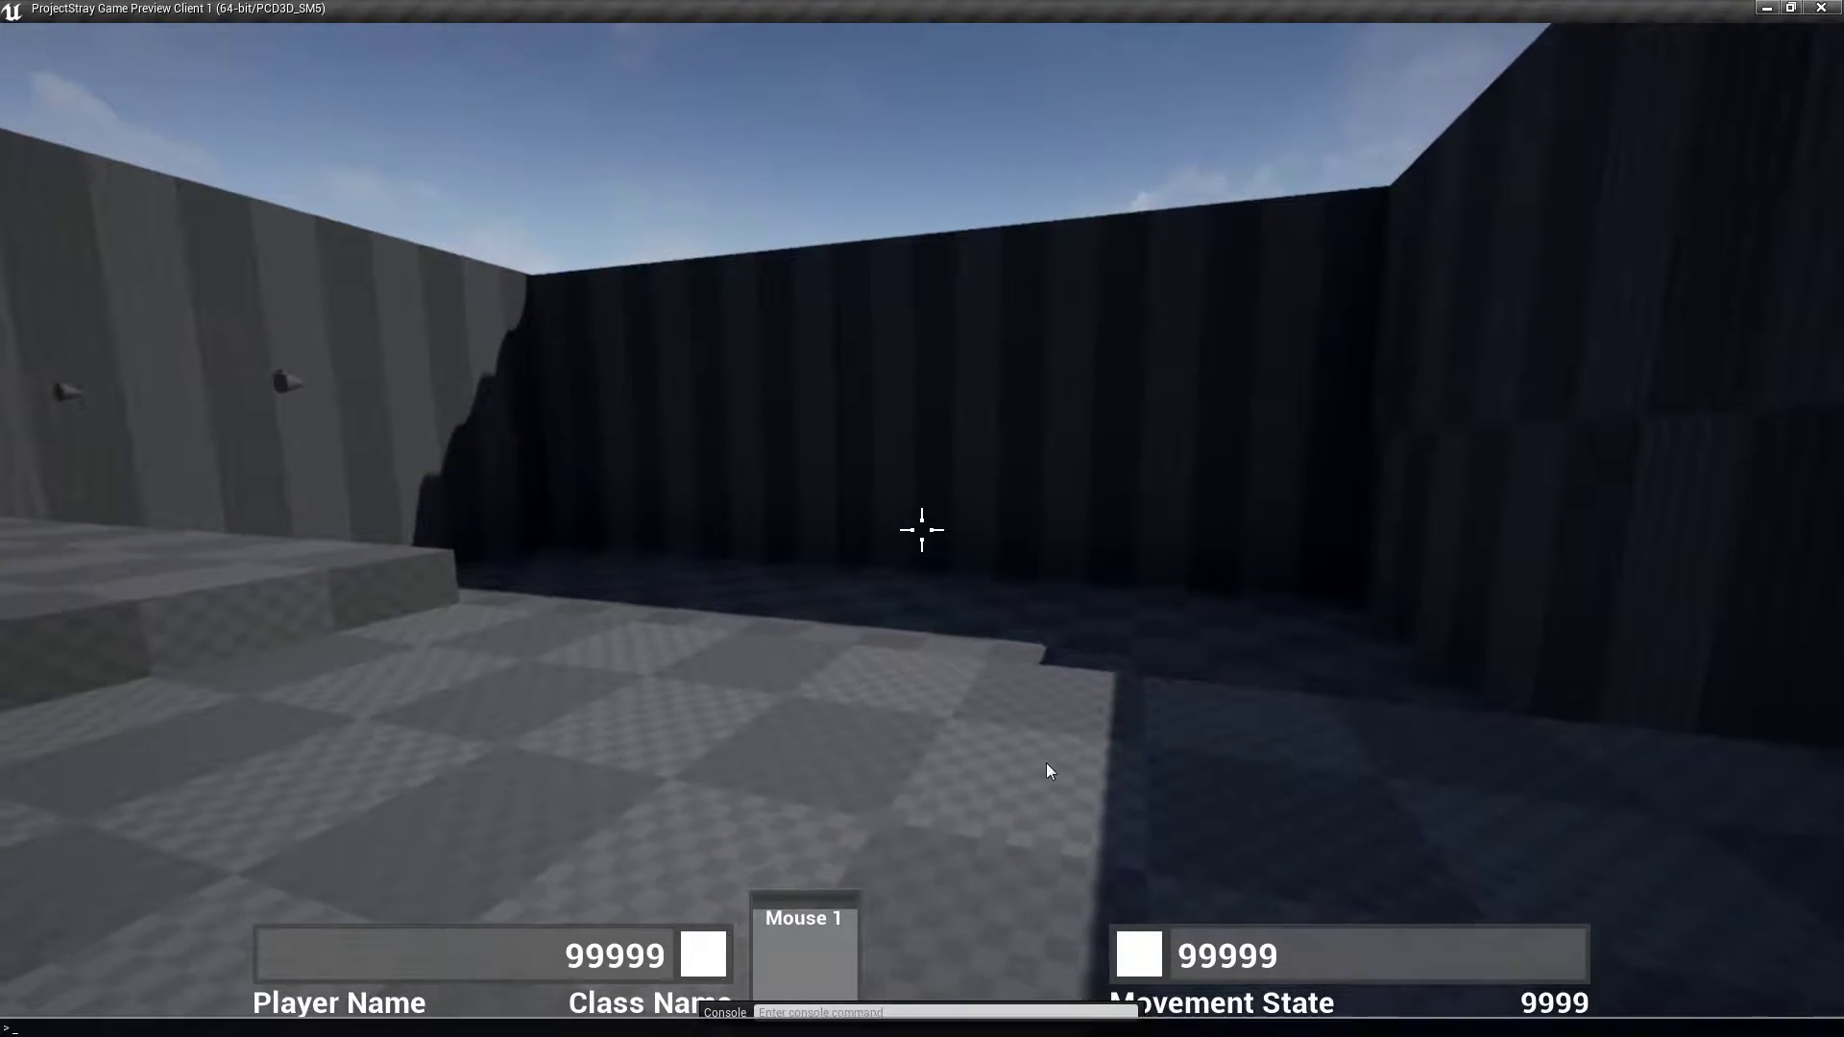
key("grave")
key("Escape")
key("Escape")
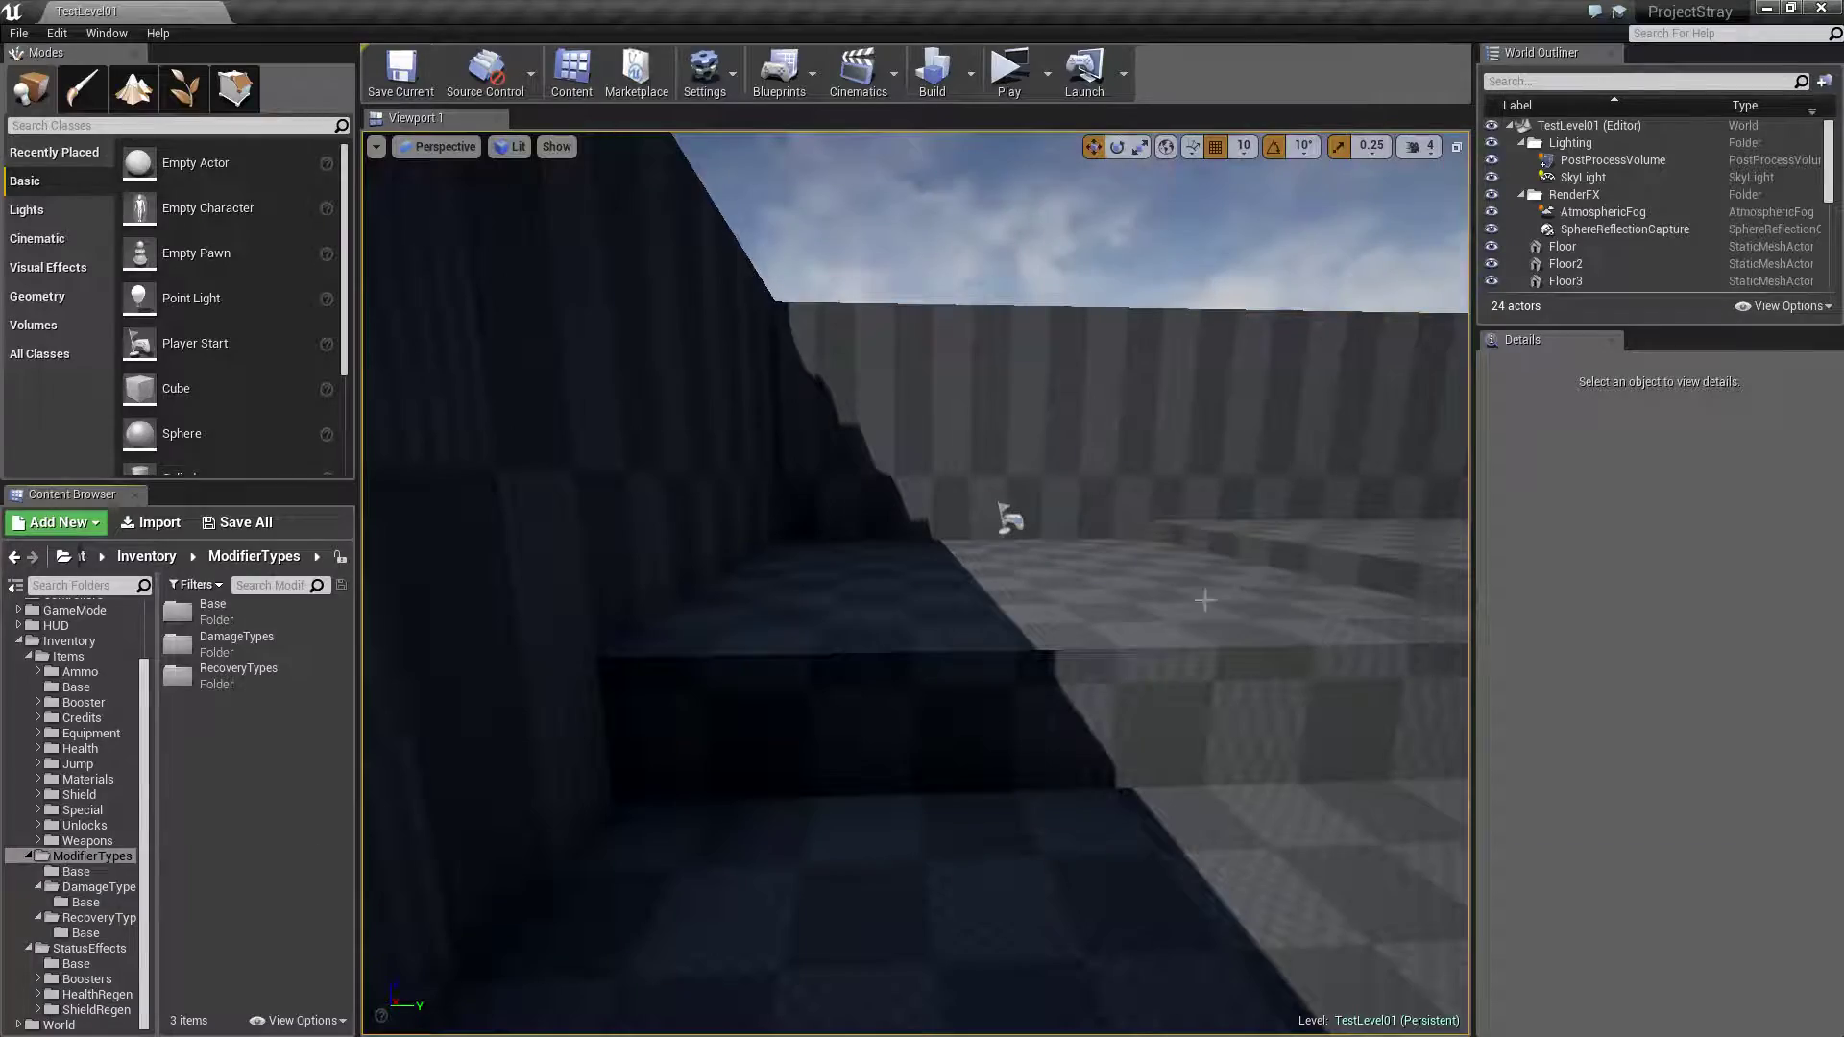
left_click(1007, 95)
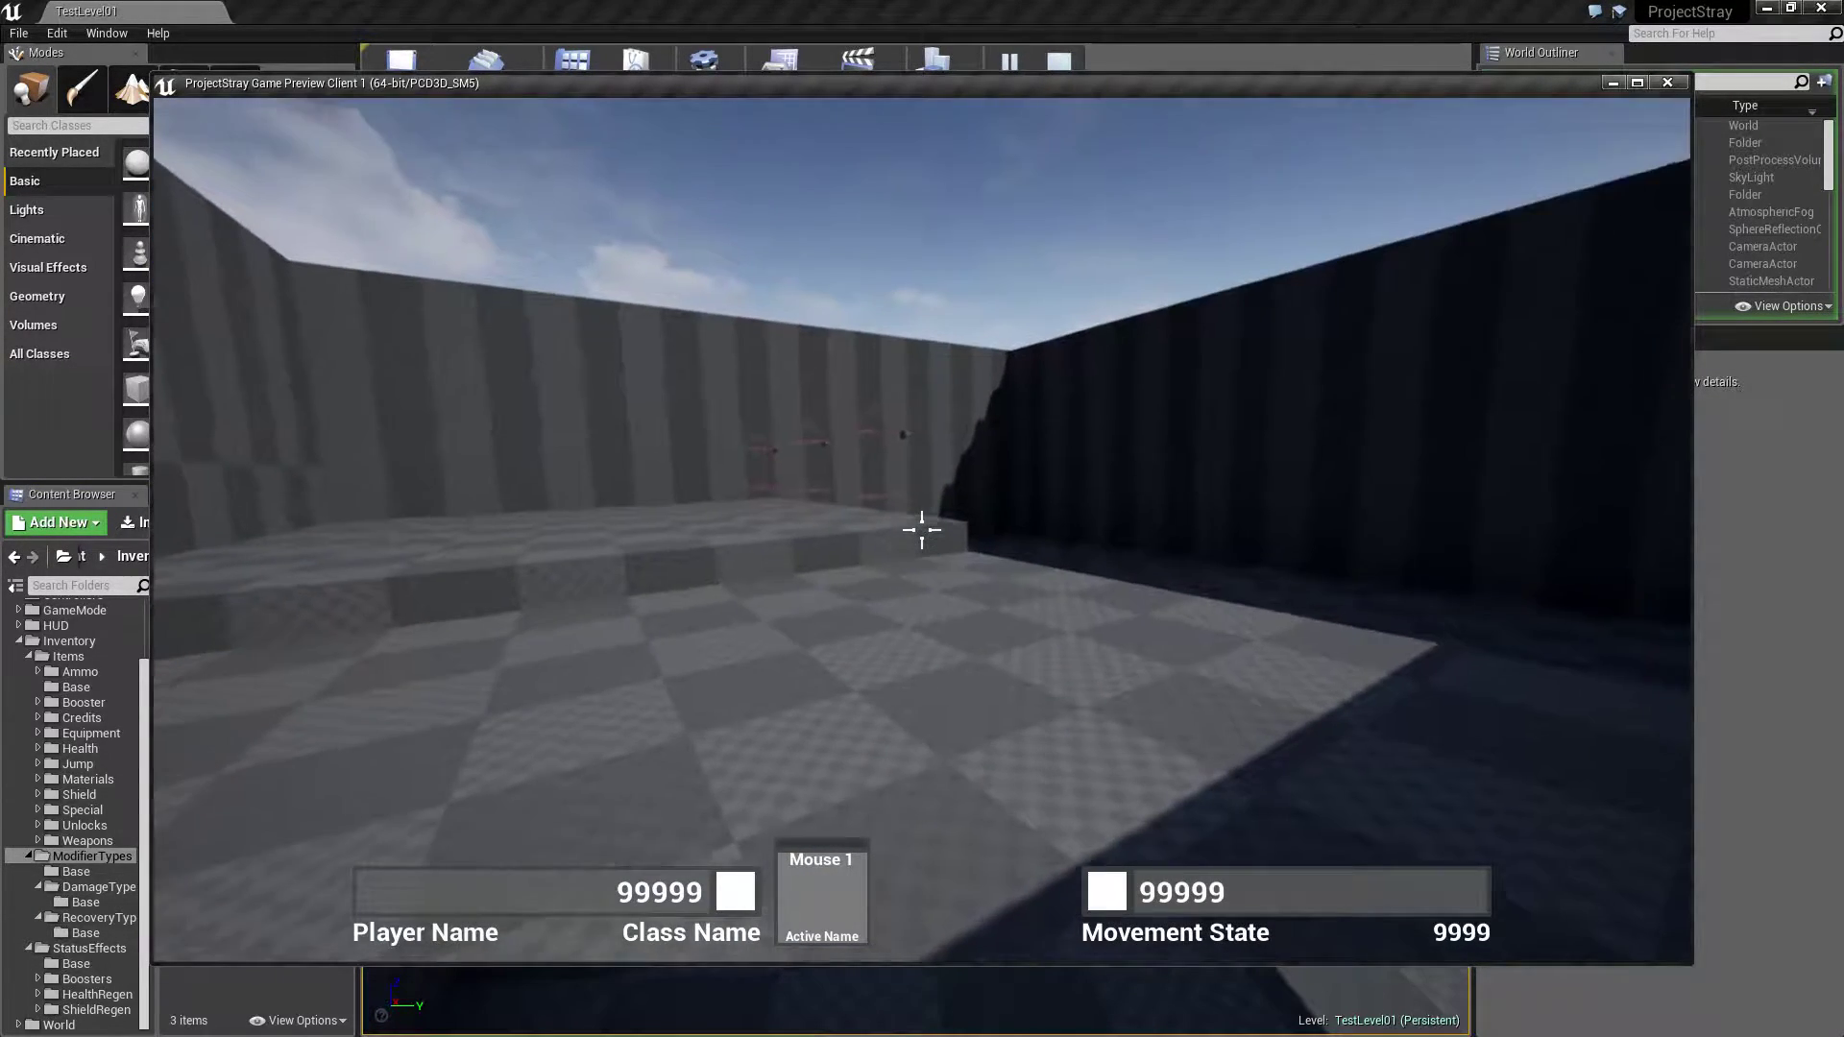
key("grave")
left_click(1637, 83)
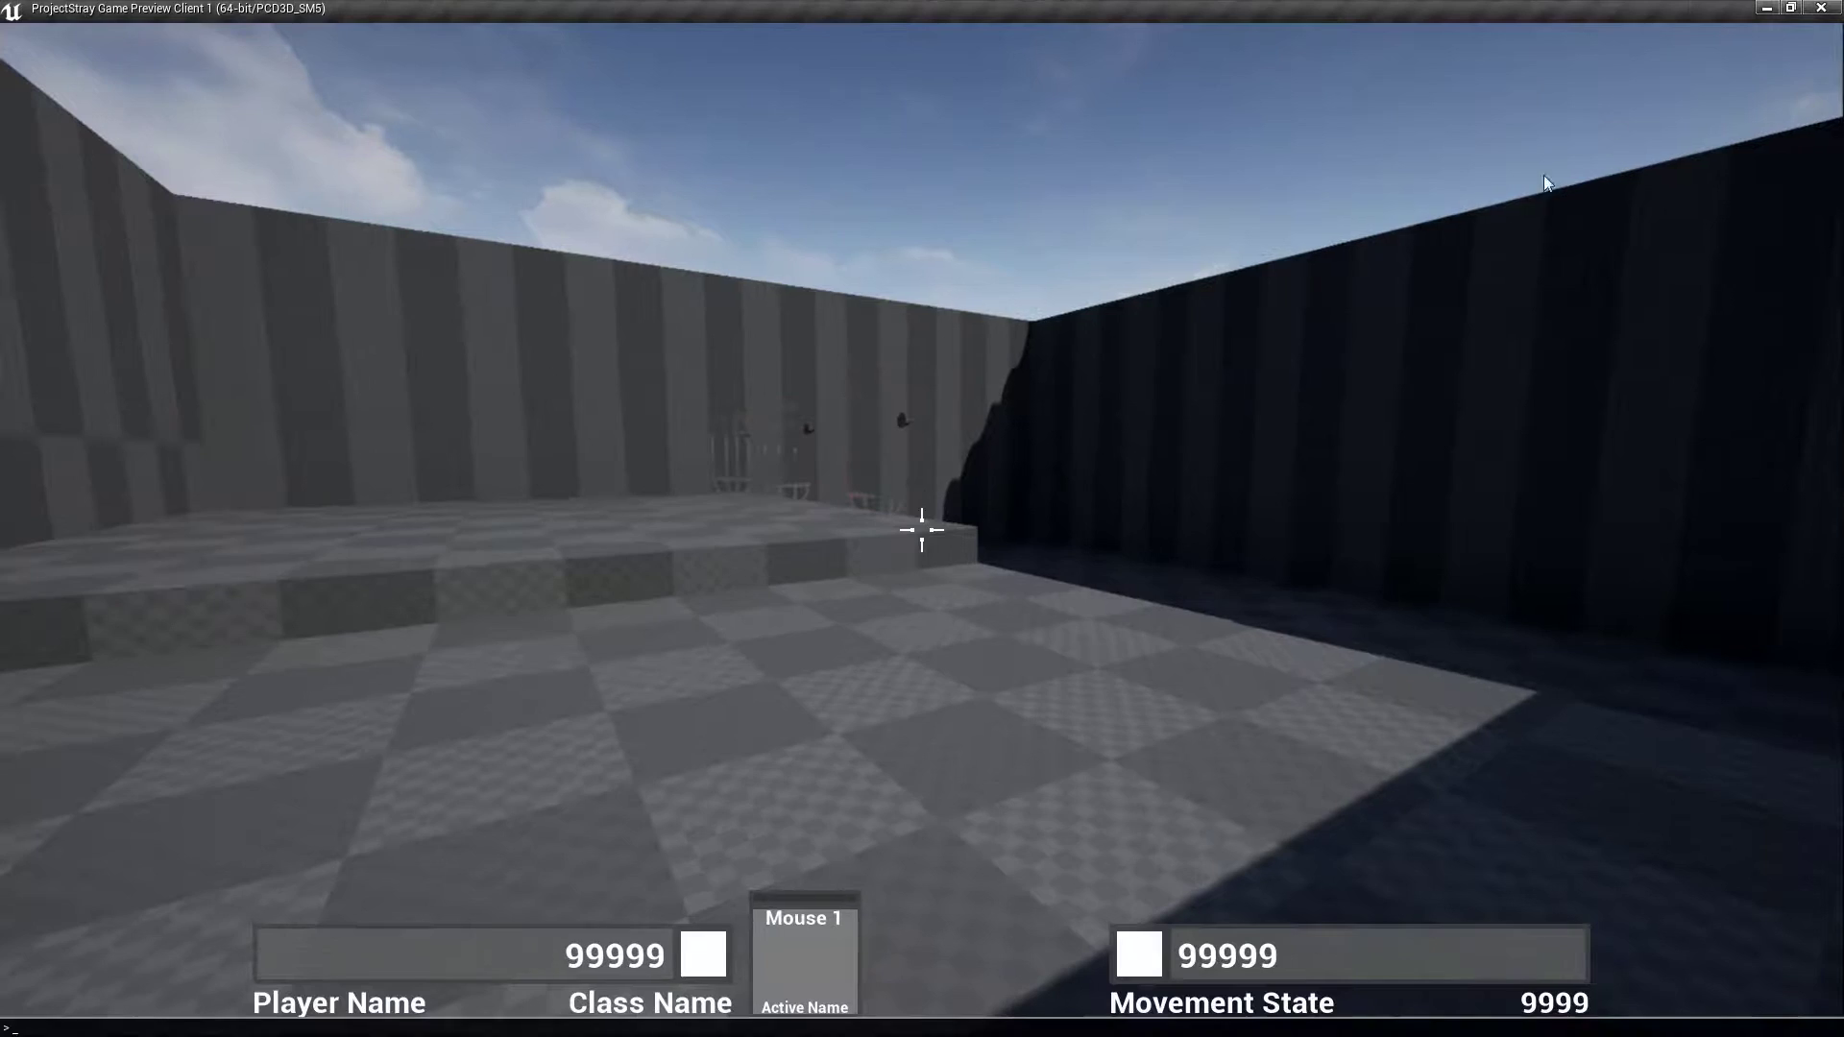
left_click(1184, 429)
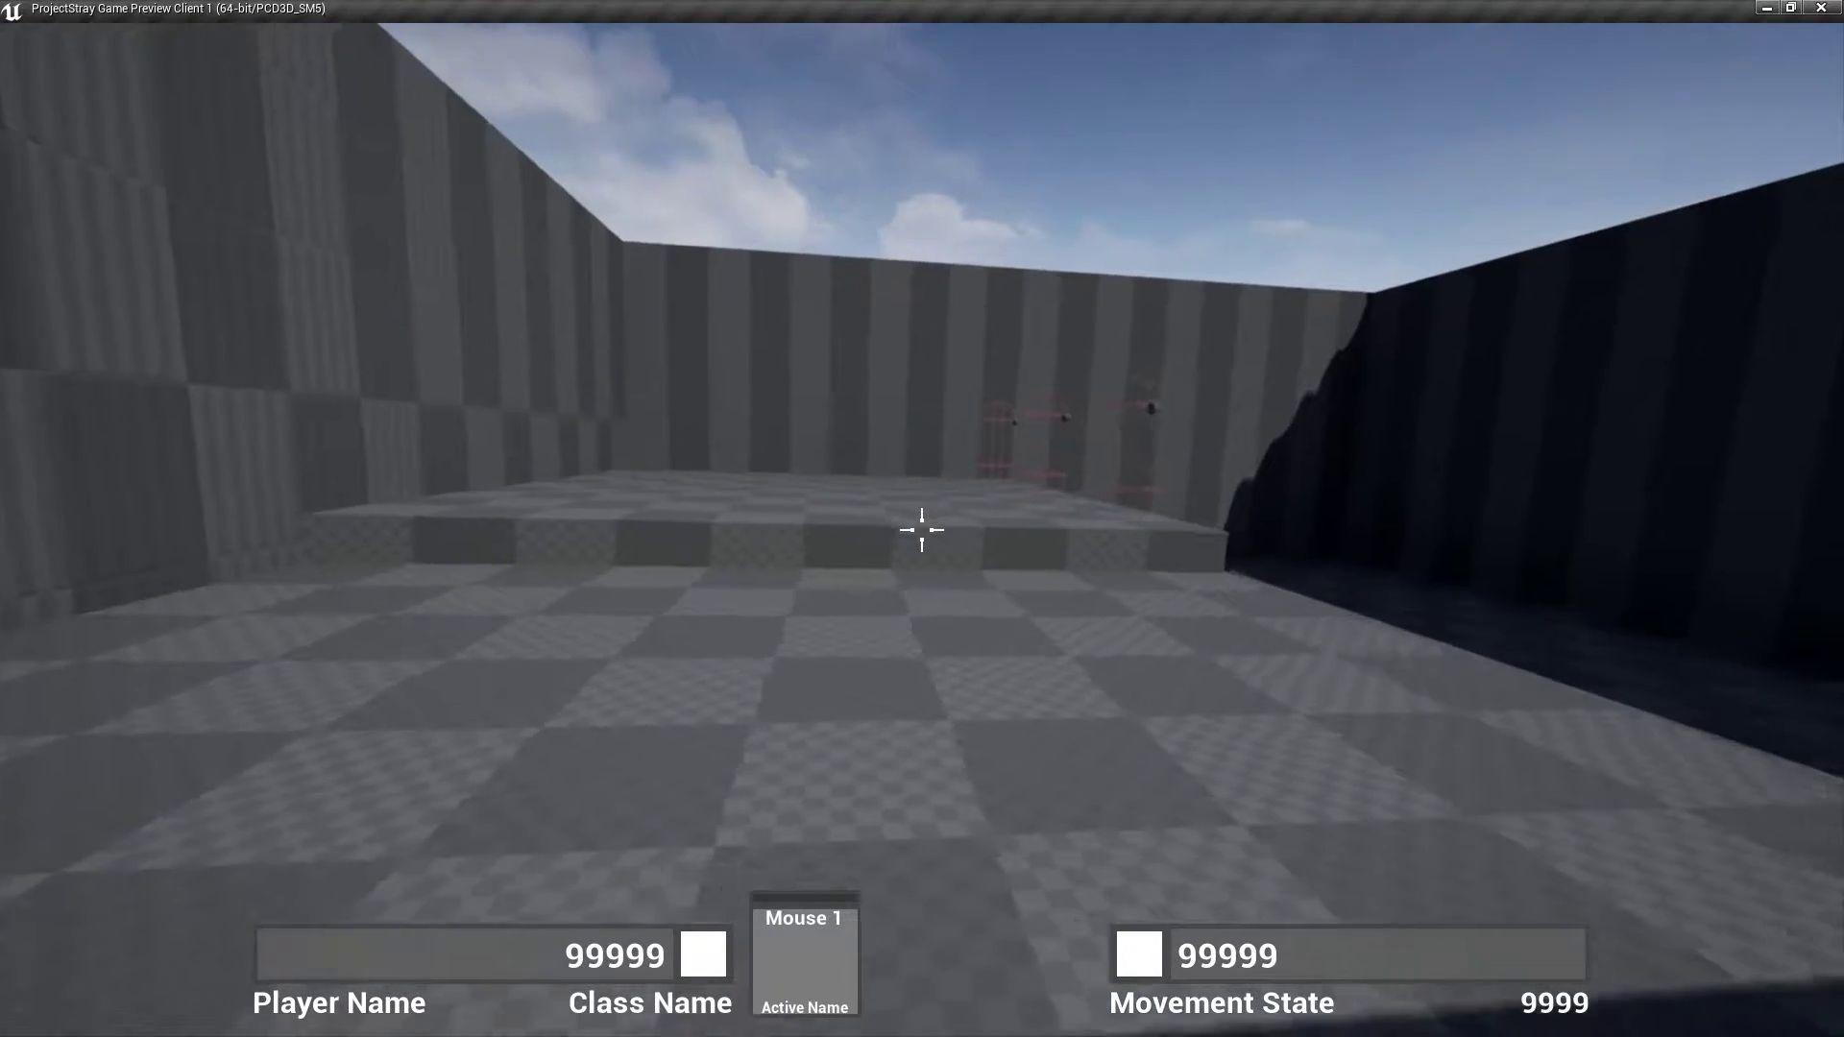
key("i")
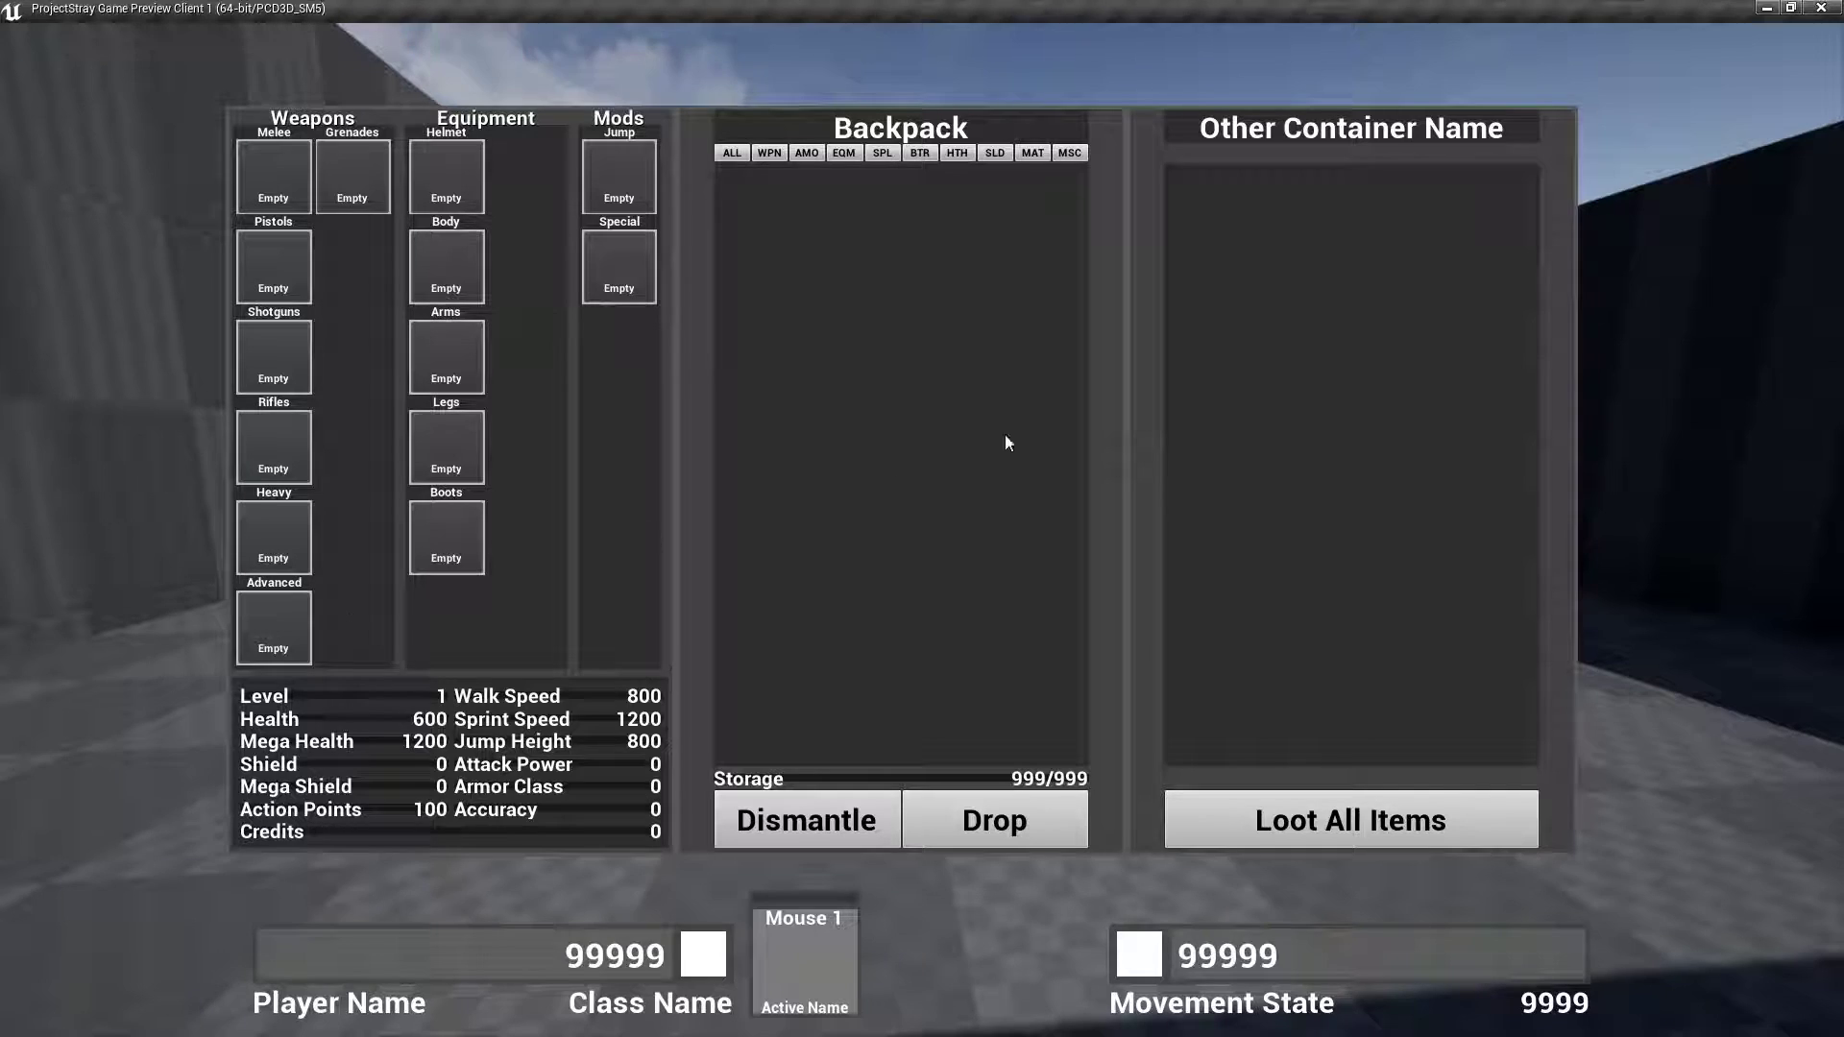
key("Escape")
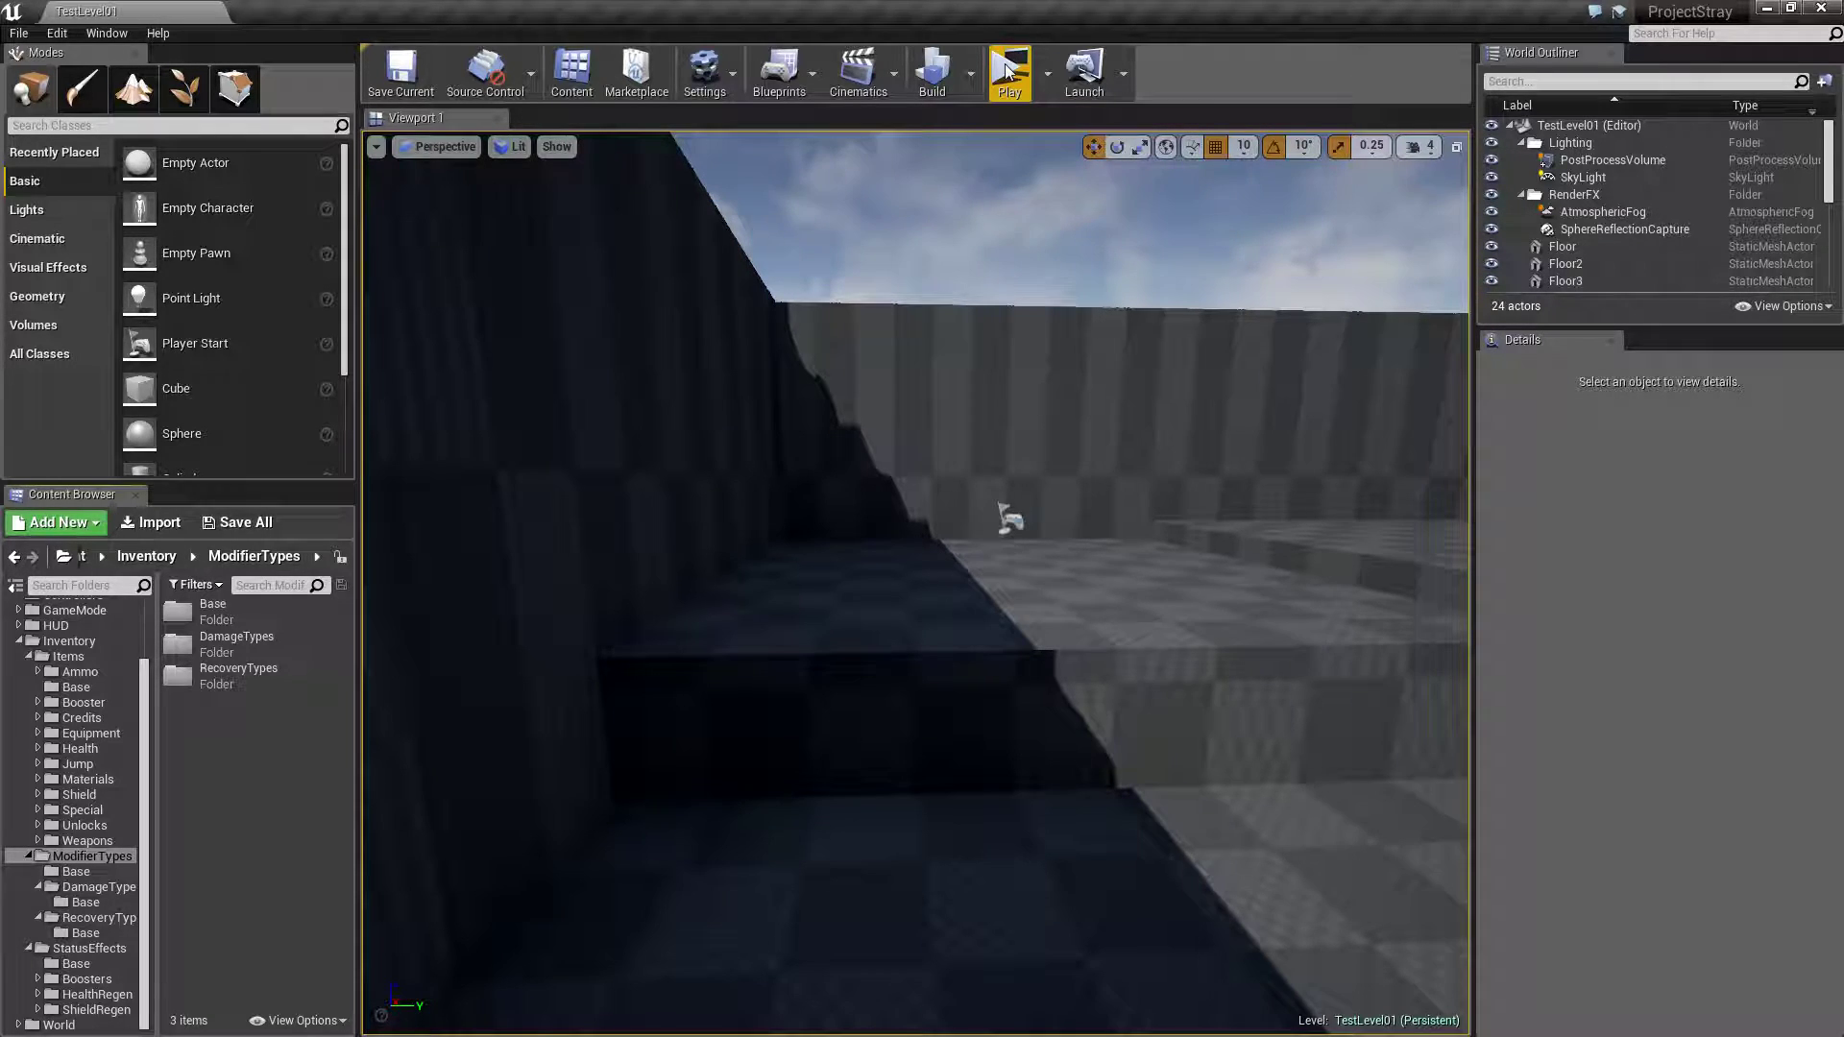
Look around the level and browse the ModifierTypes and DamageTypes Base folders.
left_click(104, 872)
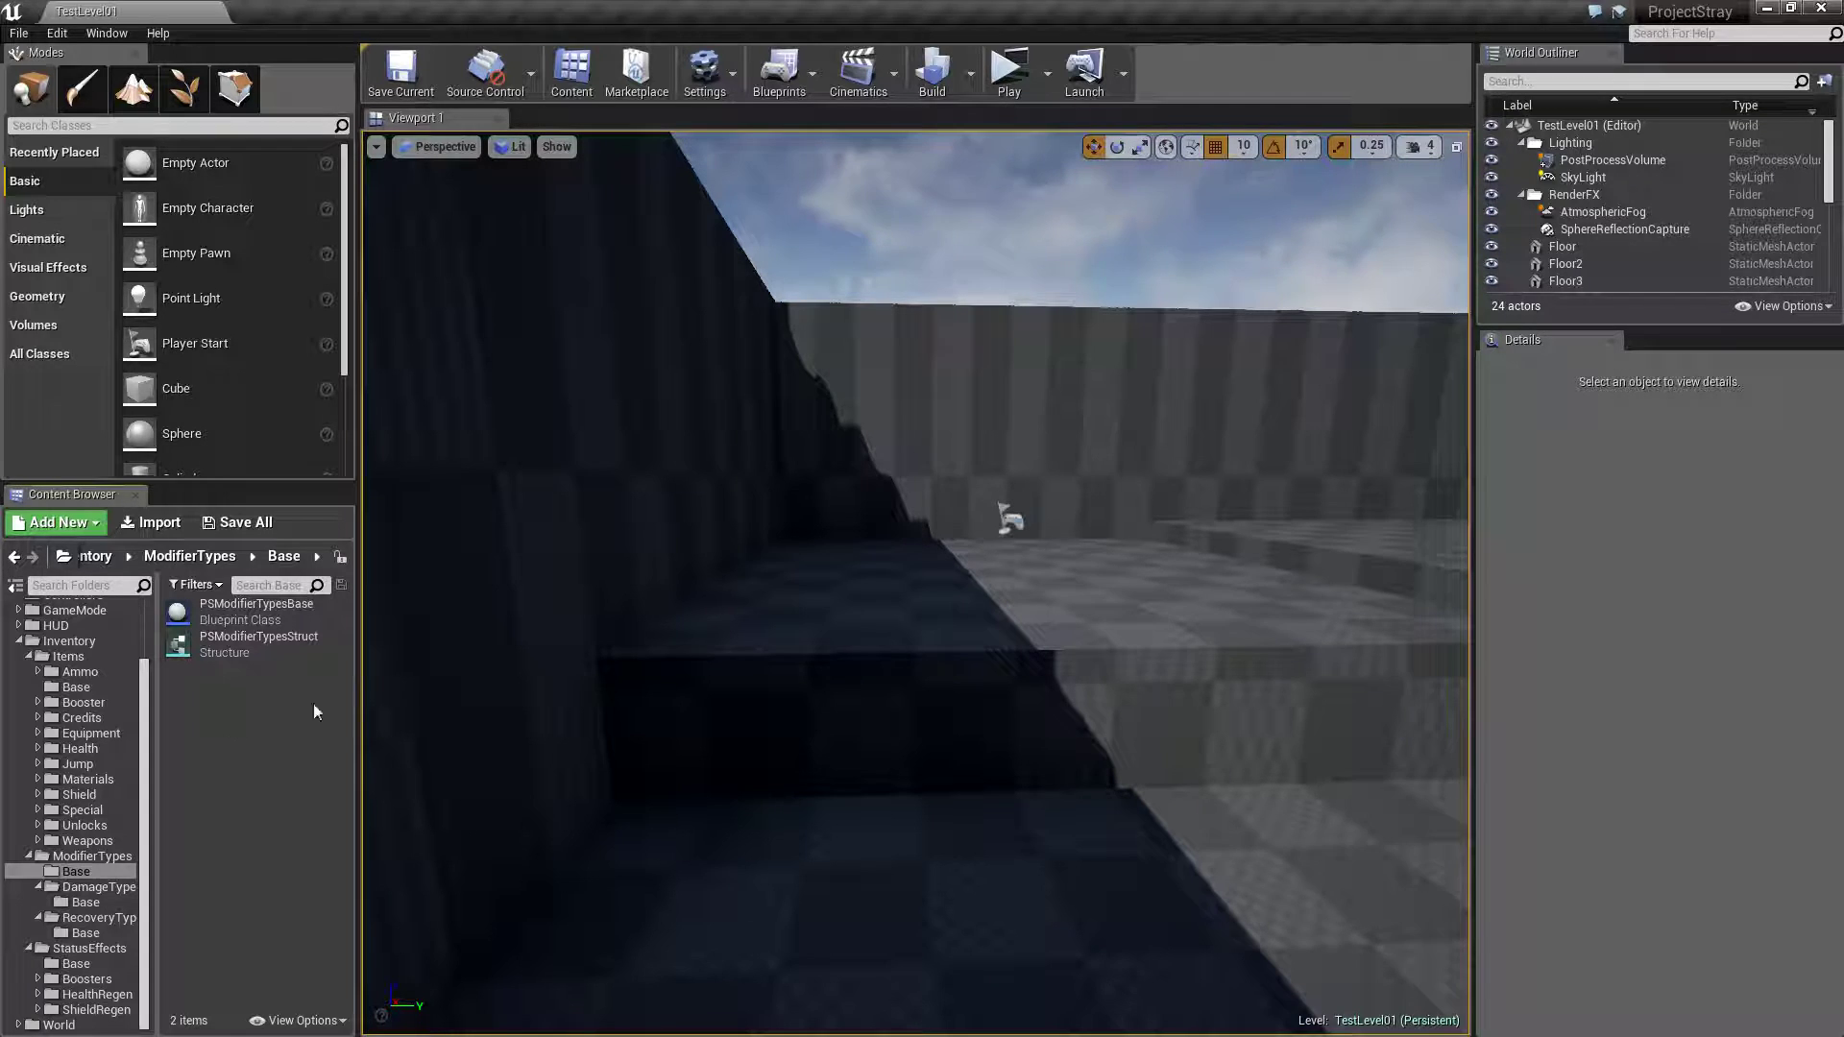
right_click_drag(963, 648, 955, 605)
right_click_drag(538, 797, 465, 769)
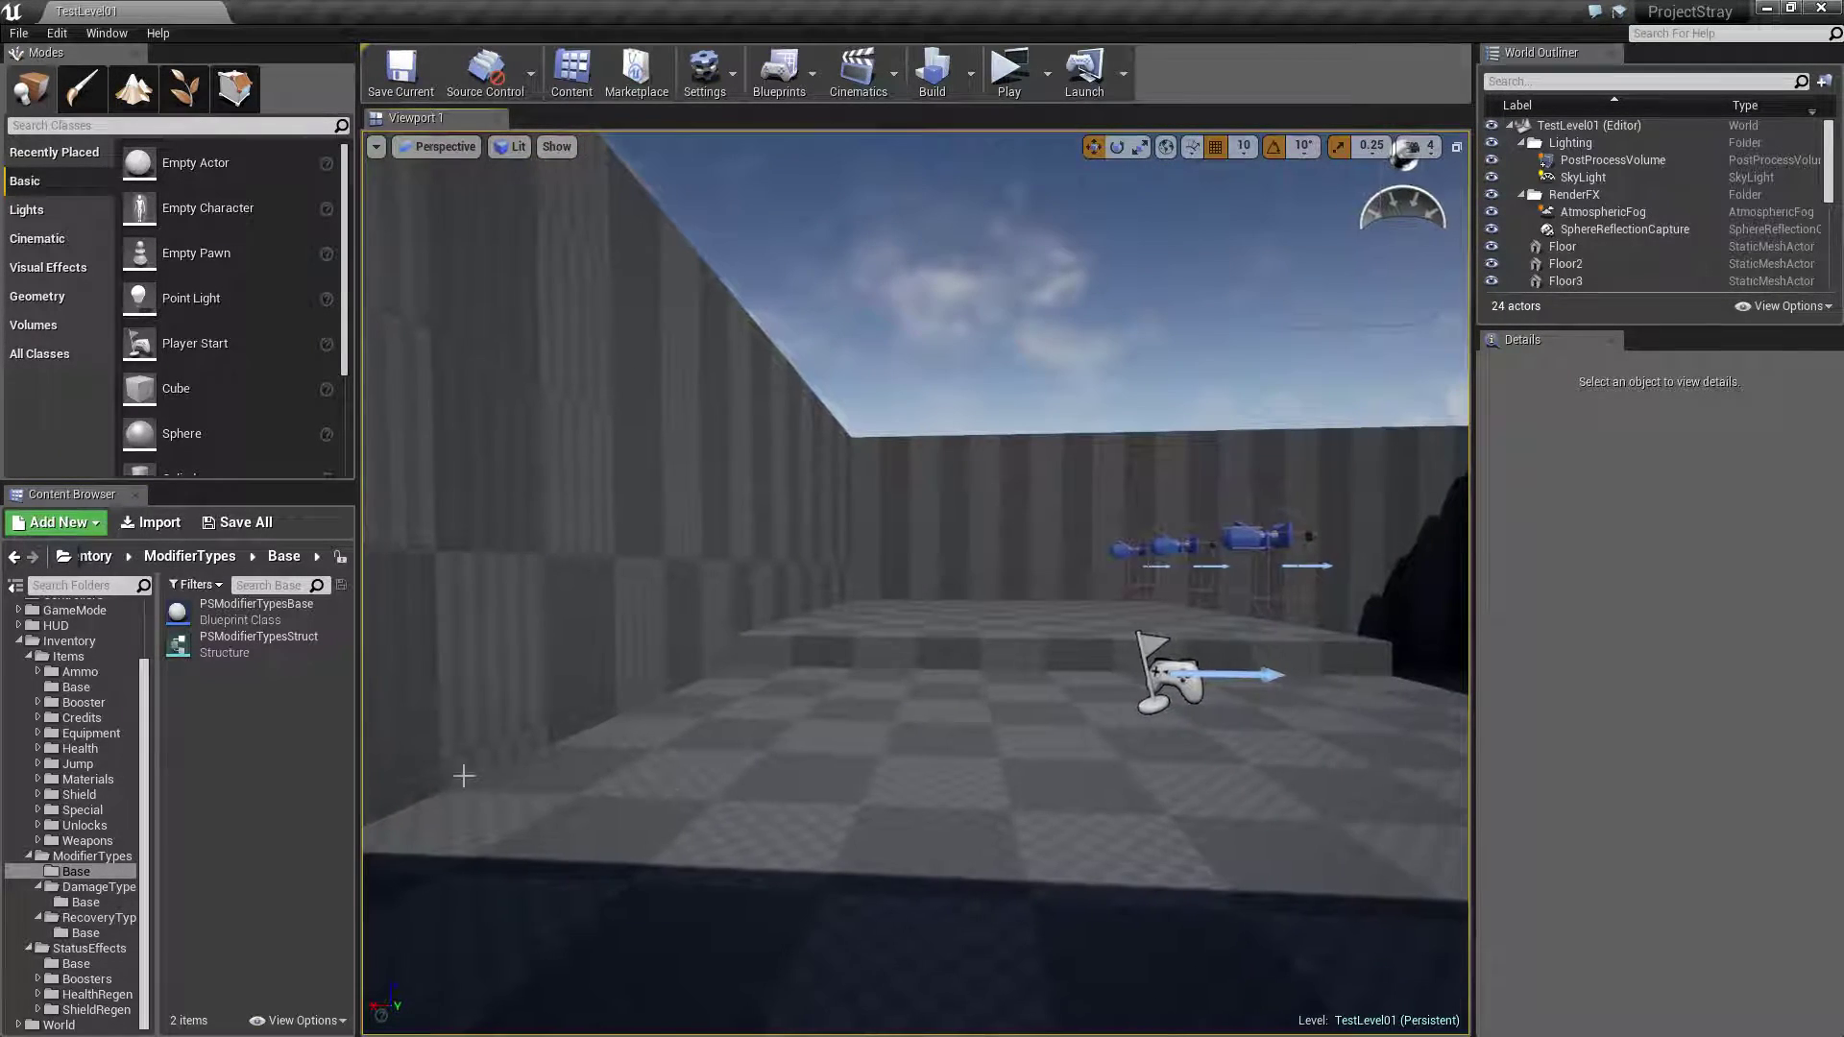
left_click(77, 856)
left_click(101, 874)
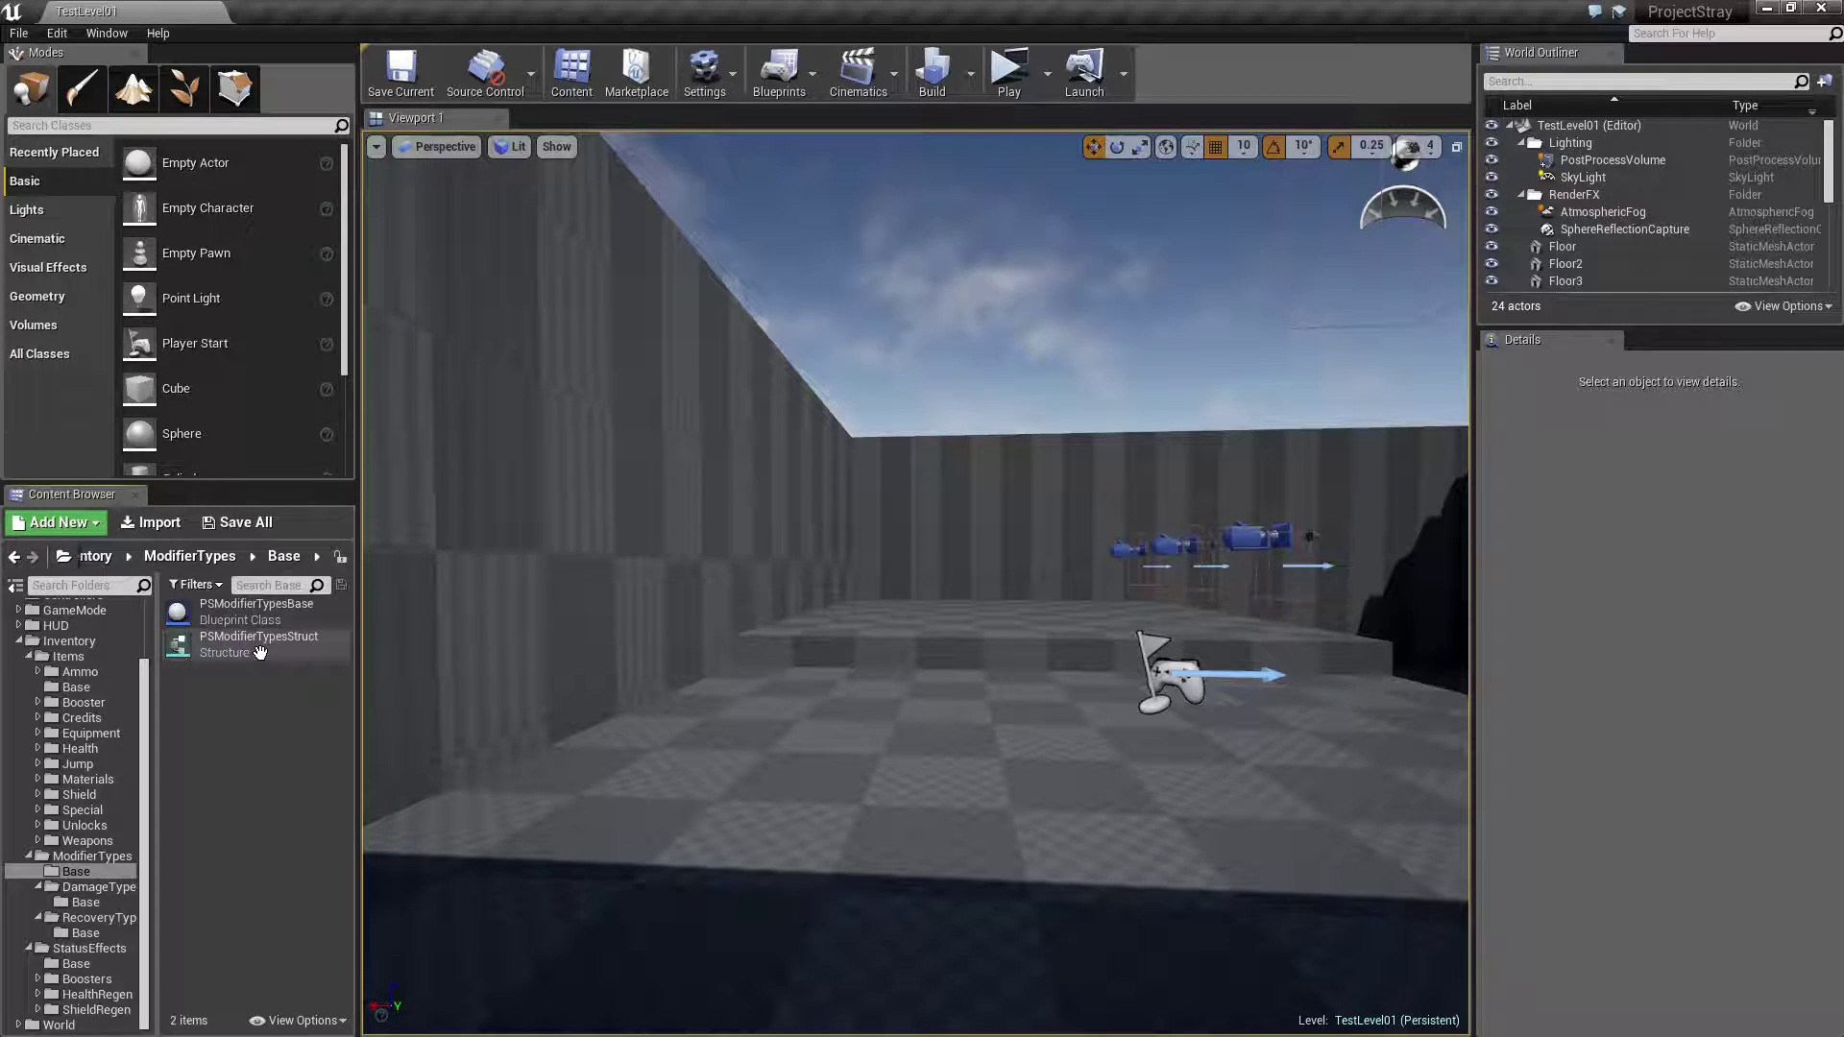
left_click(96, 901)
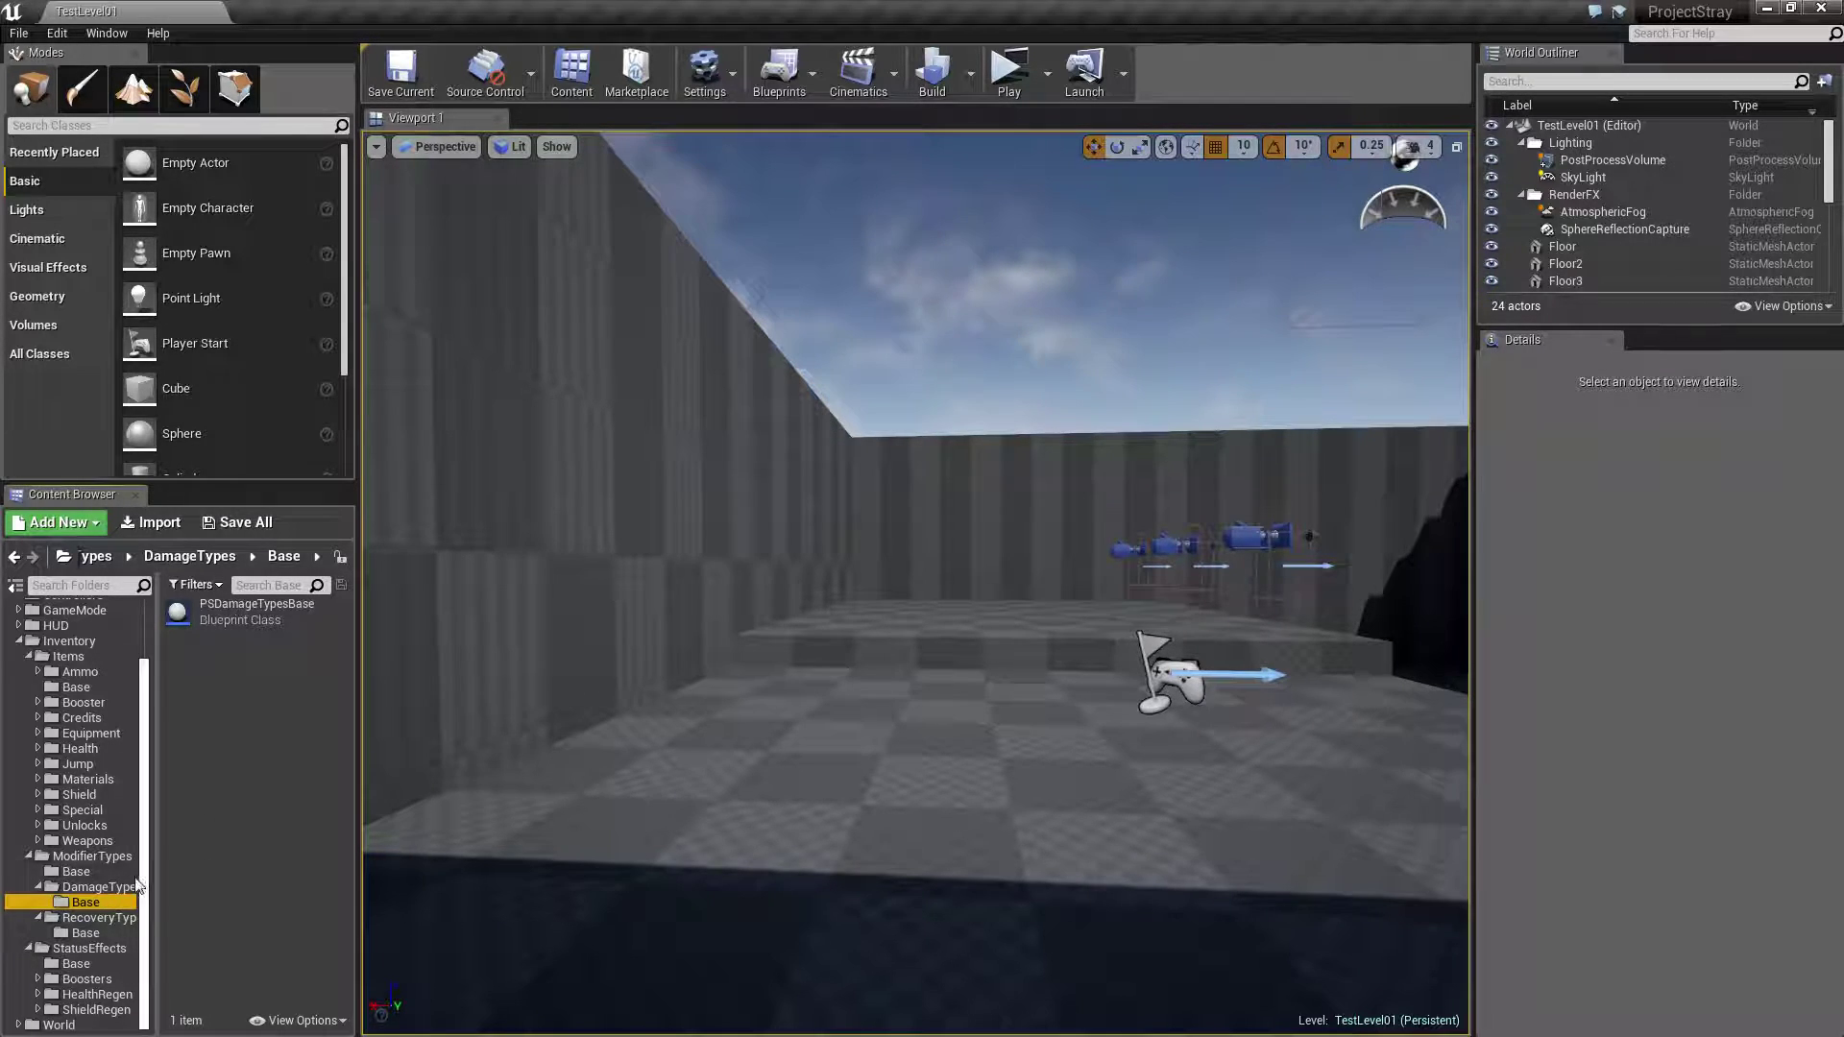
left_click(99, 869)
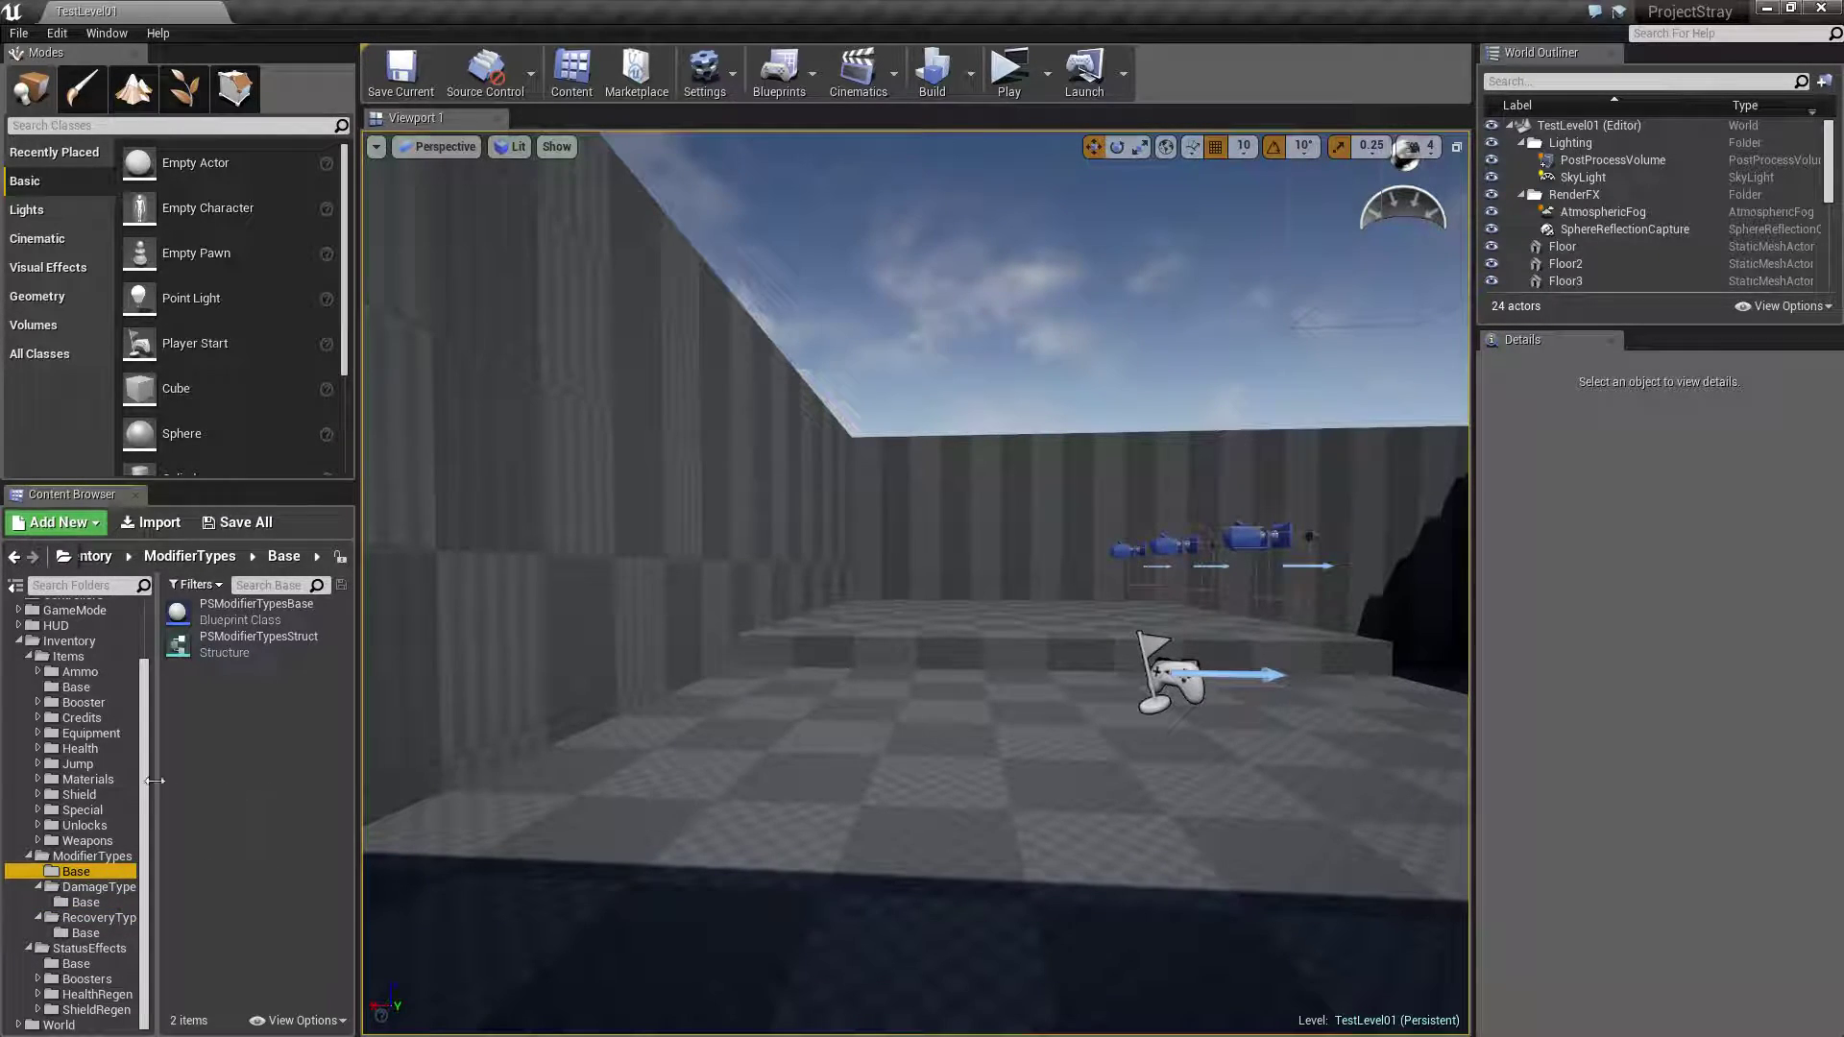
Expand the Booster folder, open its Base folder and select PSItemBoosterDataTable.
left_click(37, 703)
left_click(82, 702)
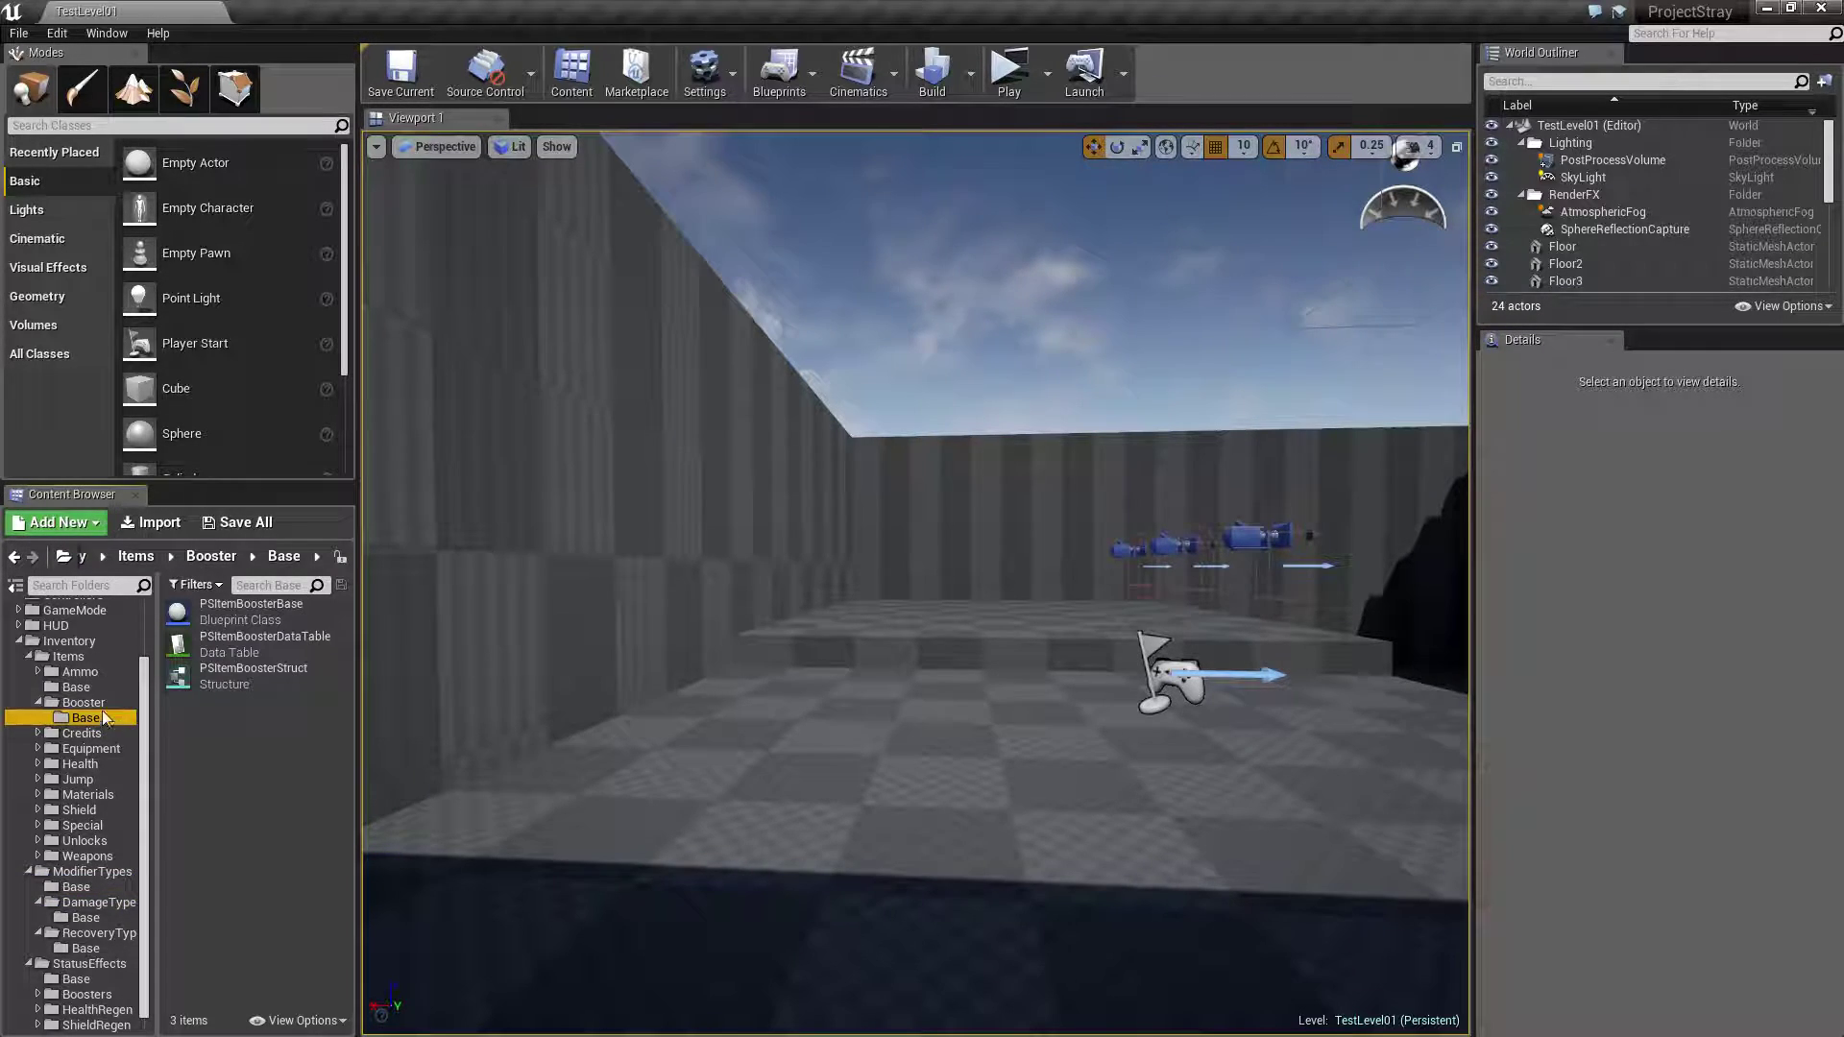
left_click(263, 873)
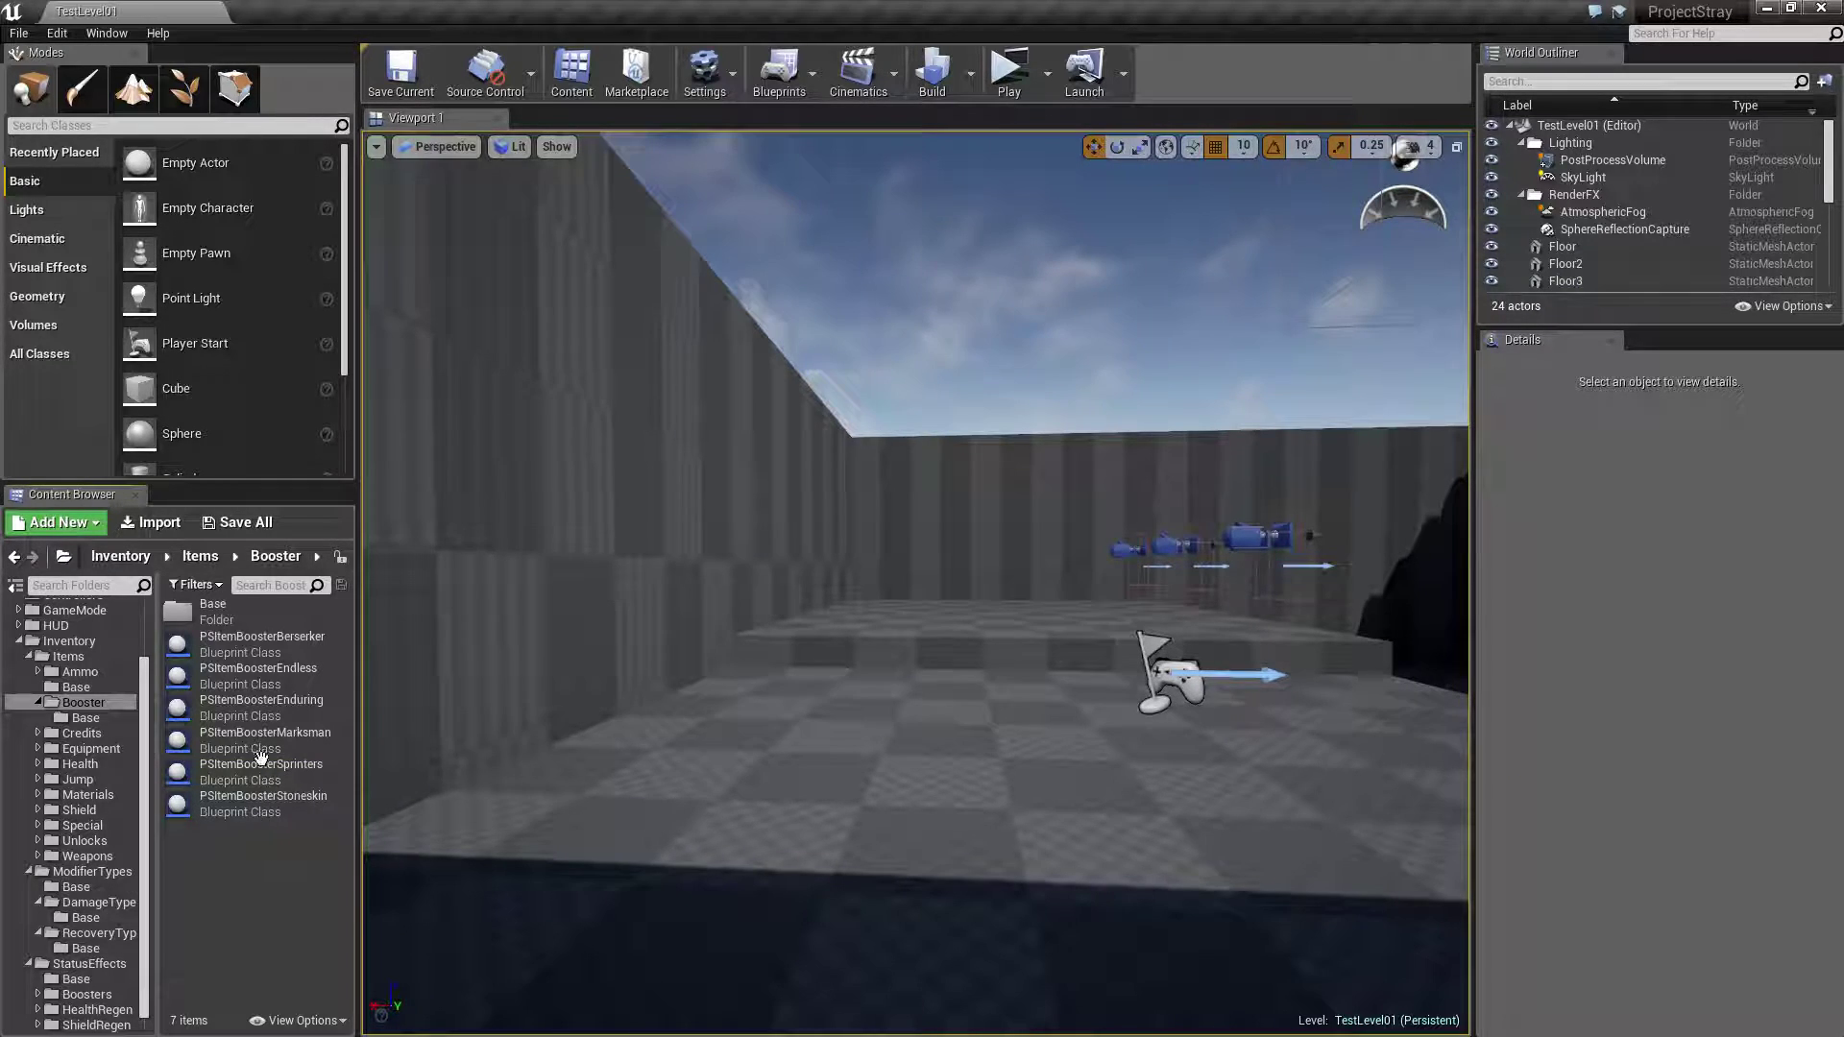
double_click(266, 612)
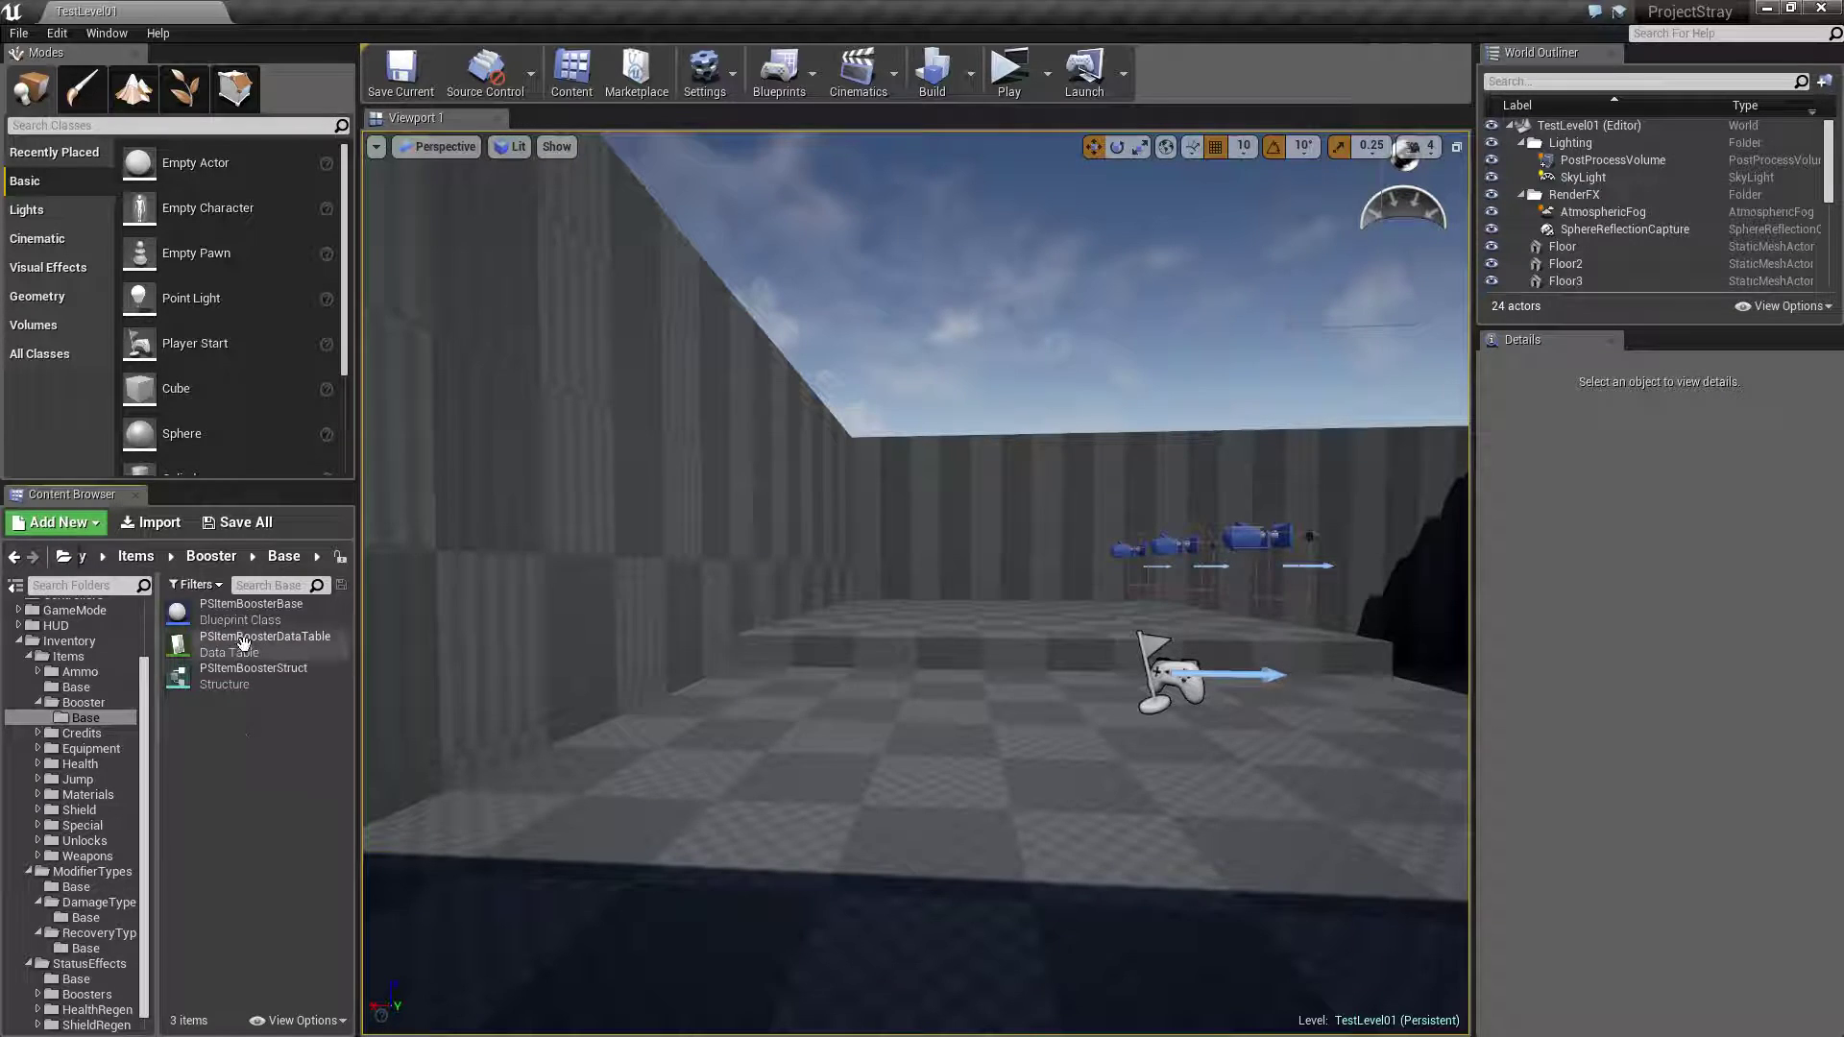
left_click(42, 705)
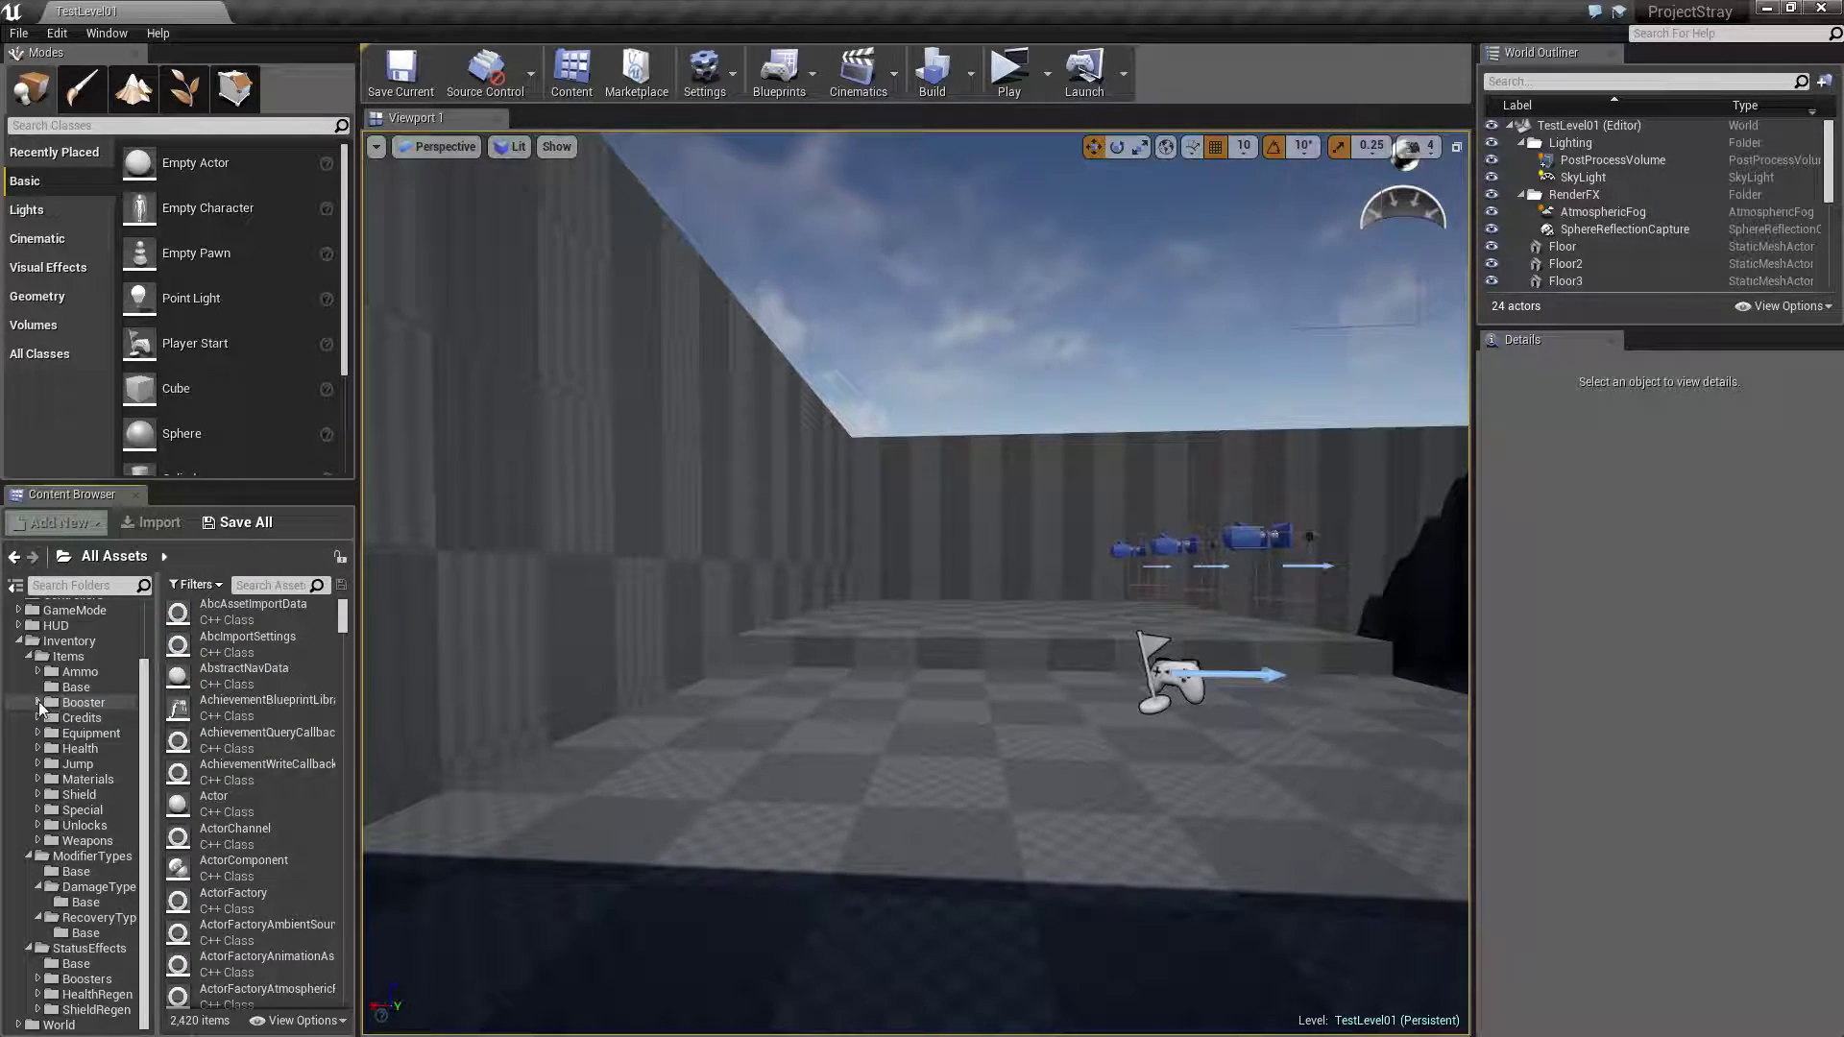
left_click(39, 703)
left_click(86, 718)
left_click(276, 652)
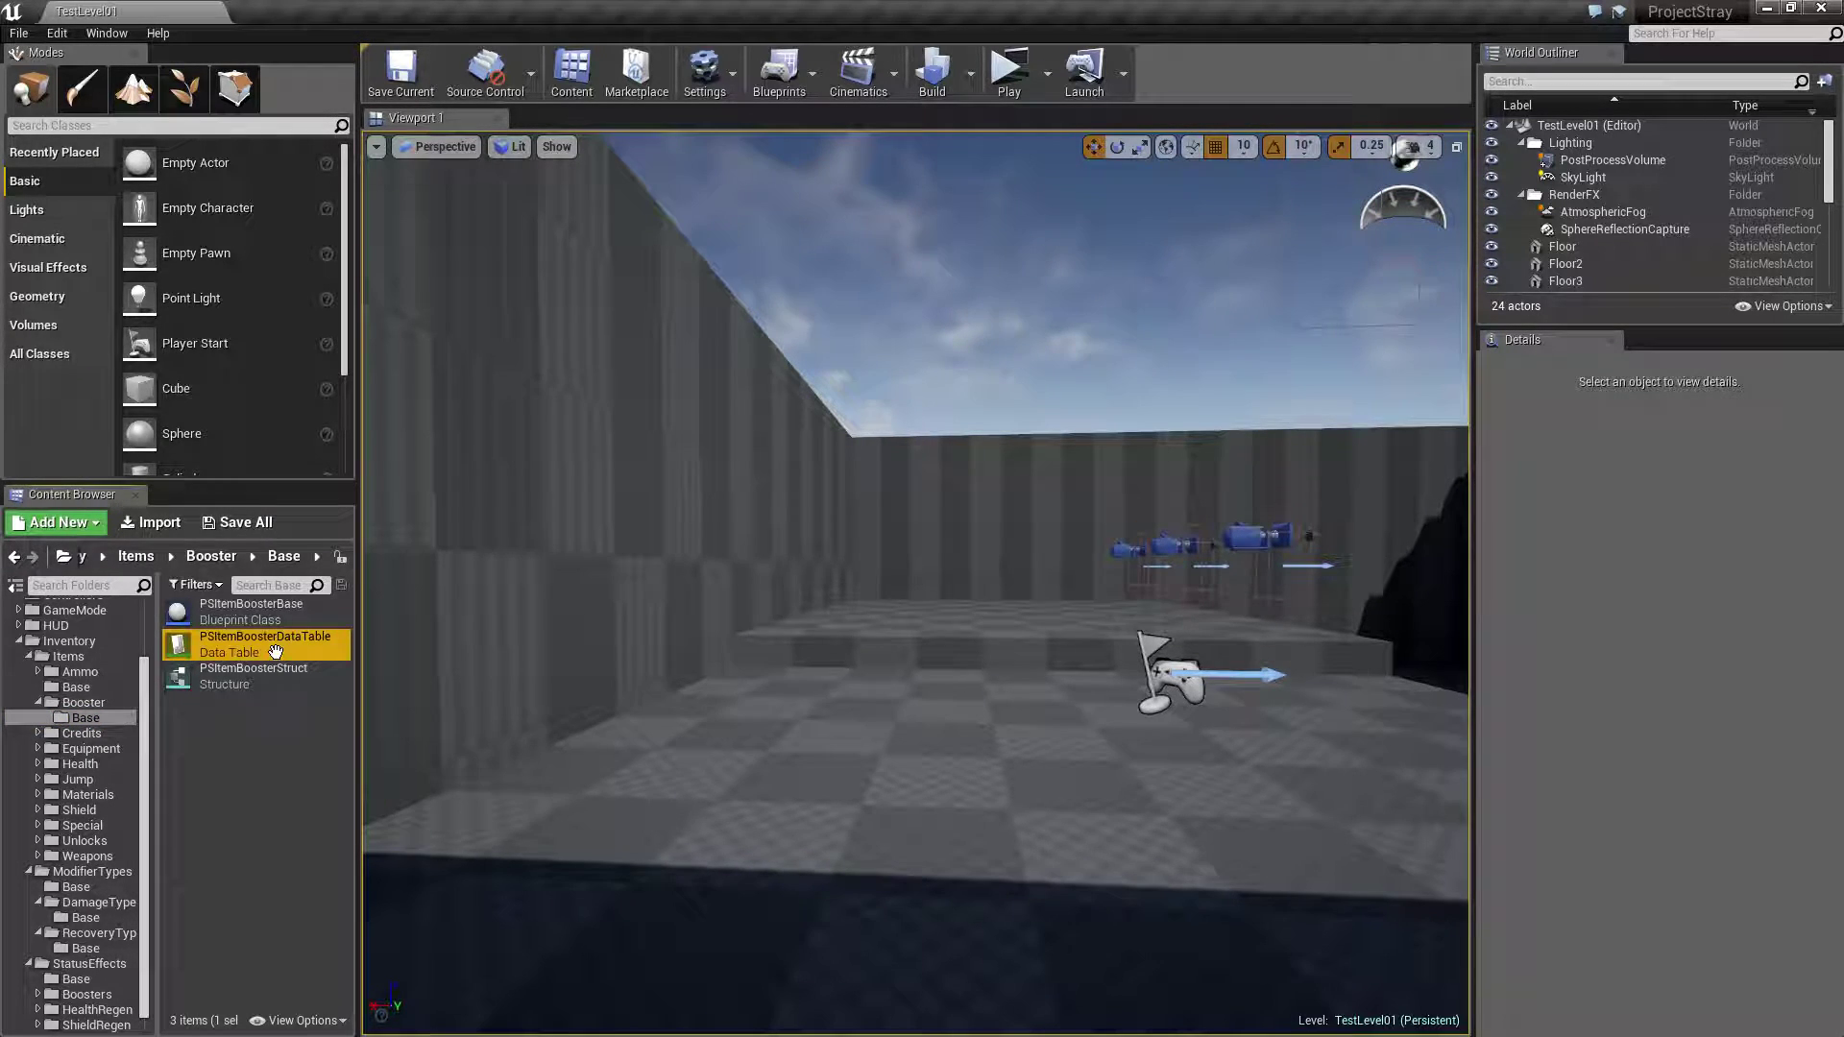
double_click(276, 652)
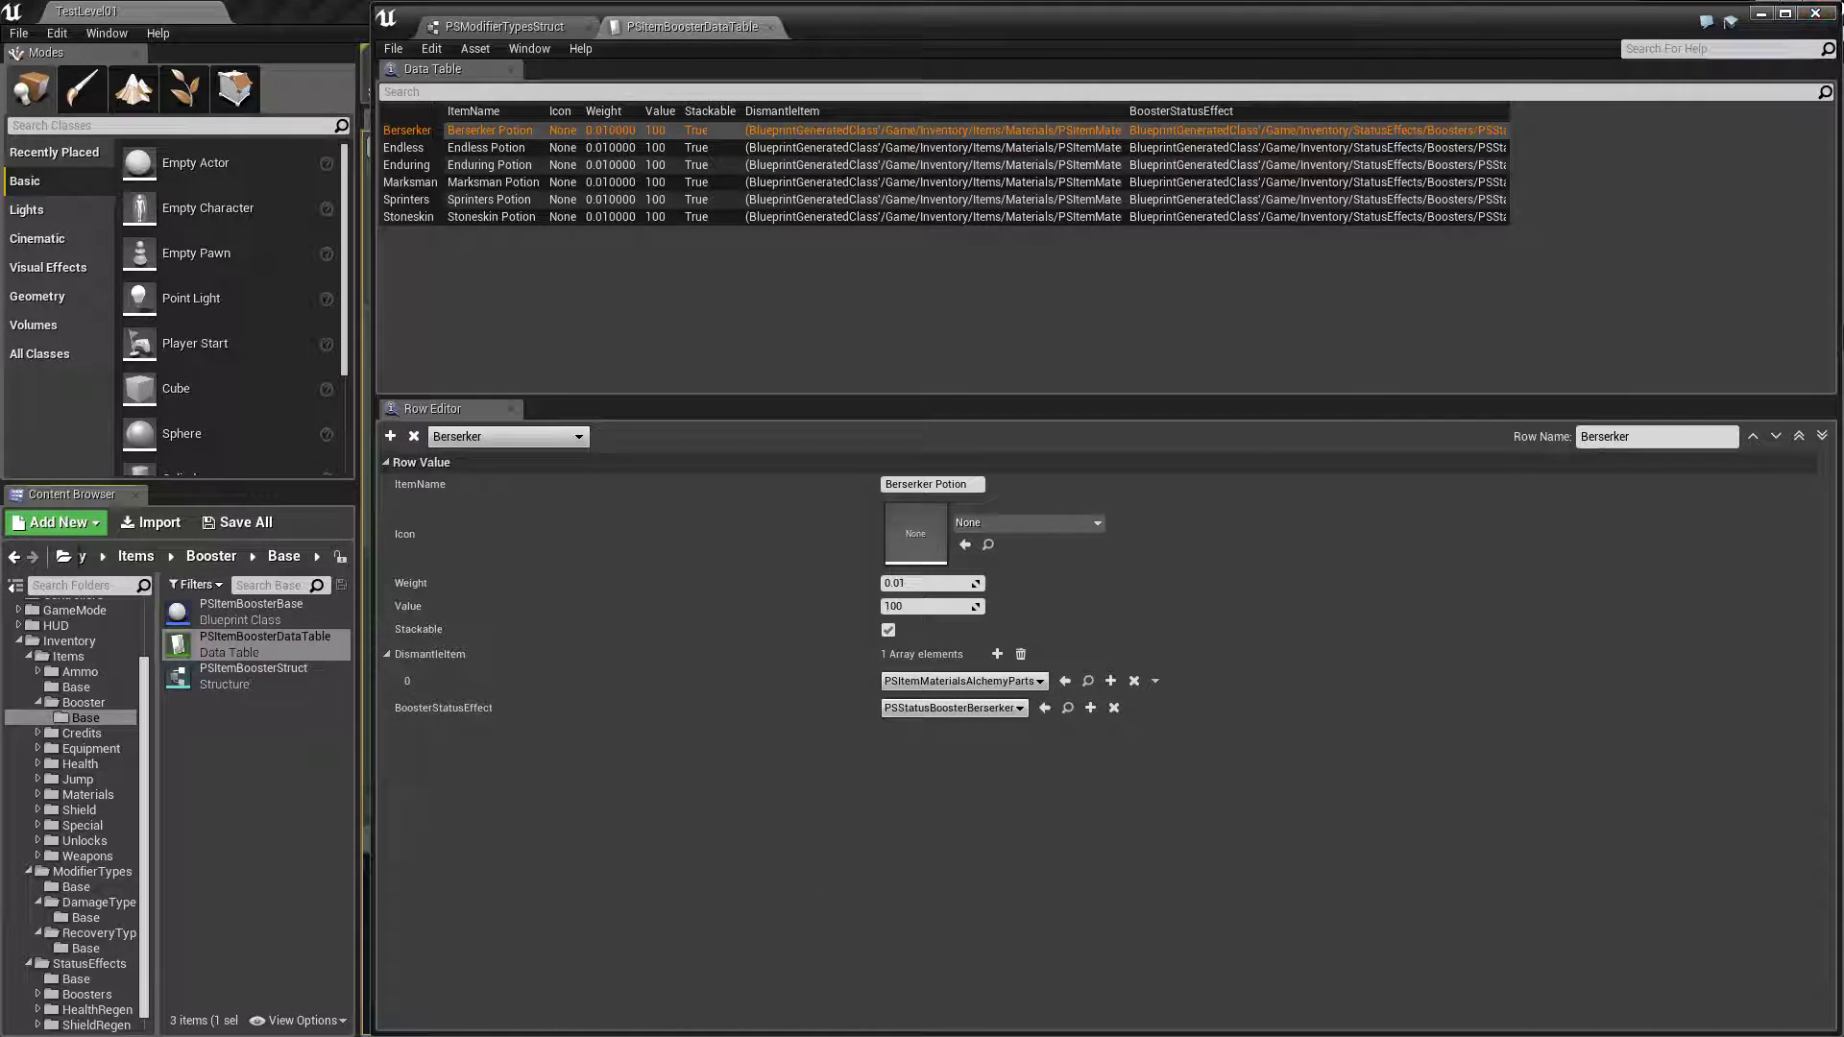
left_click(1761, 13)
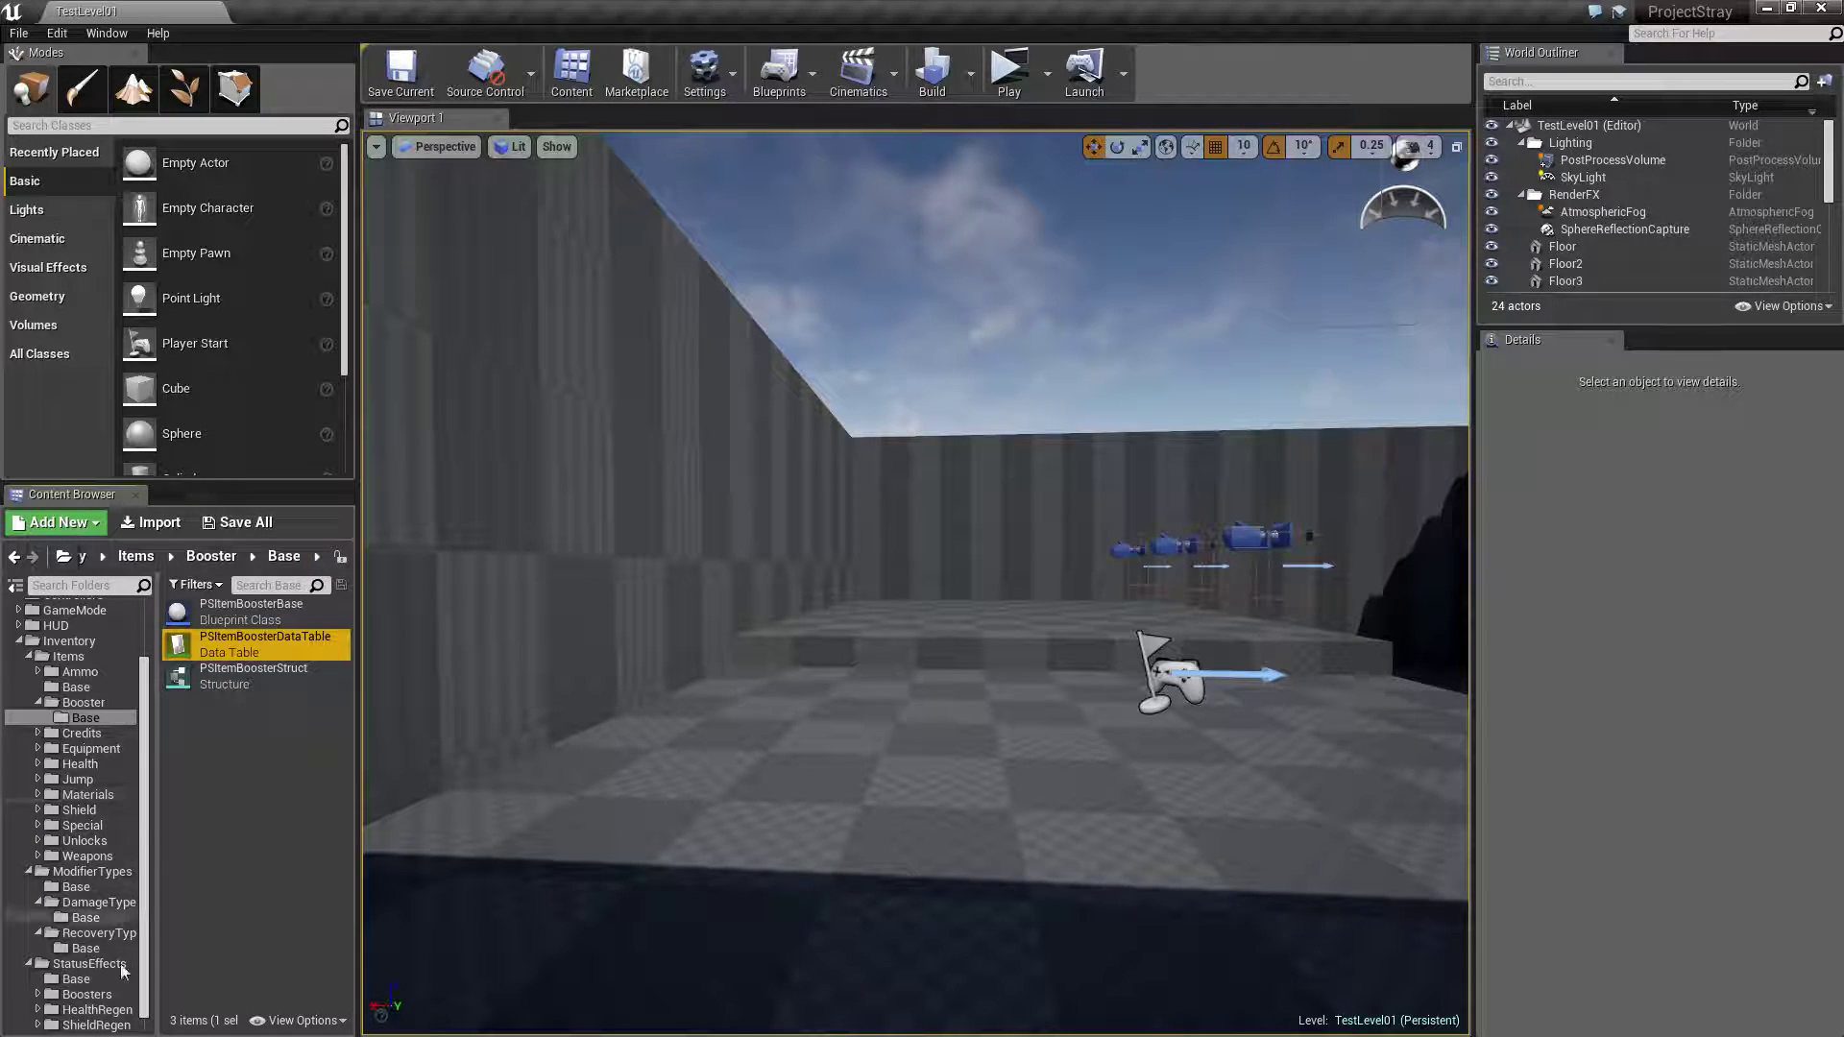
Browse the StatusEffects Base, Boosters and ShieldRegen folders, then start a Play-in-Editor preview.
left_click(77, 978)
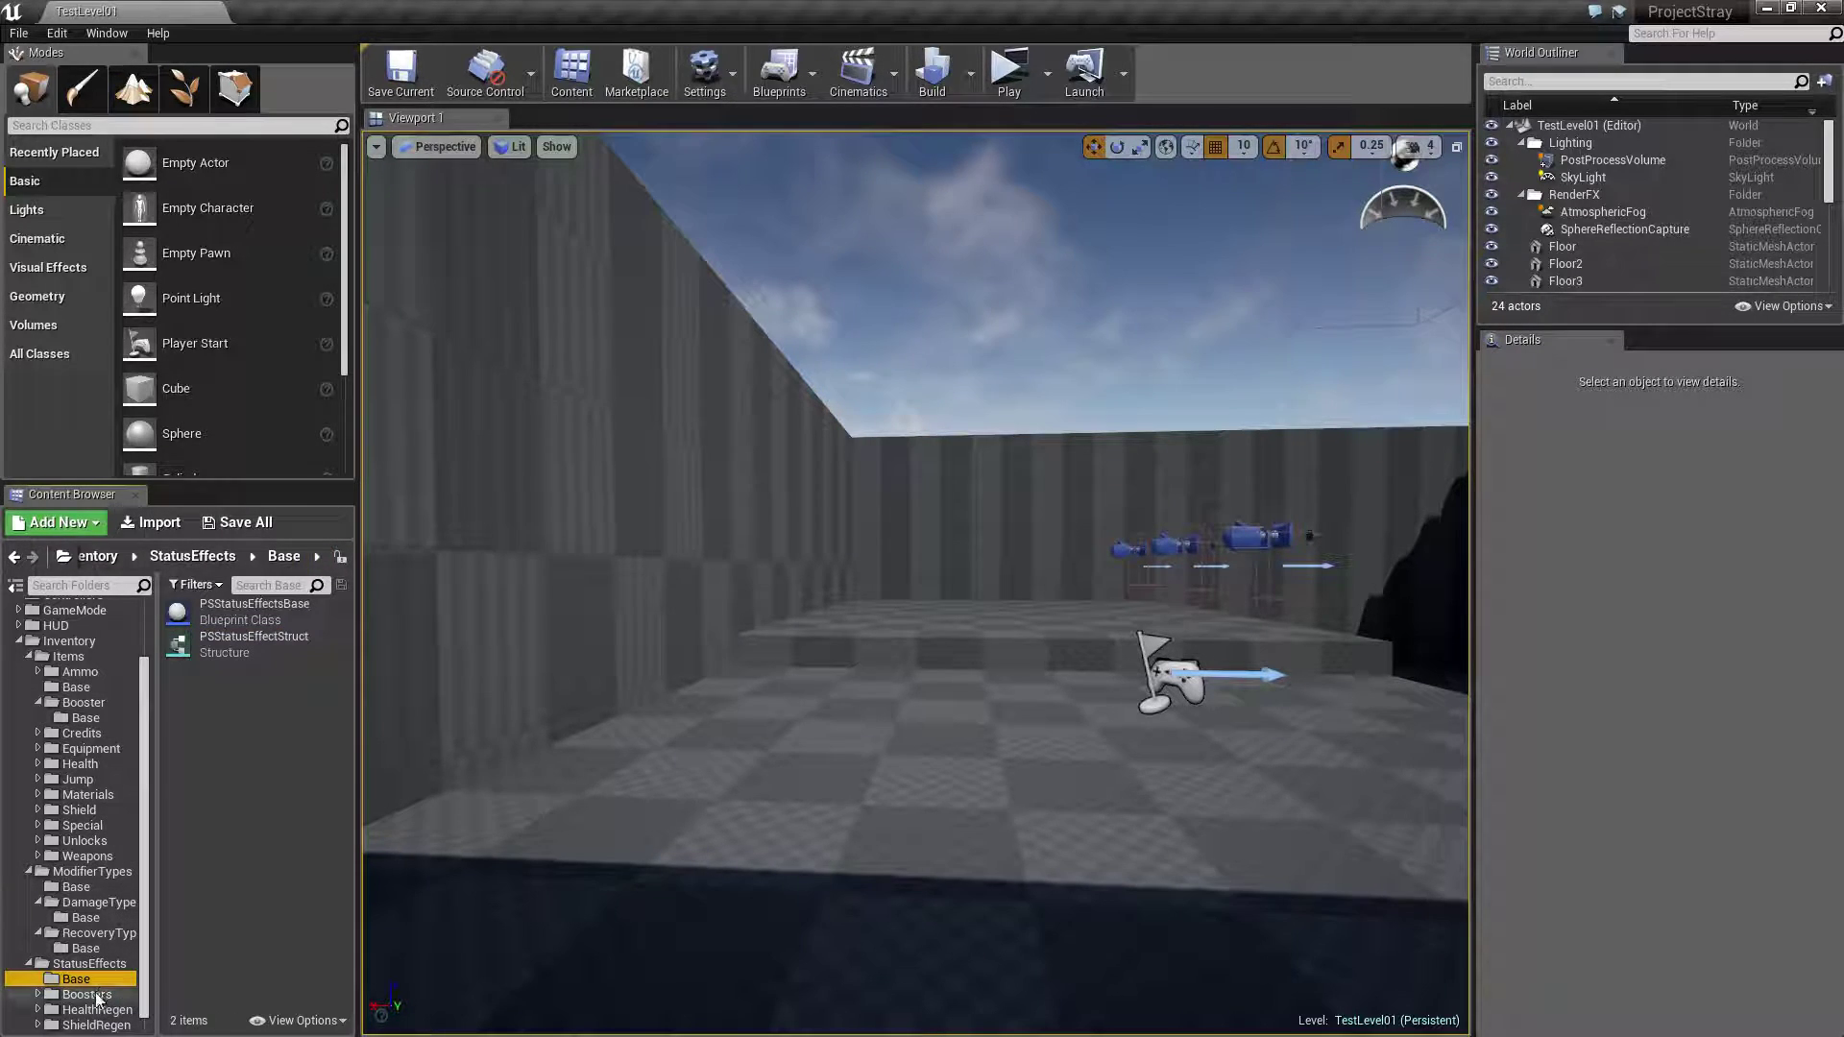
left_click(100, 997)
left_click(96, 1024)
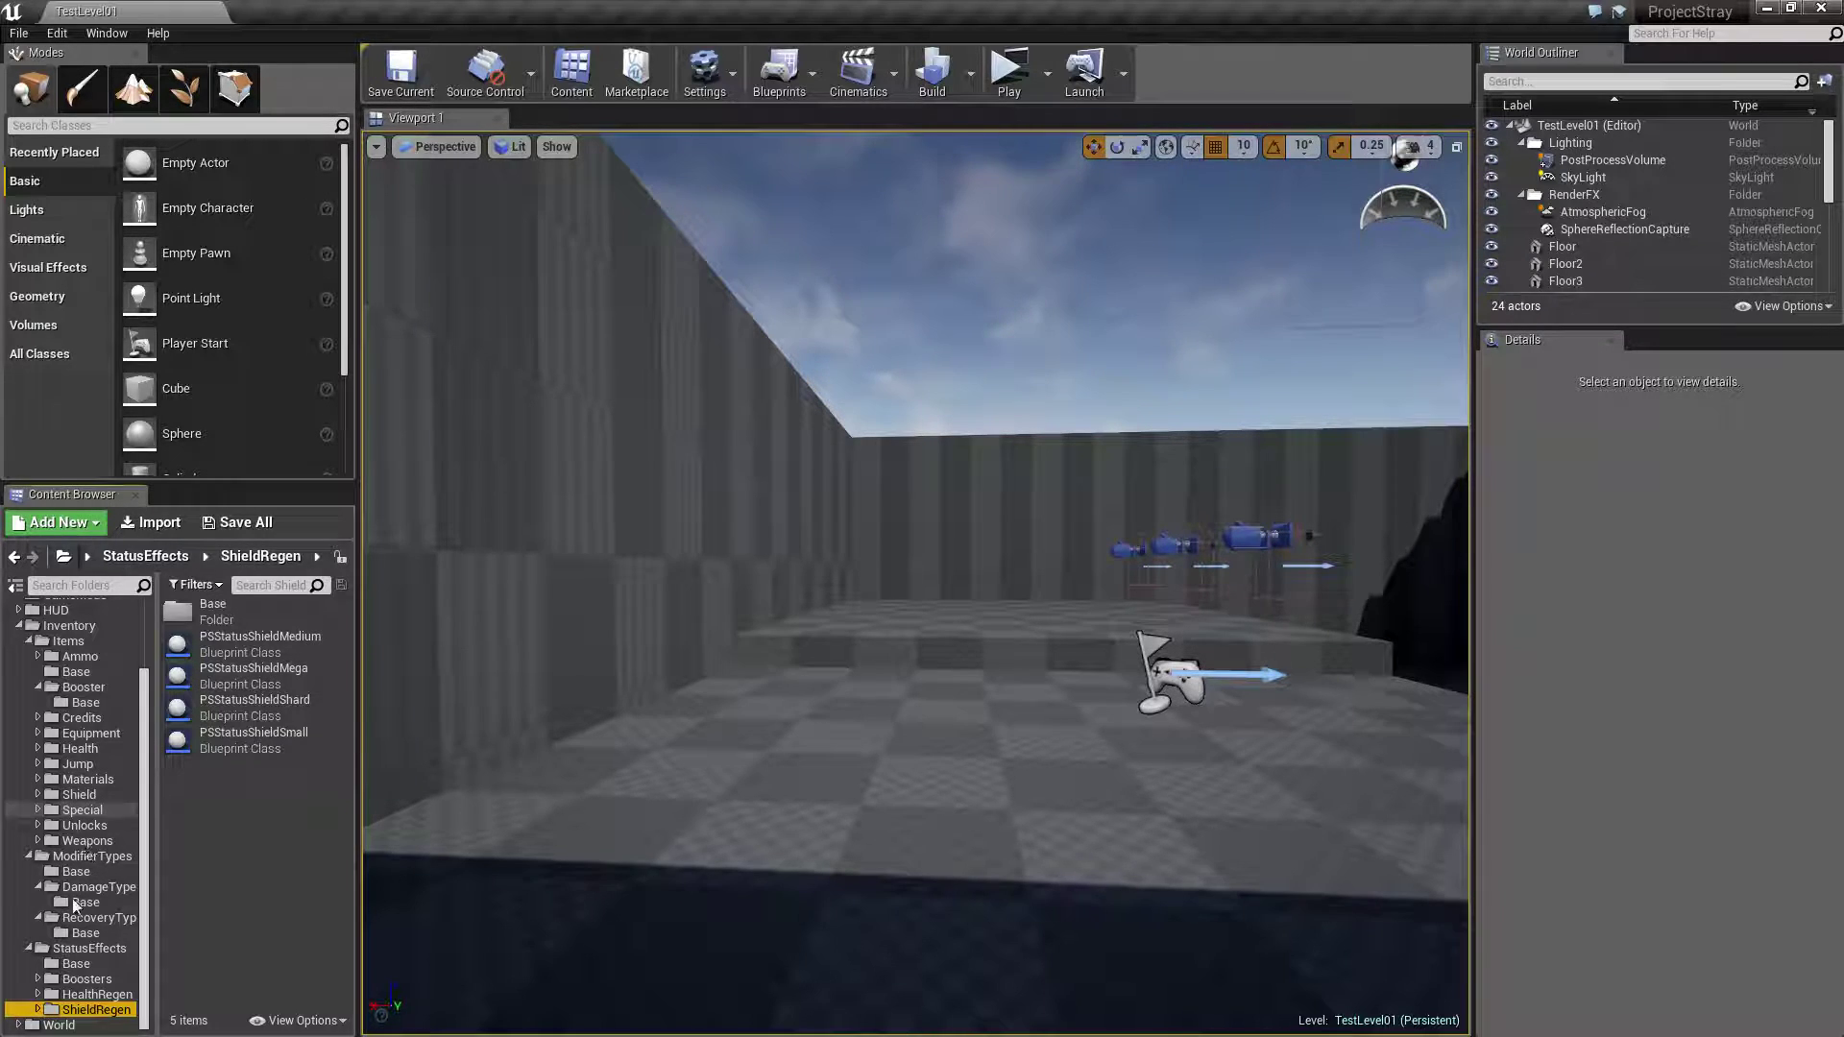
left_click(1012, 77)
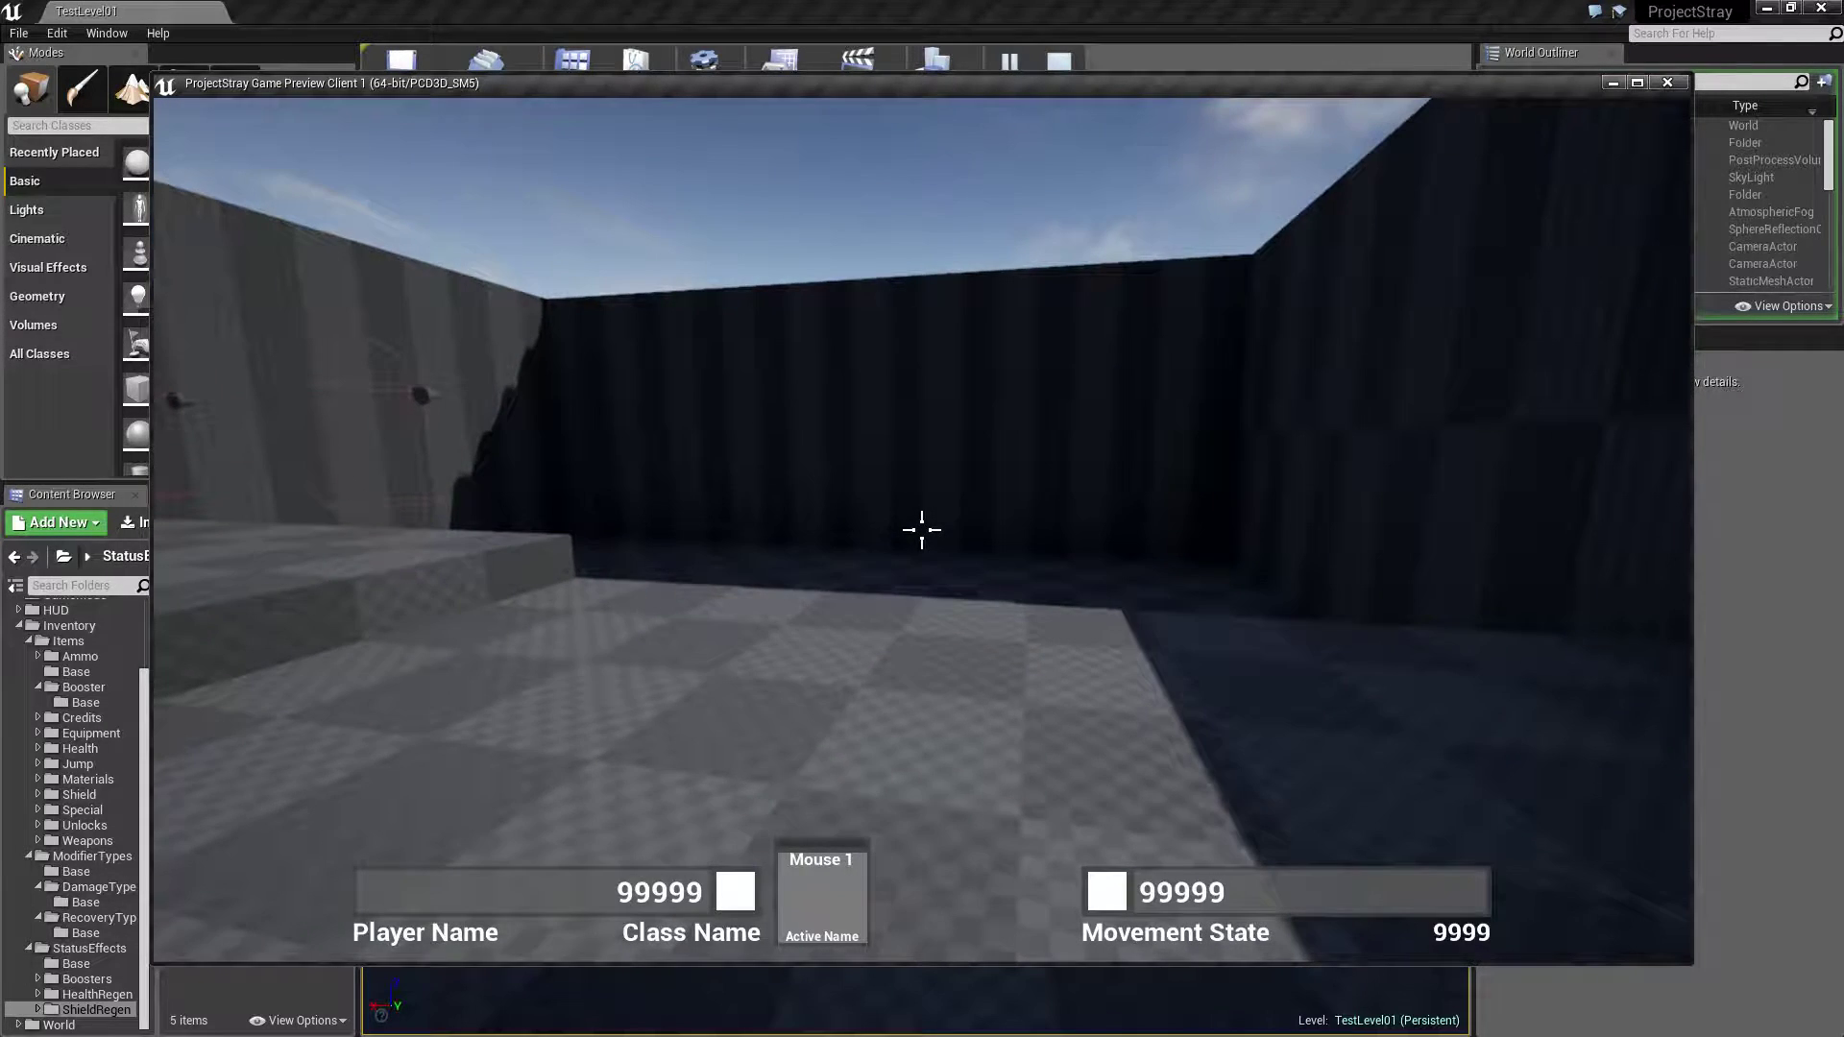
Toggle the in-game inventory three times with the I key, then stop the preview with Esc.
key("i")
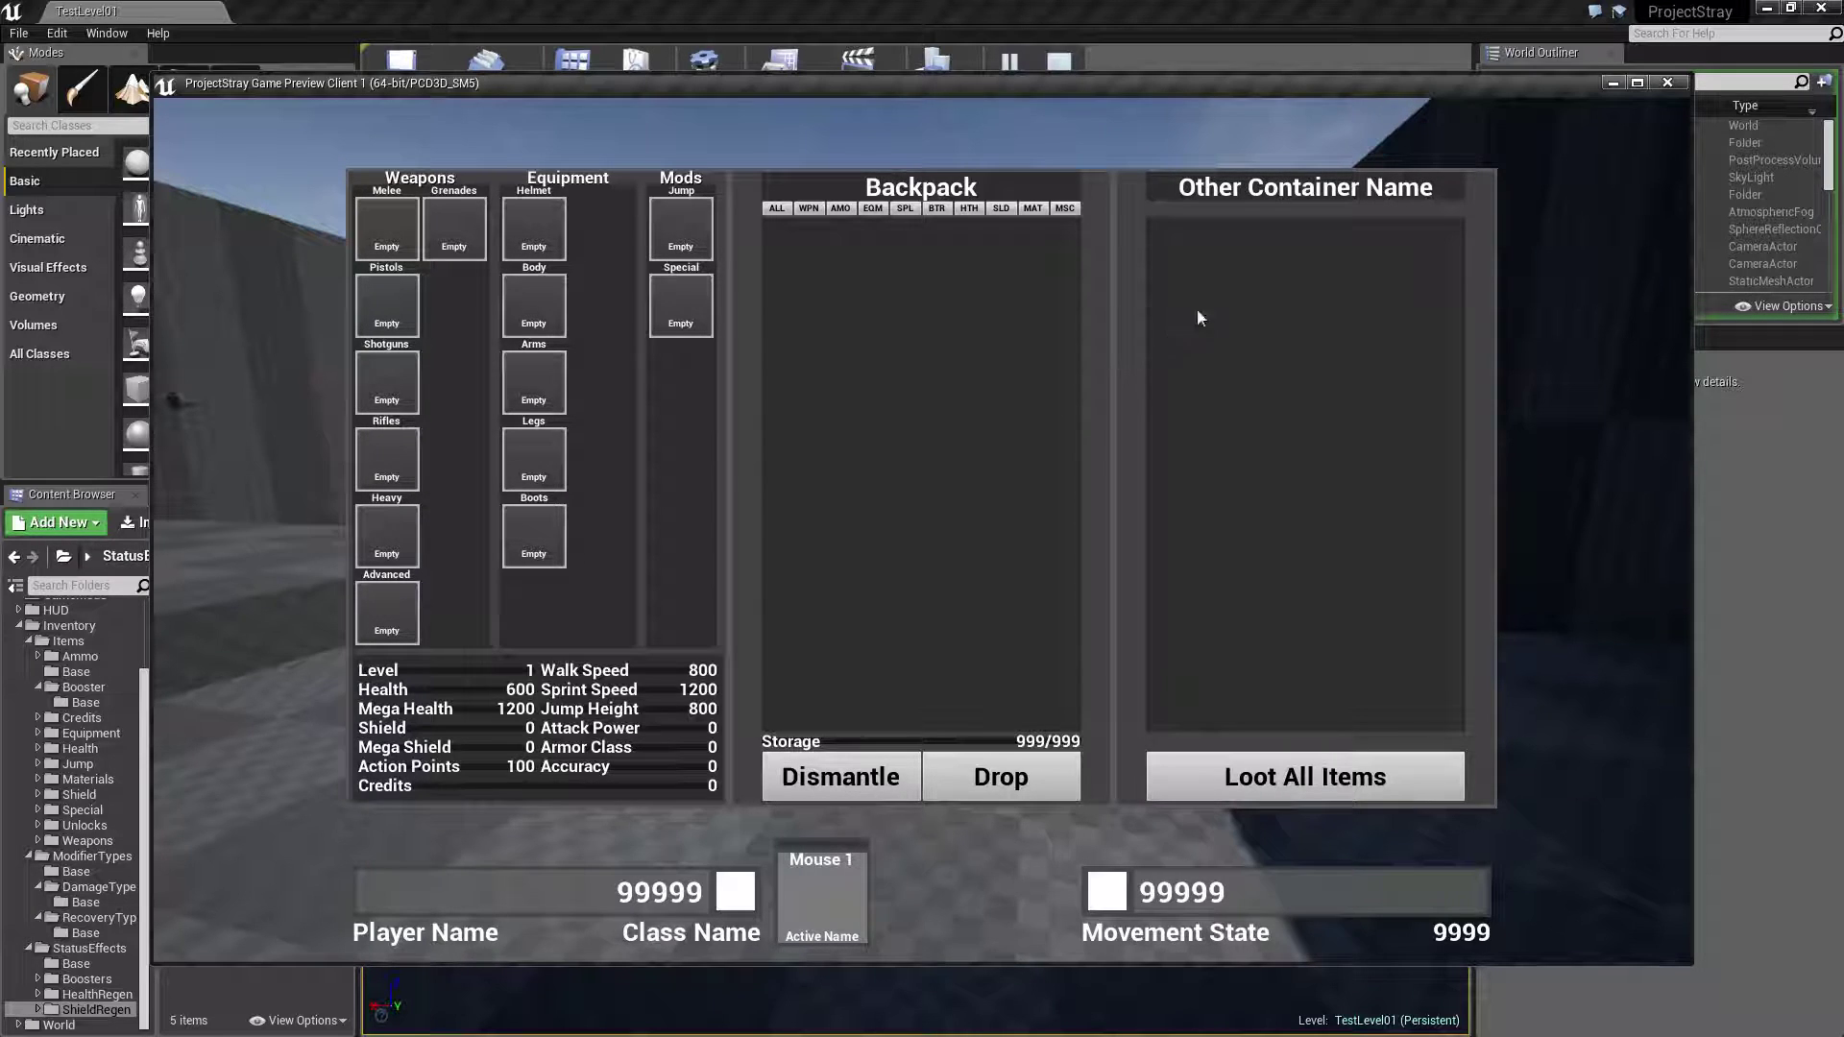
key("i")
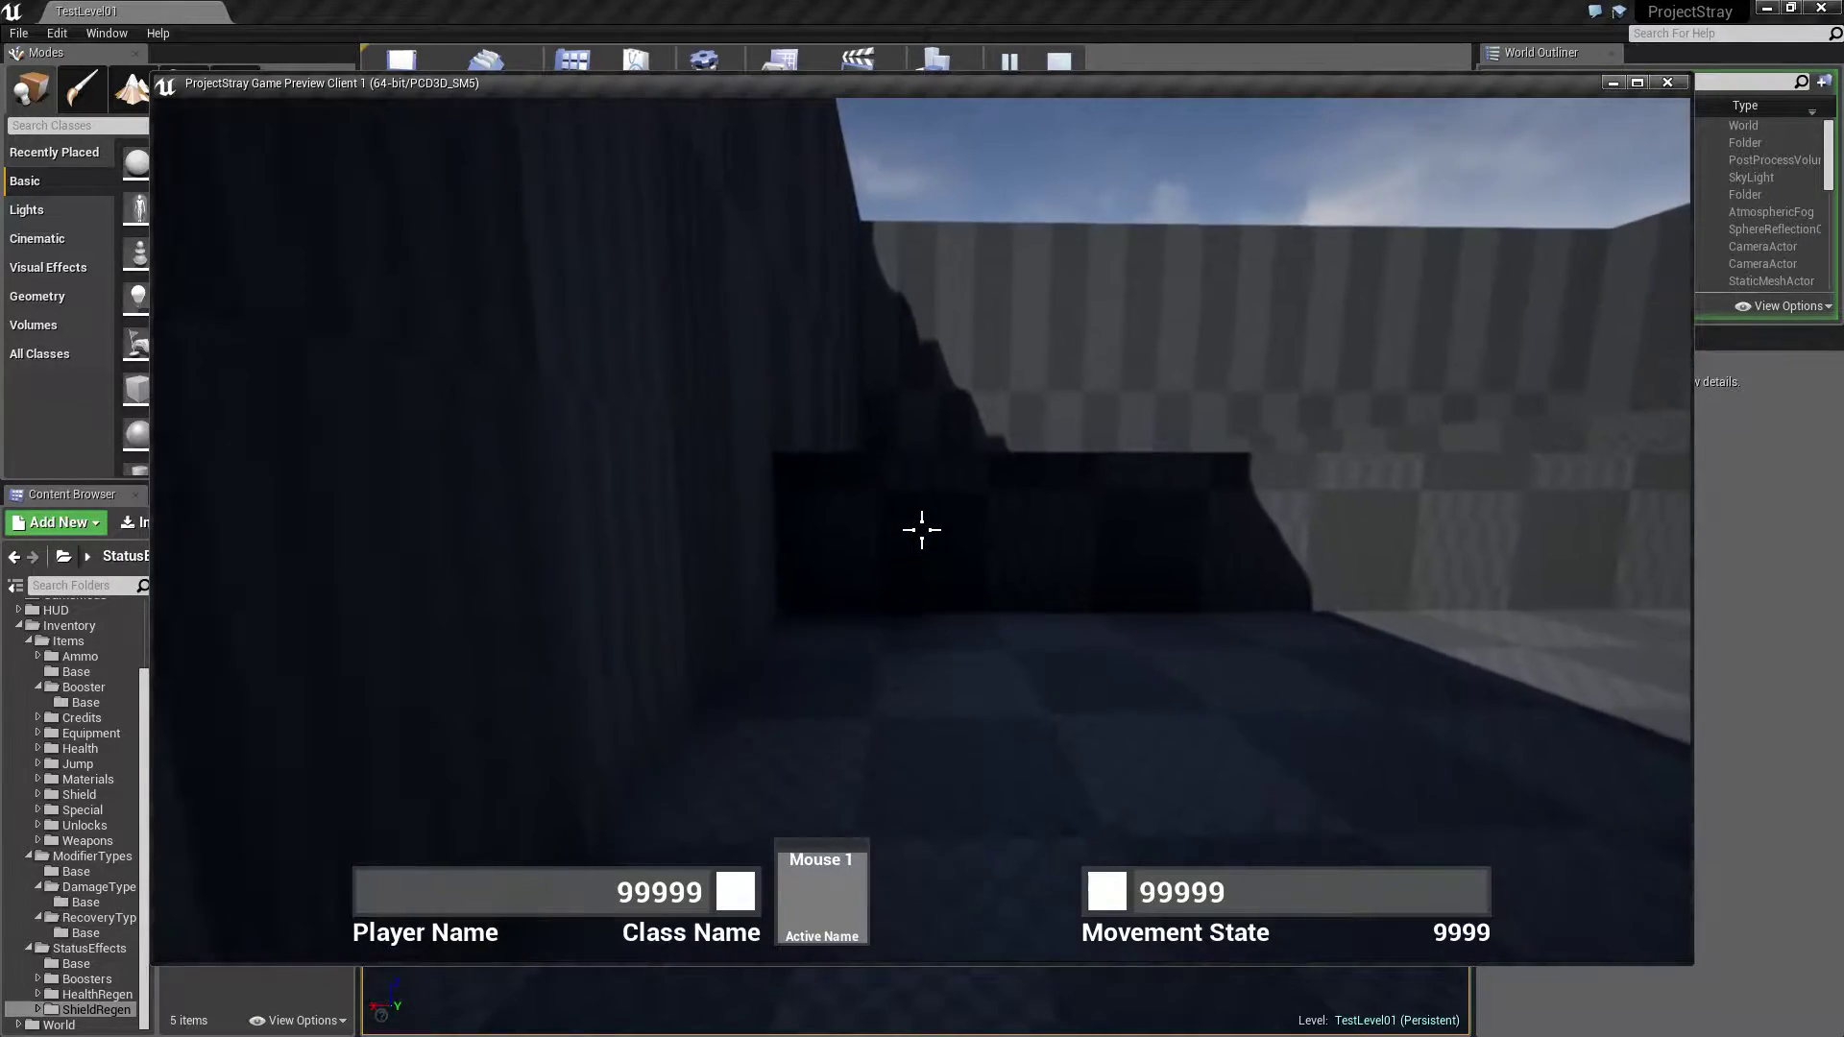
key("i")
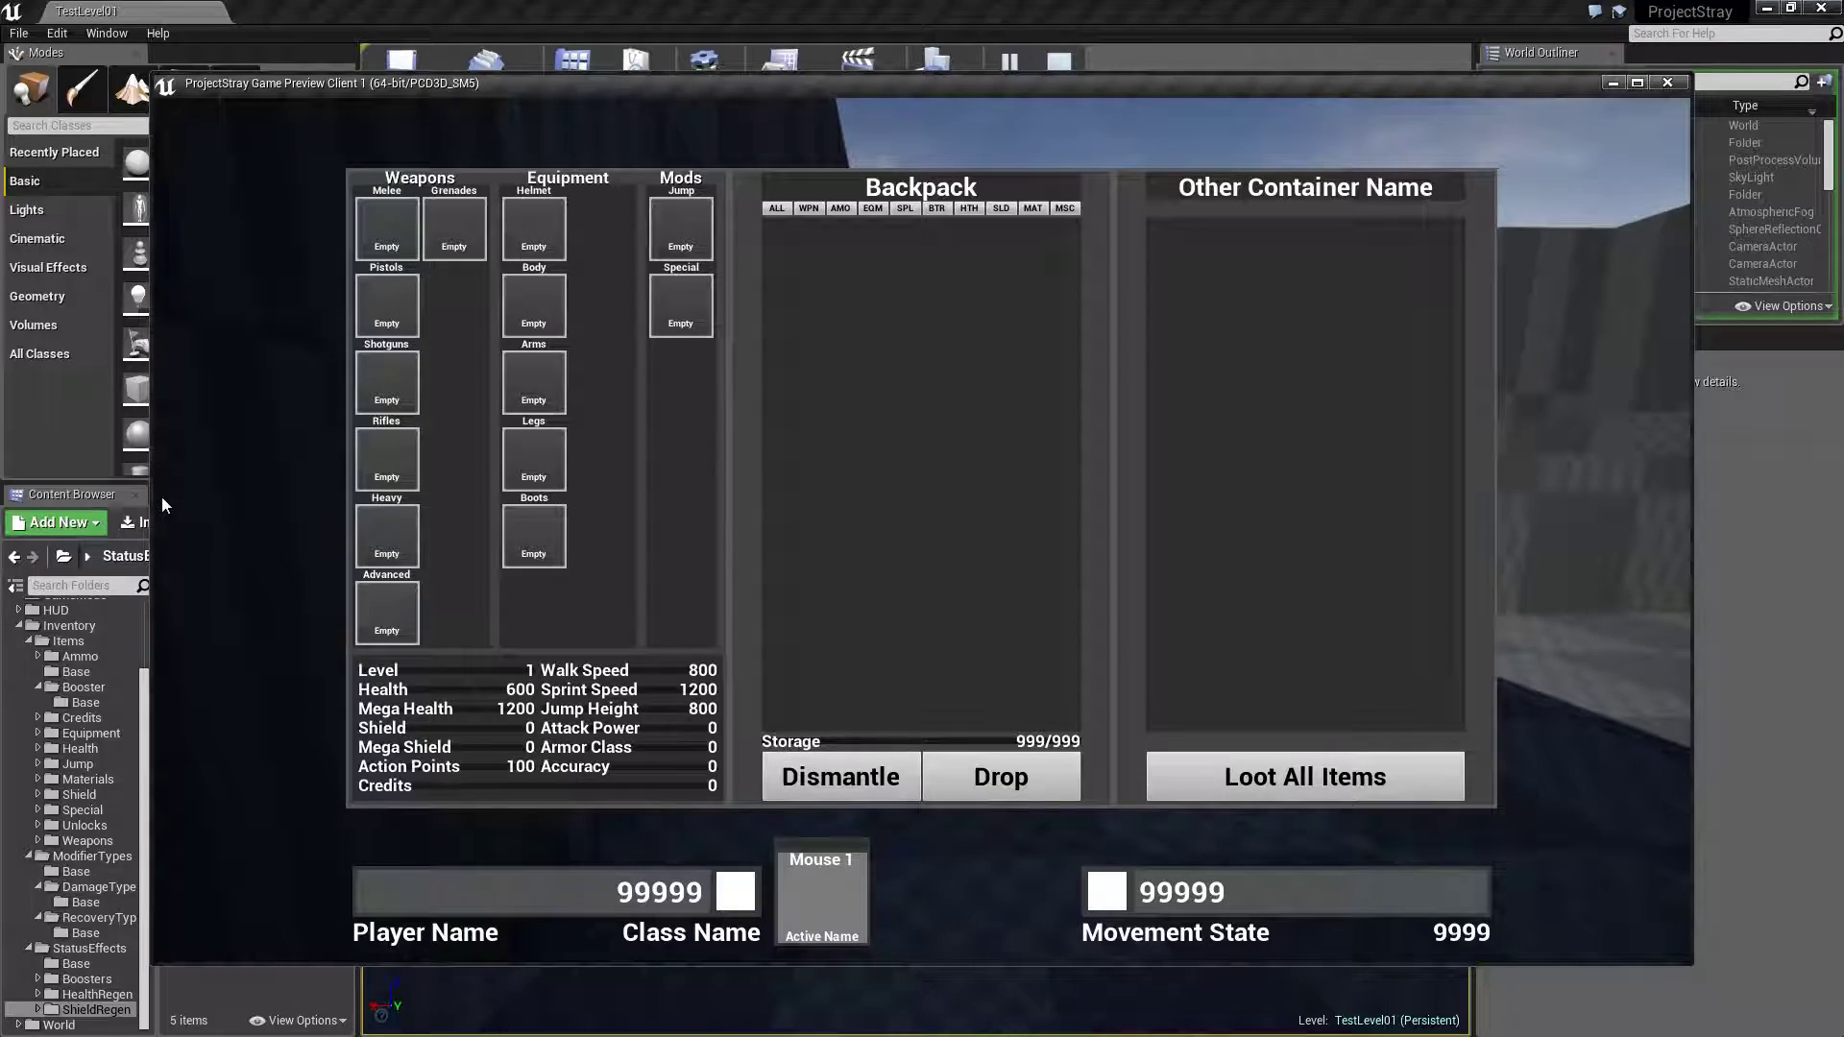
key("i")
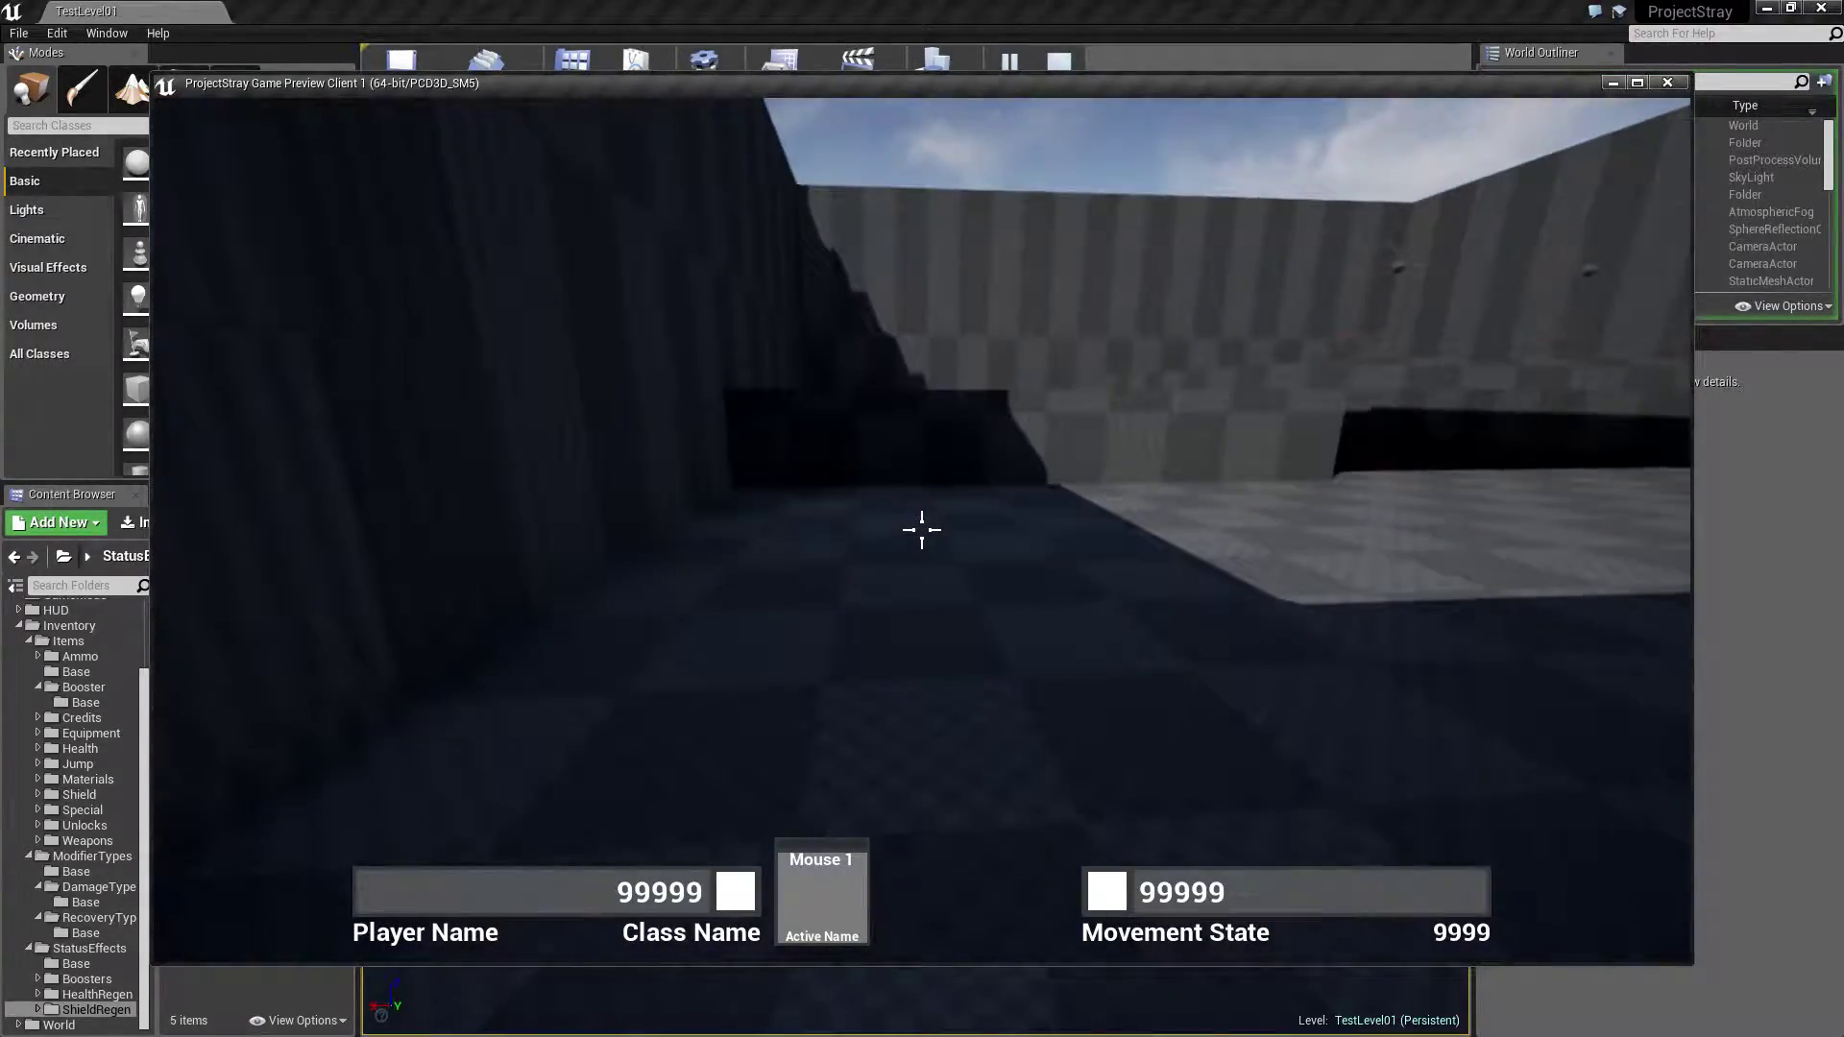
key("i")
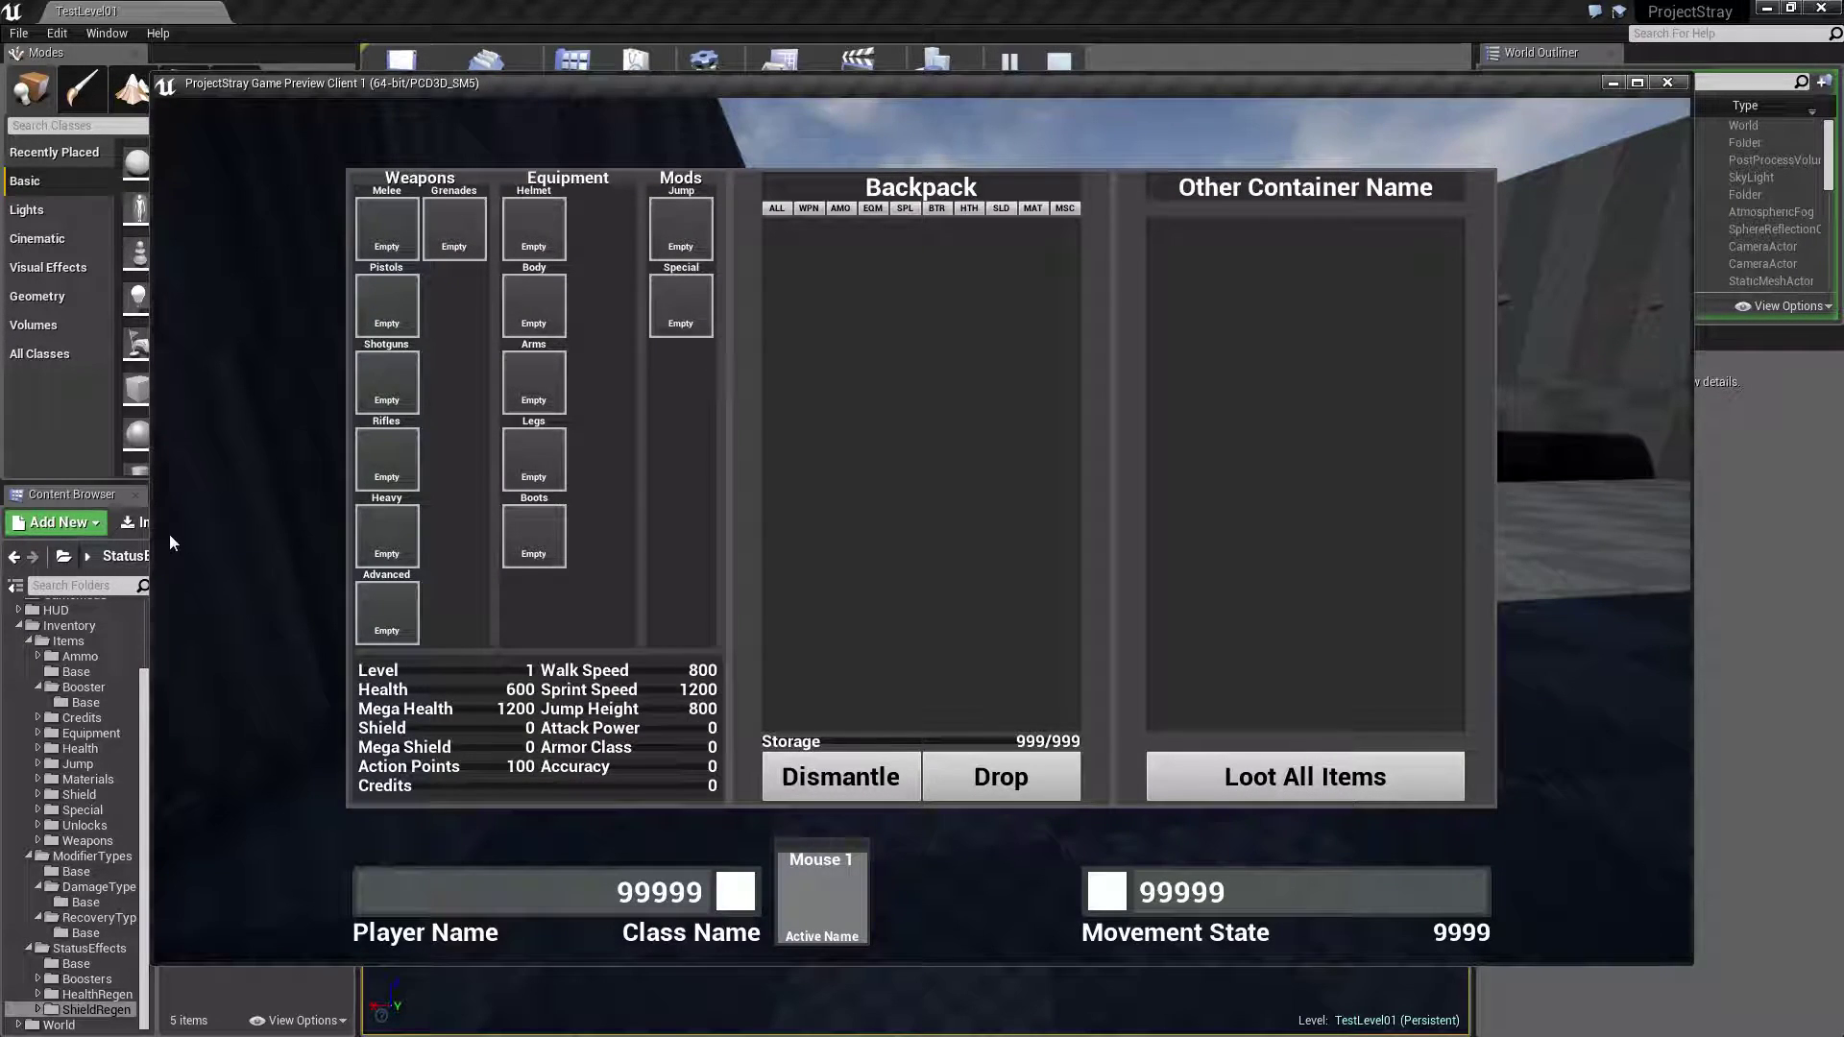
key("i")
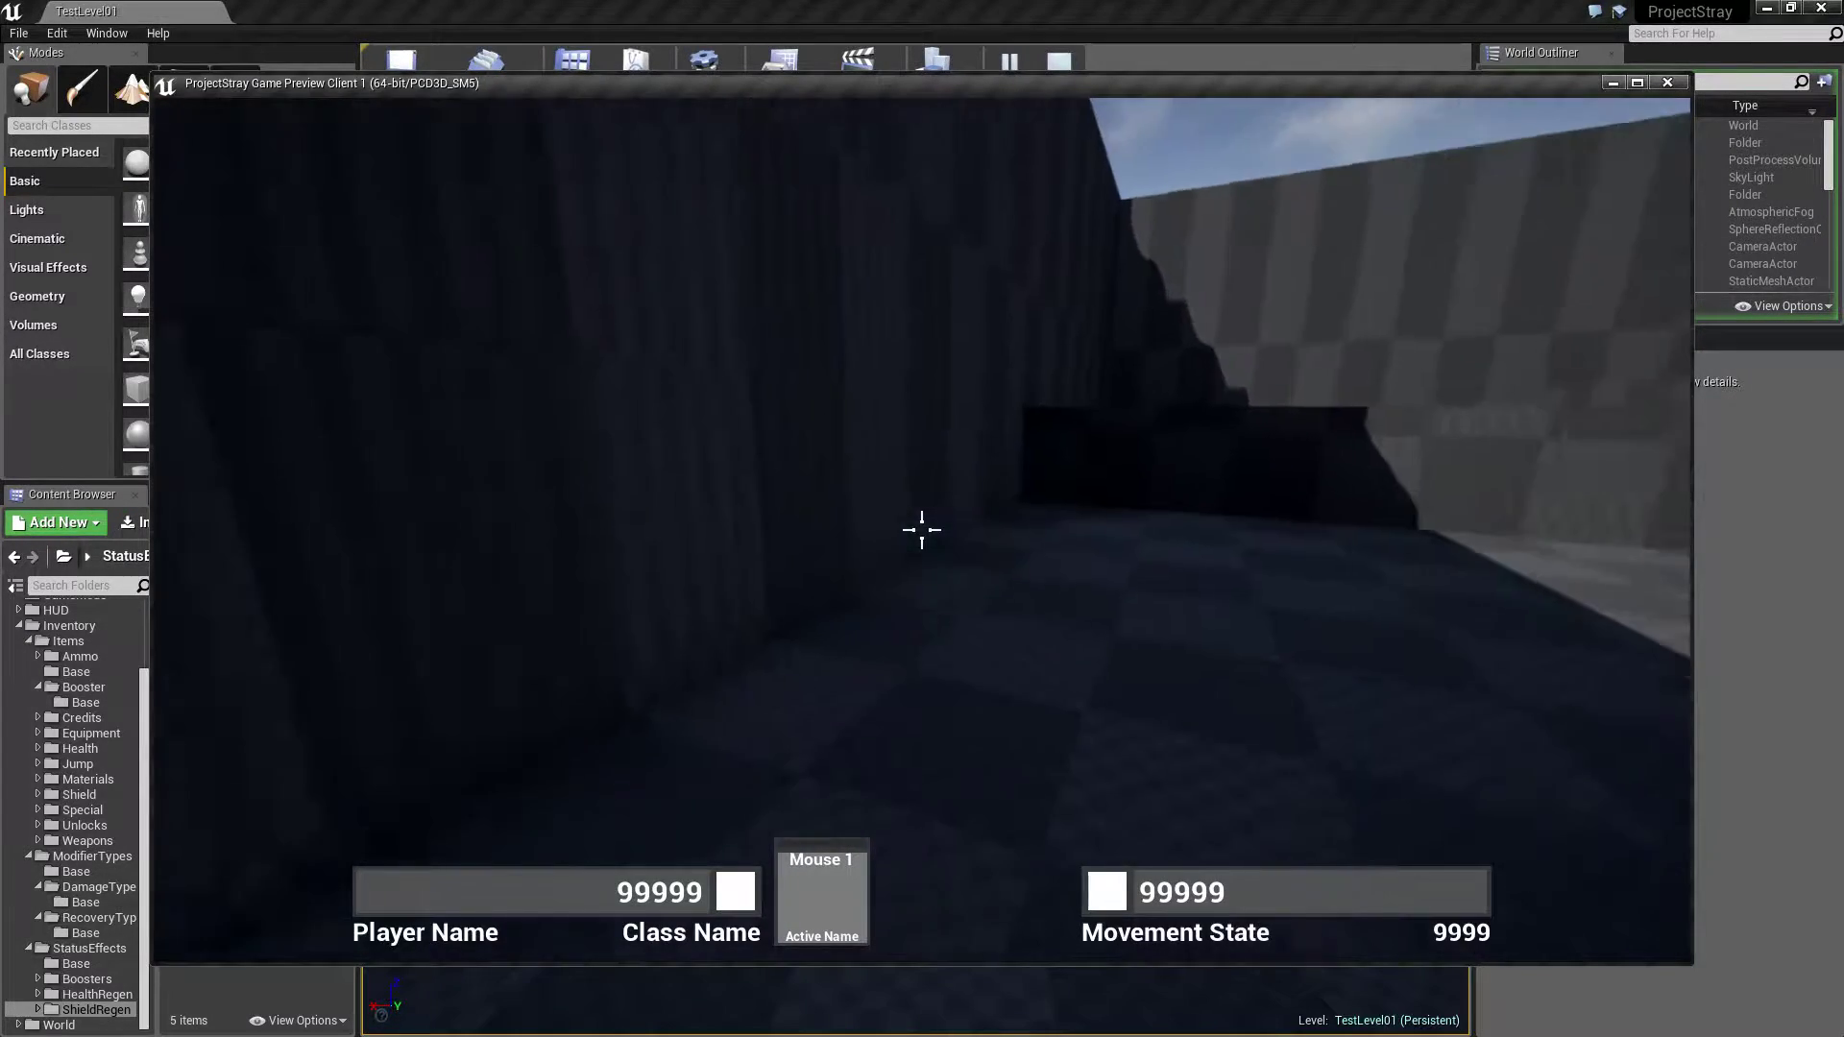
key("Escape")
Browse the Characters Player and Characters Base folders, then show the ModifierTypes Base folder.
scroll(140, 730, "up", 3)
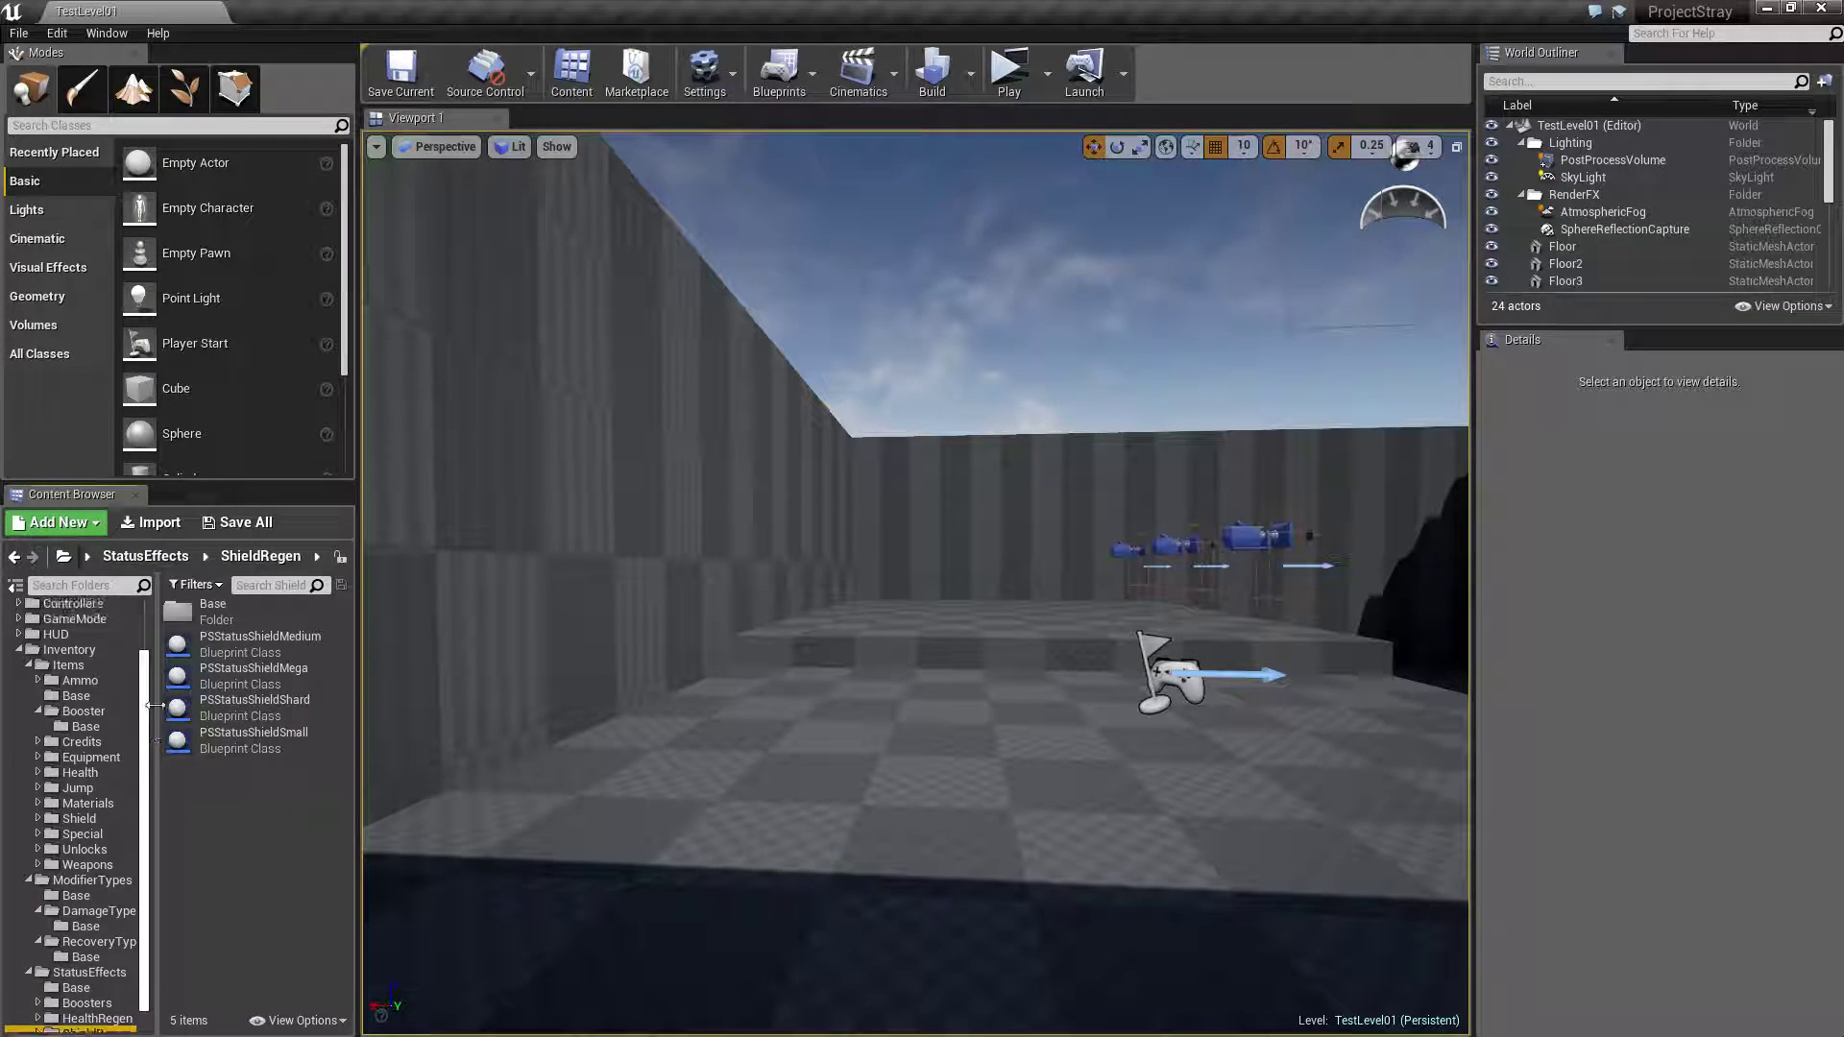
scroll(135, 711, "up", 3)
left_click(113, 657)
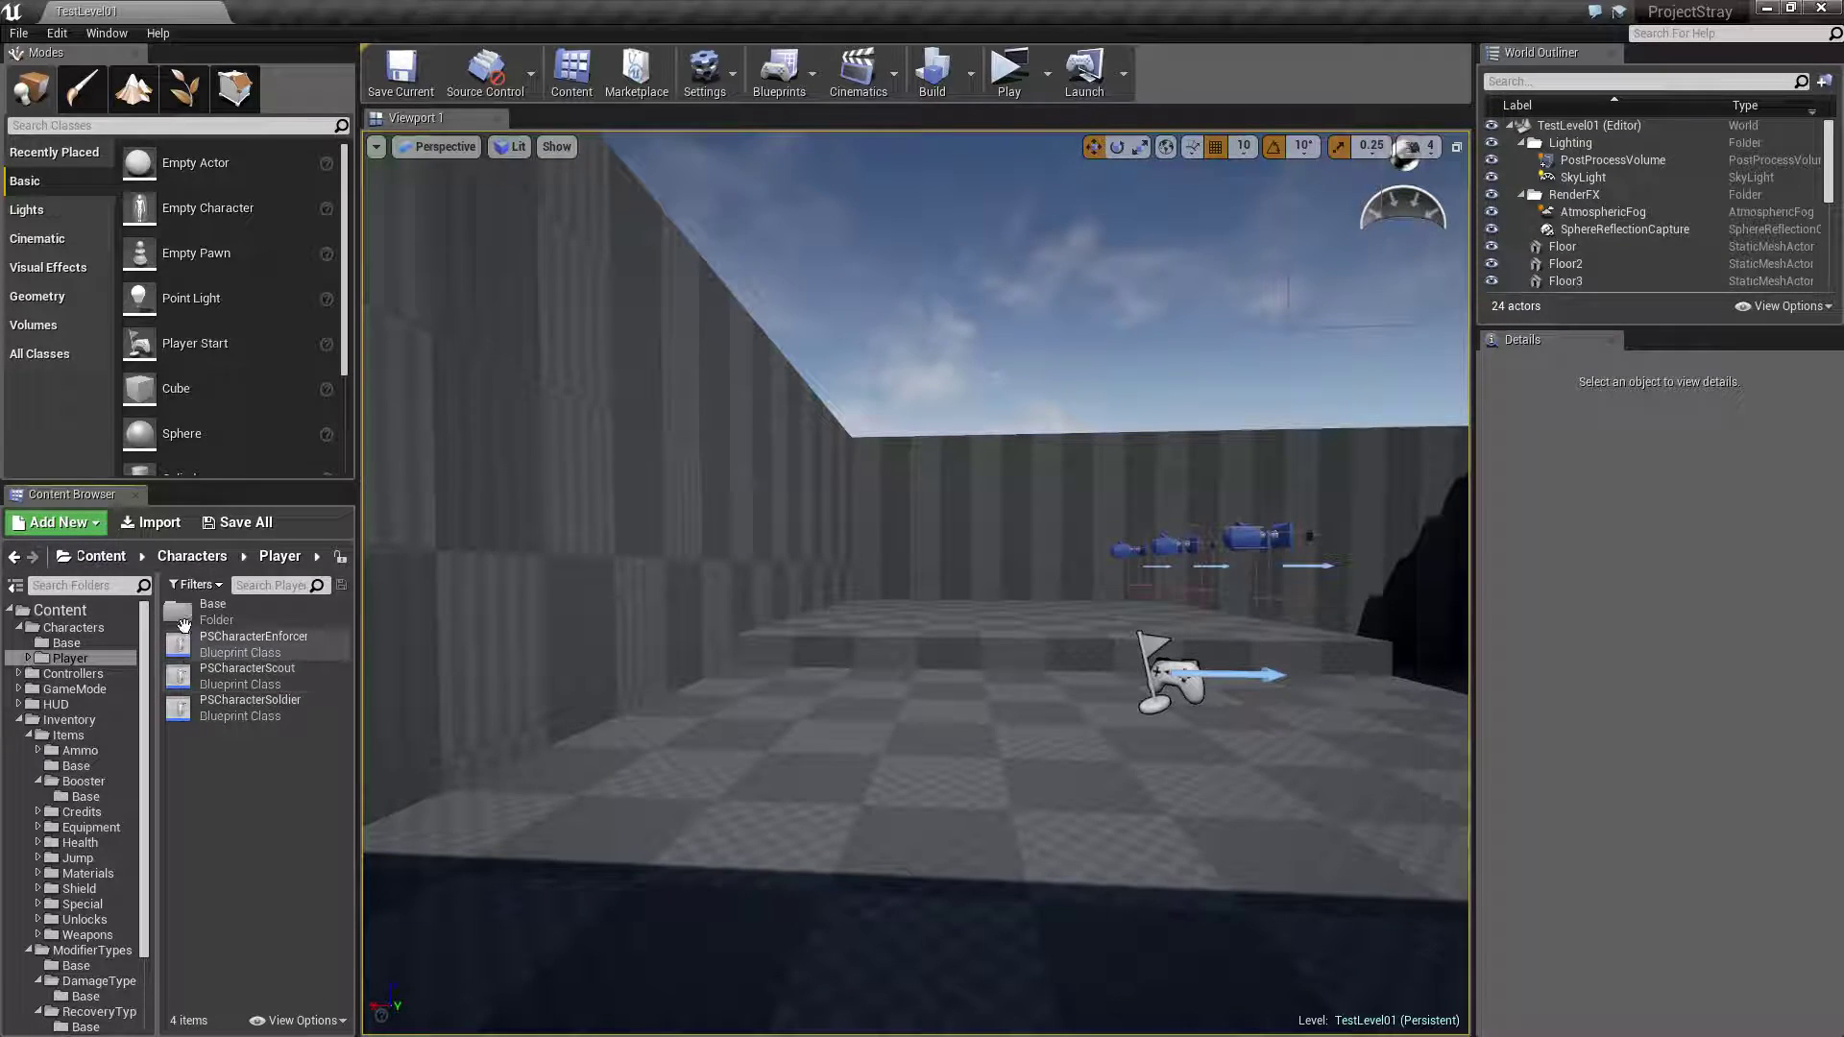
left_click(91, 642)
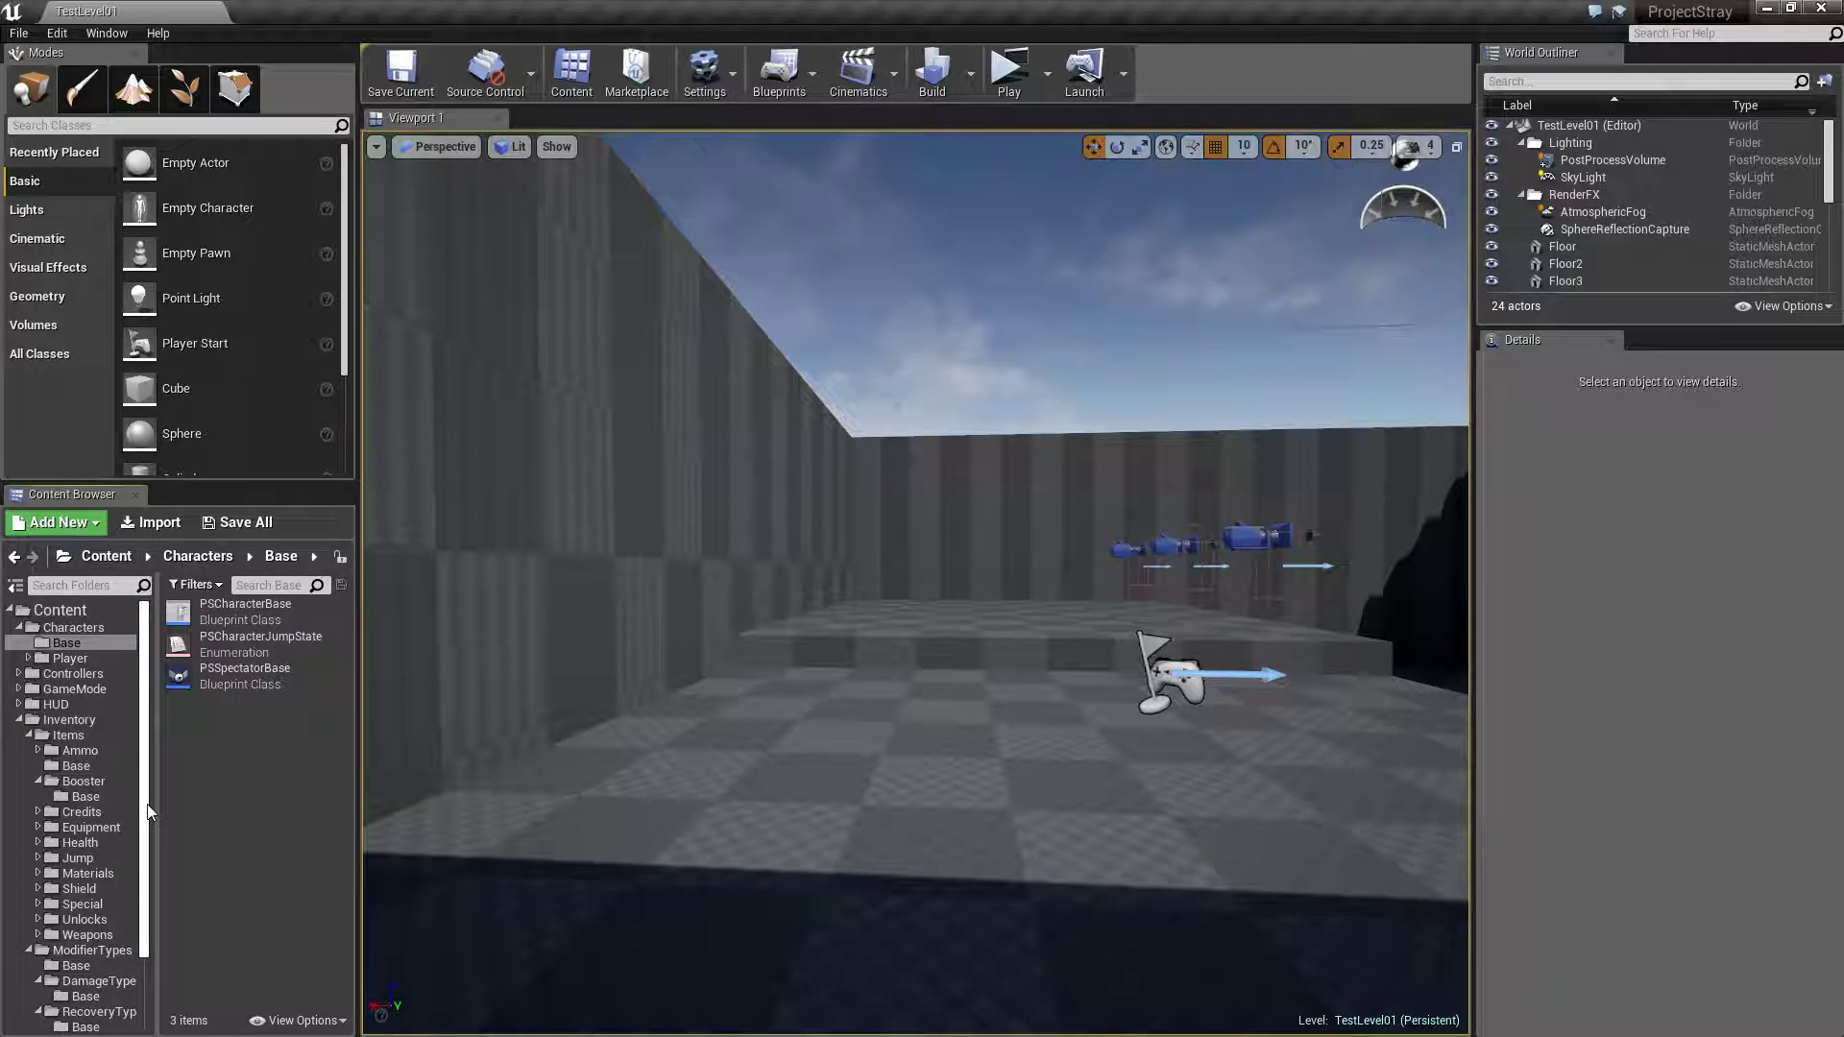
scroll(127, 884, "down", 3)
left_click(95, 872)
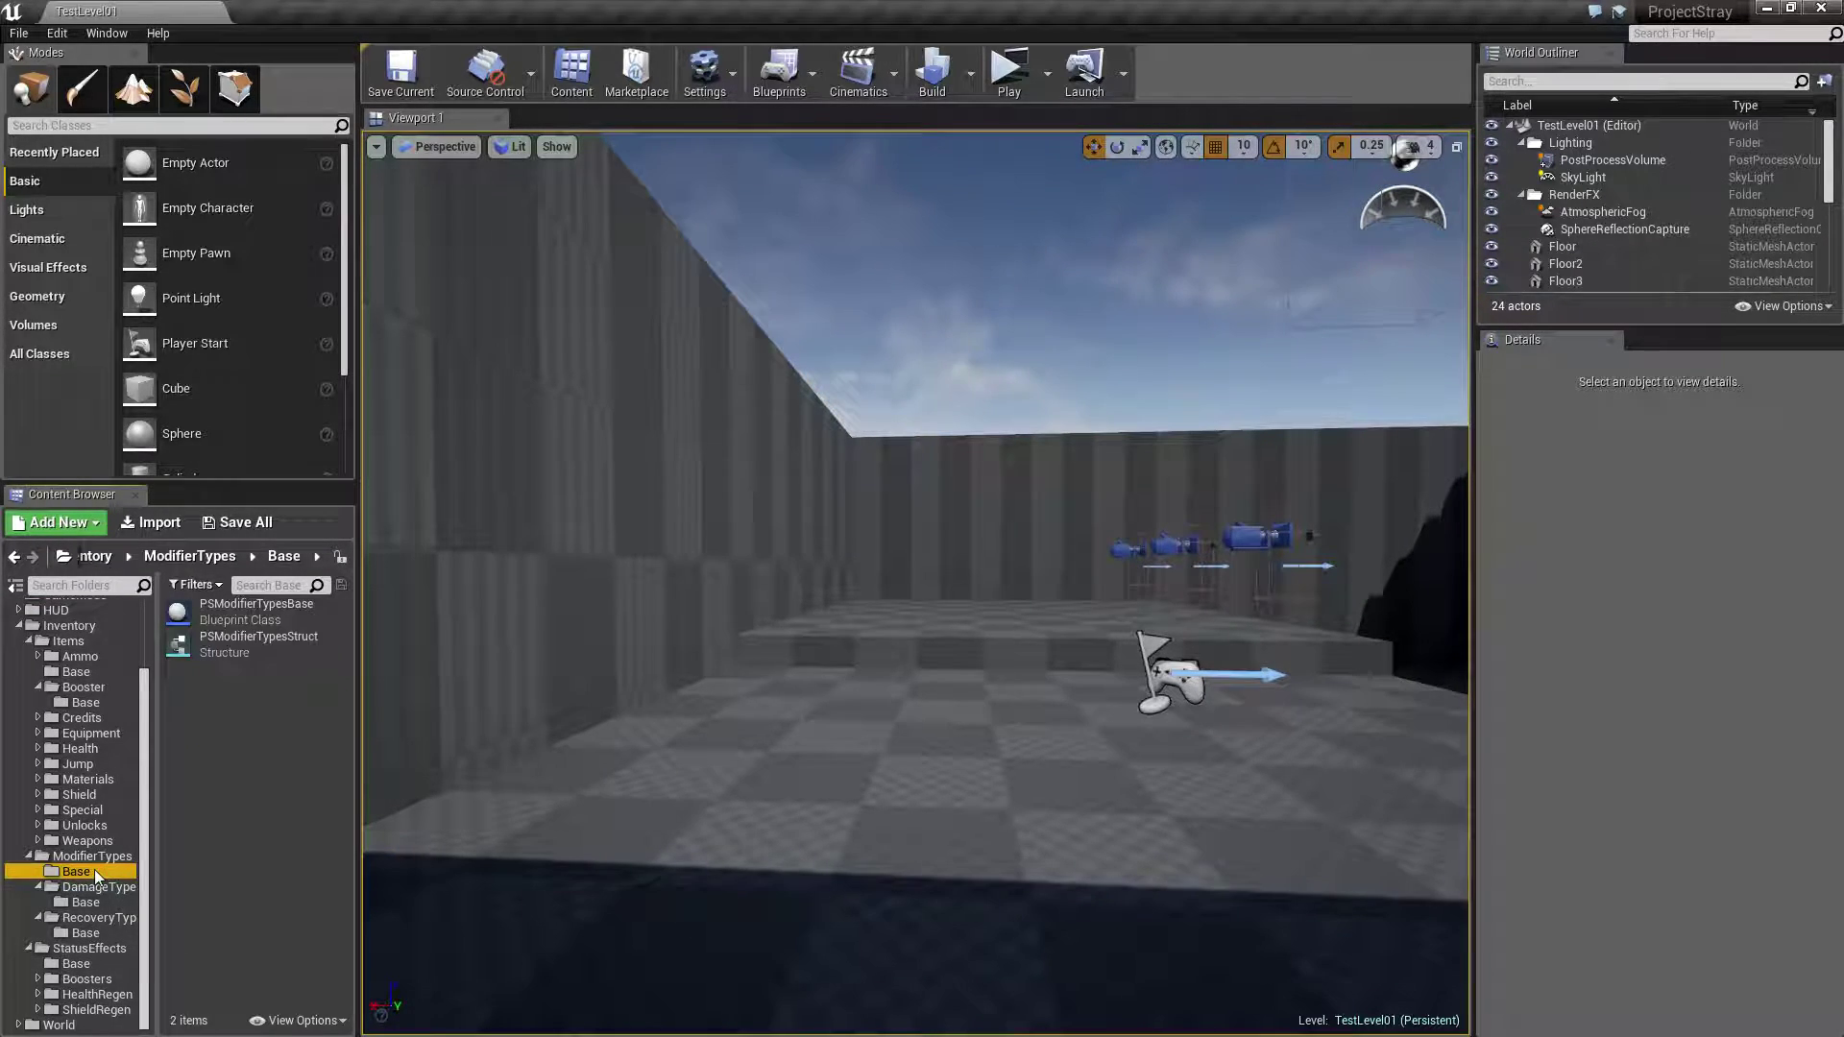
double_click(259, 643)
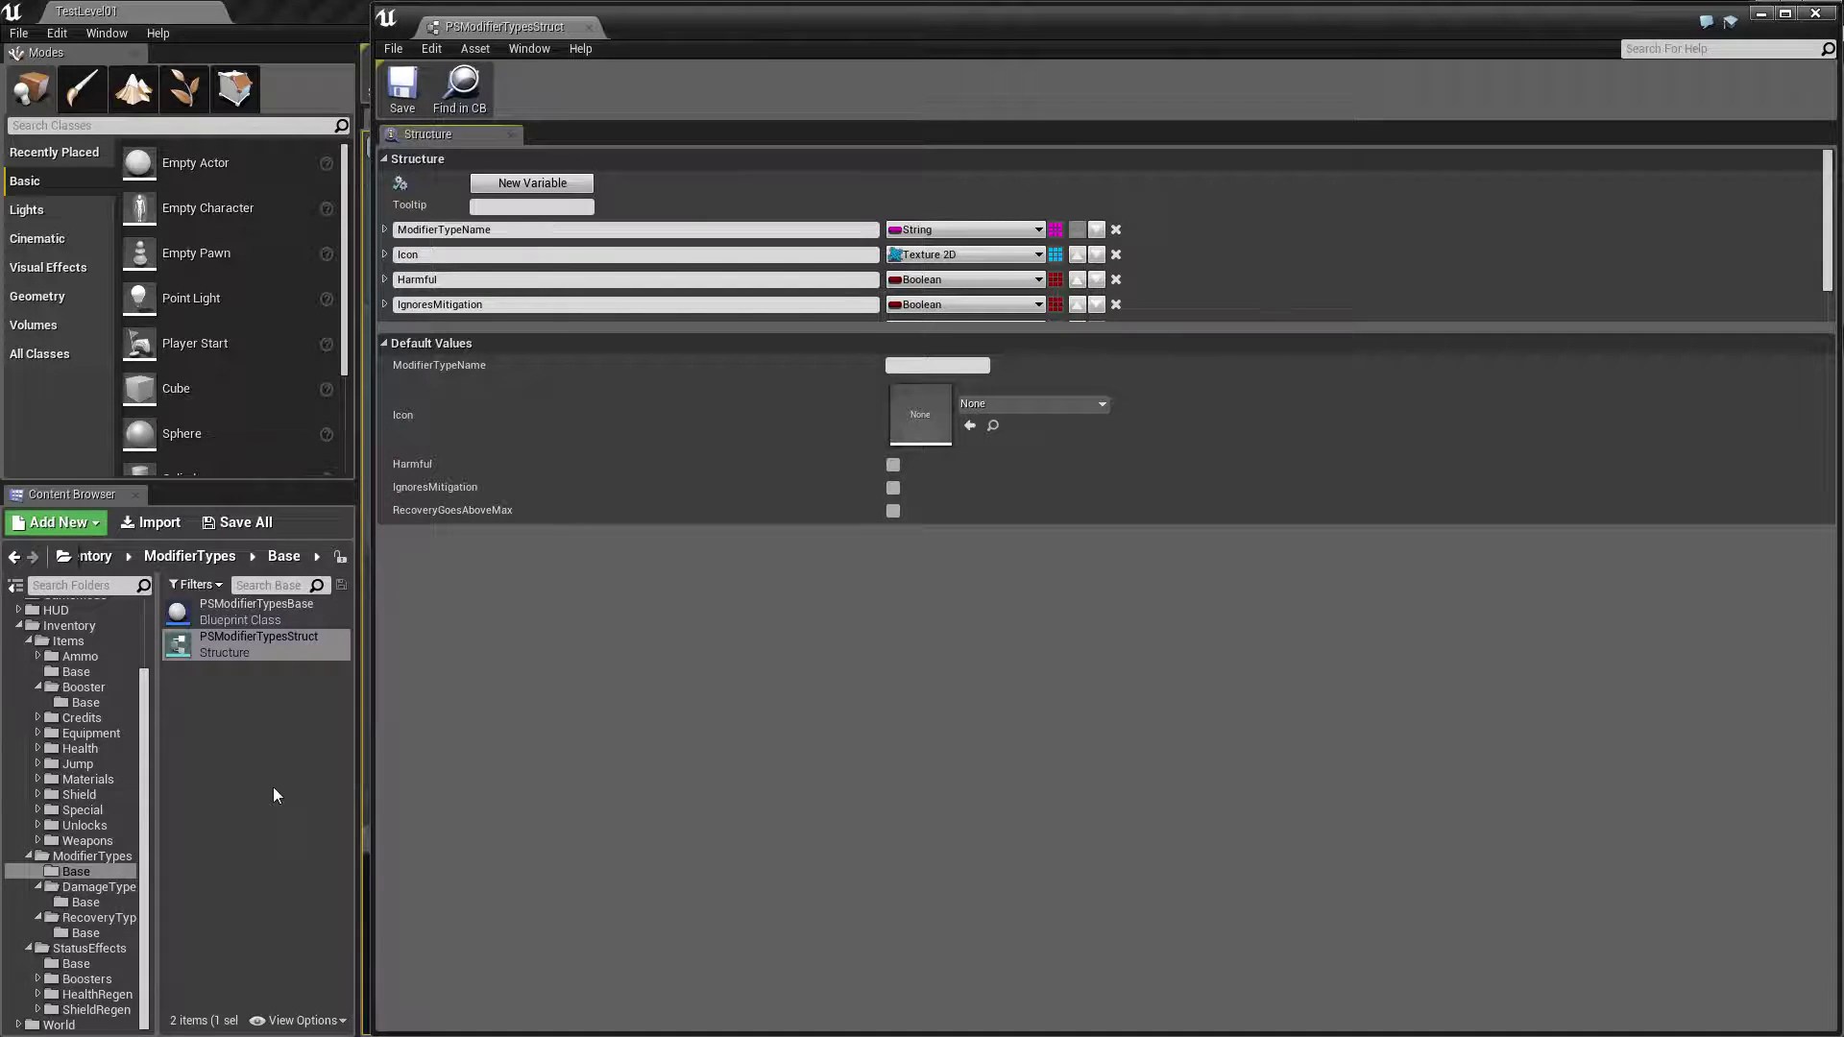
left_click(28, 640)
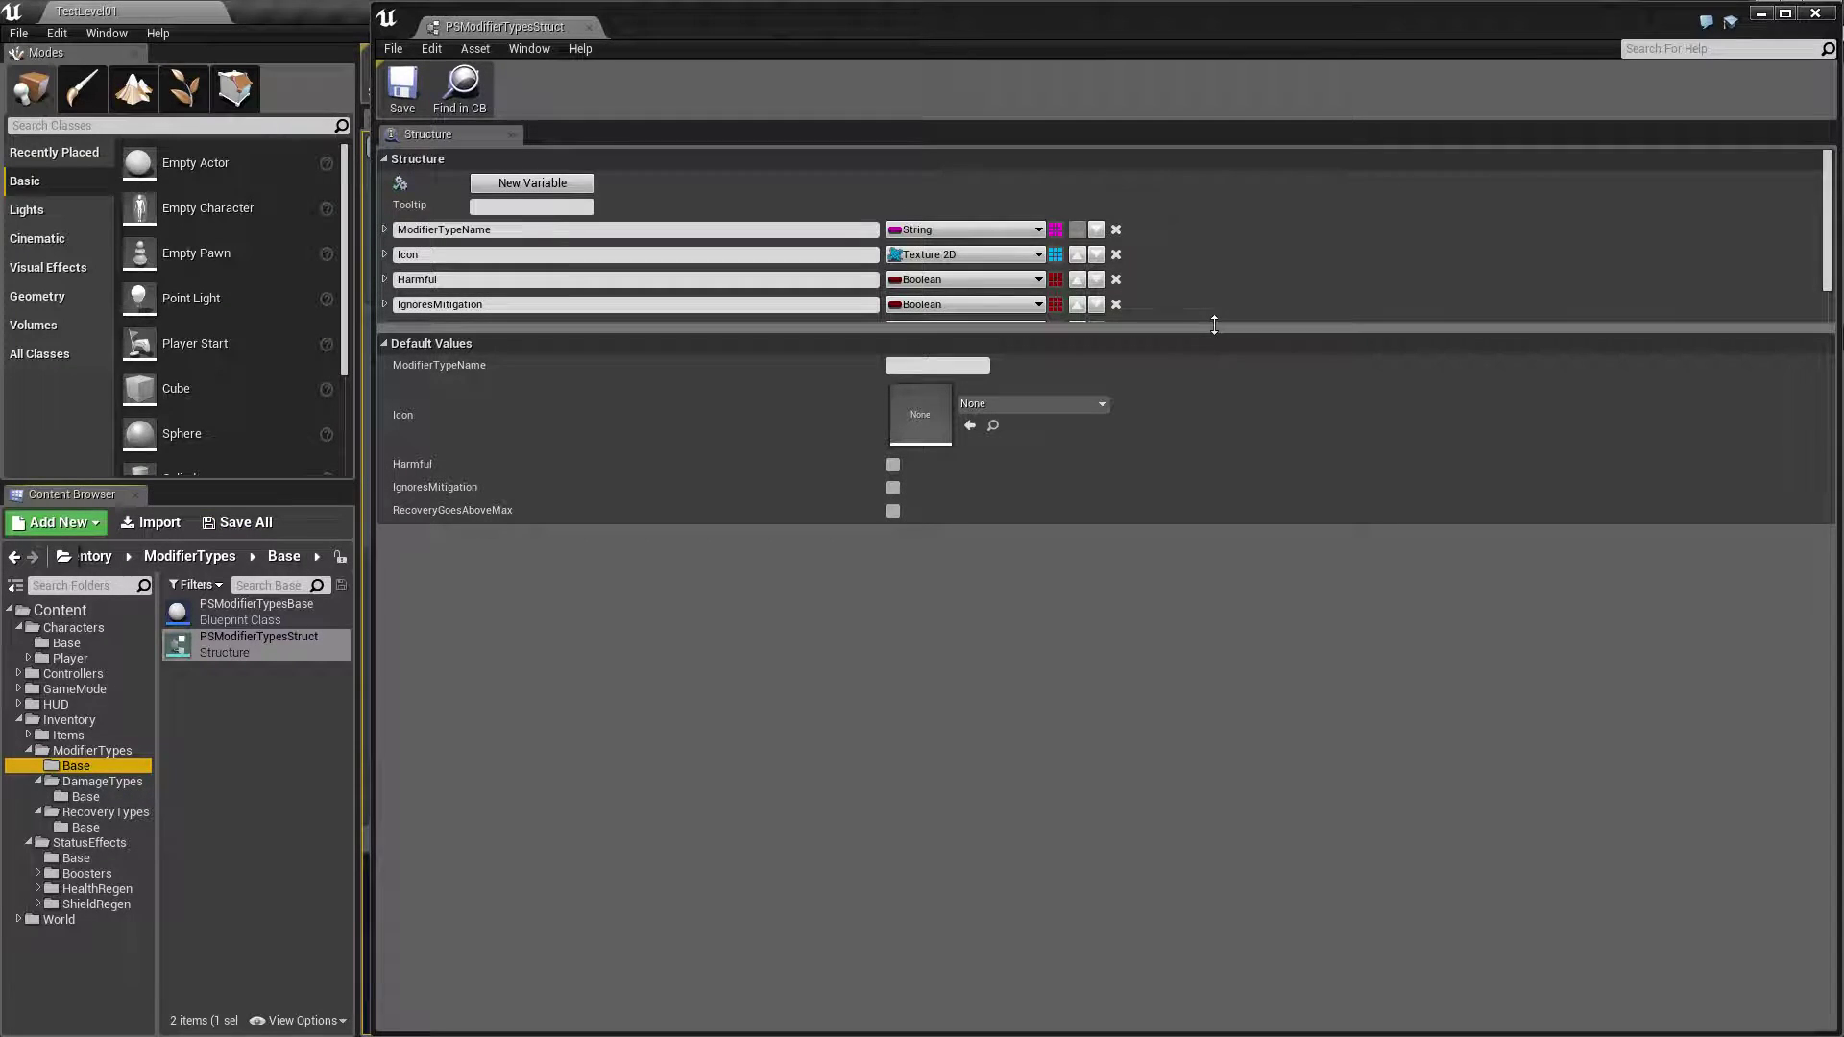
left_click_drag(1208, 332, 1208, 433)
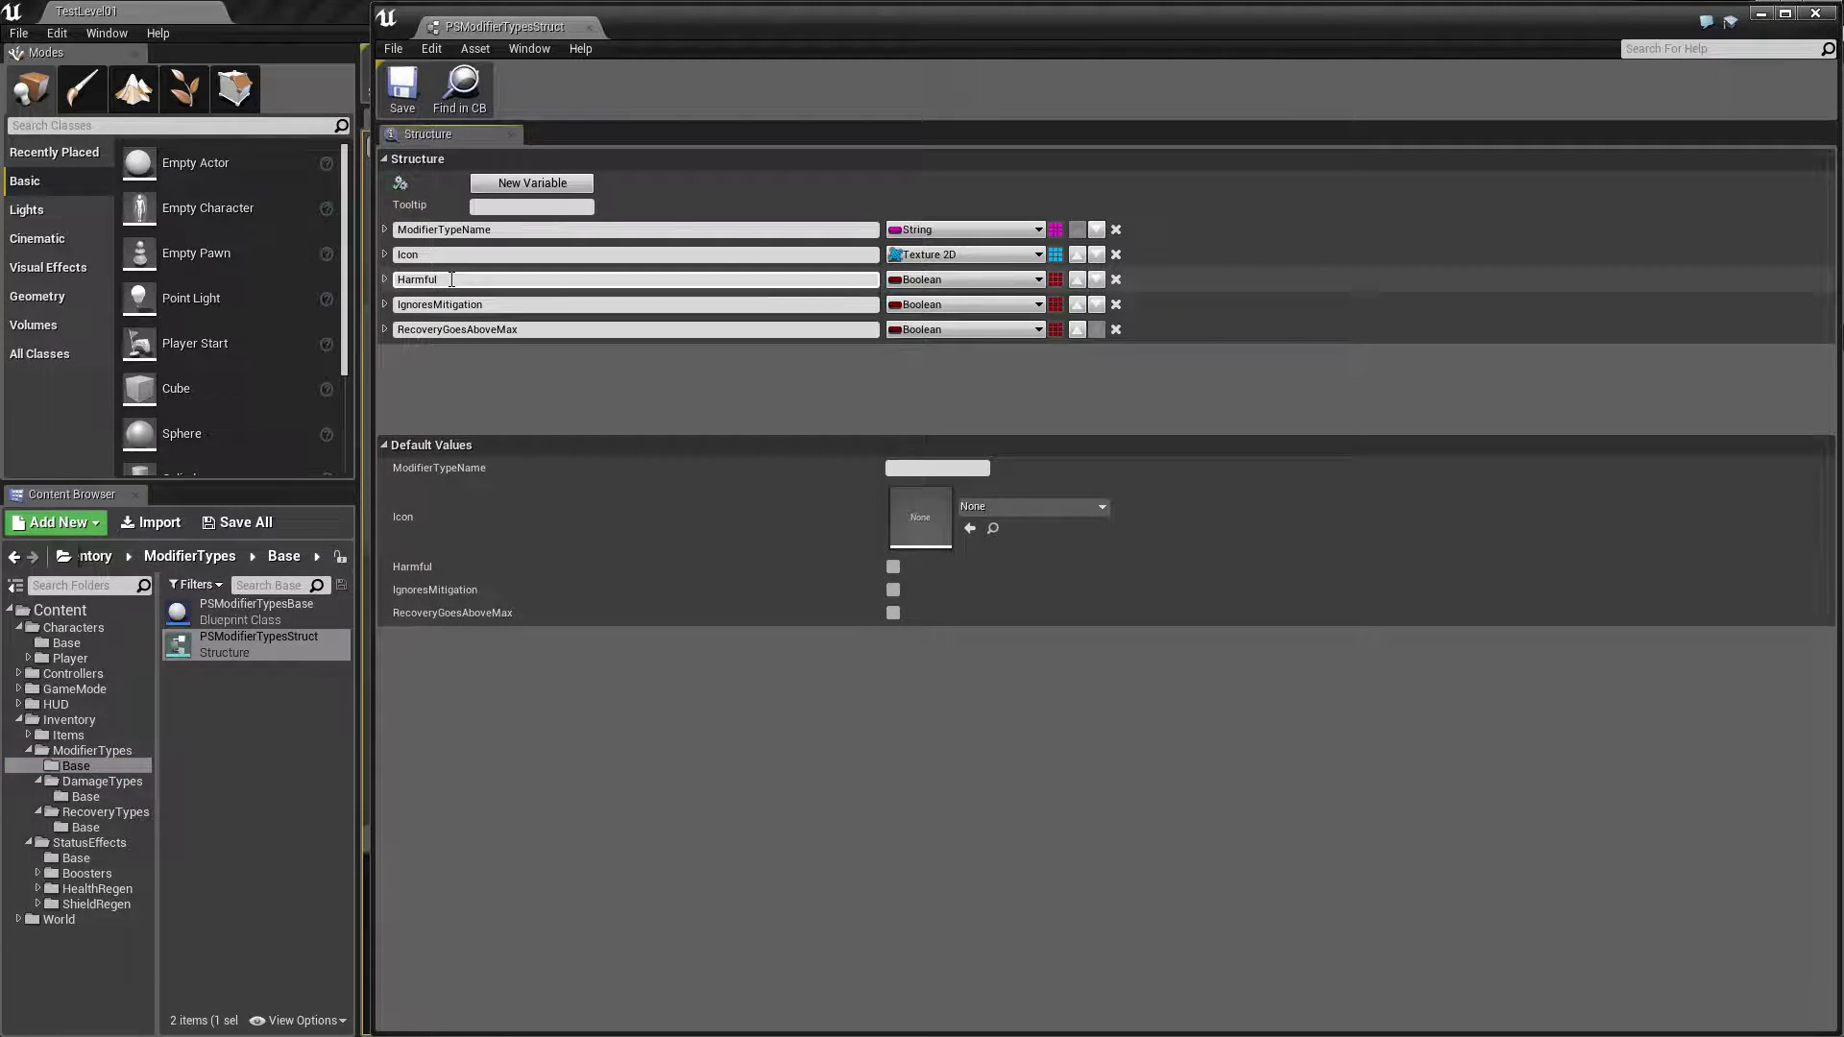
left_click(485, 255)
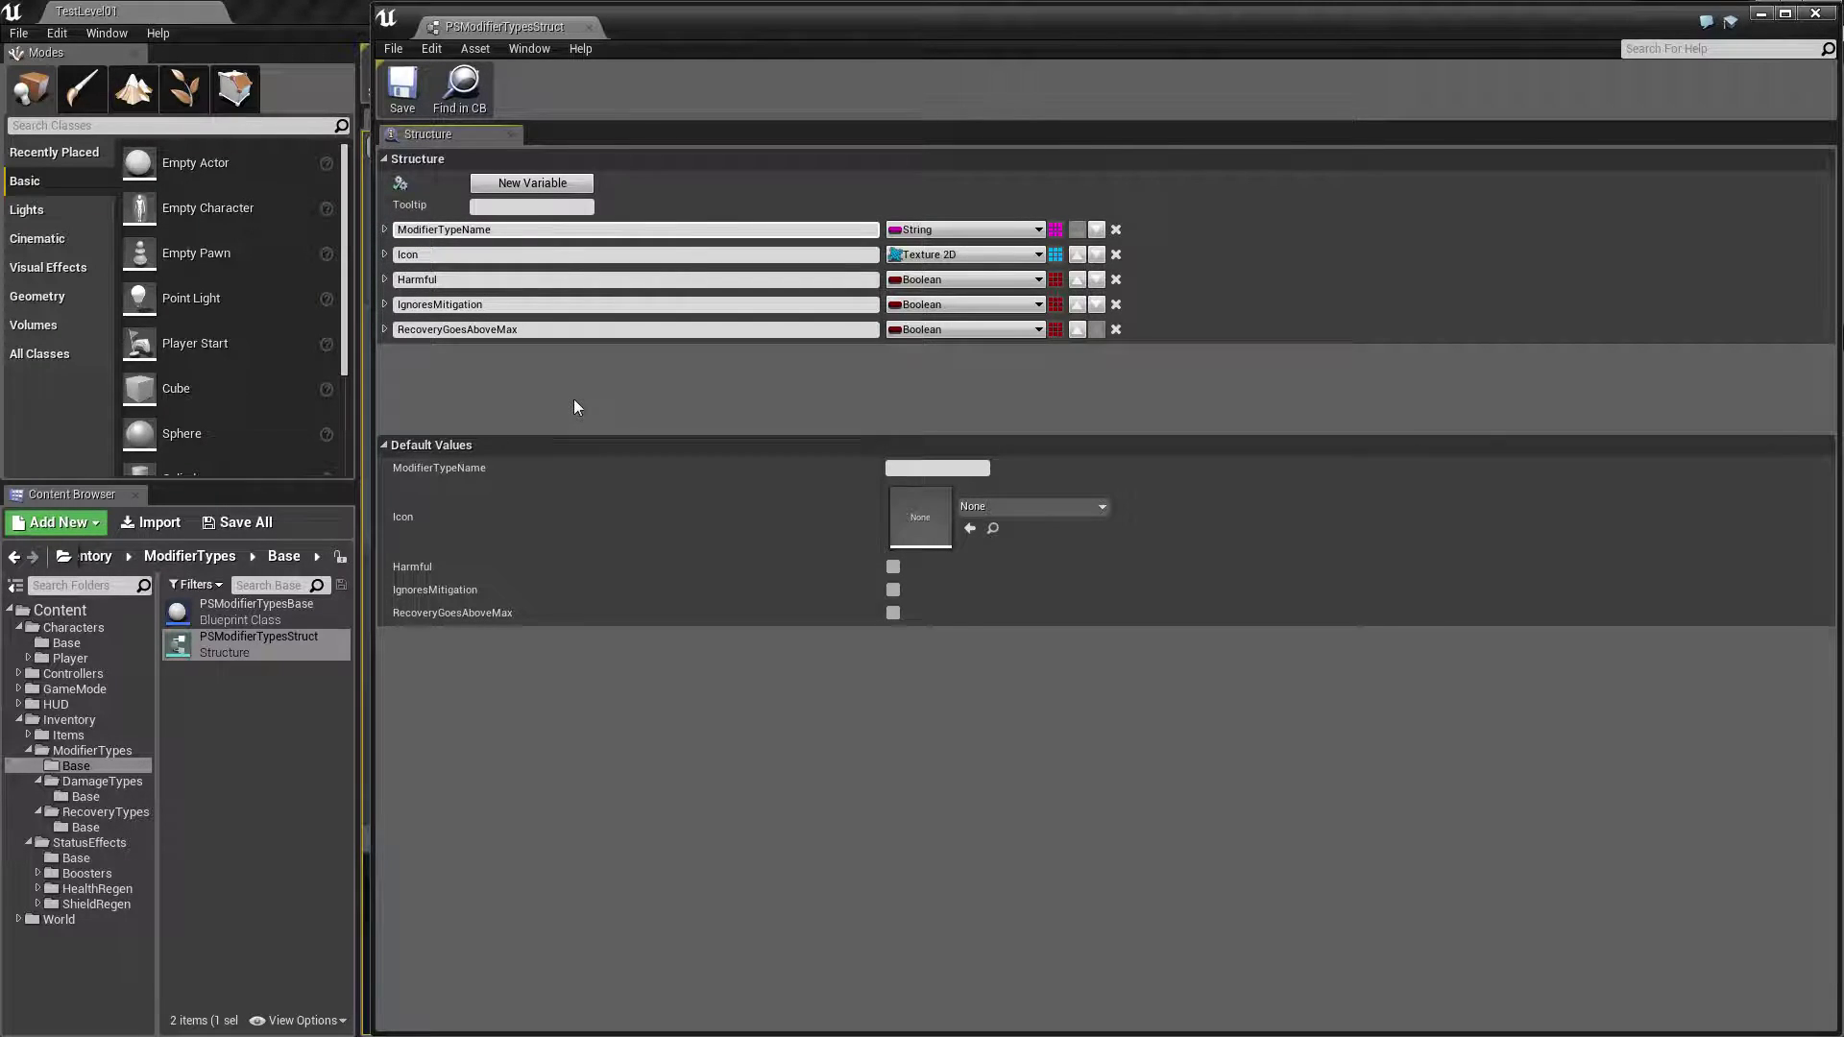
left_click(540, 279)
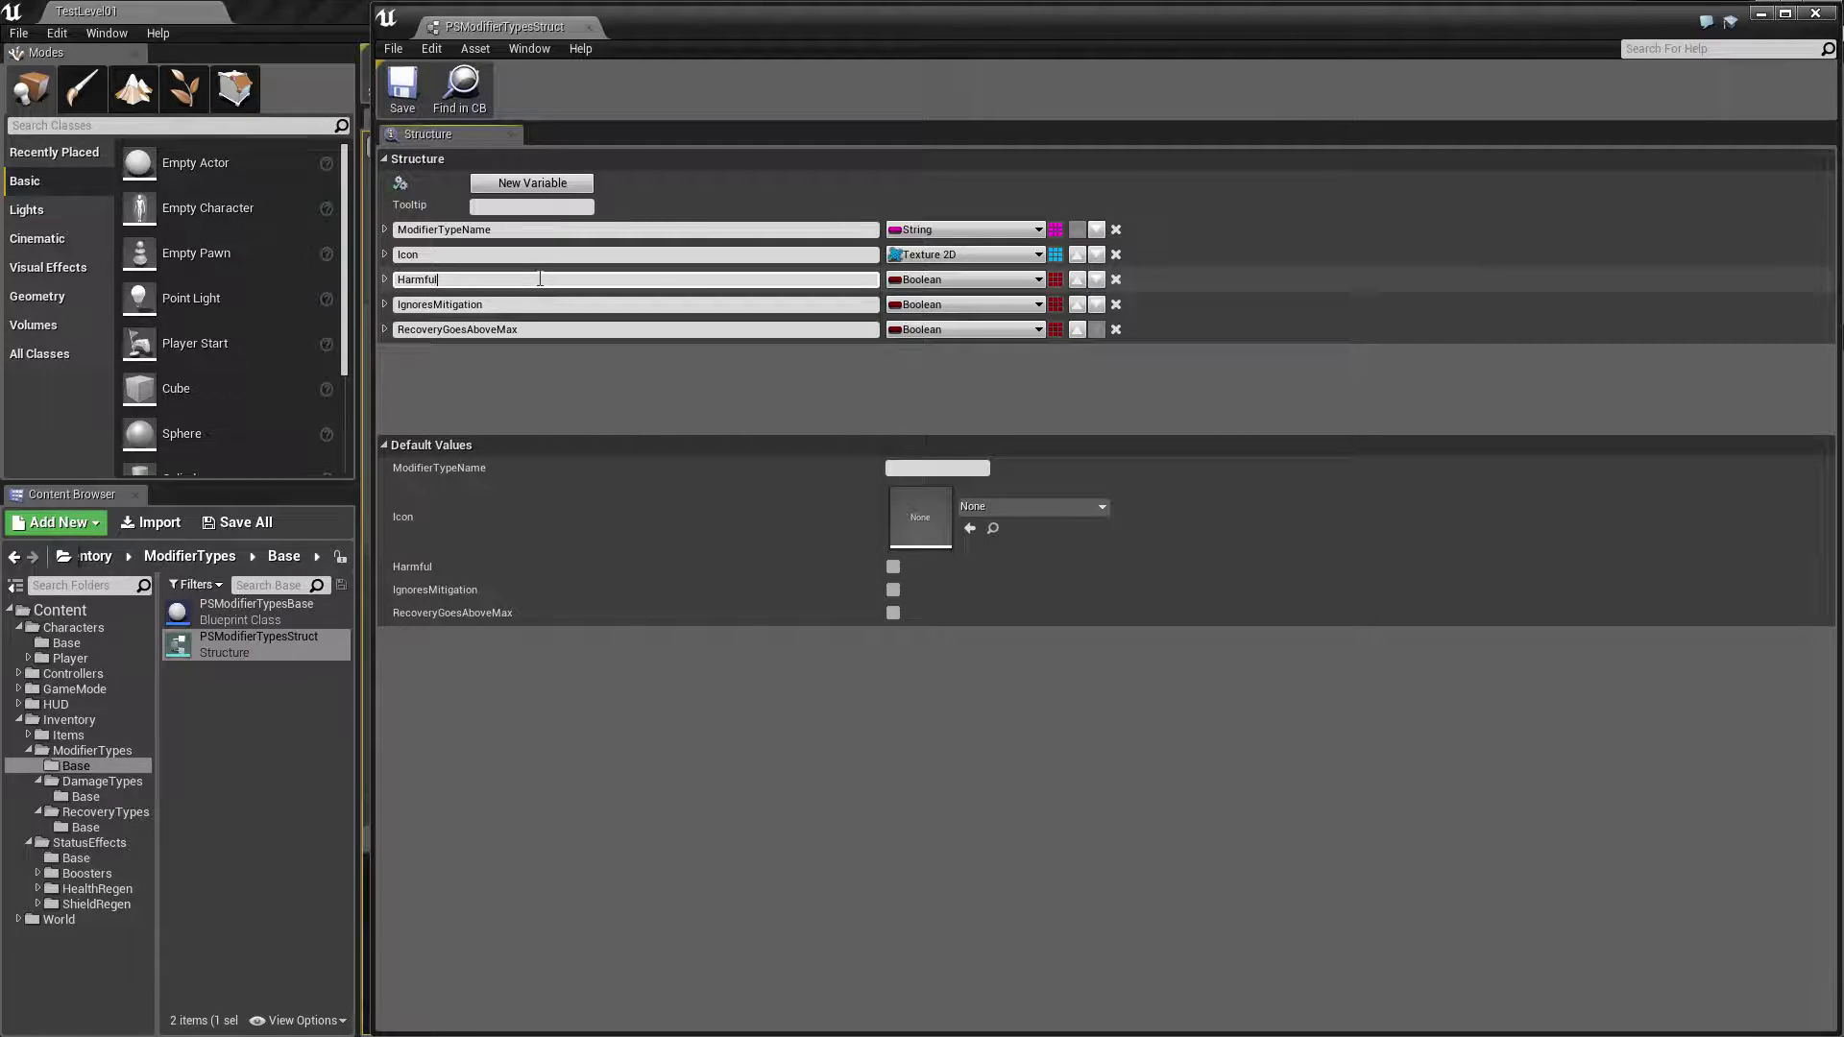
left_click(528, 306)
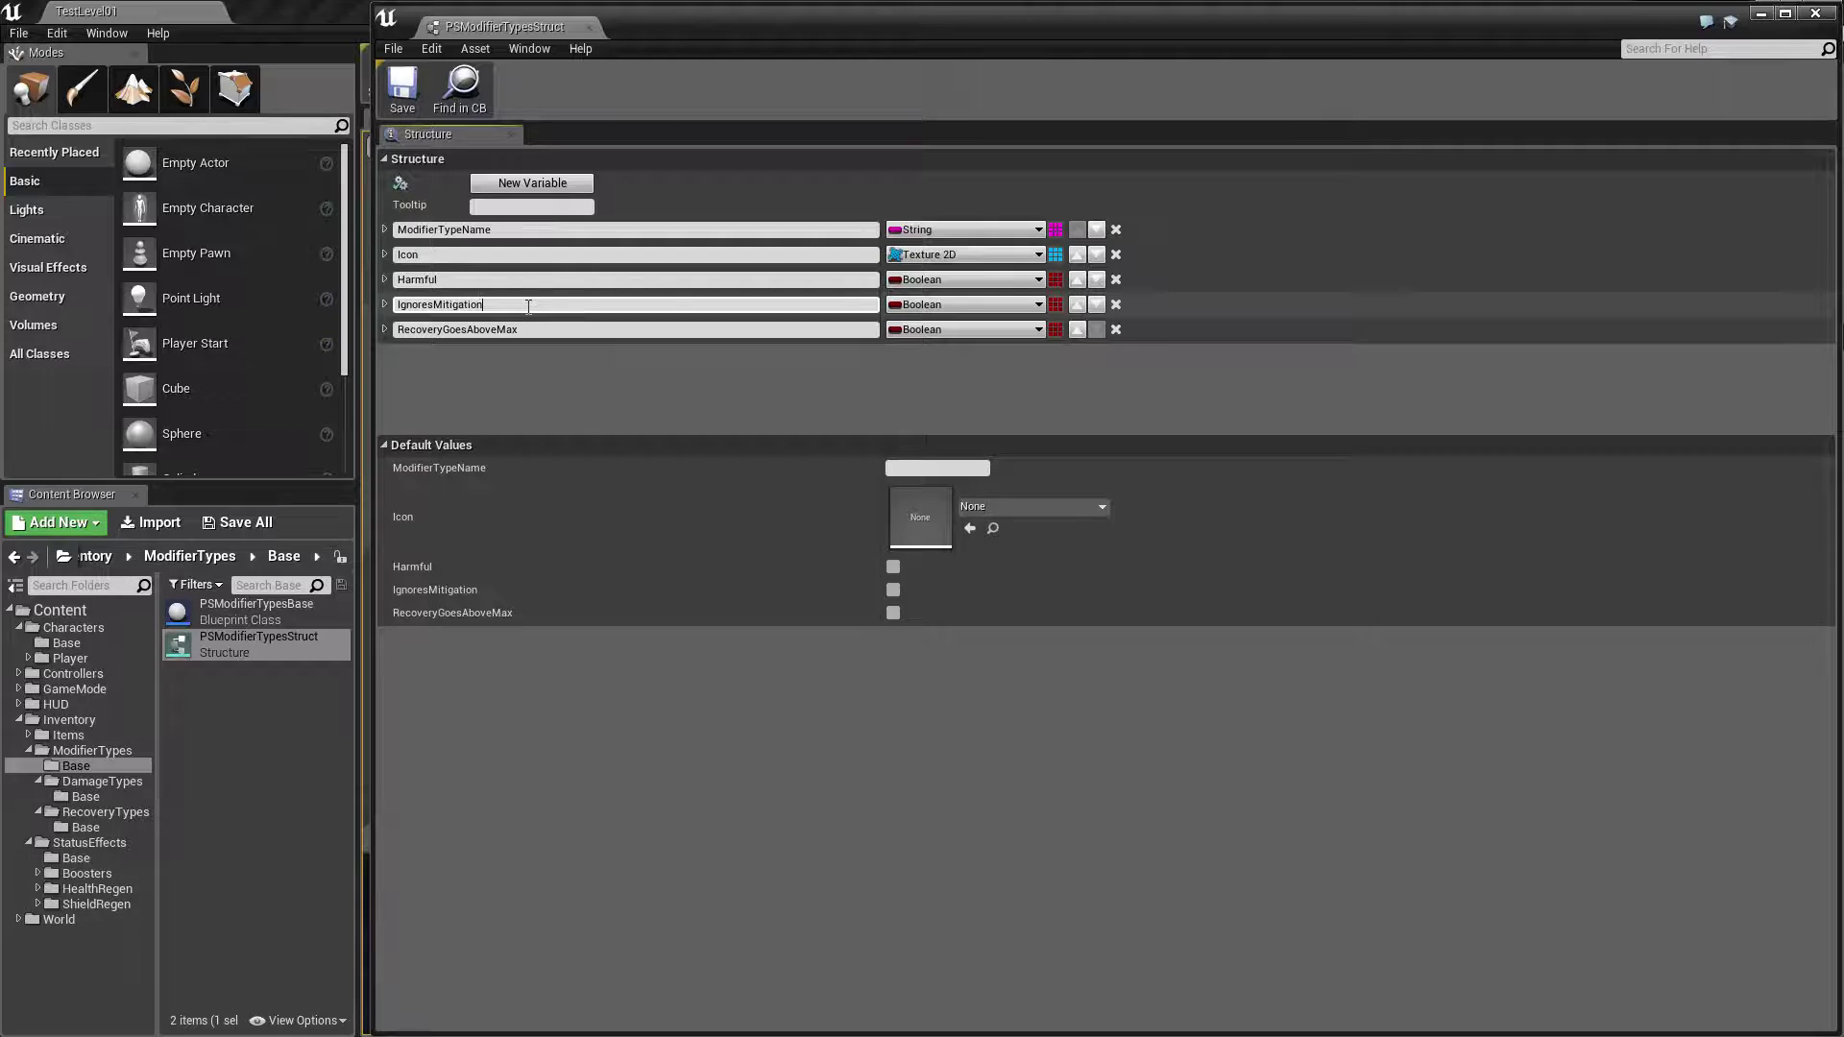
left_click(539, 326)
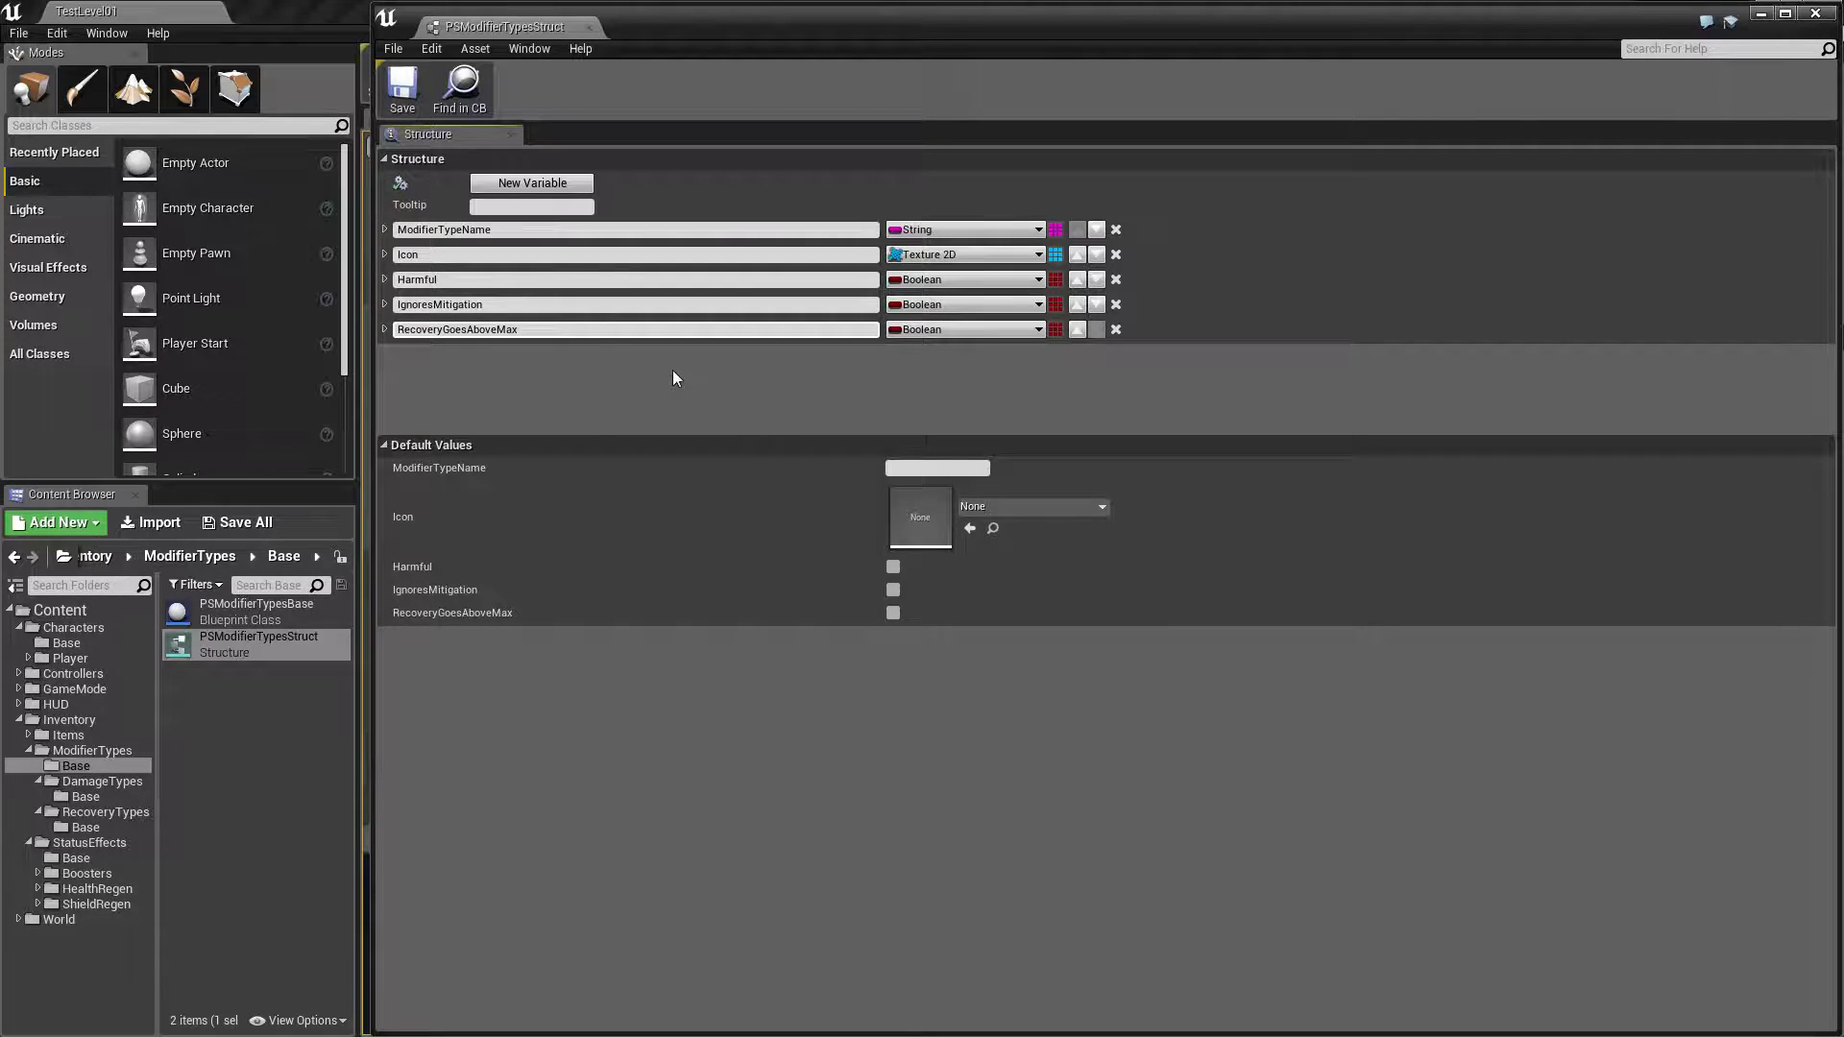
left_click(588, 26)
left_click(296, 723)
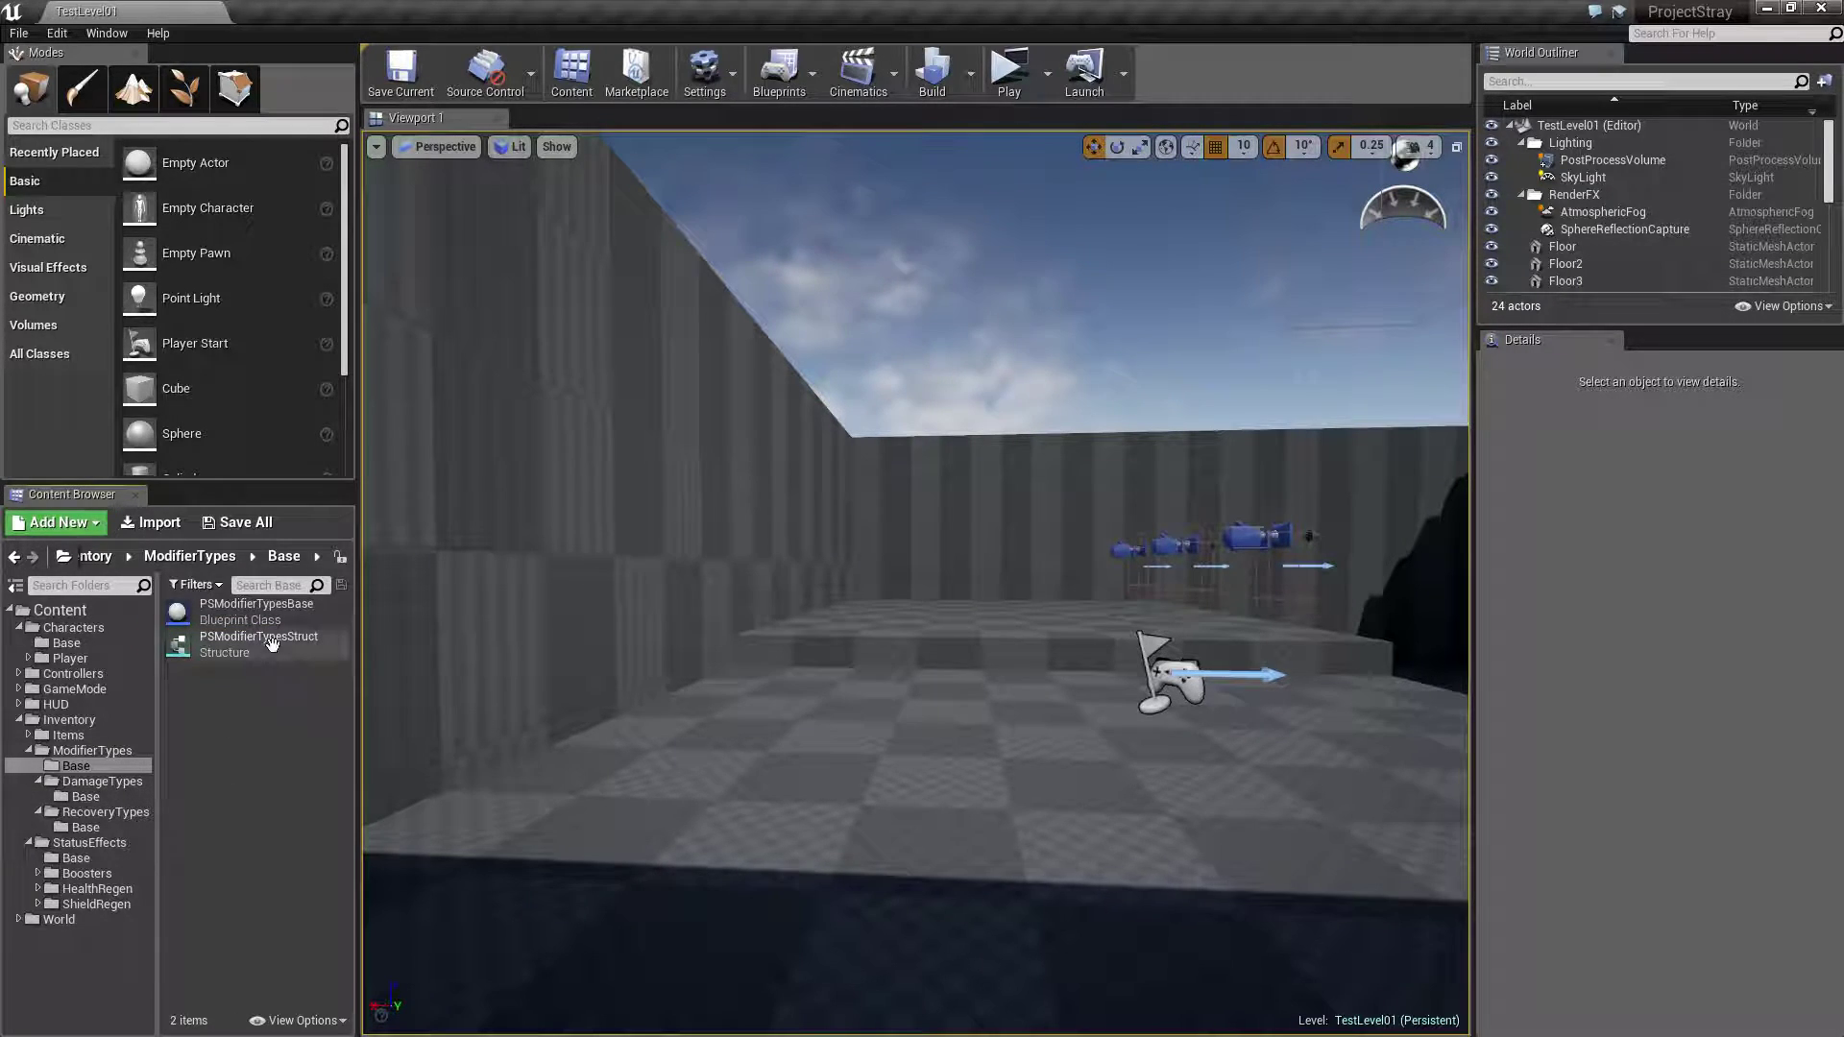
Deselect PSModifierTypesStruct and collapse the DamageTypes, StatusEffects, Characters and RecoveryTypes folders.
left_click(257, 641)
left_click(245, 745)
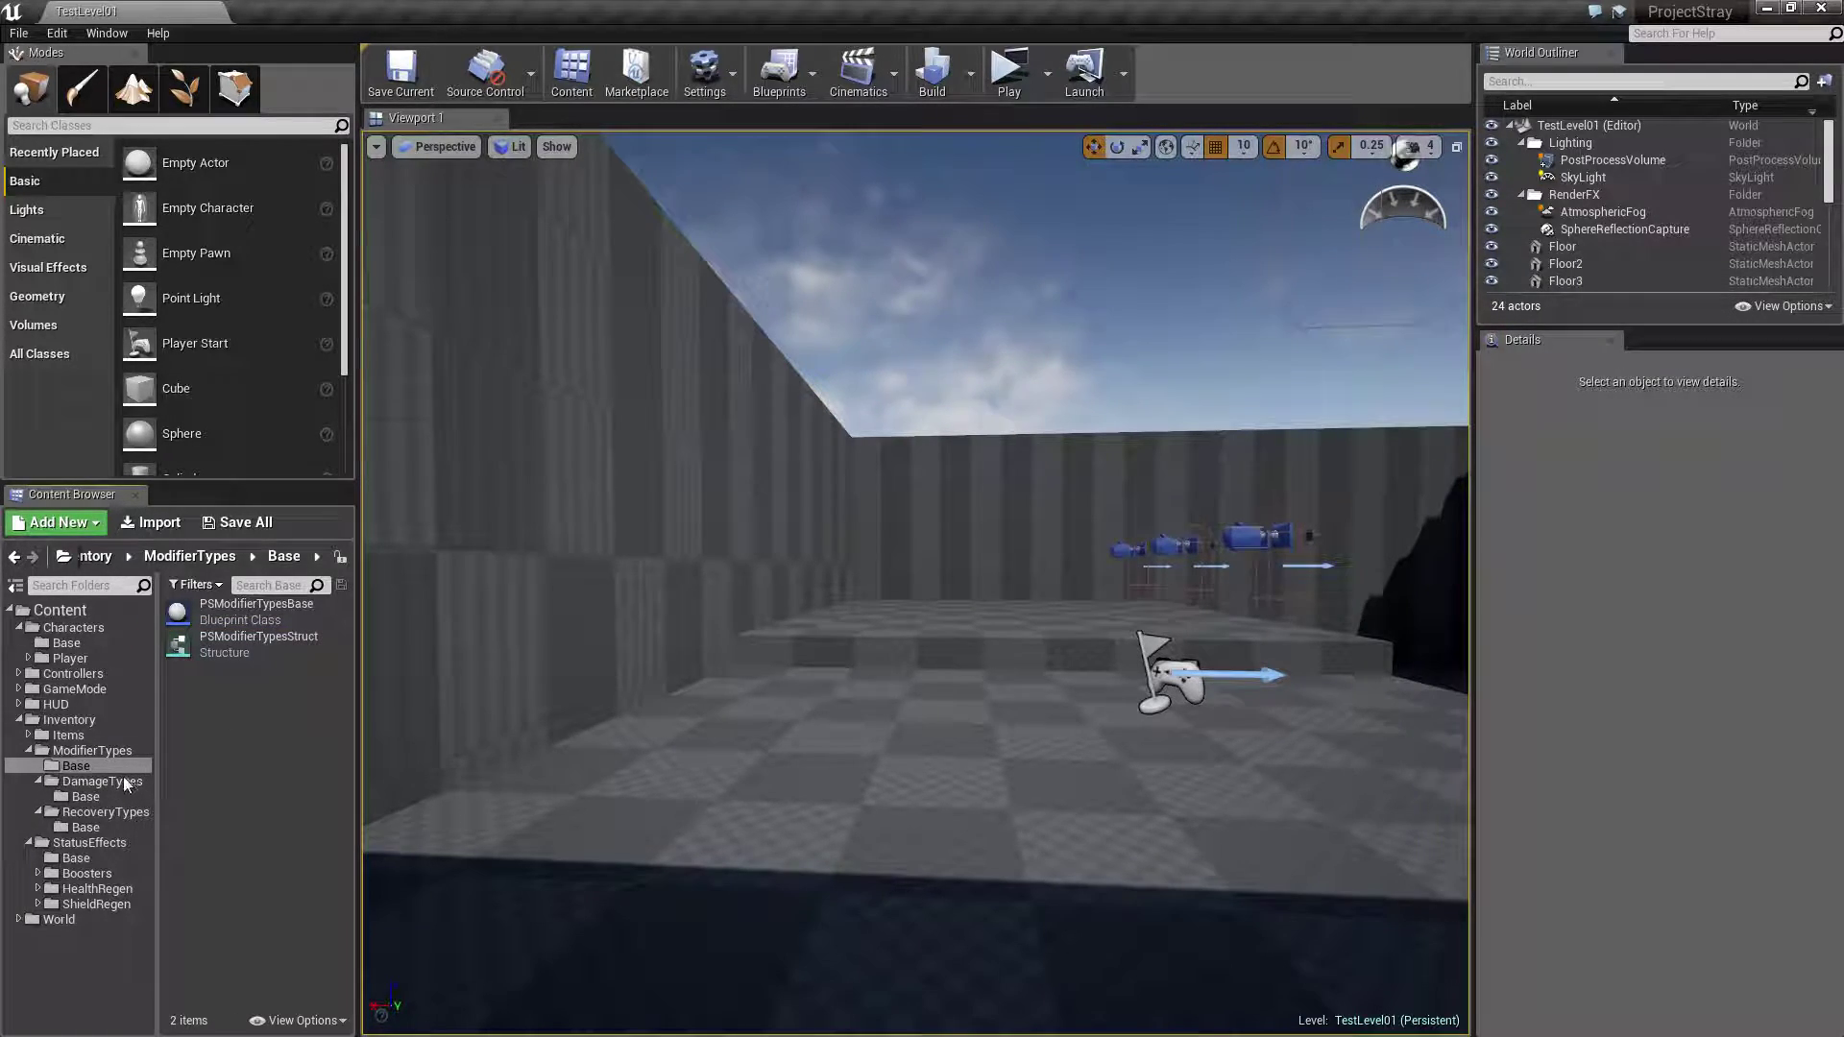
left_click(39, 781)
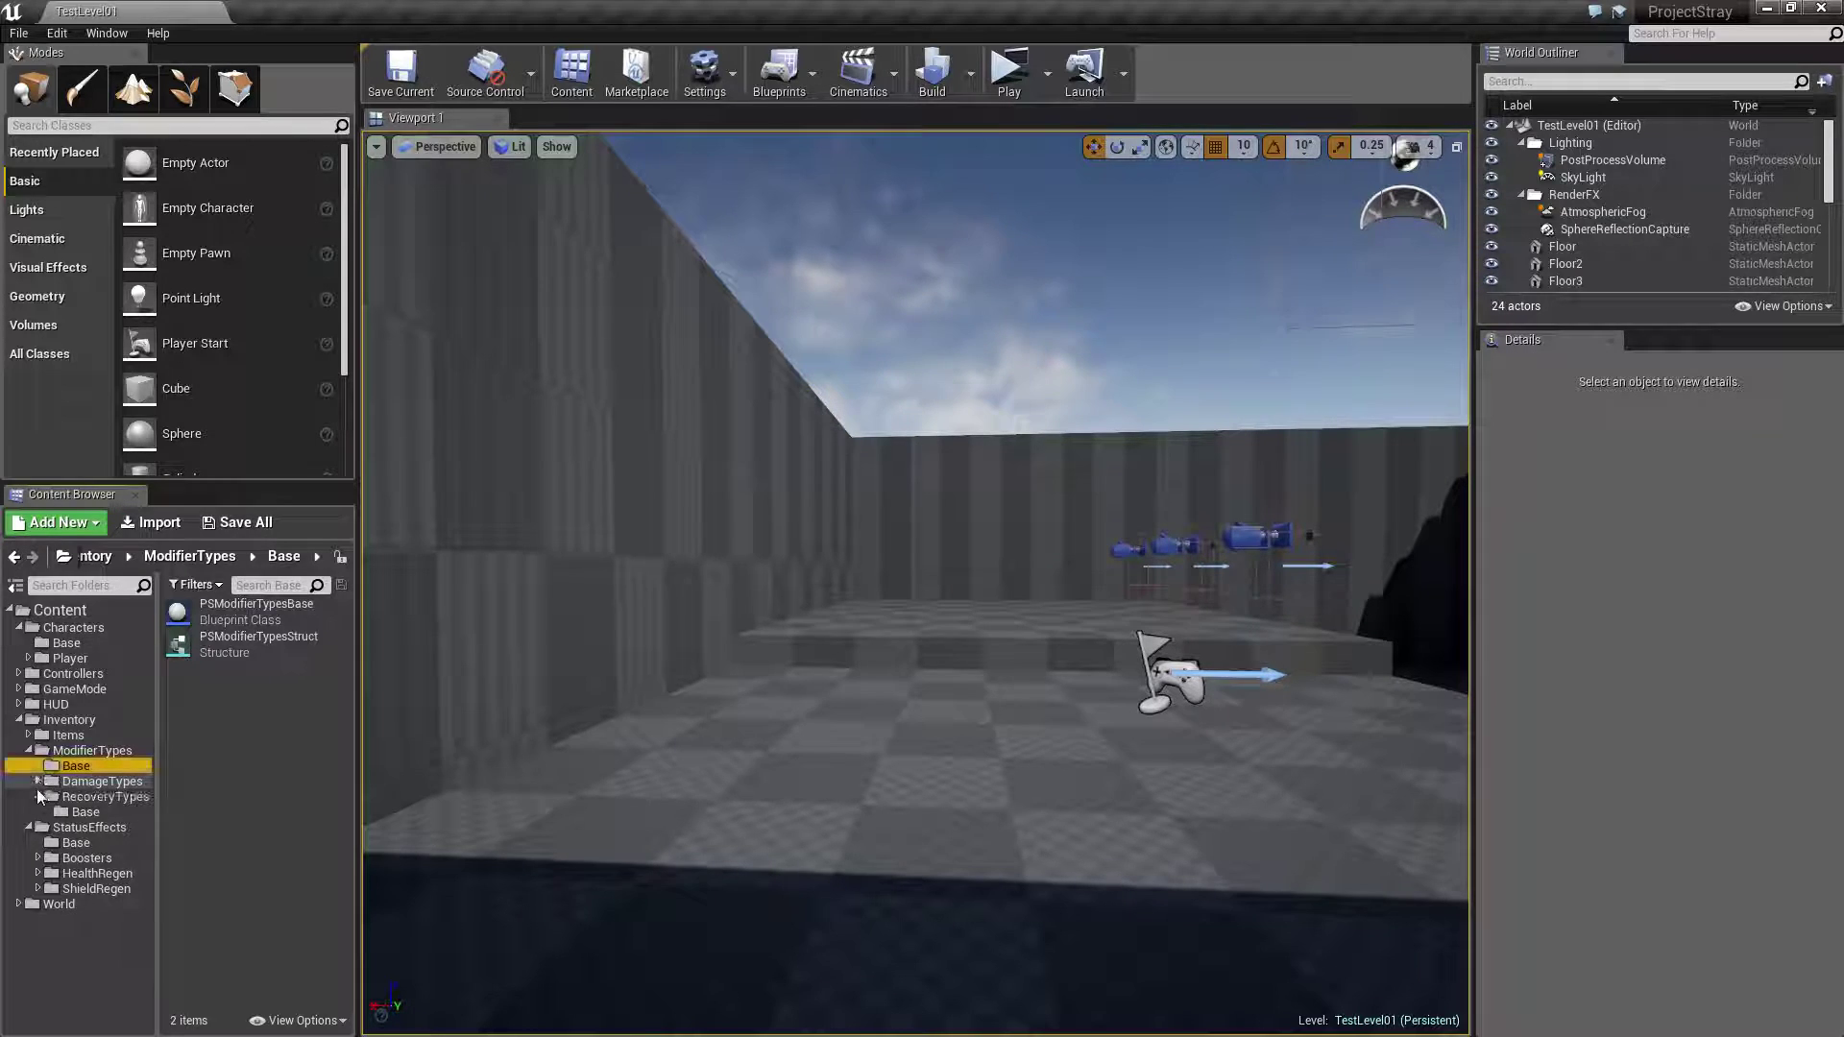
left_click(28, 827)
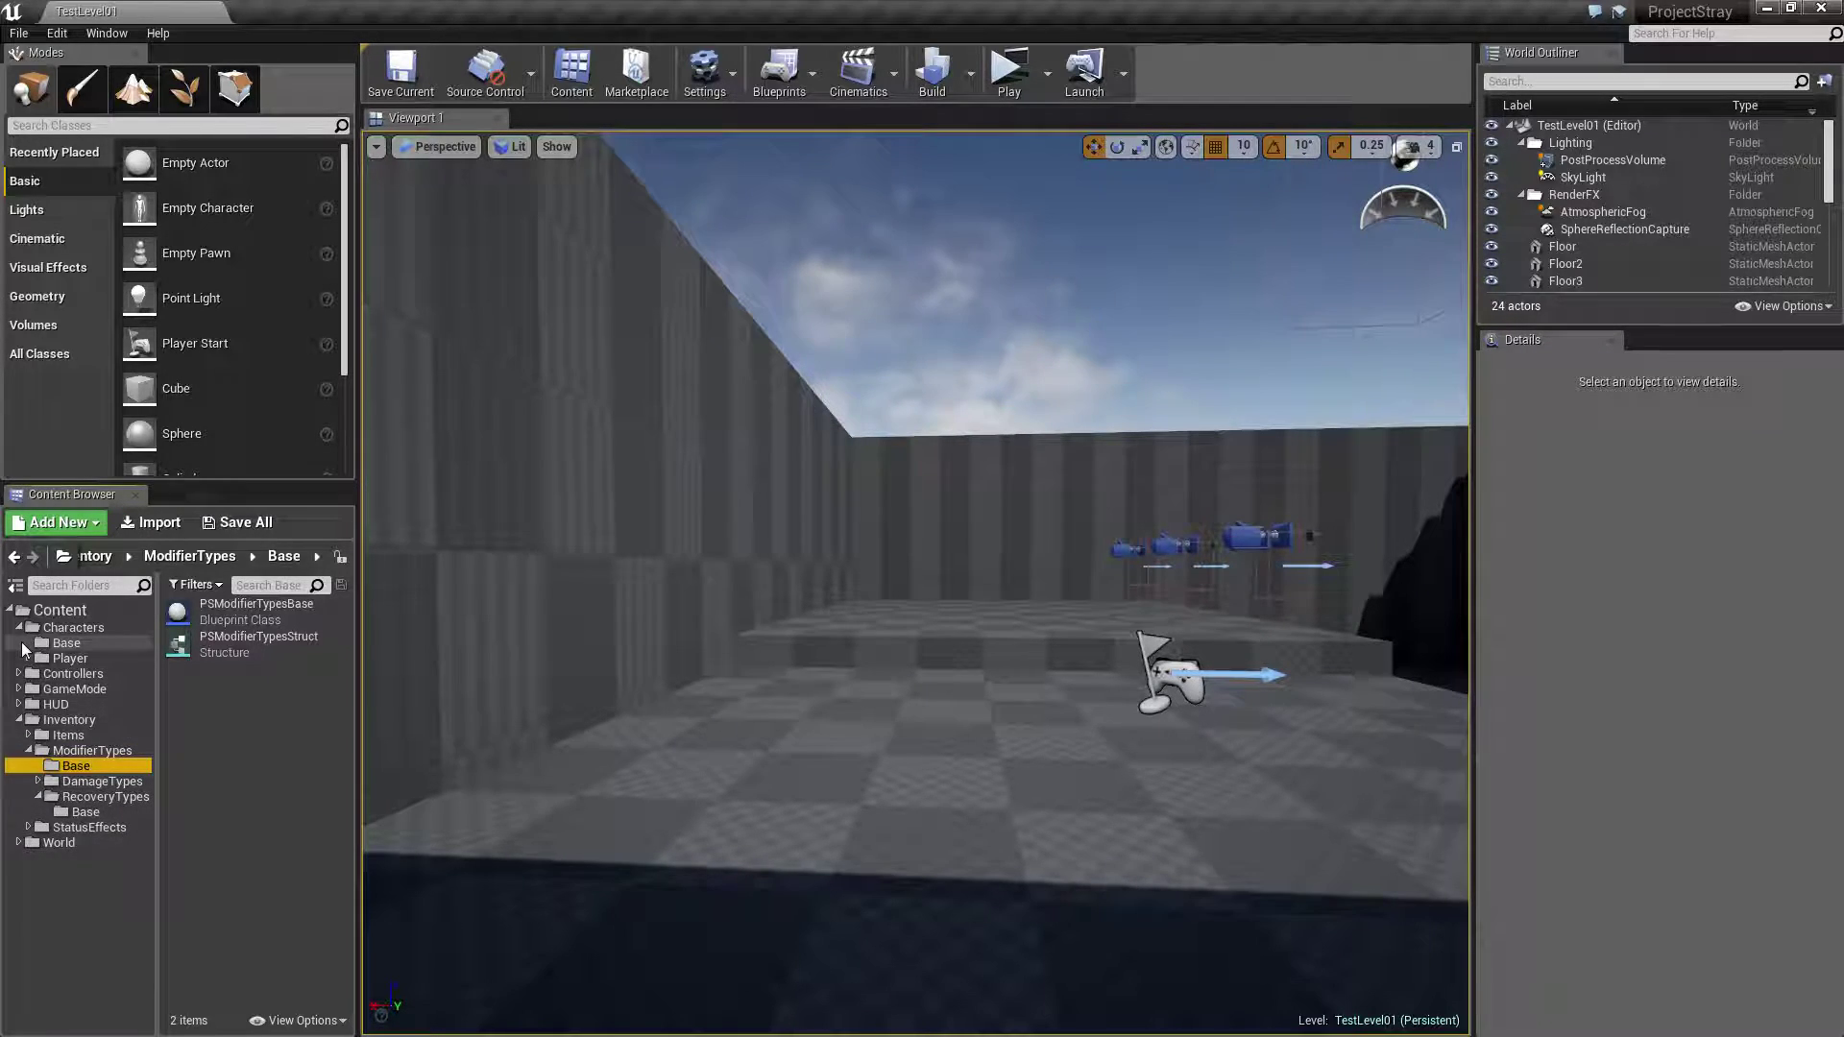
left_click(18, 627)
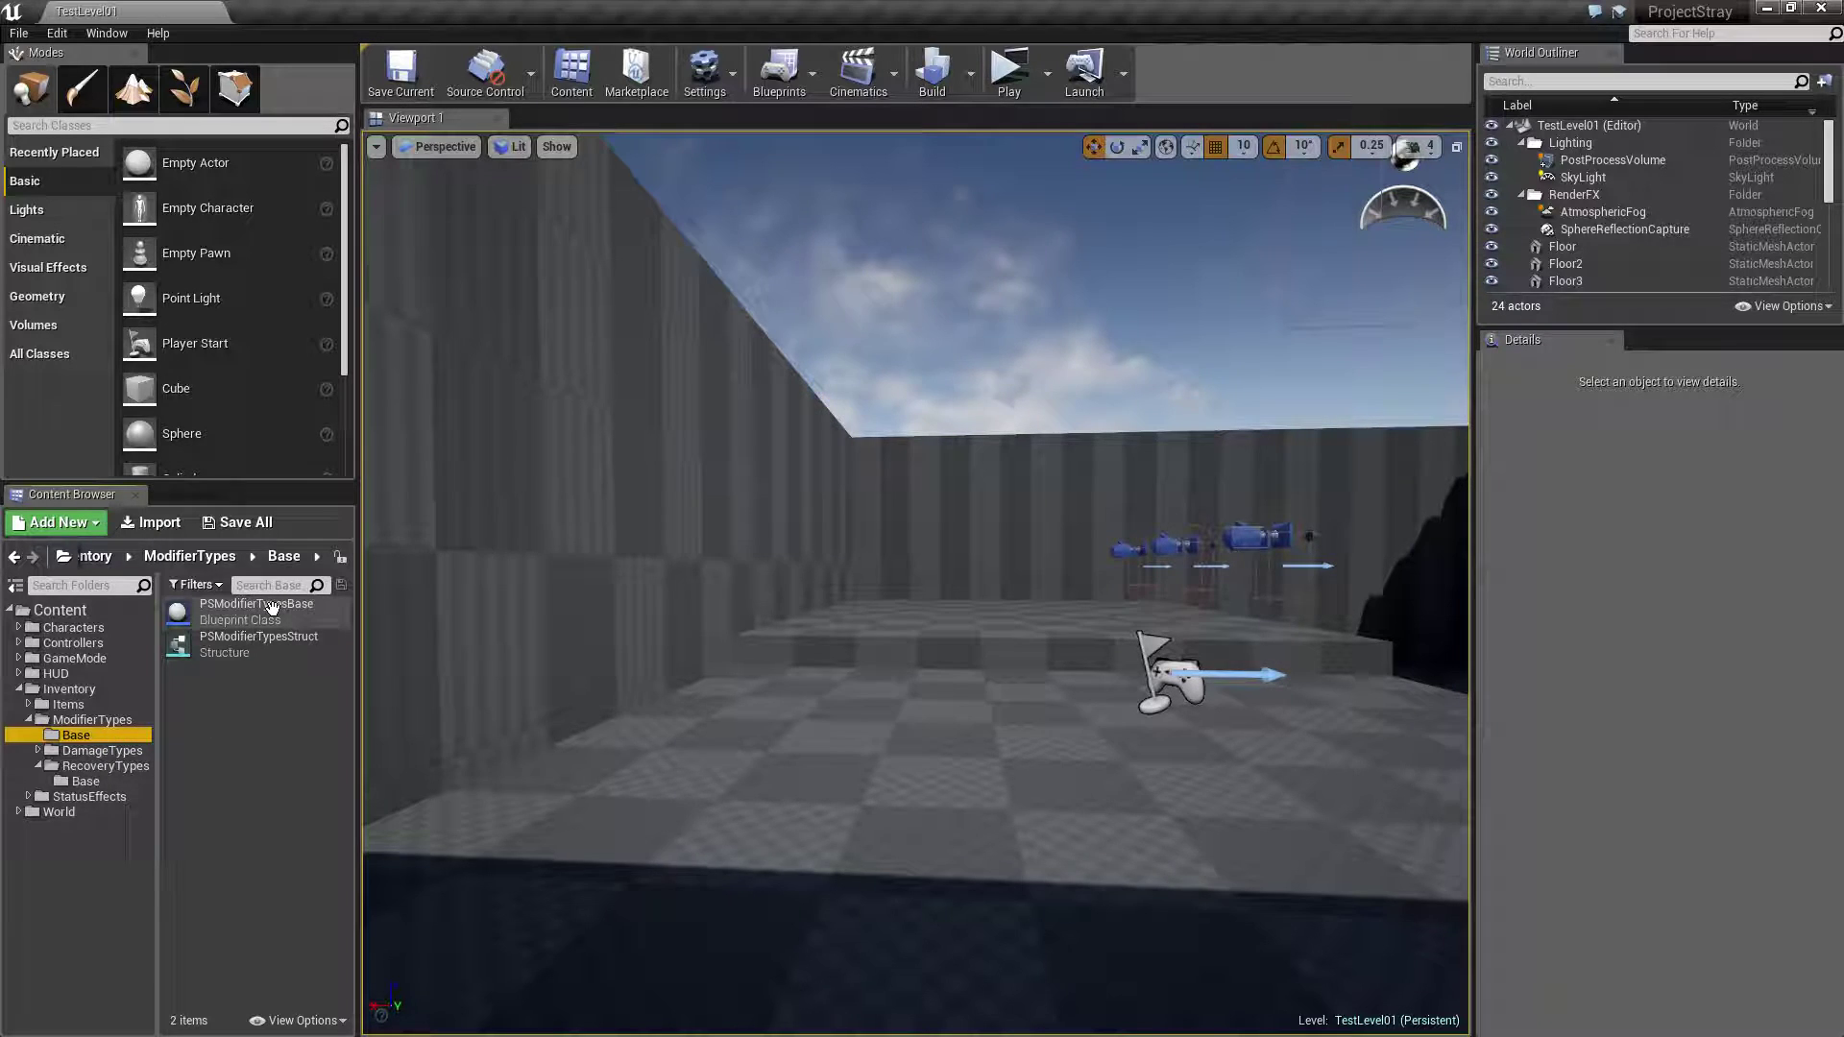
left_click(38, 765)
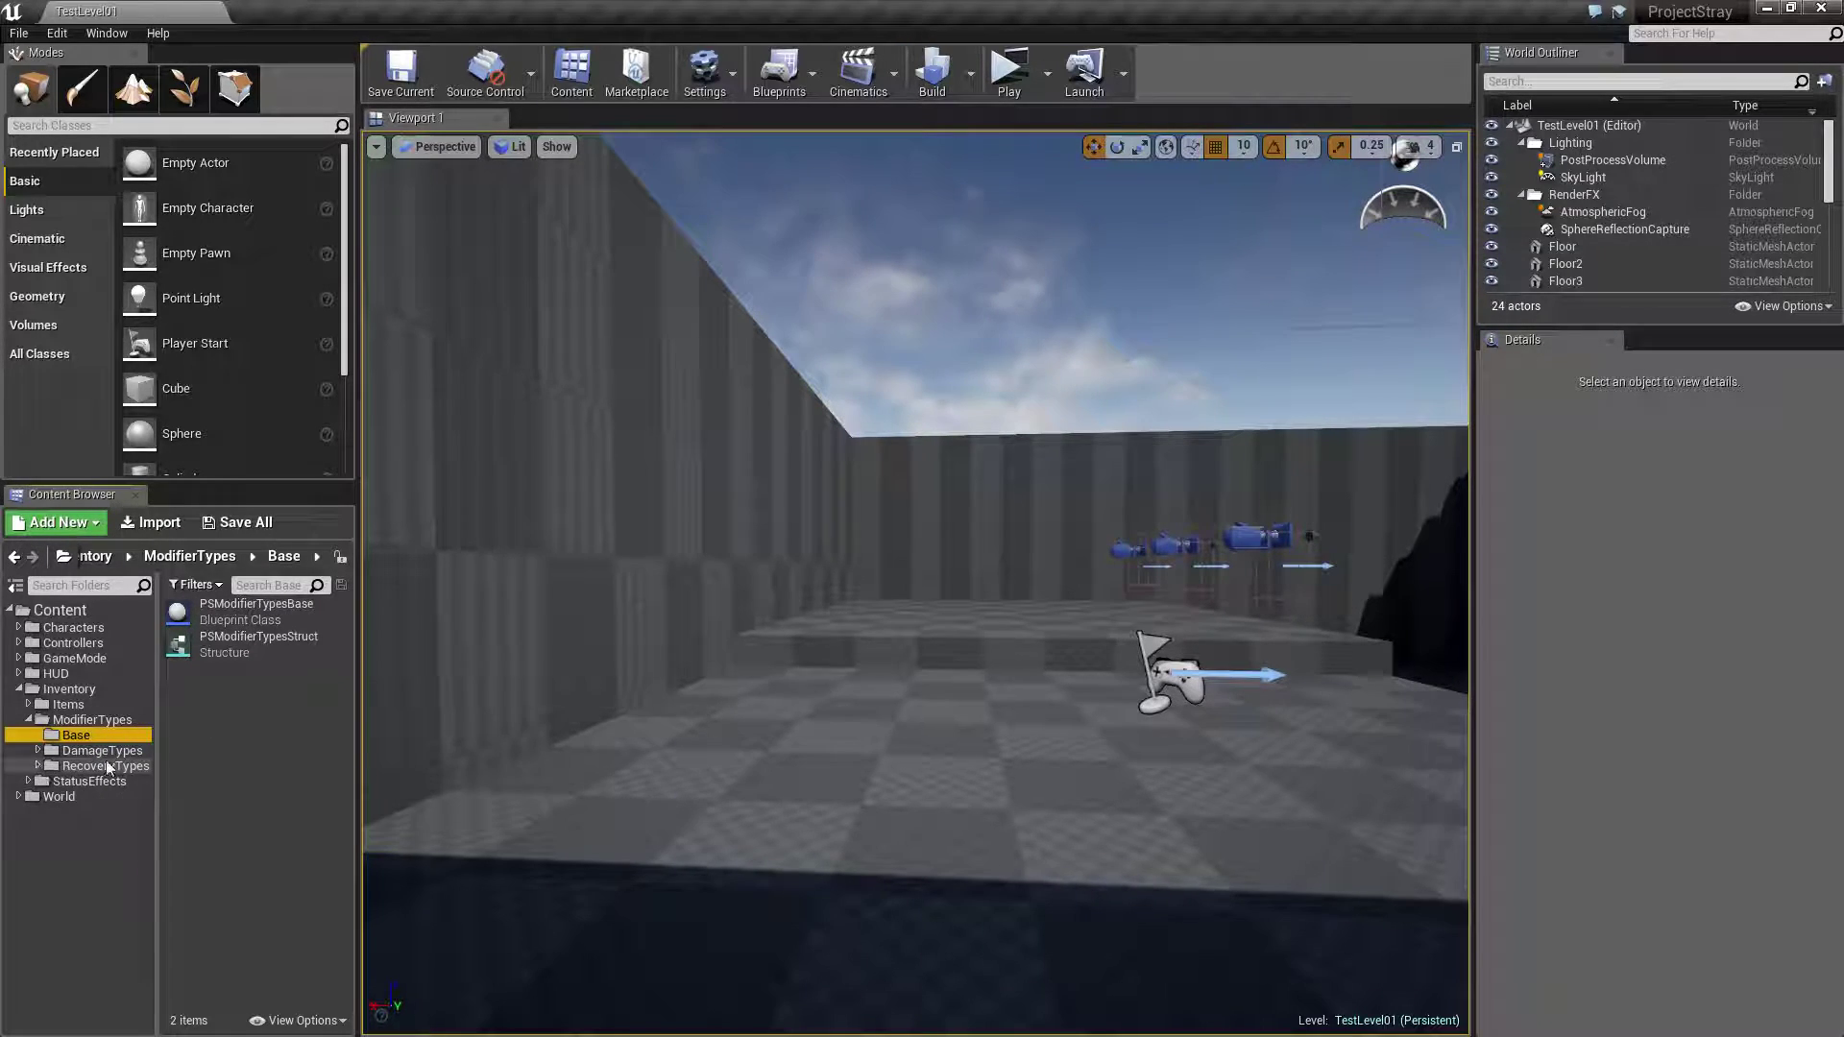
Browse DamageTypes, RecoveryTypes and ModifierTypes, expanding DamageTypes and RecoveryTypes to show their Base subfolders.
left_click(106, 751)
left_click(106, 764)
left_click(104, 751)
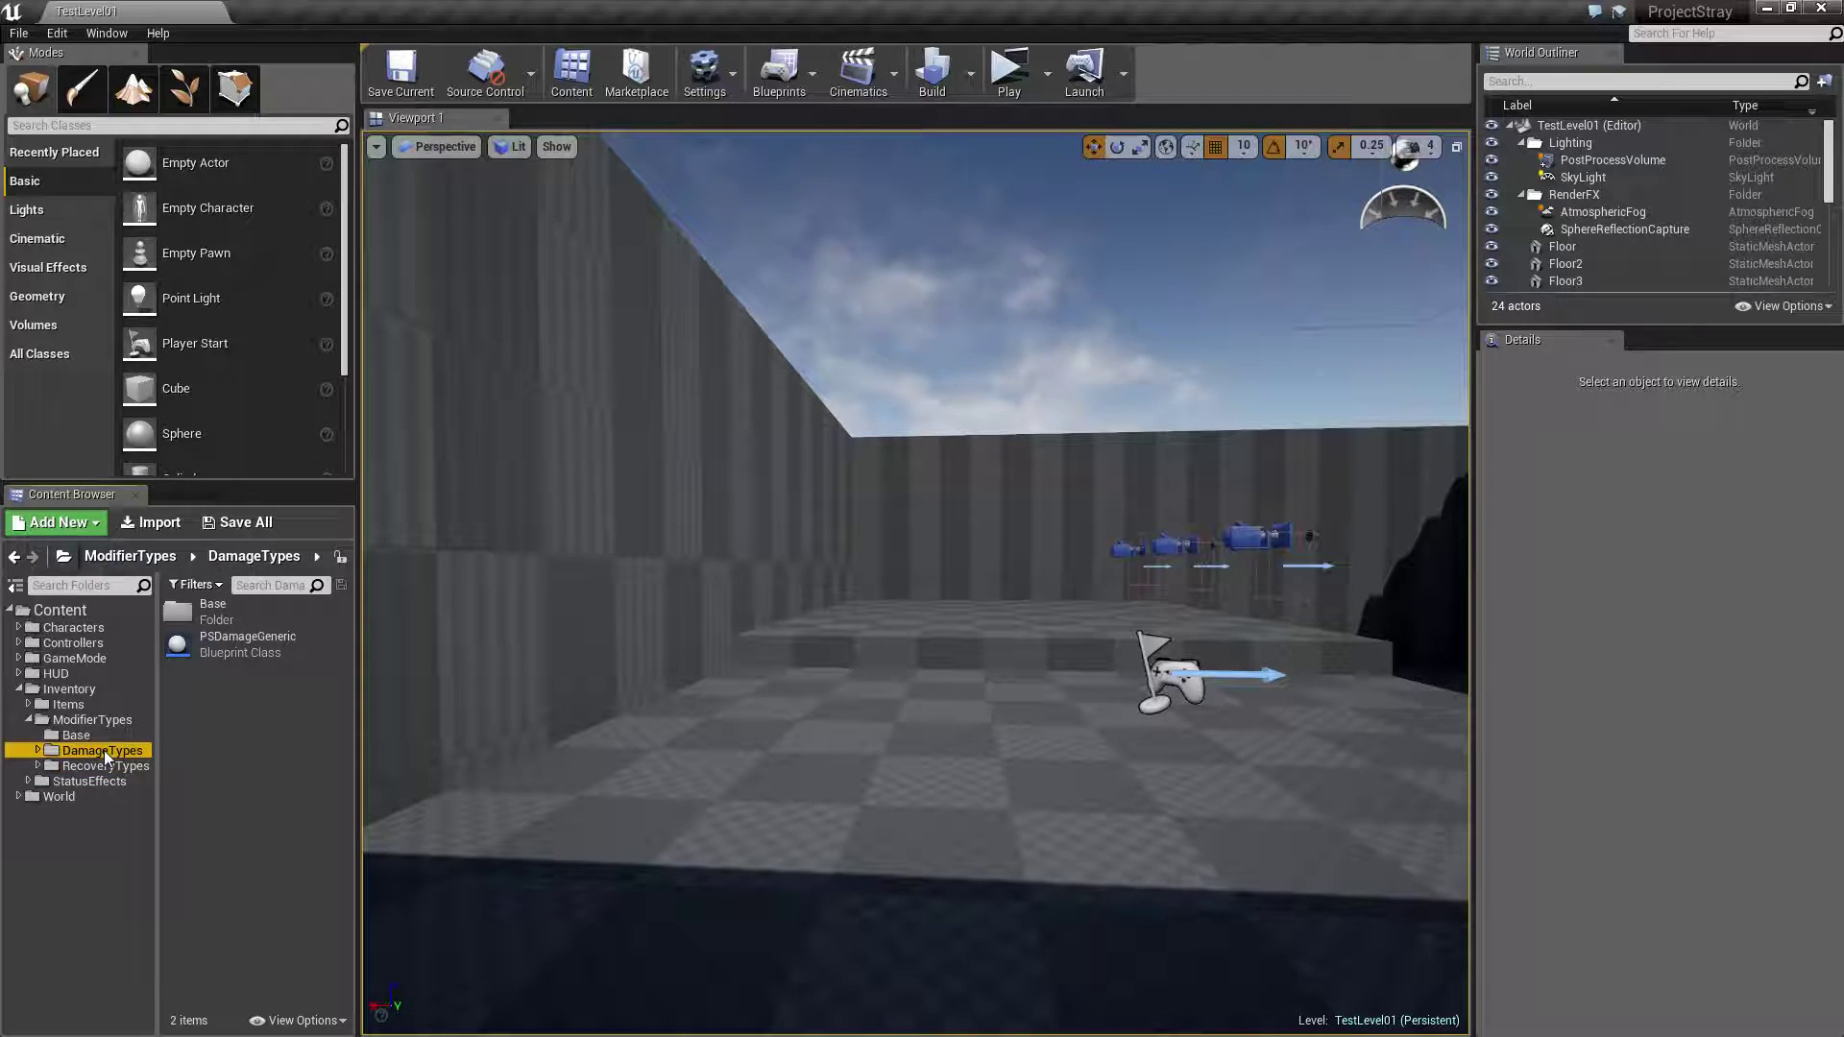
left_click(101, 718)
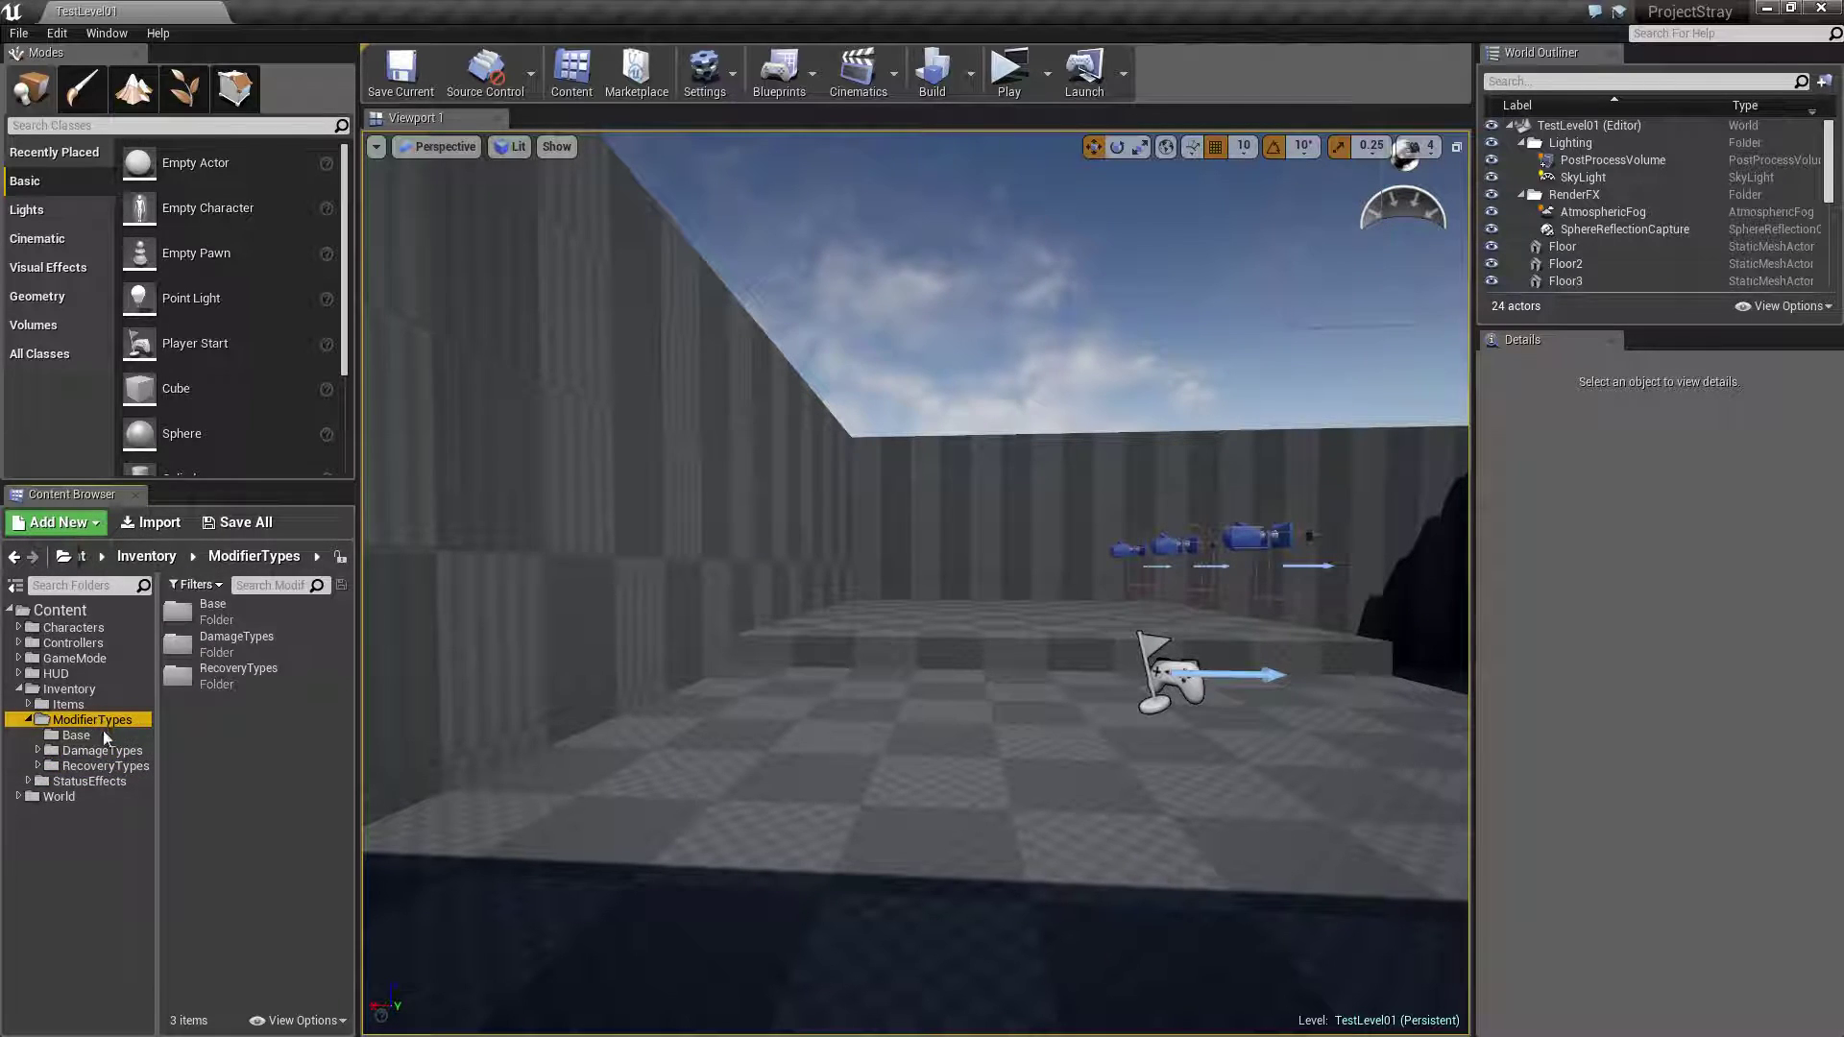
left_click(38, 750)
left_click(37, 781)
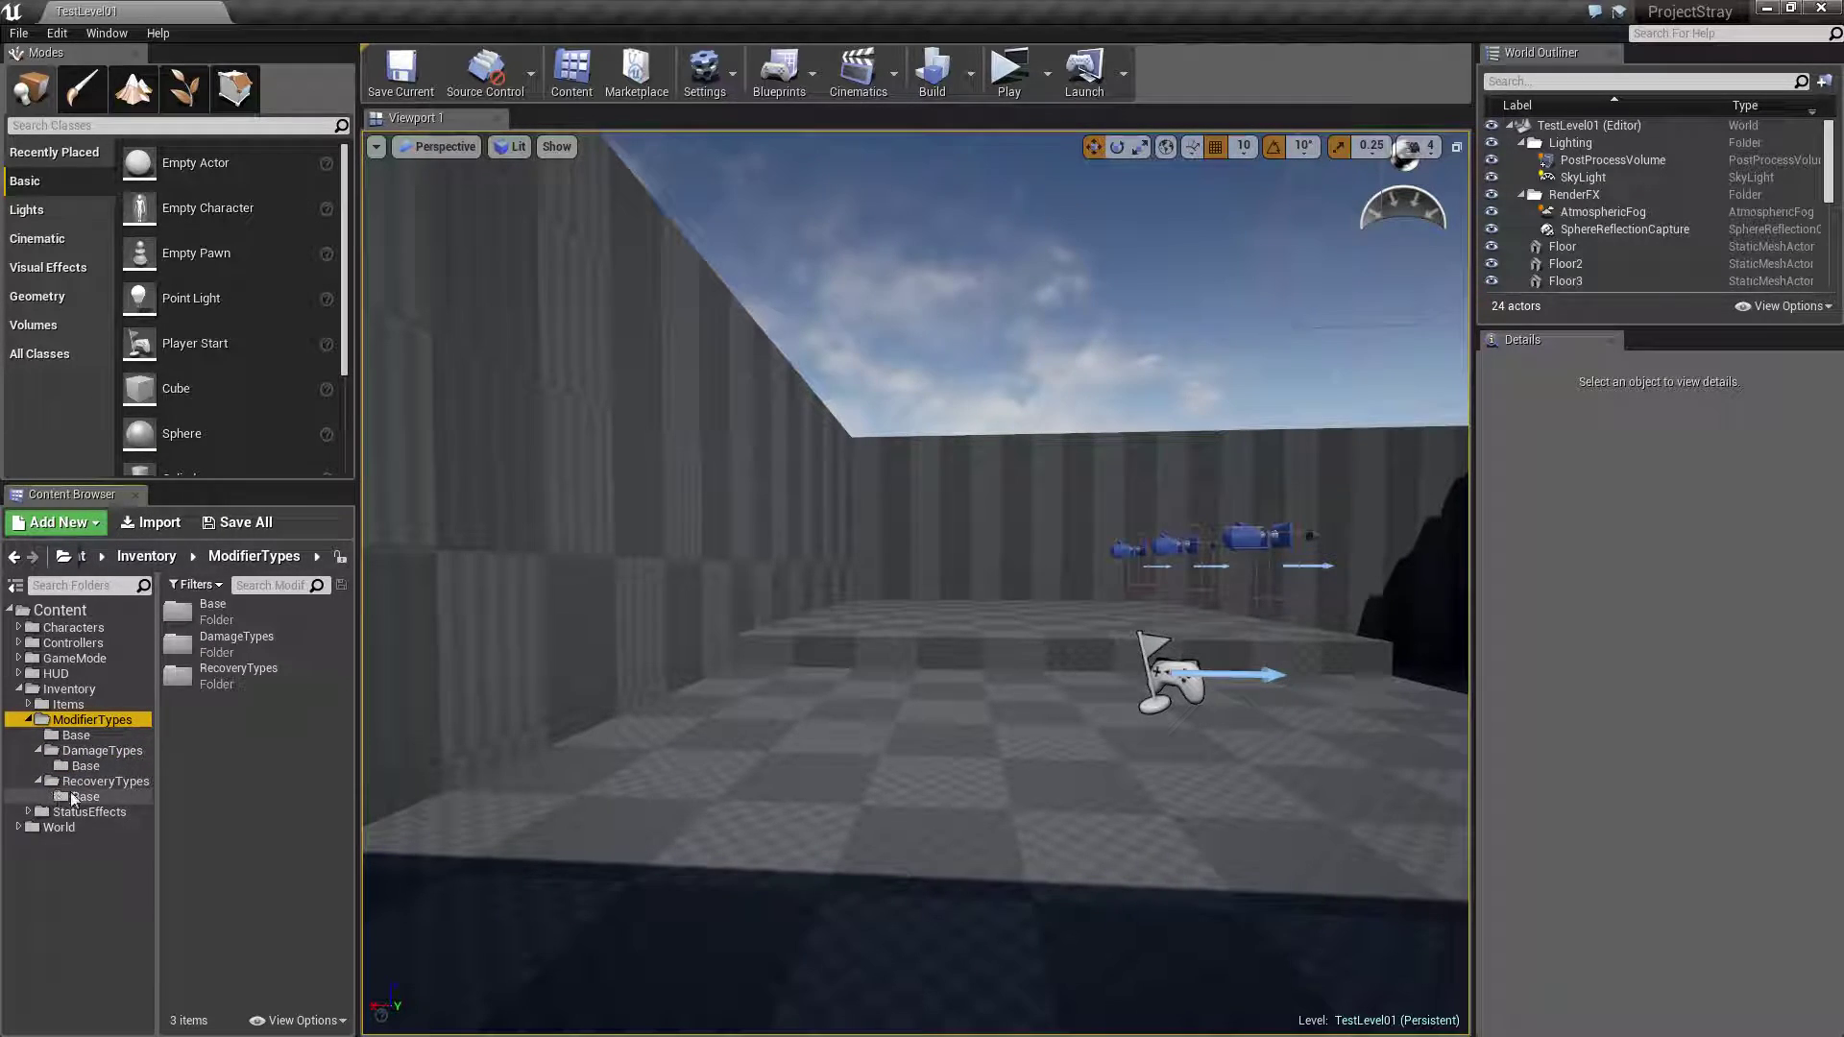
Compare the DamageTypes Base and ModifierTypes Base contents, ending on the DamageTypes folder.
left_click(108, 765)
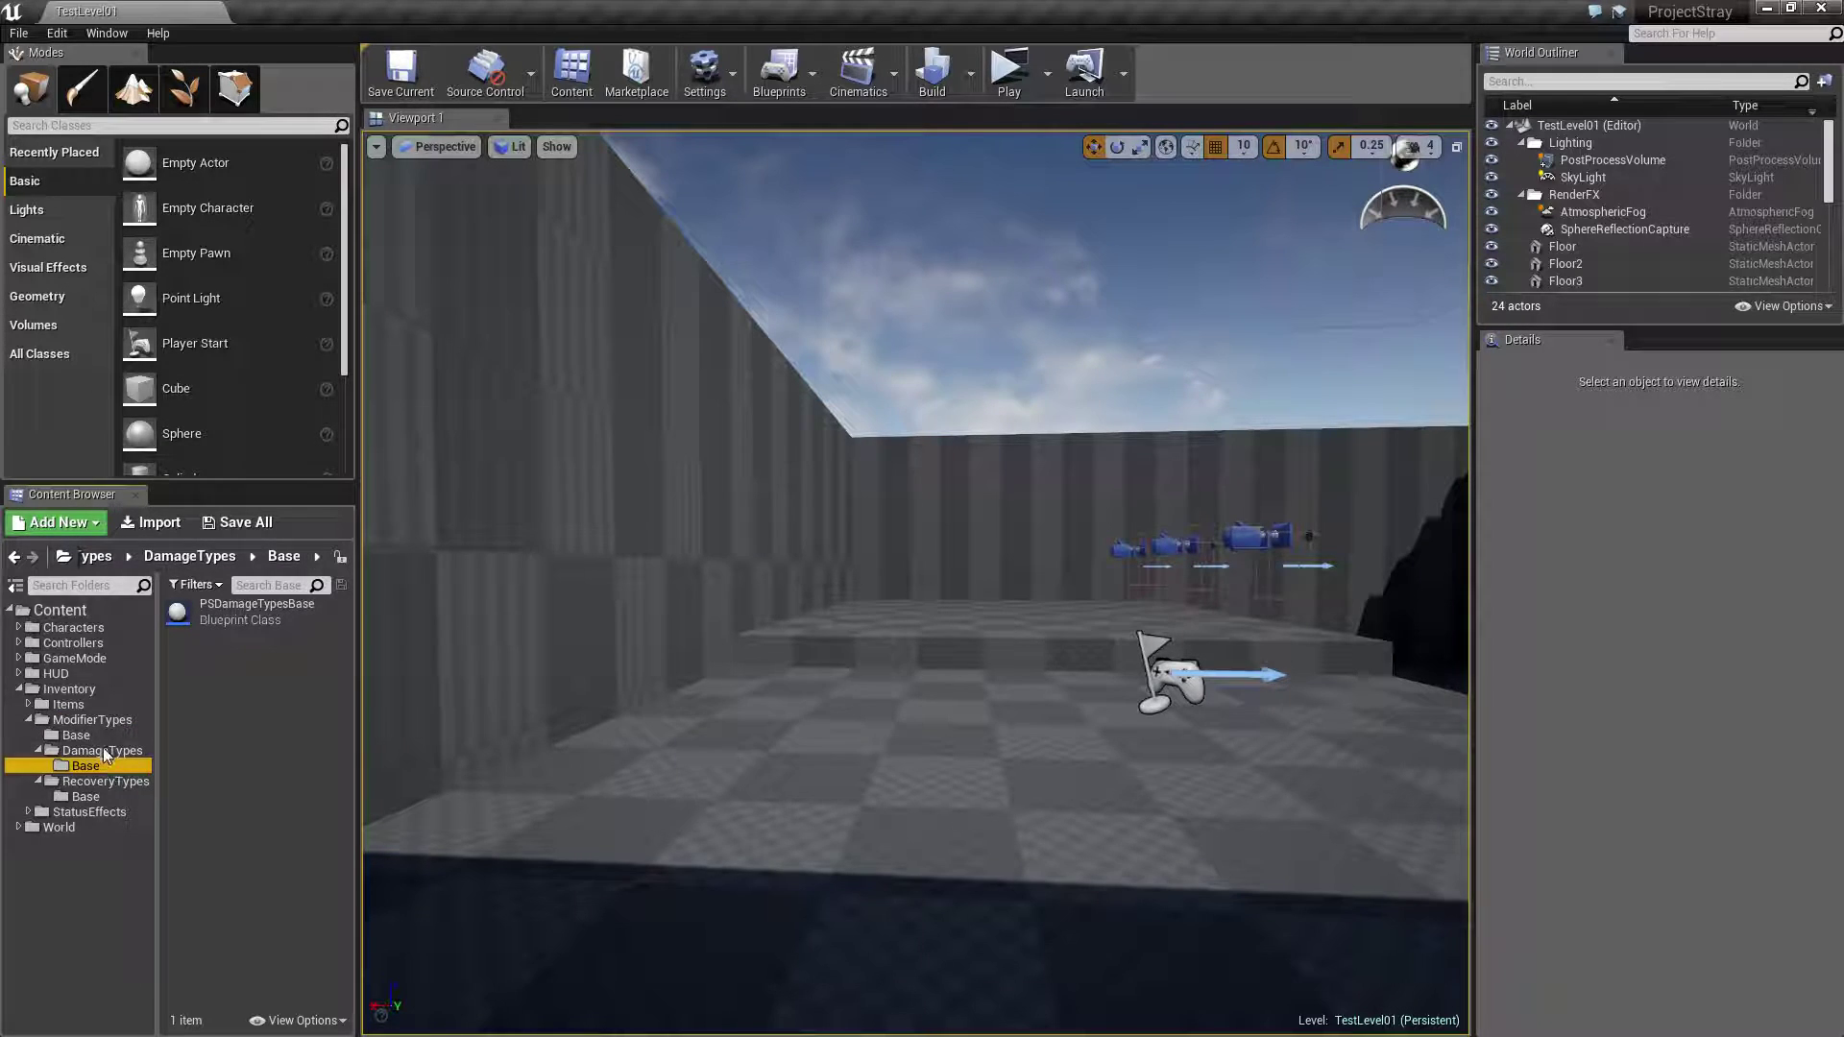
left_click(100, 736)
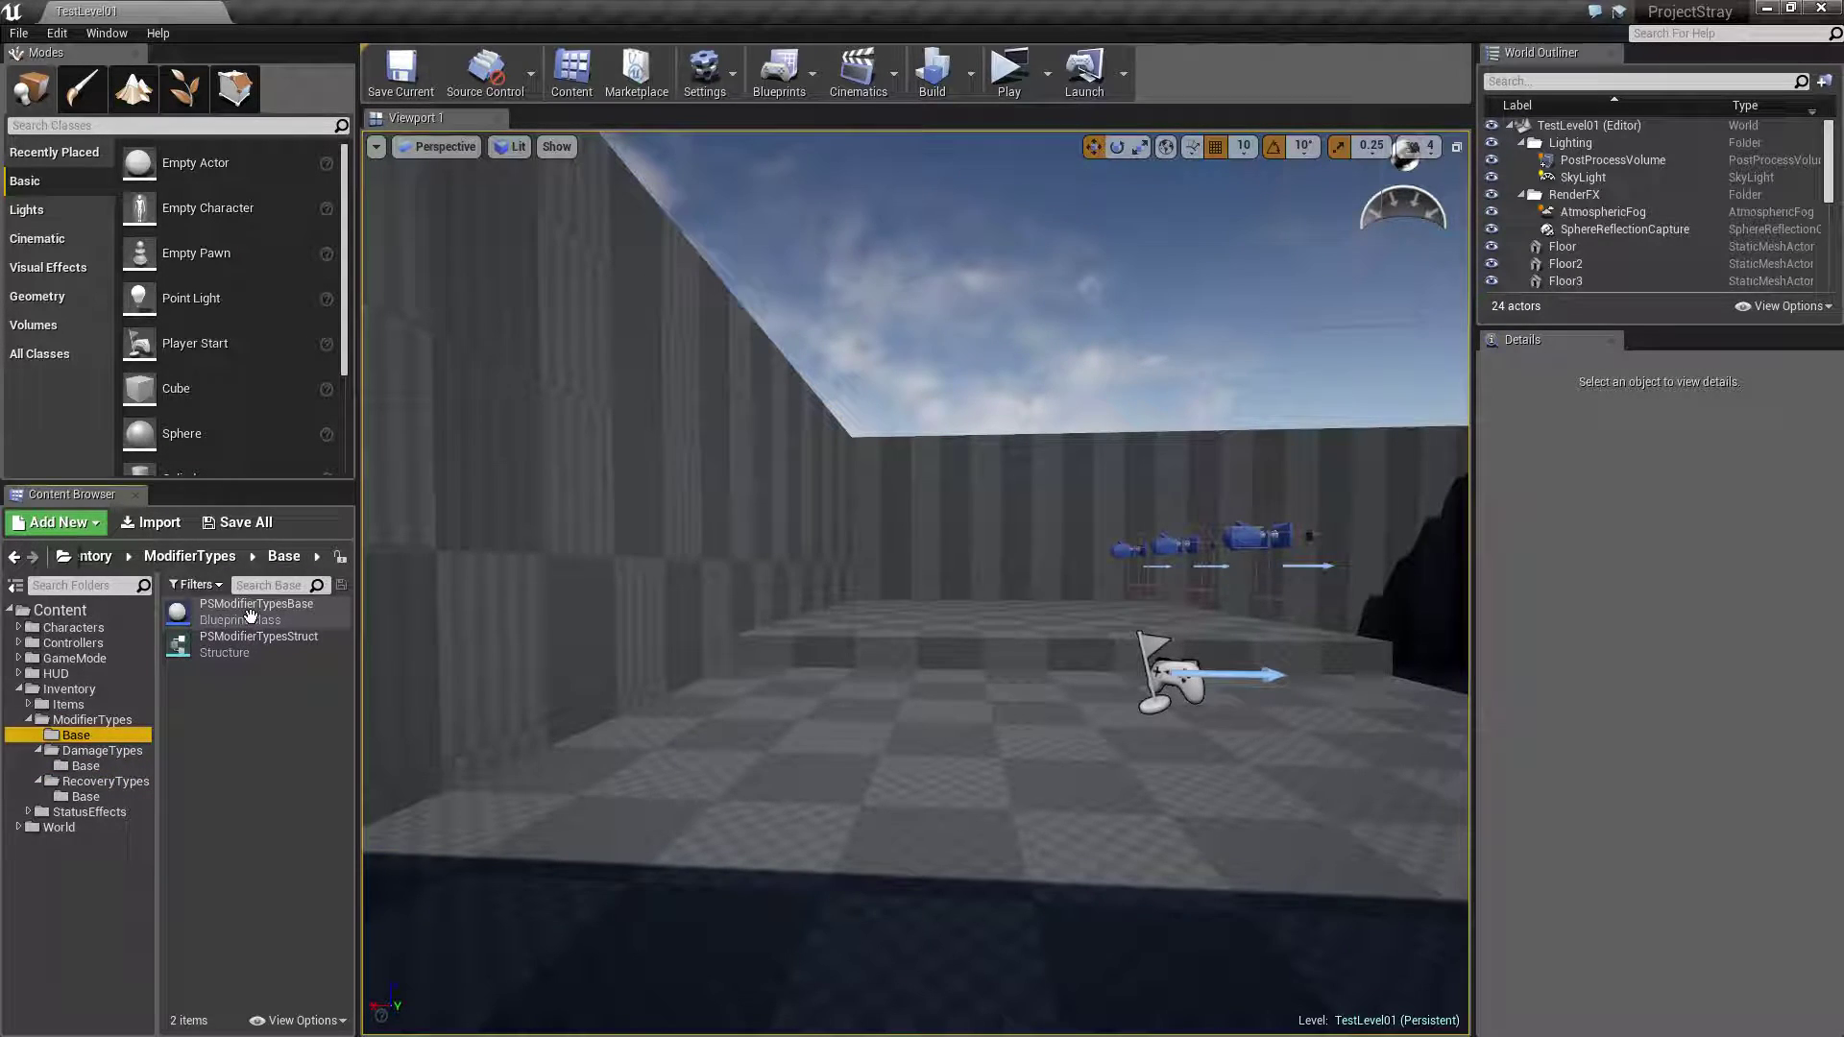
left_click(100, 763)
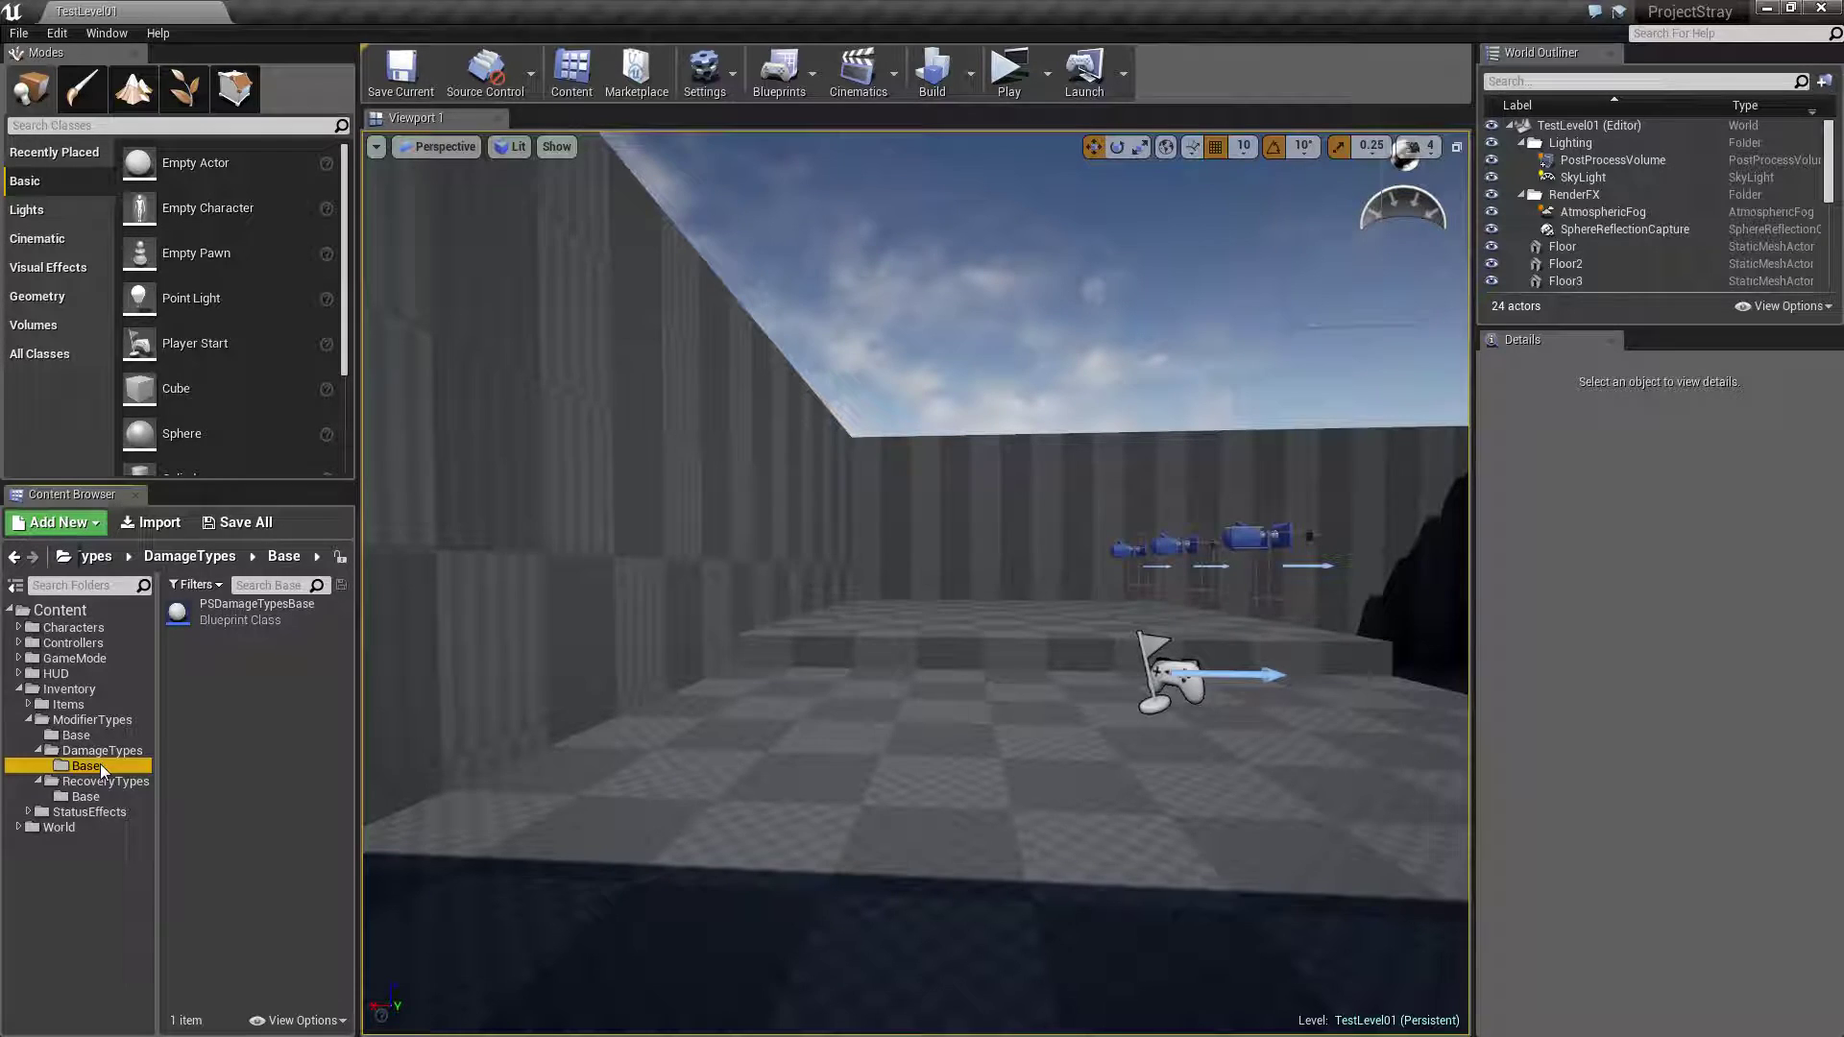
left_click(101, 753)
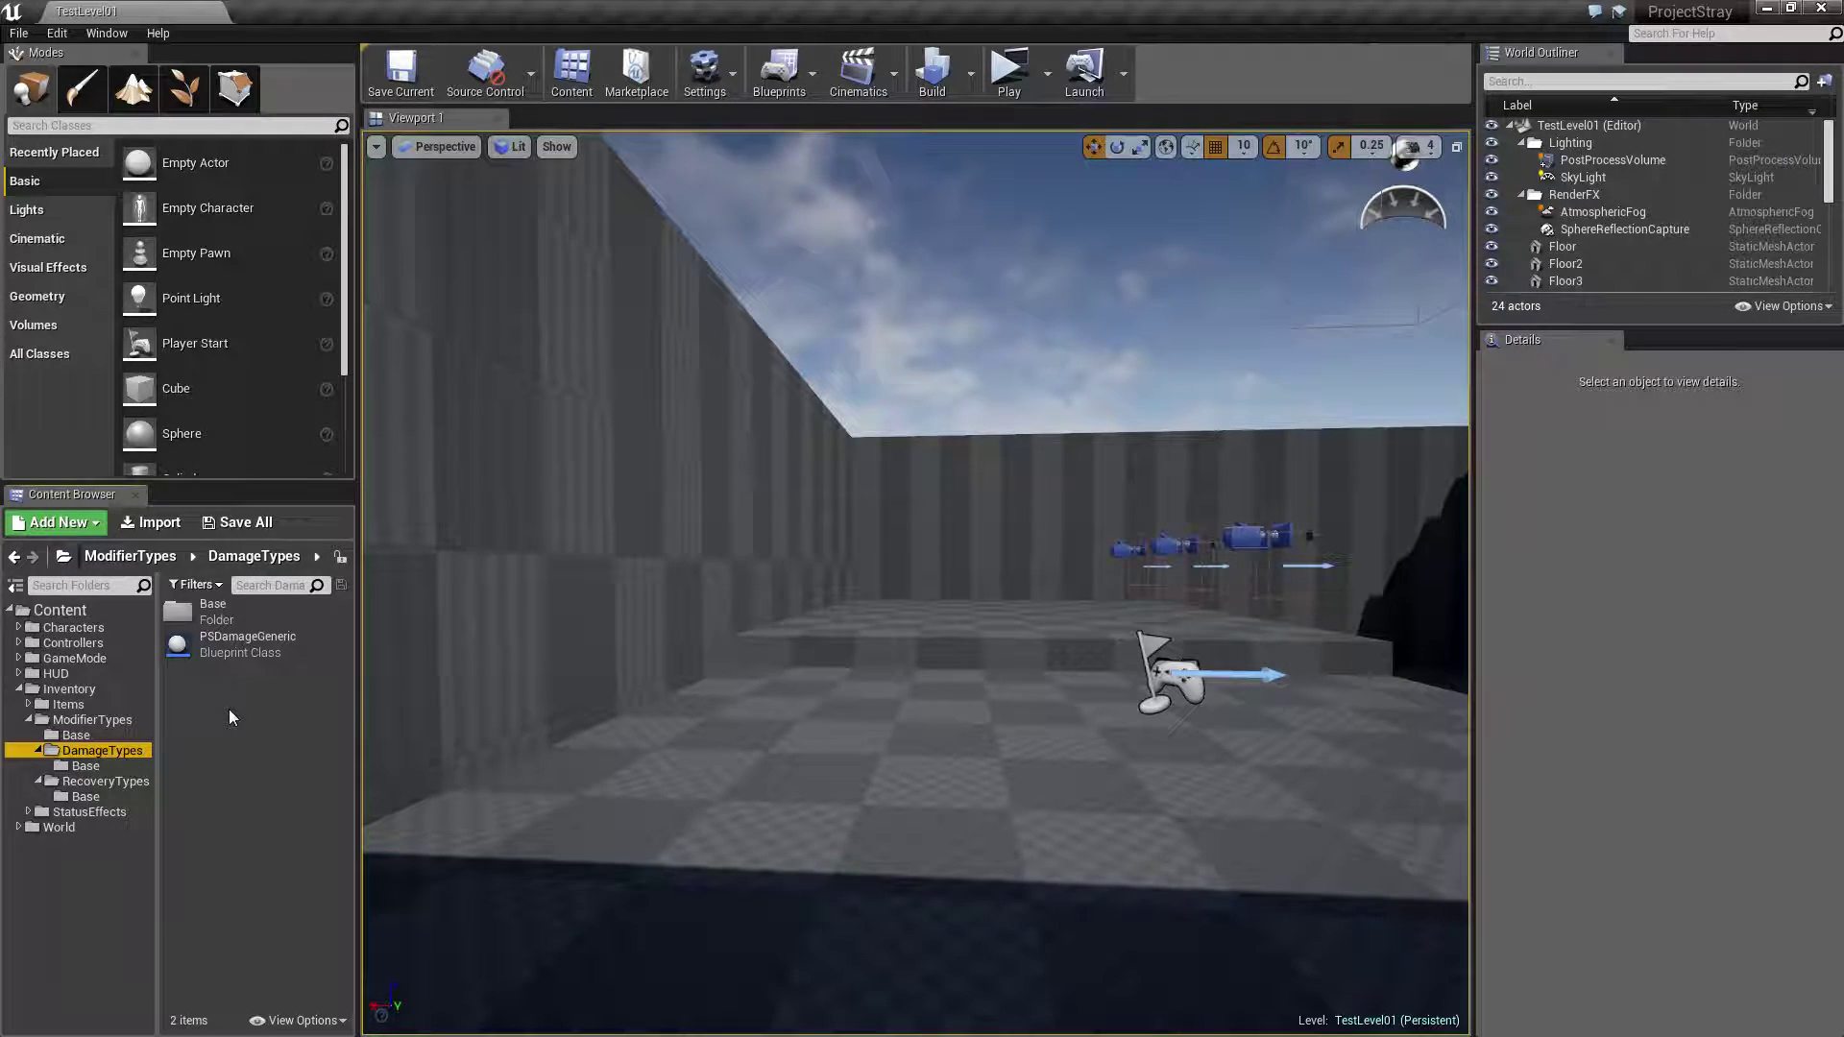
left_click(100, 763)
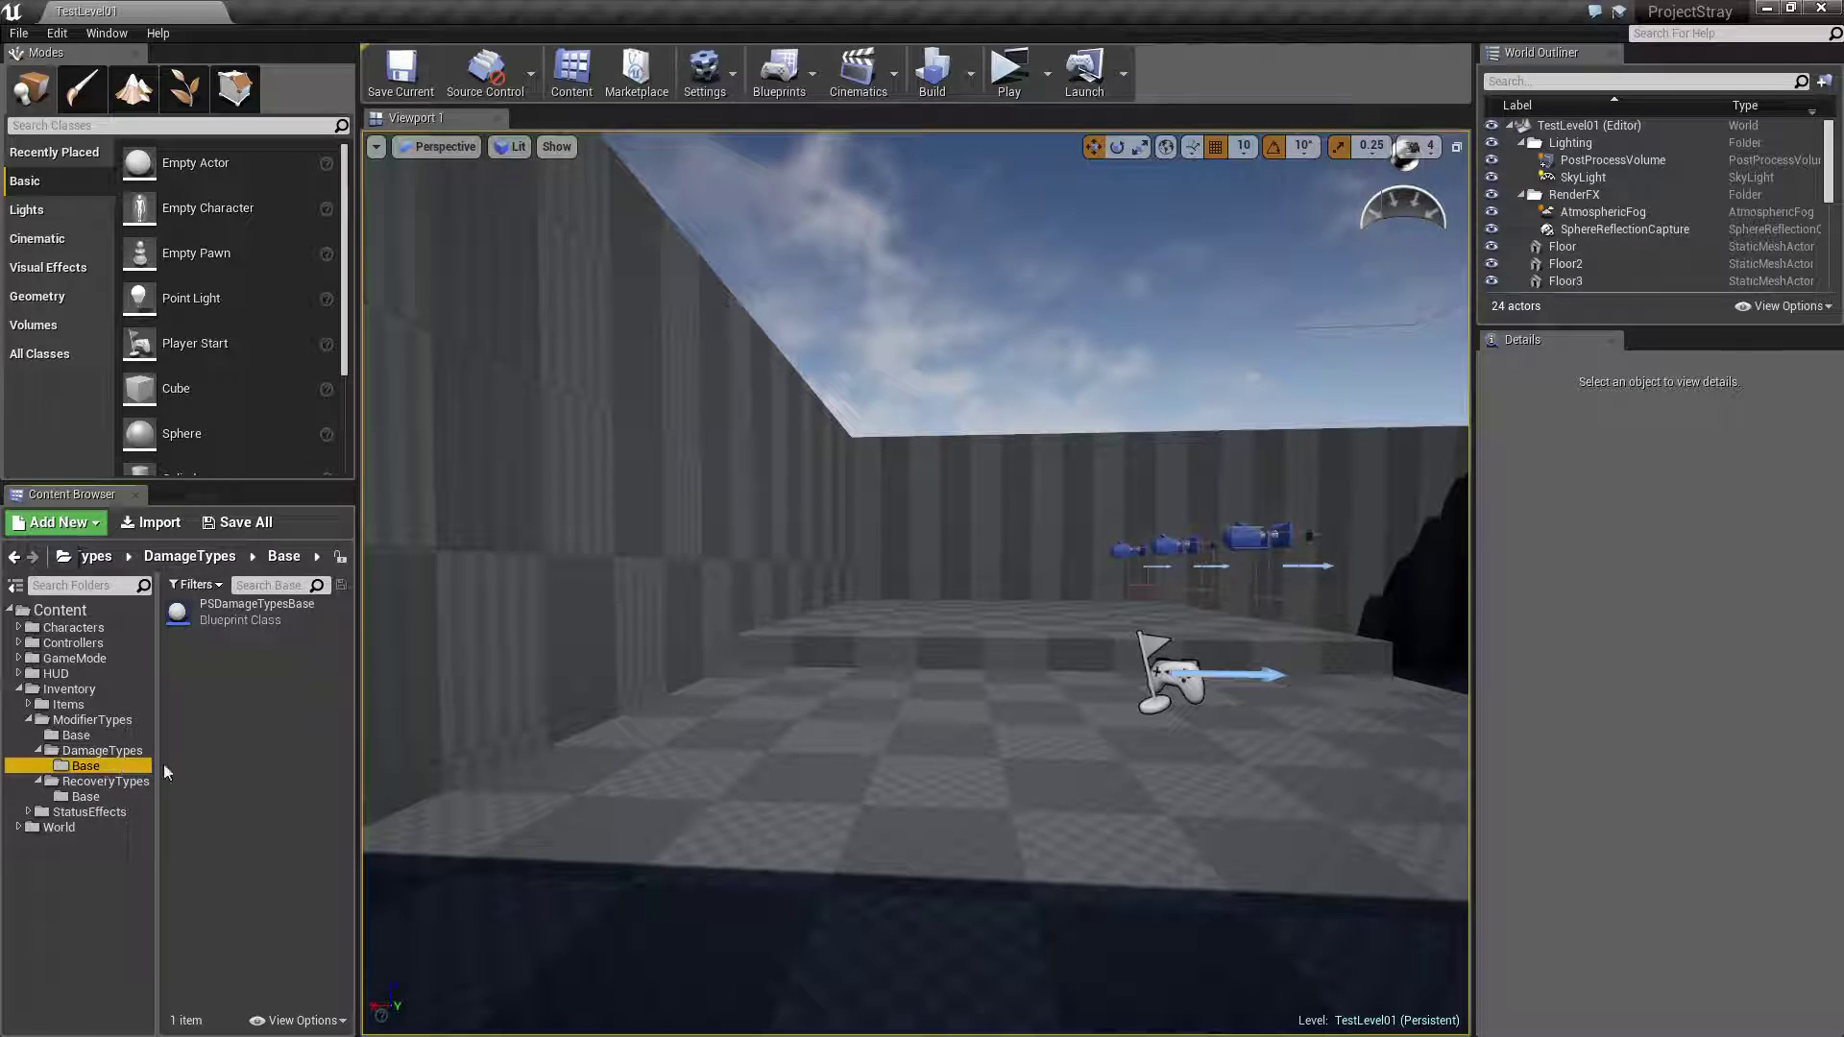
left_click(101, 752)
double_click(235, 643)
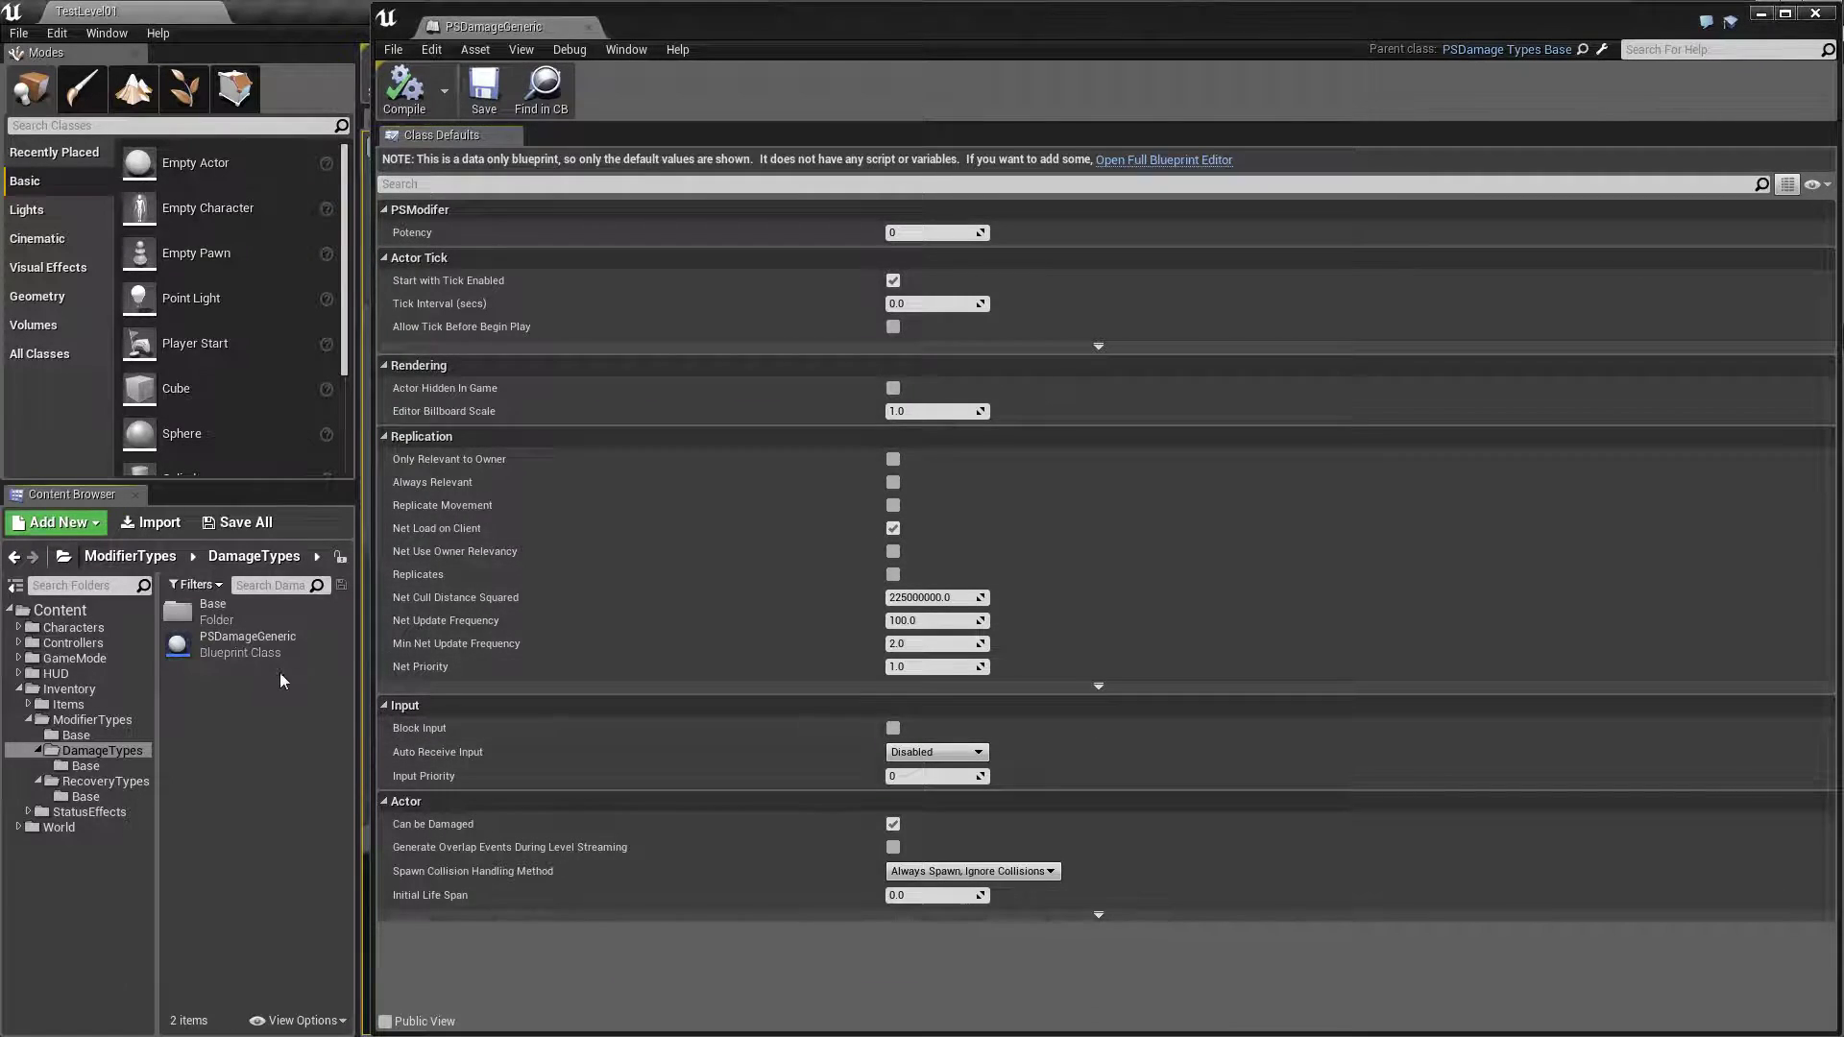
left_click(1815, 13)
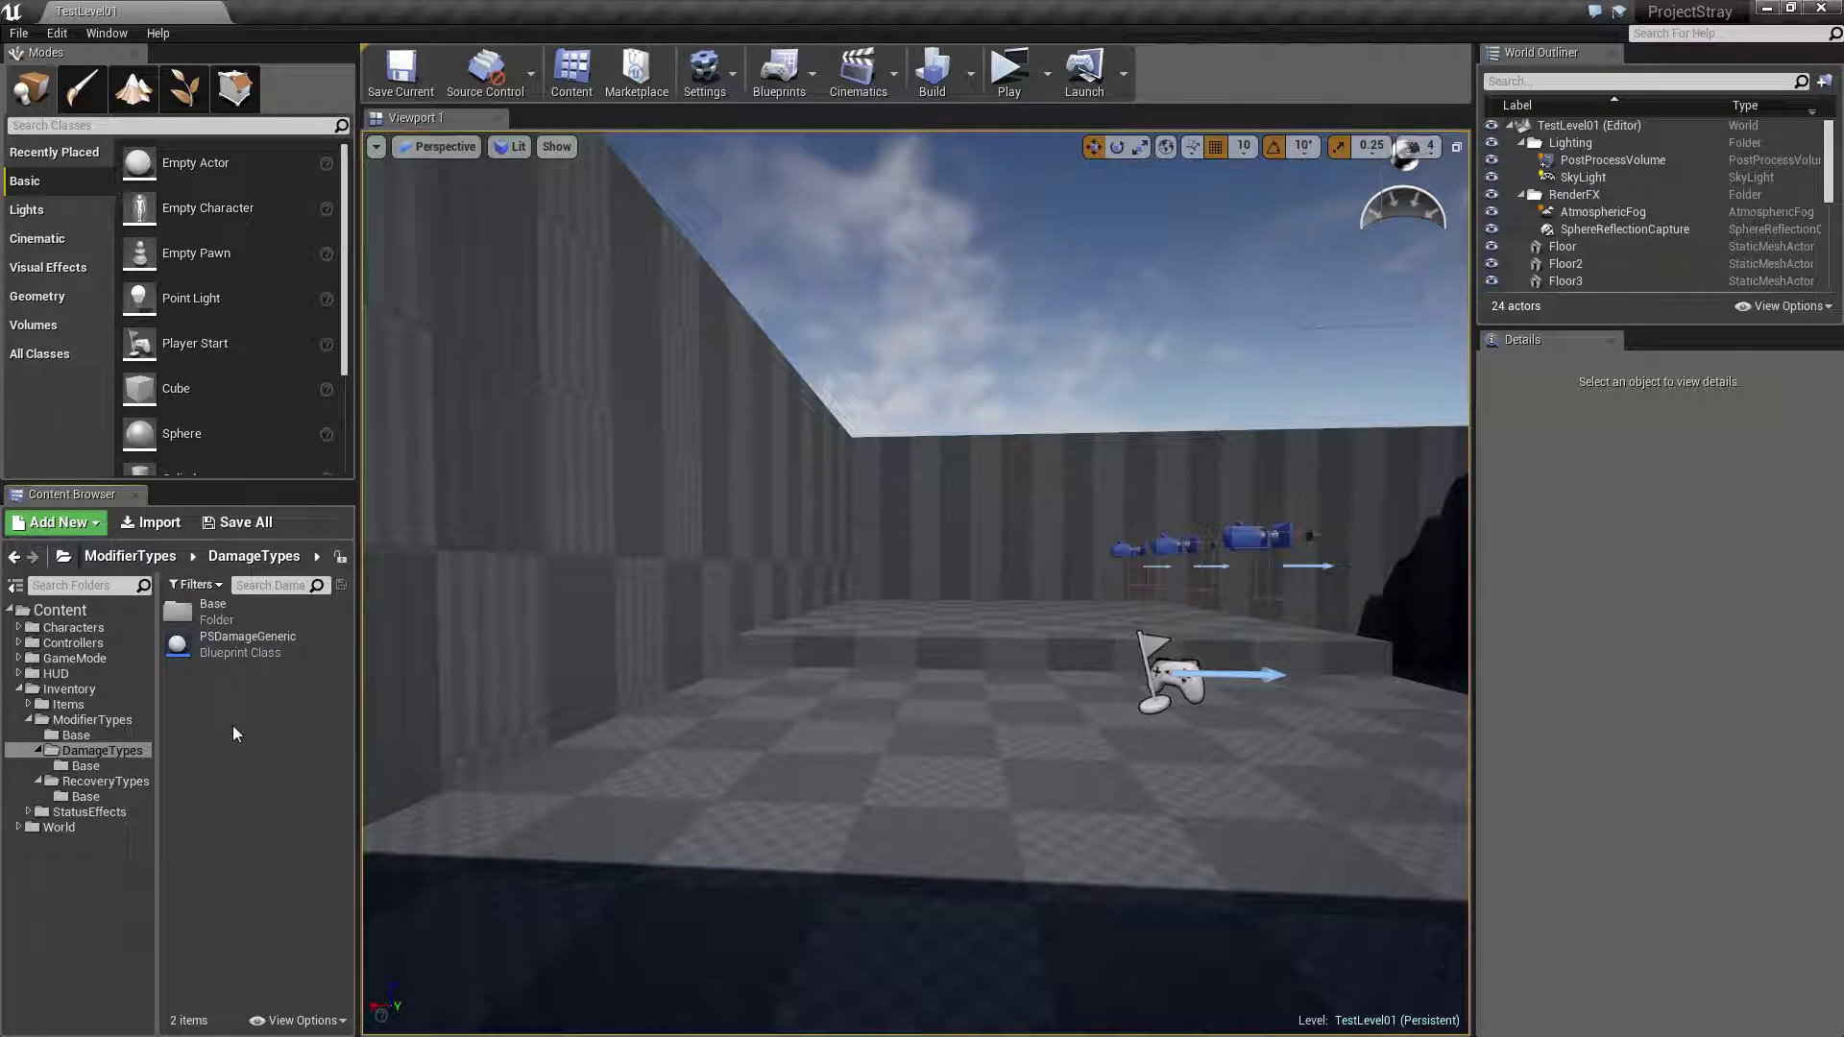
Open DamageTypes Base, check ModifierTypes Base, then return to DamageTypes Base.
double_click(213, 611)
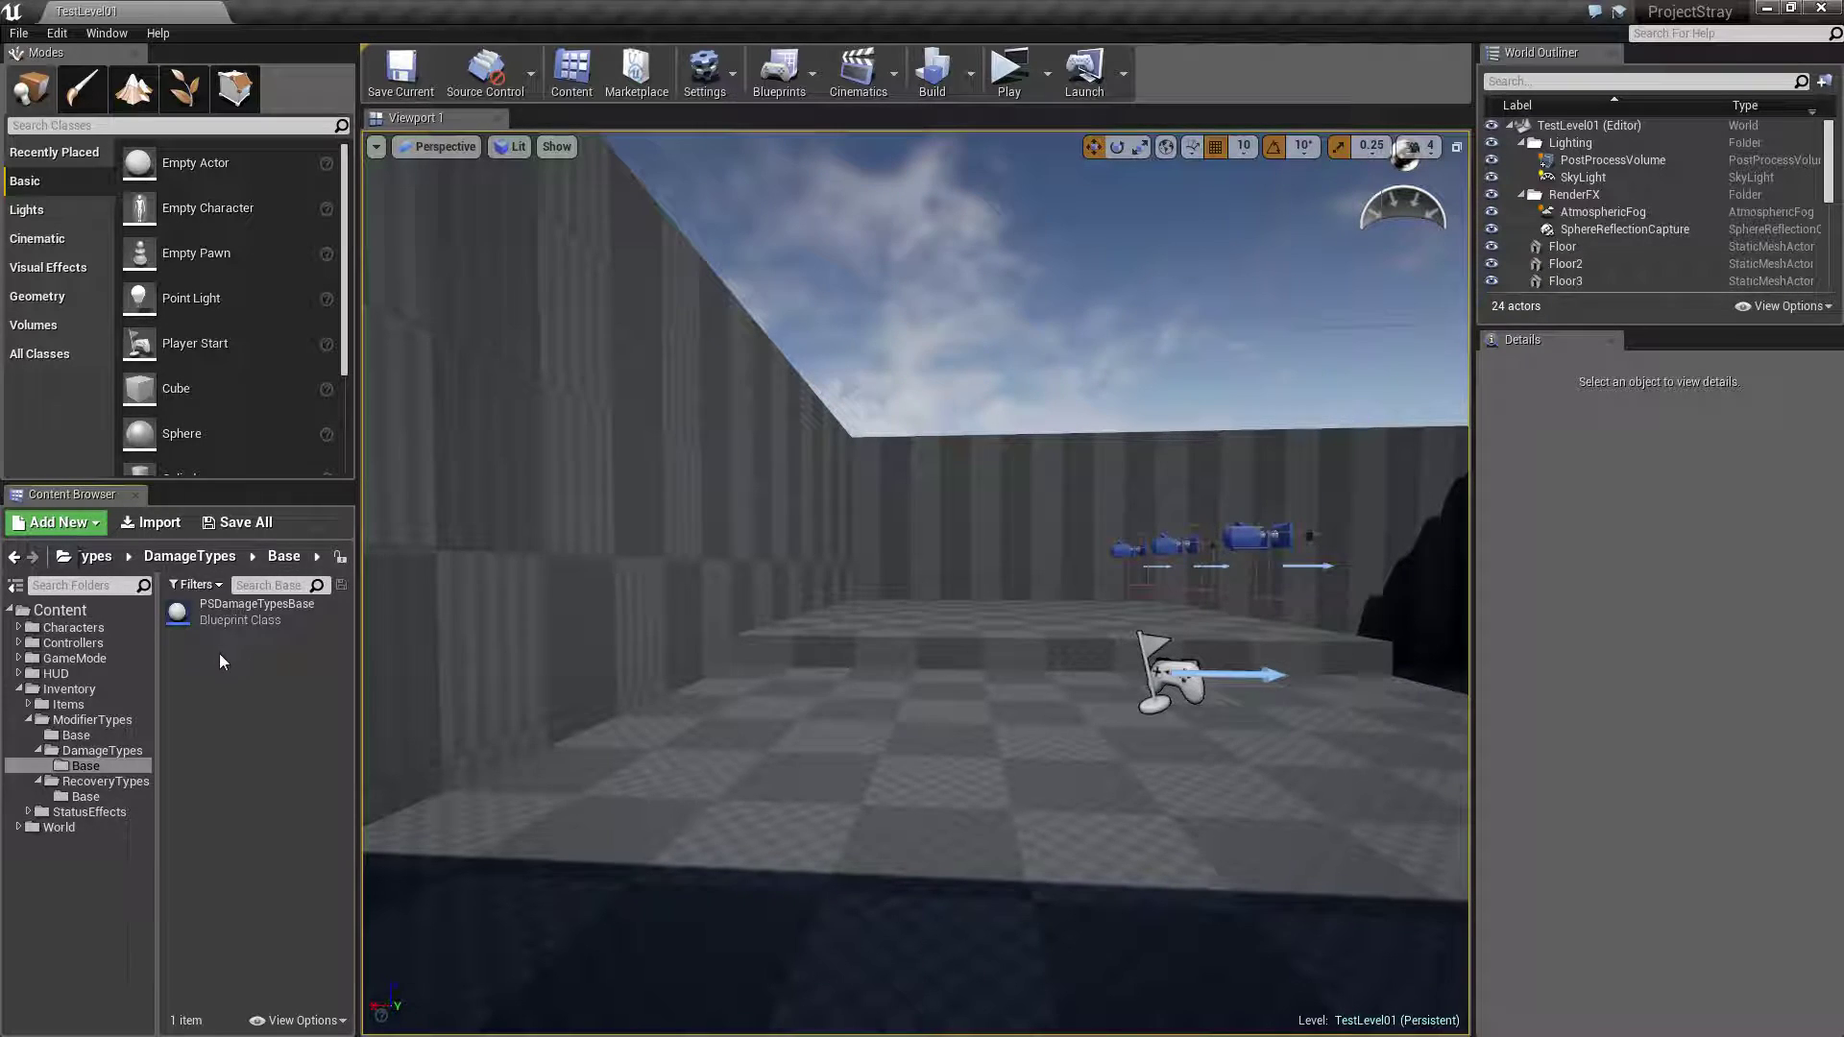
left_click(109, 737)
left_click(88, 765)
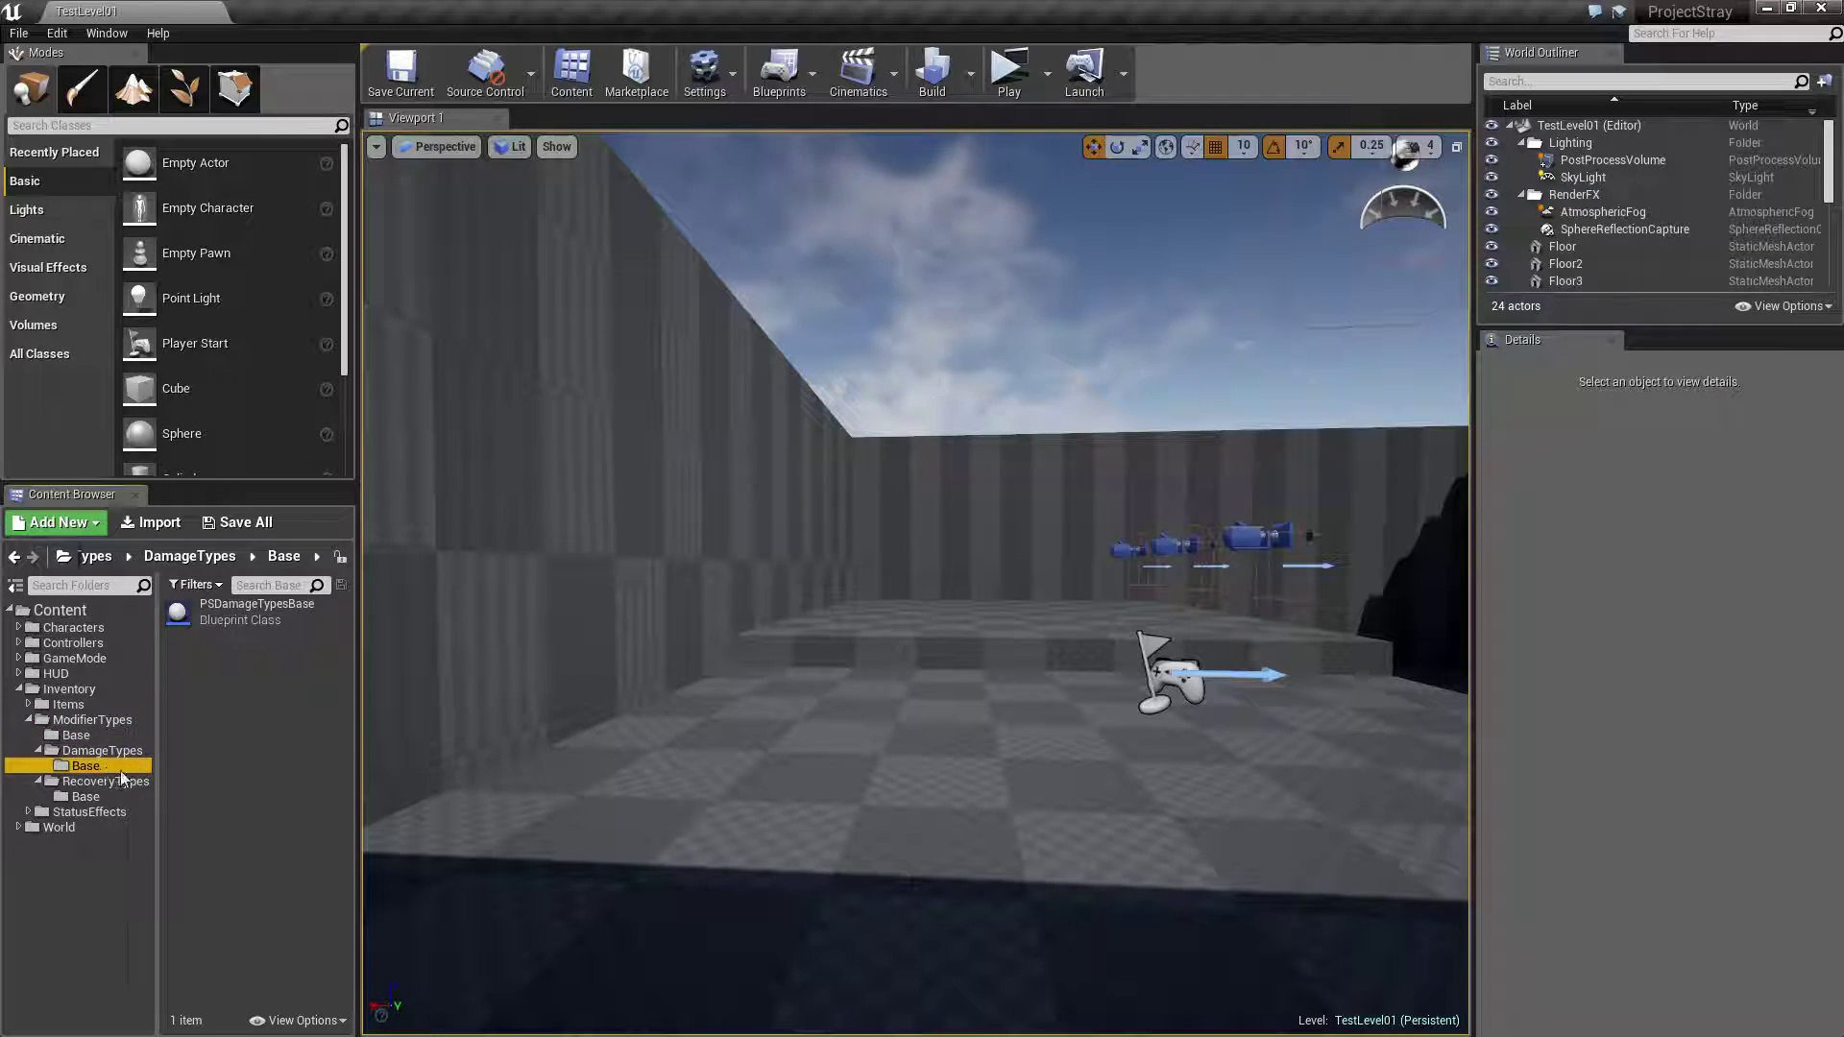
Create a new Data Table in DamageTypes Base using PSModifier Types Struct as its row structure.
right_click(202, 664)
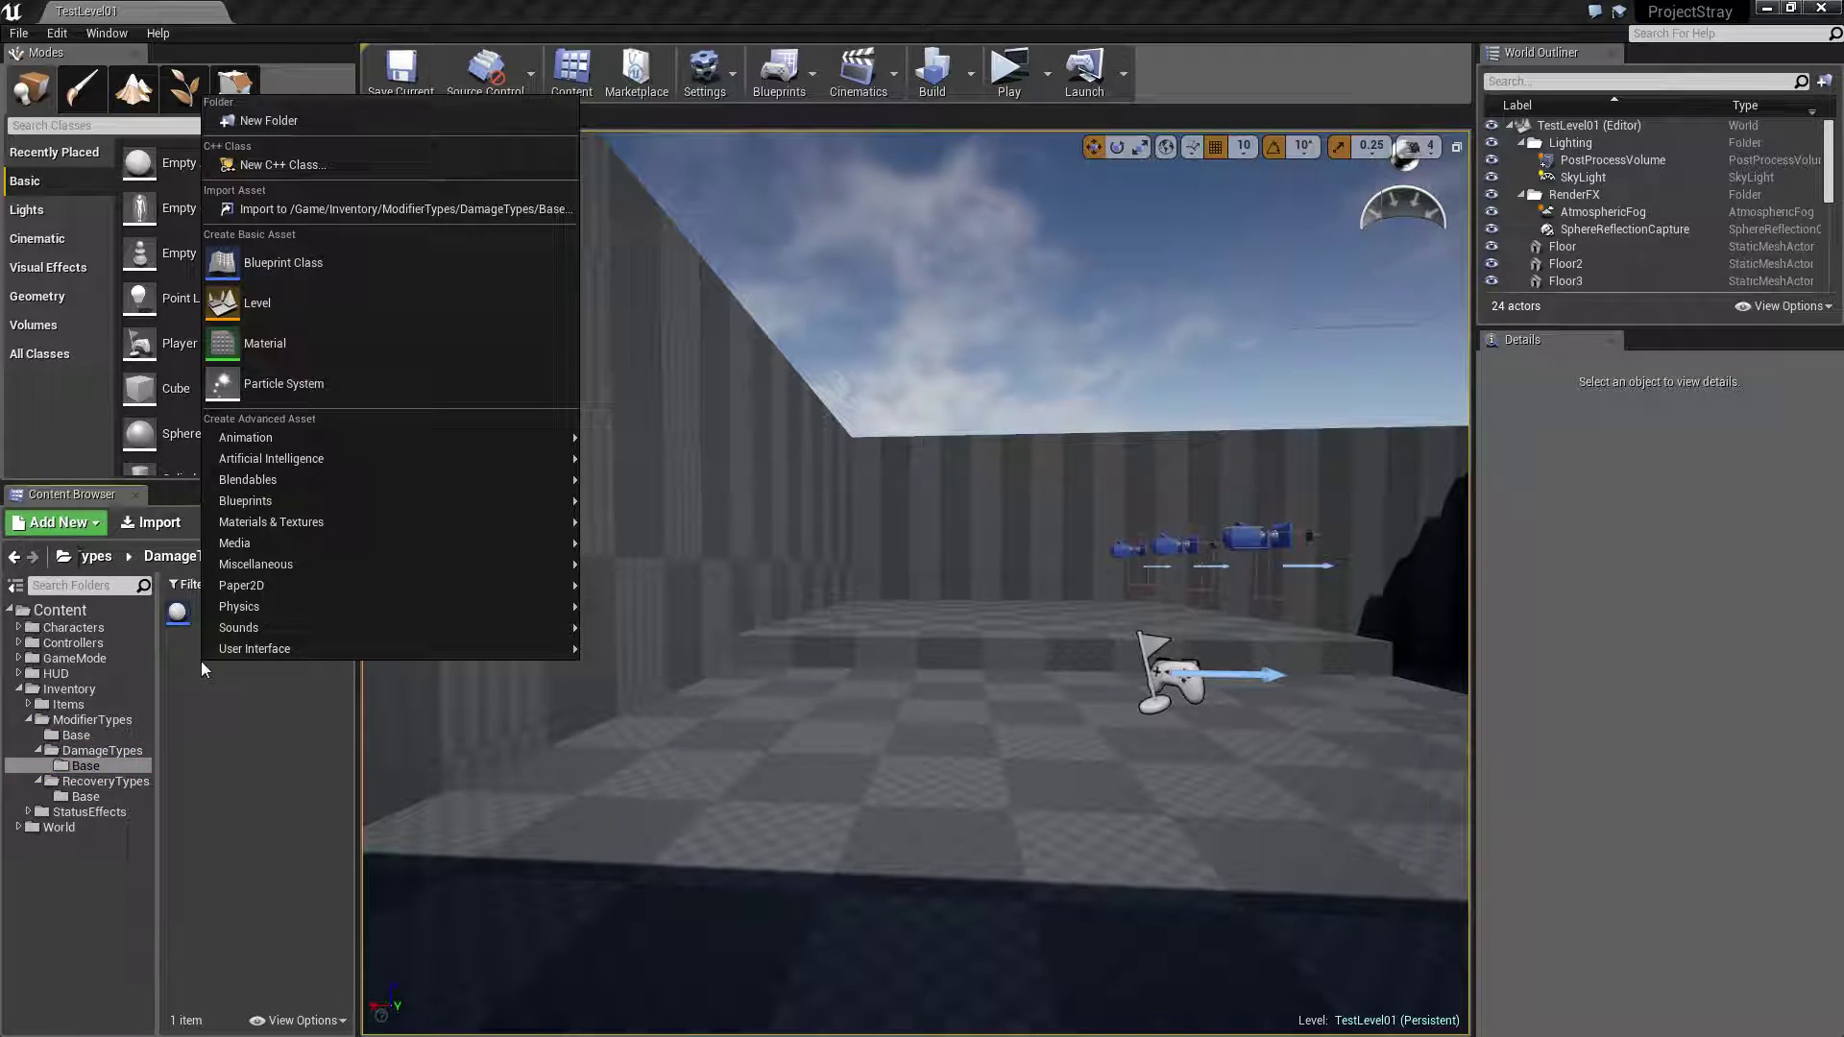
mouse_move(326, 569)
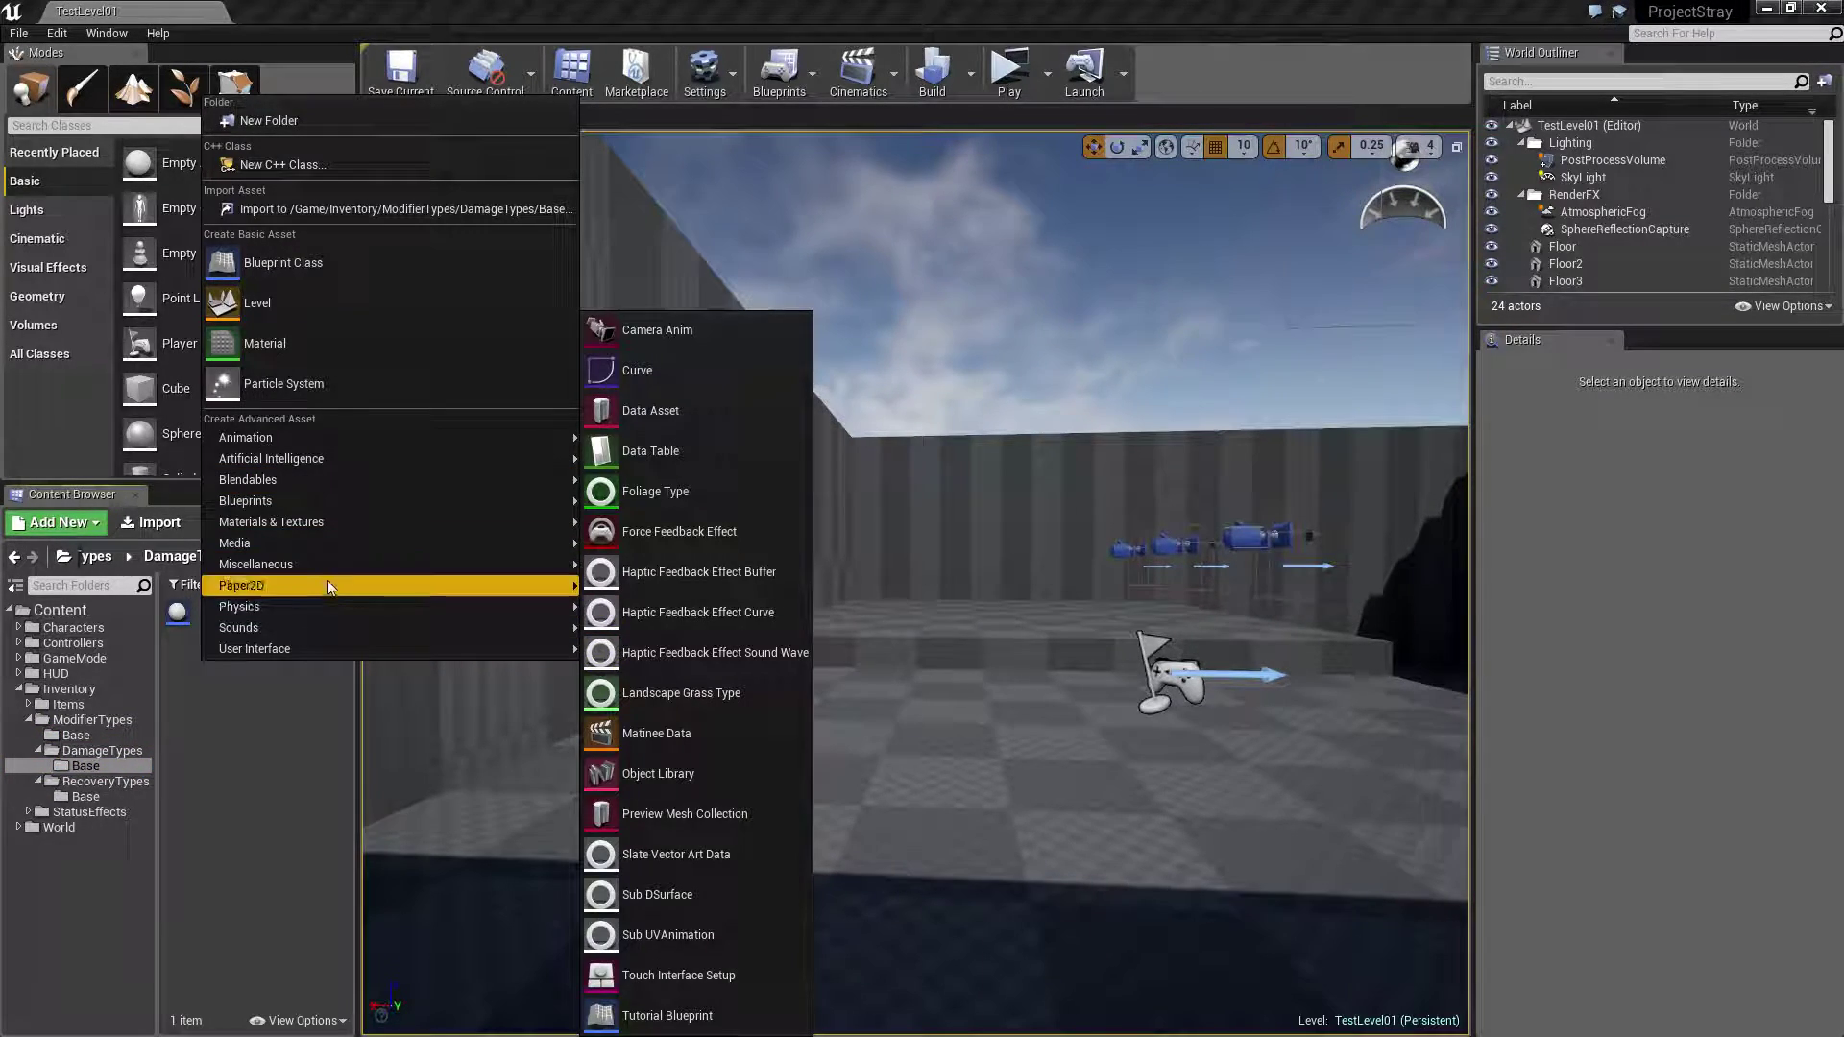
left_click(685, 457)
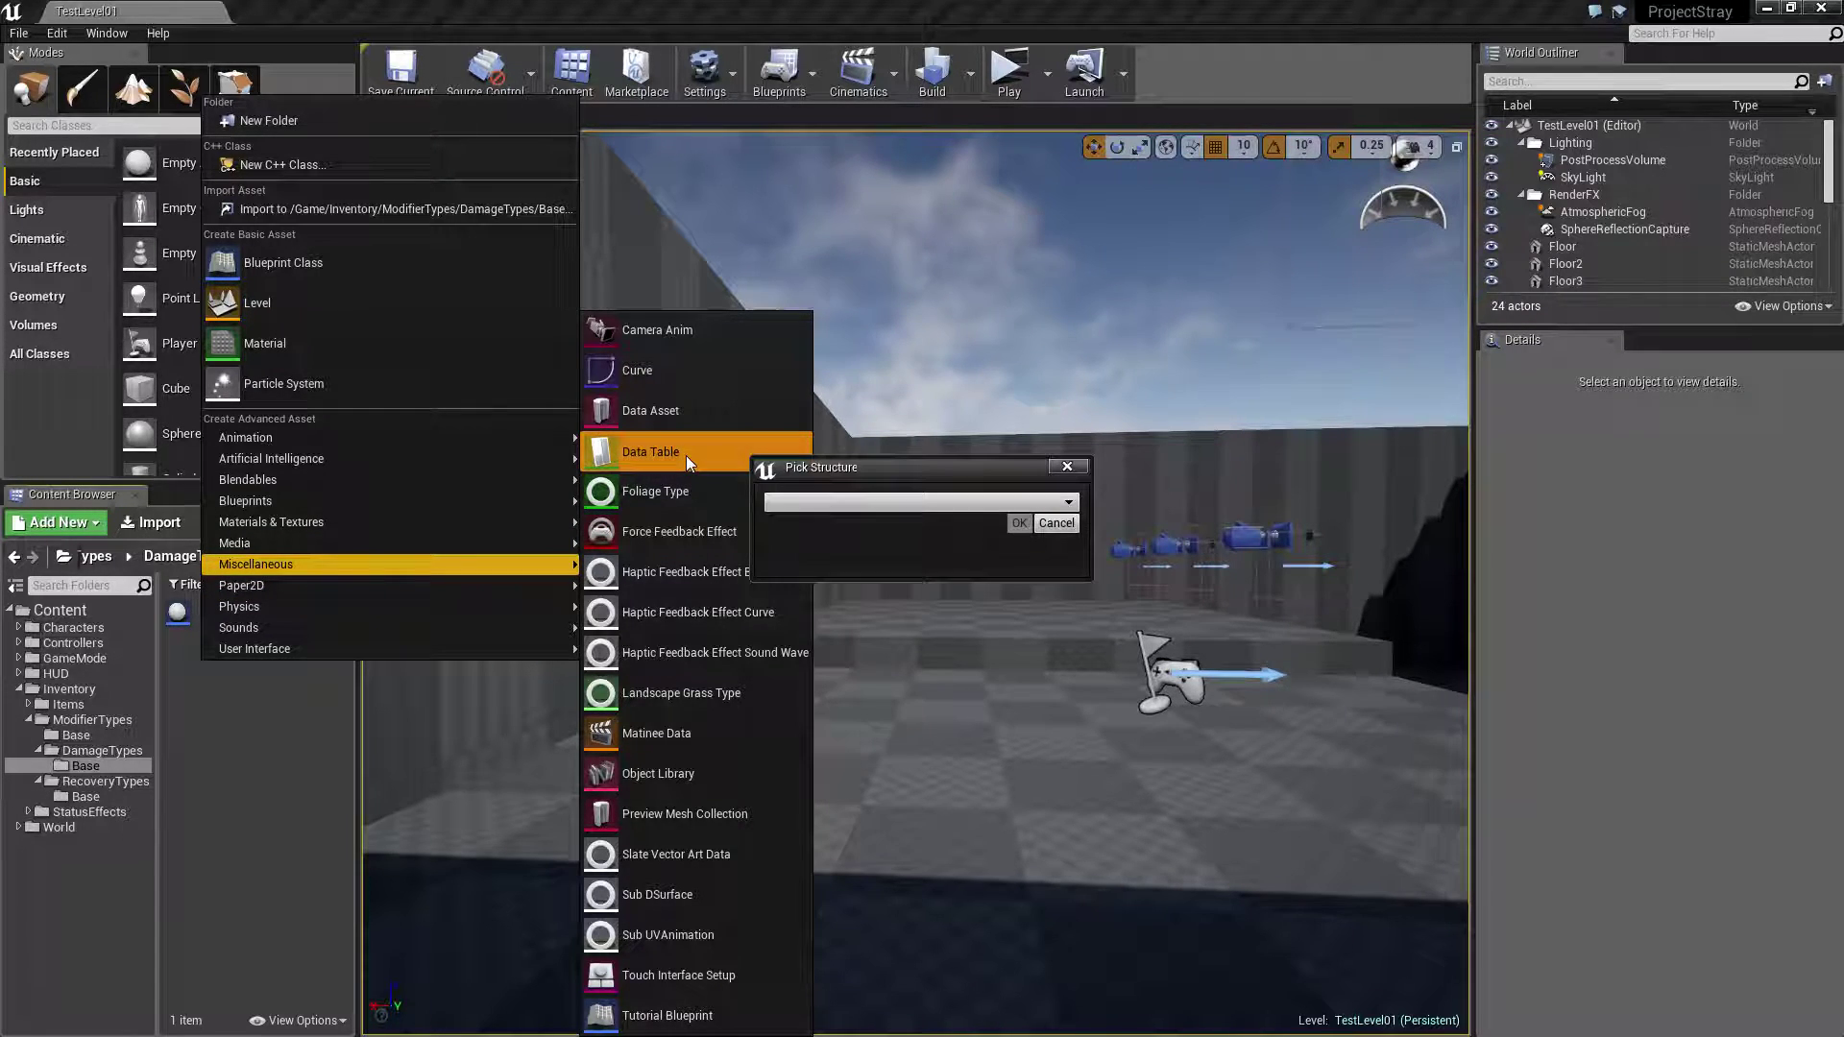
left_click(905, 499)
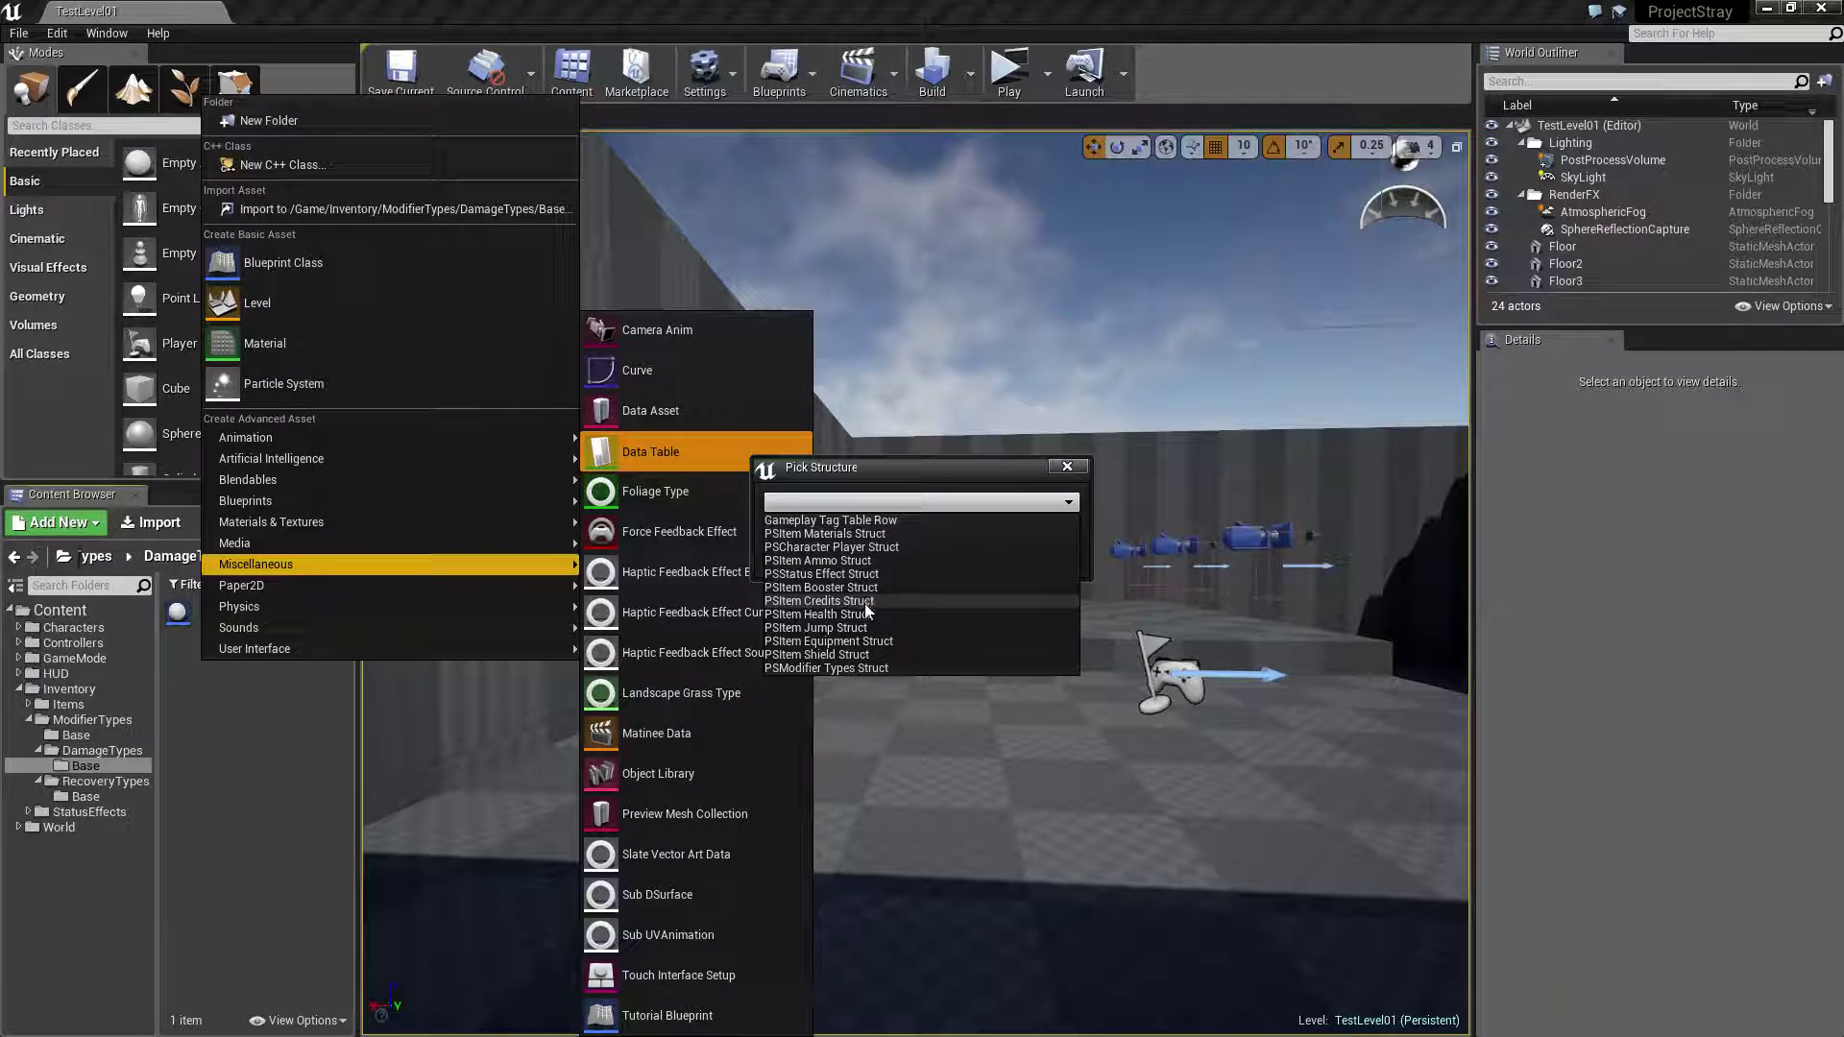
left_click(843, 669)
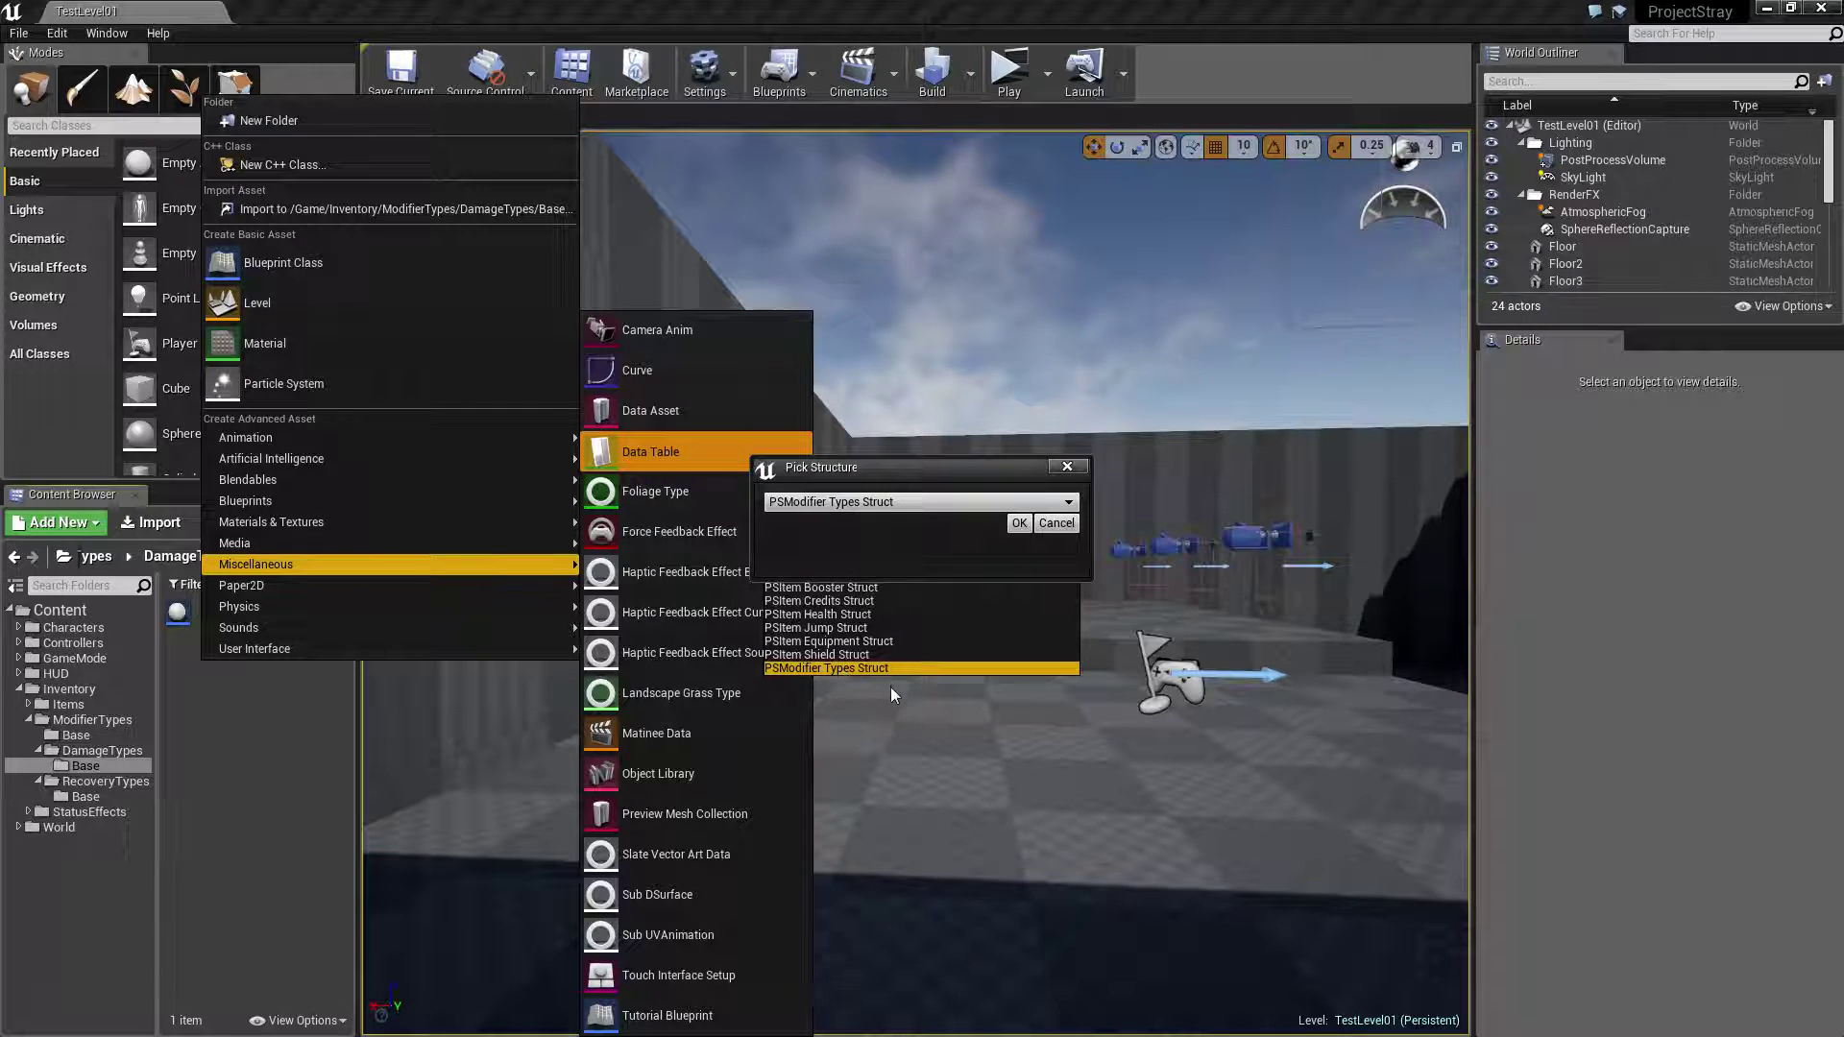
left_click(1019, 524)
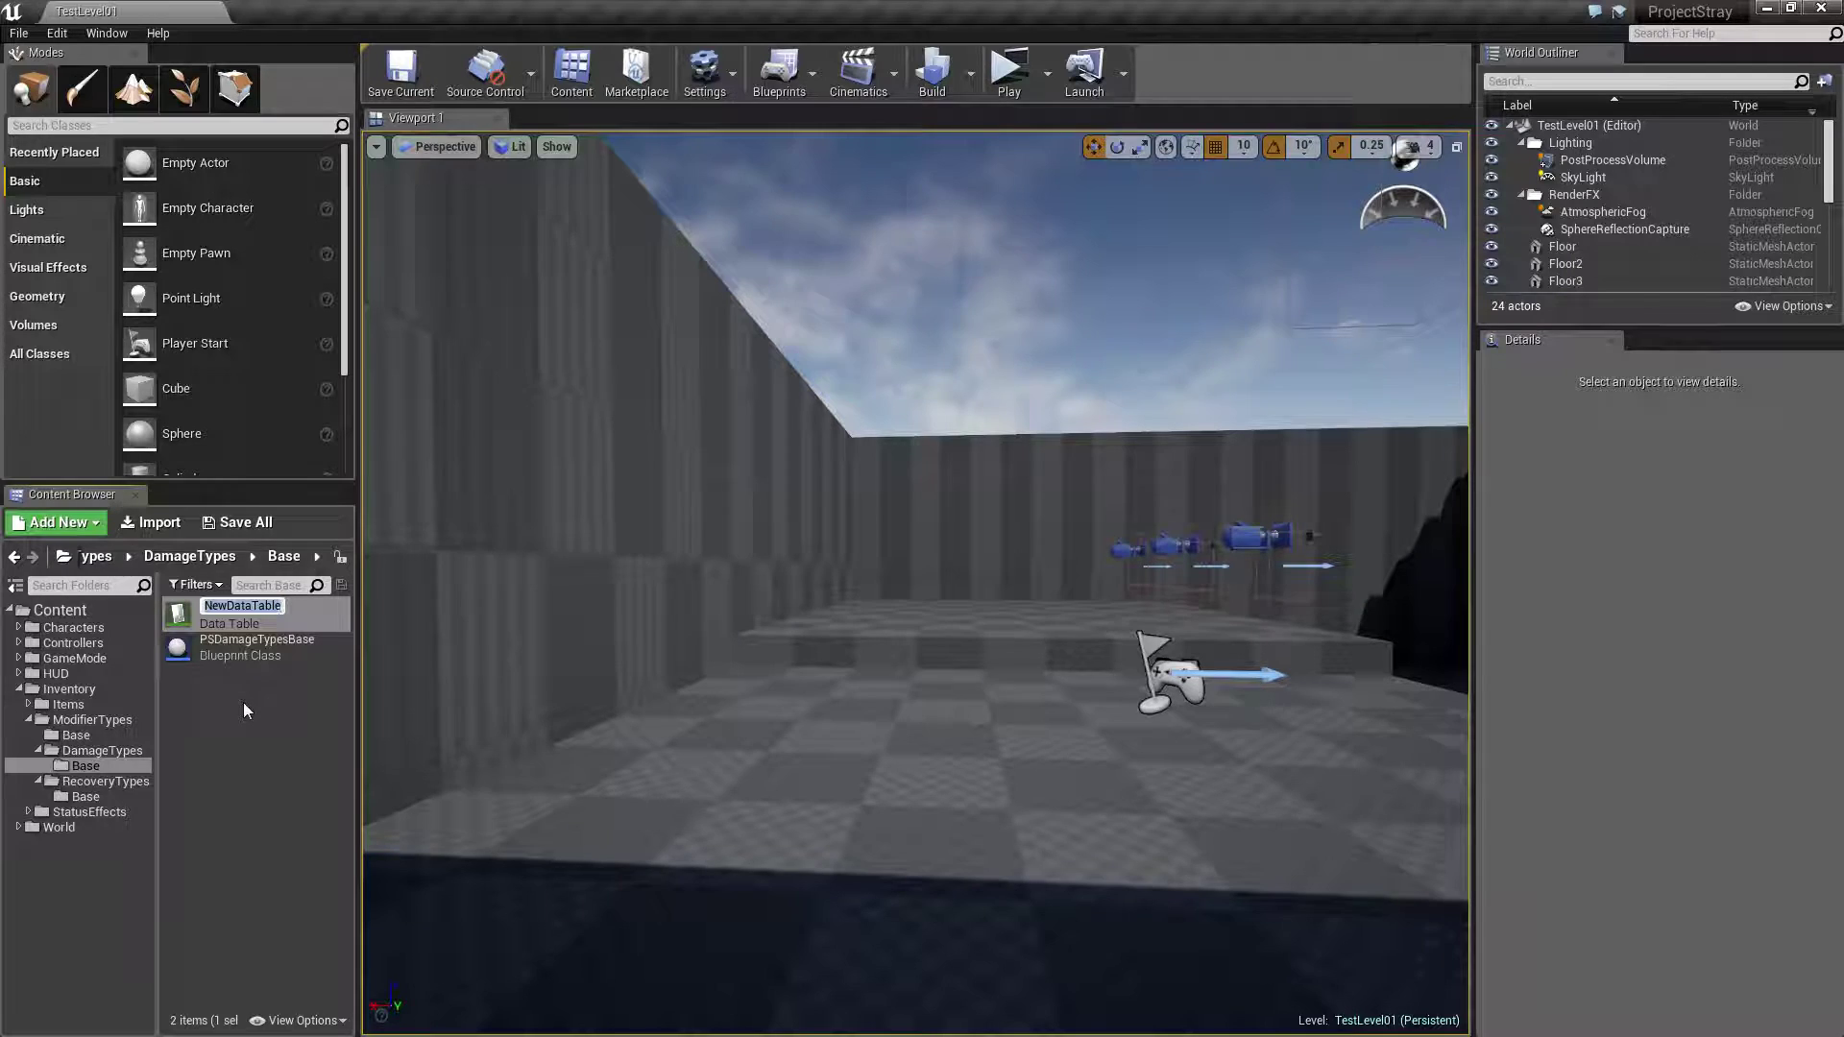
Name the new Data Table asset PSDamageTypesDataTable.
type("PSD")
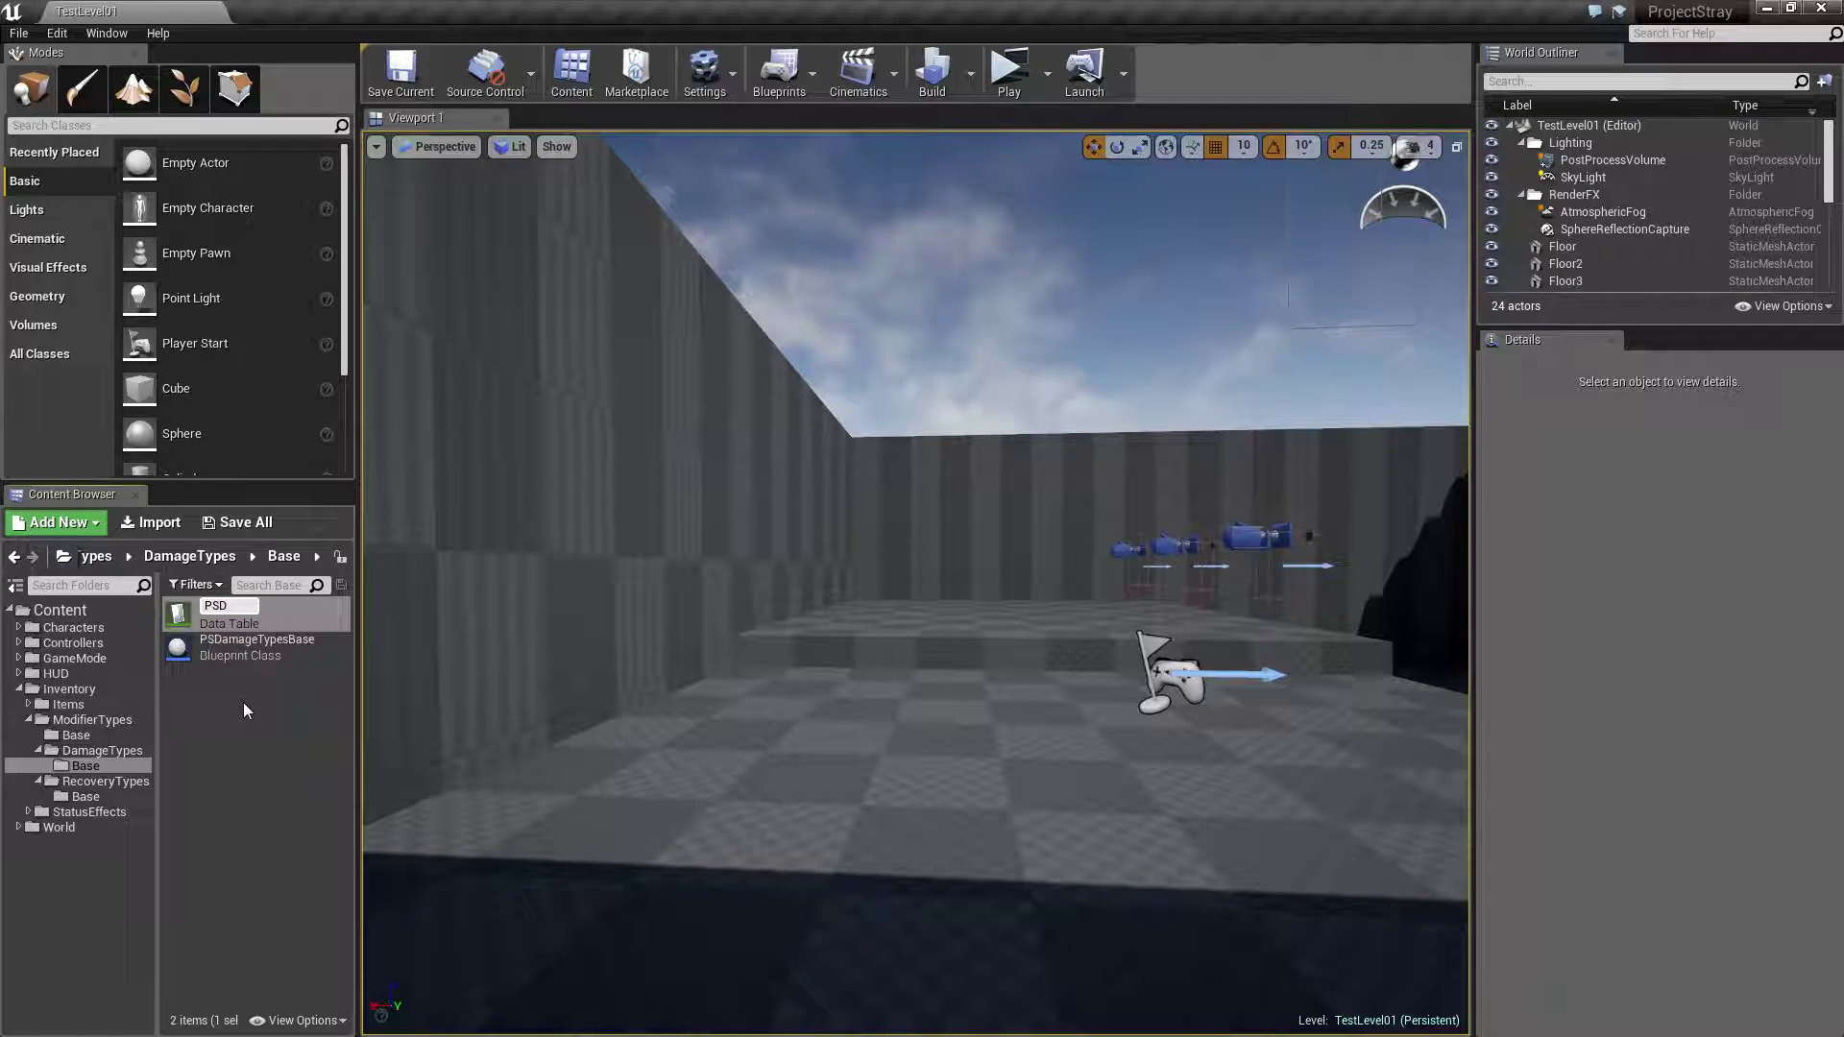
type("amage")
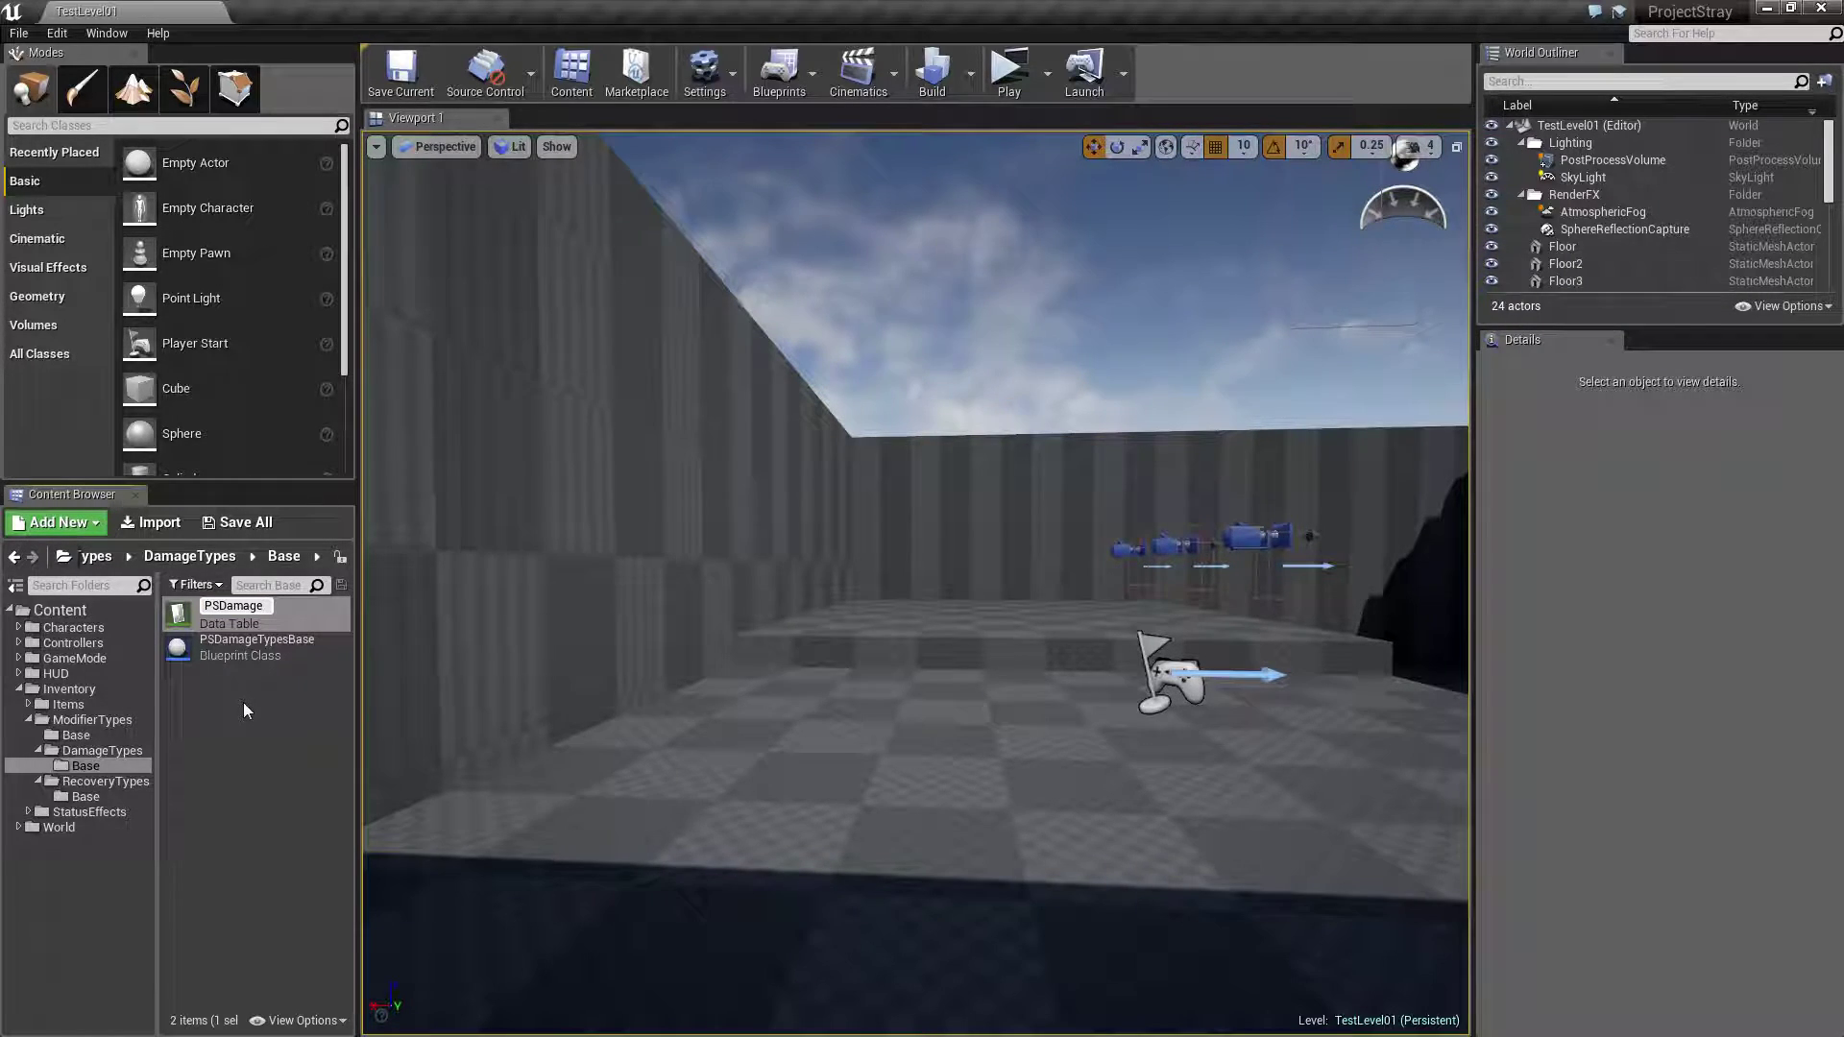
type("Ty")
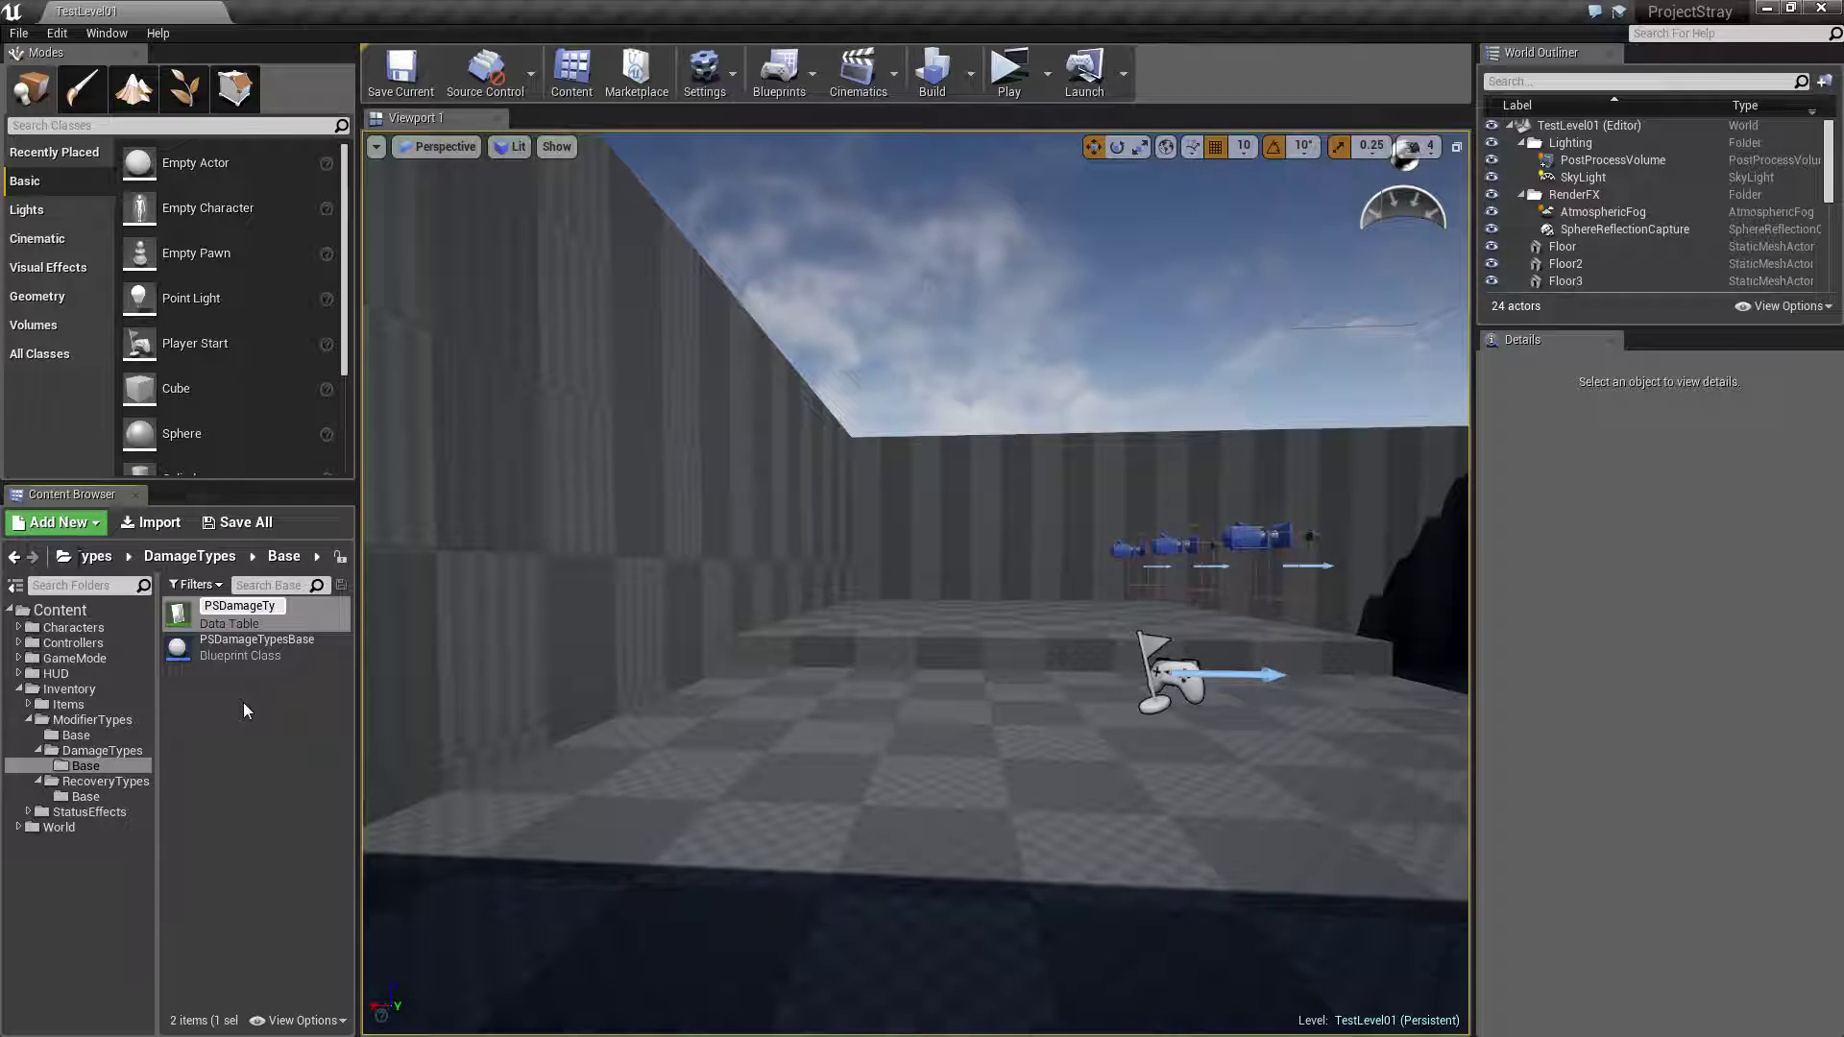
type("pes")
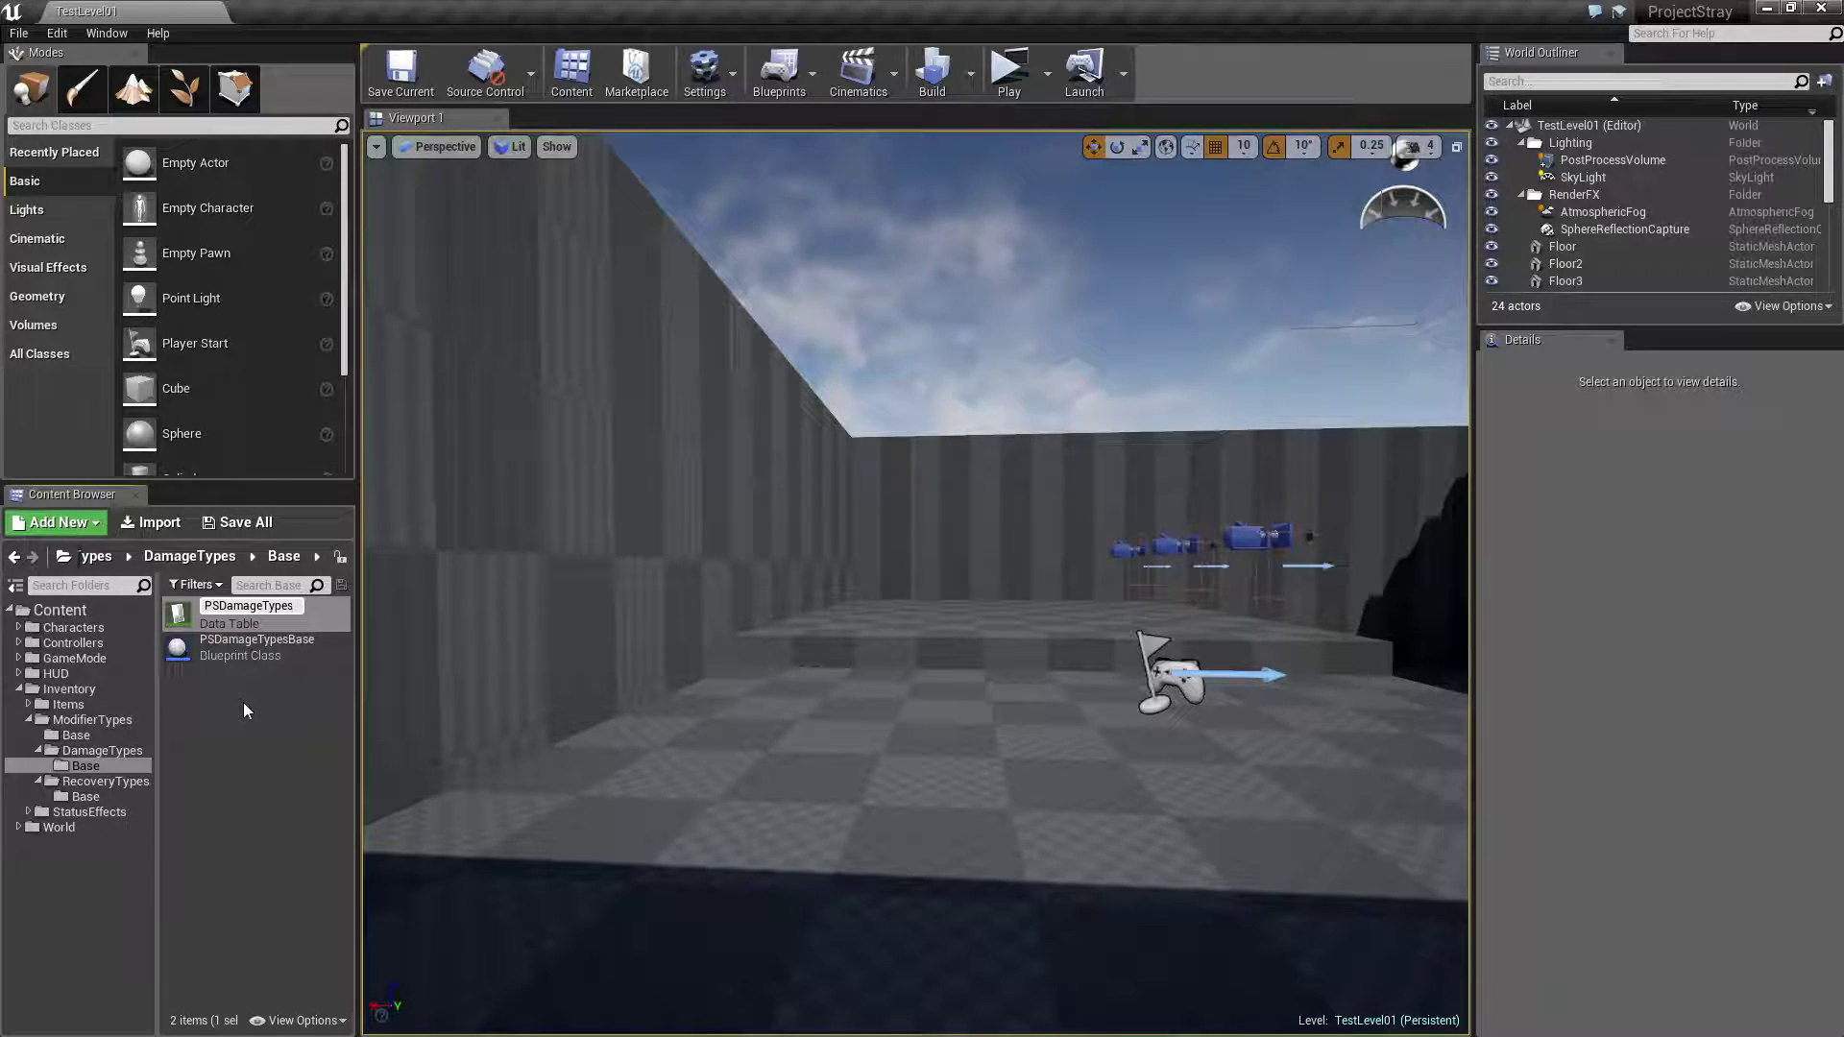
type("Data")
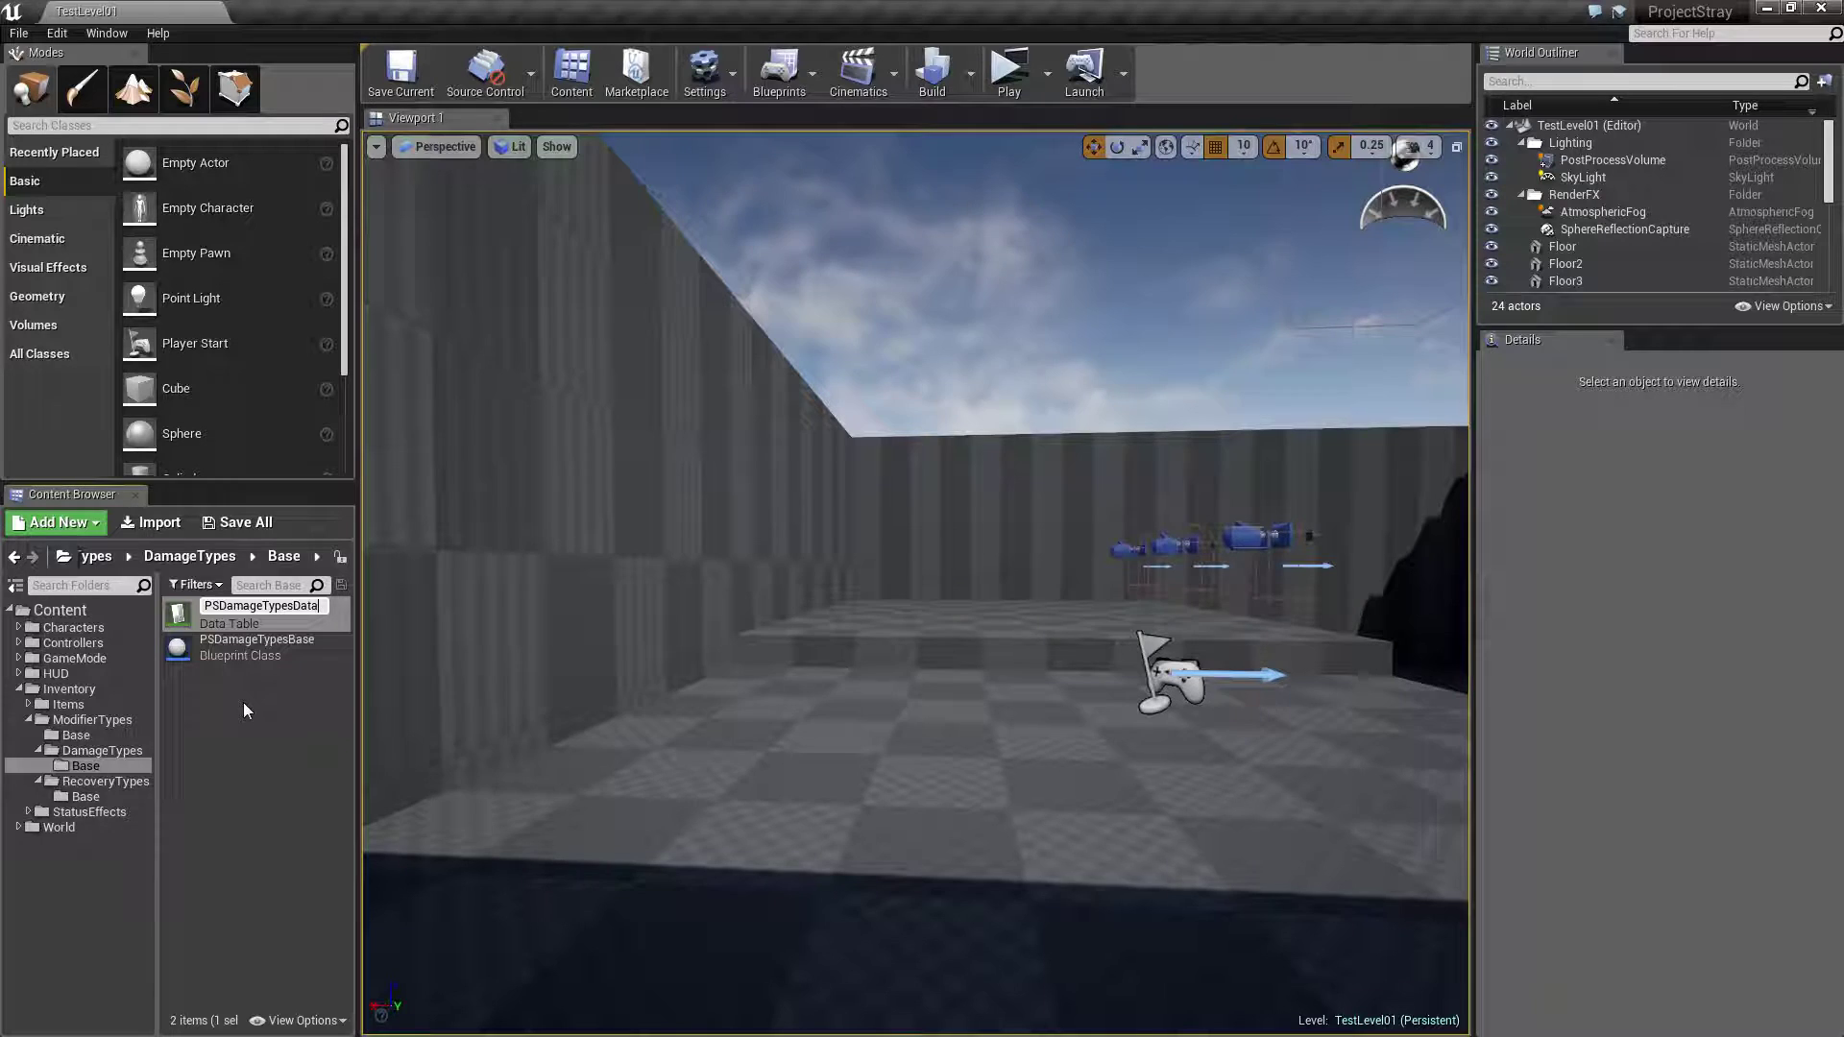
type("Table")
key("Return")
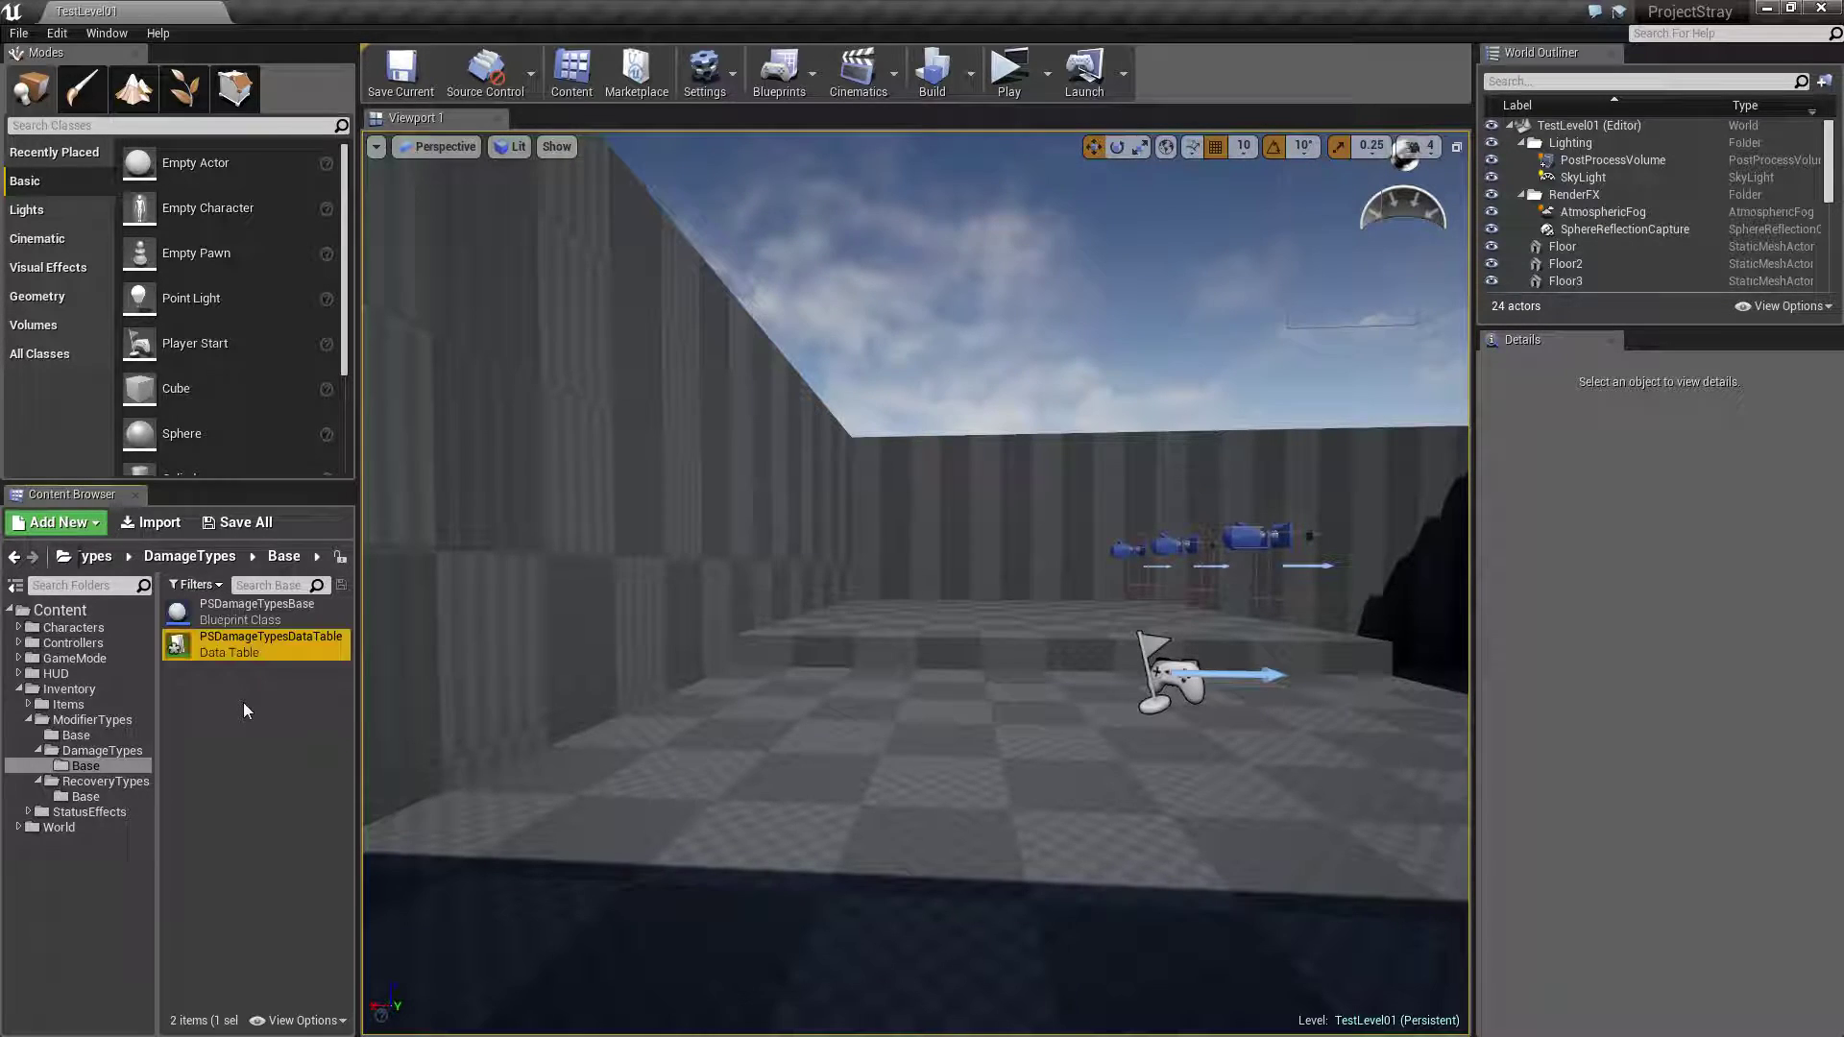
Open the data table, add a first row, and copy PSDamageGeneric's asset name.
double_click(240, 645)
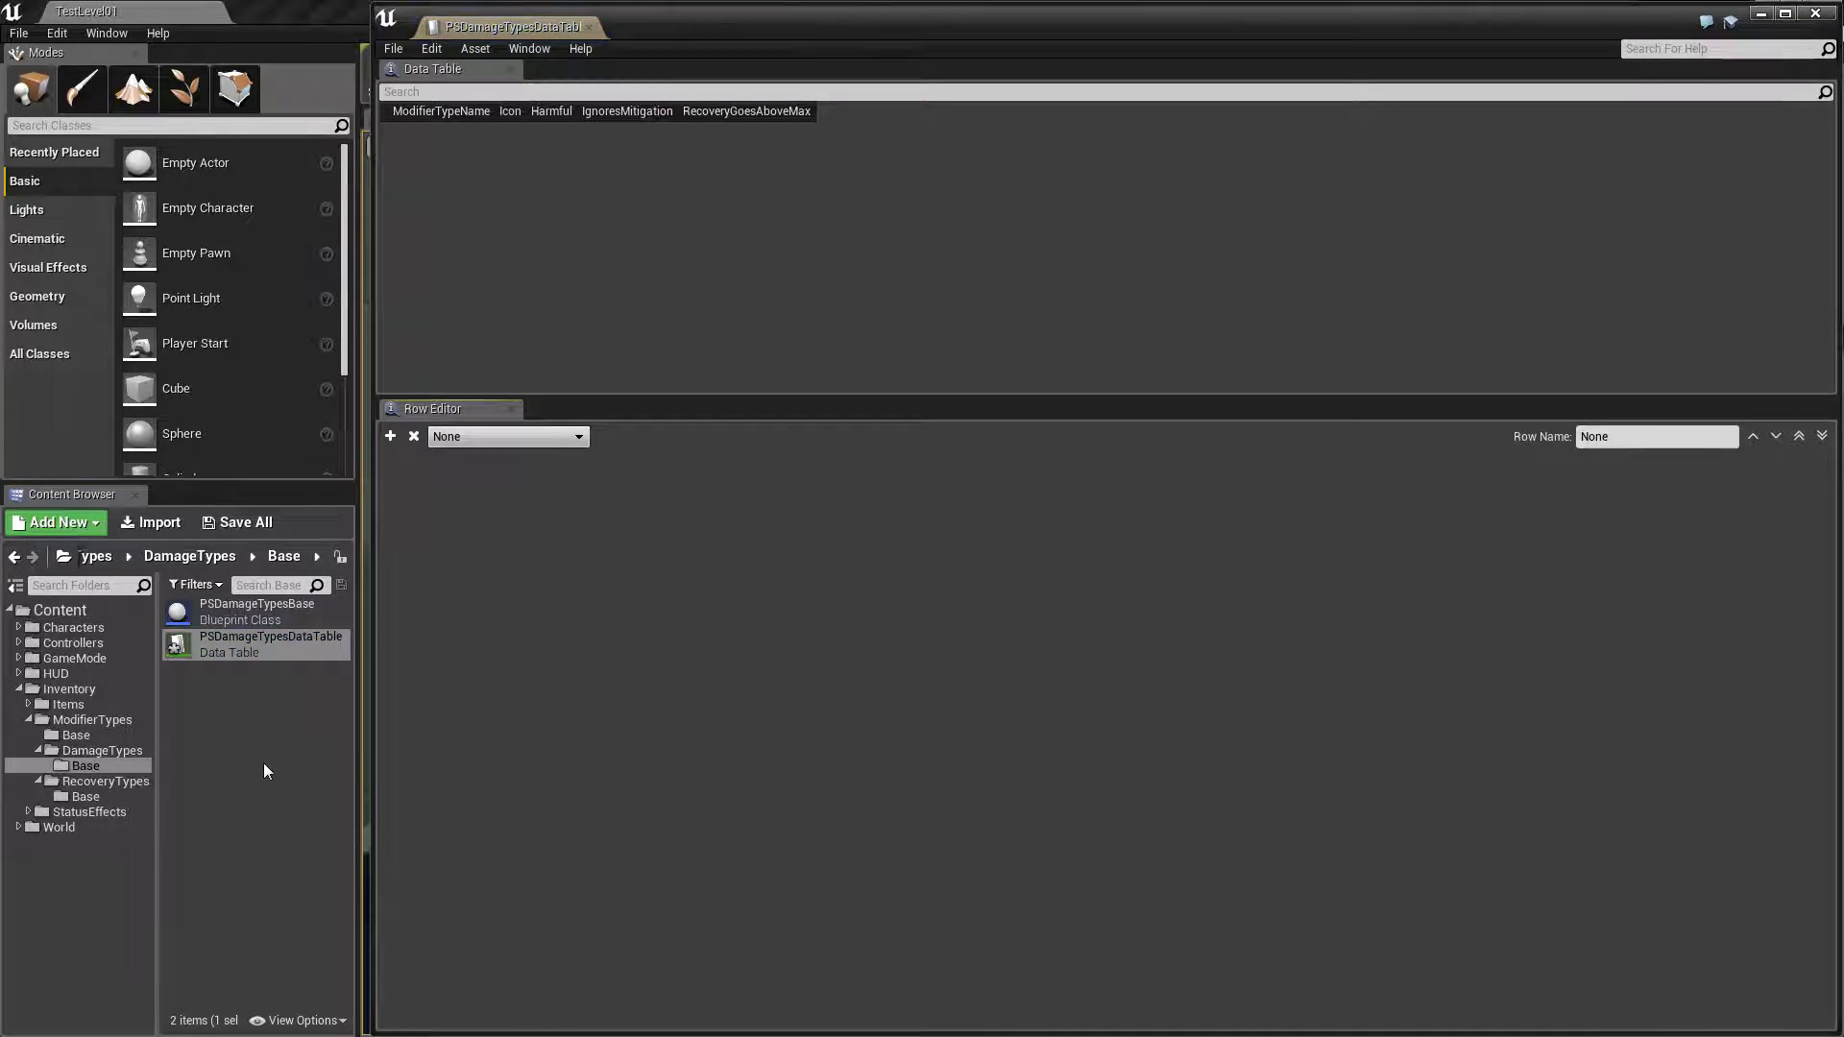
left_click(390, 437)
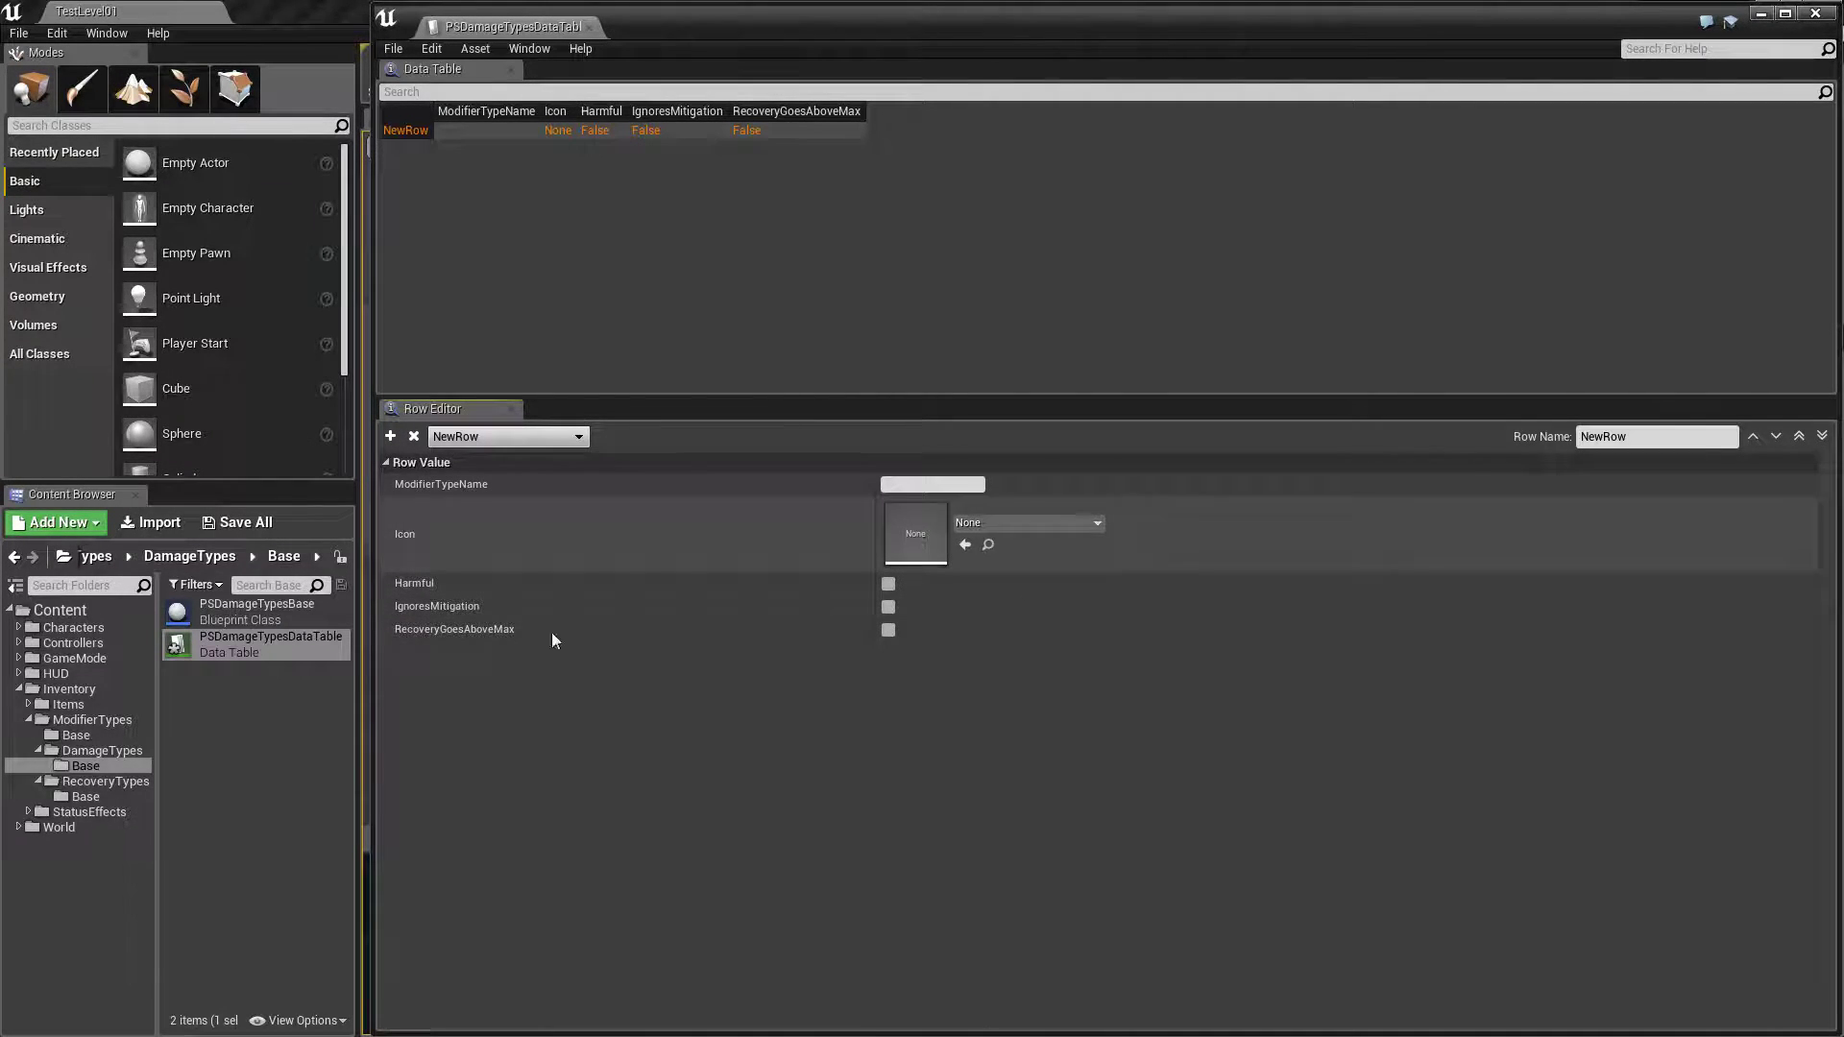
left_click(100, 752)
left_click(236, 644)
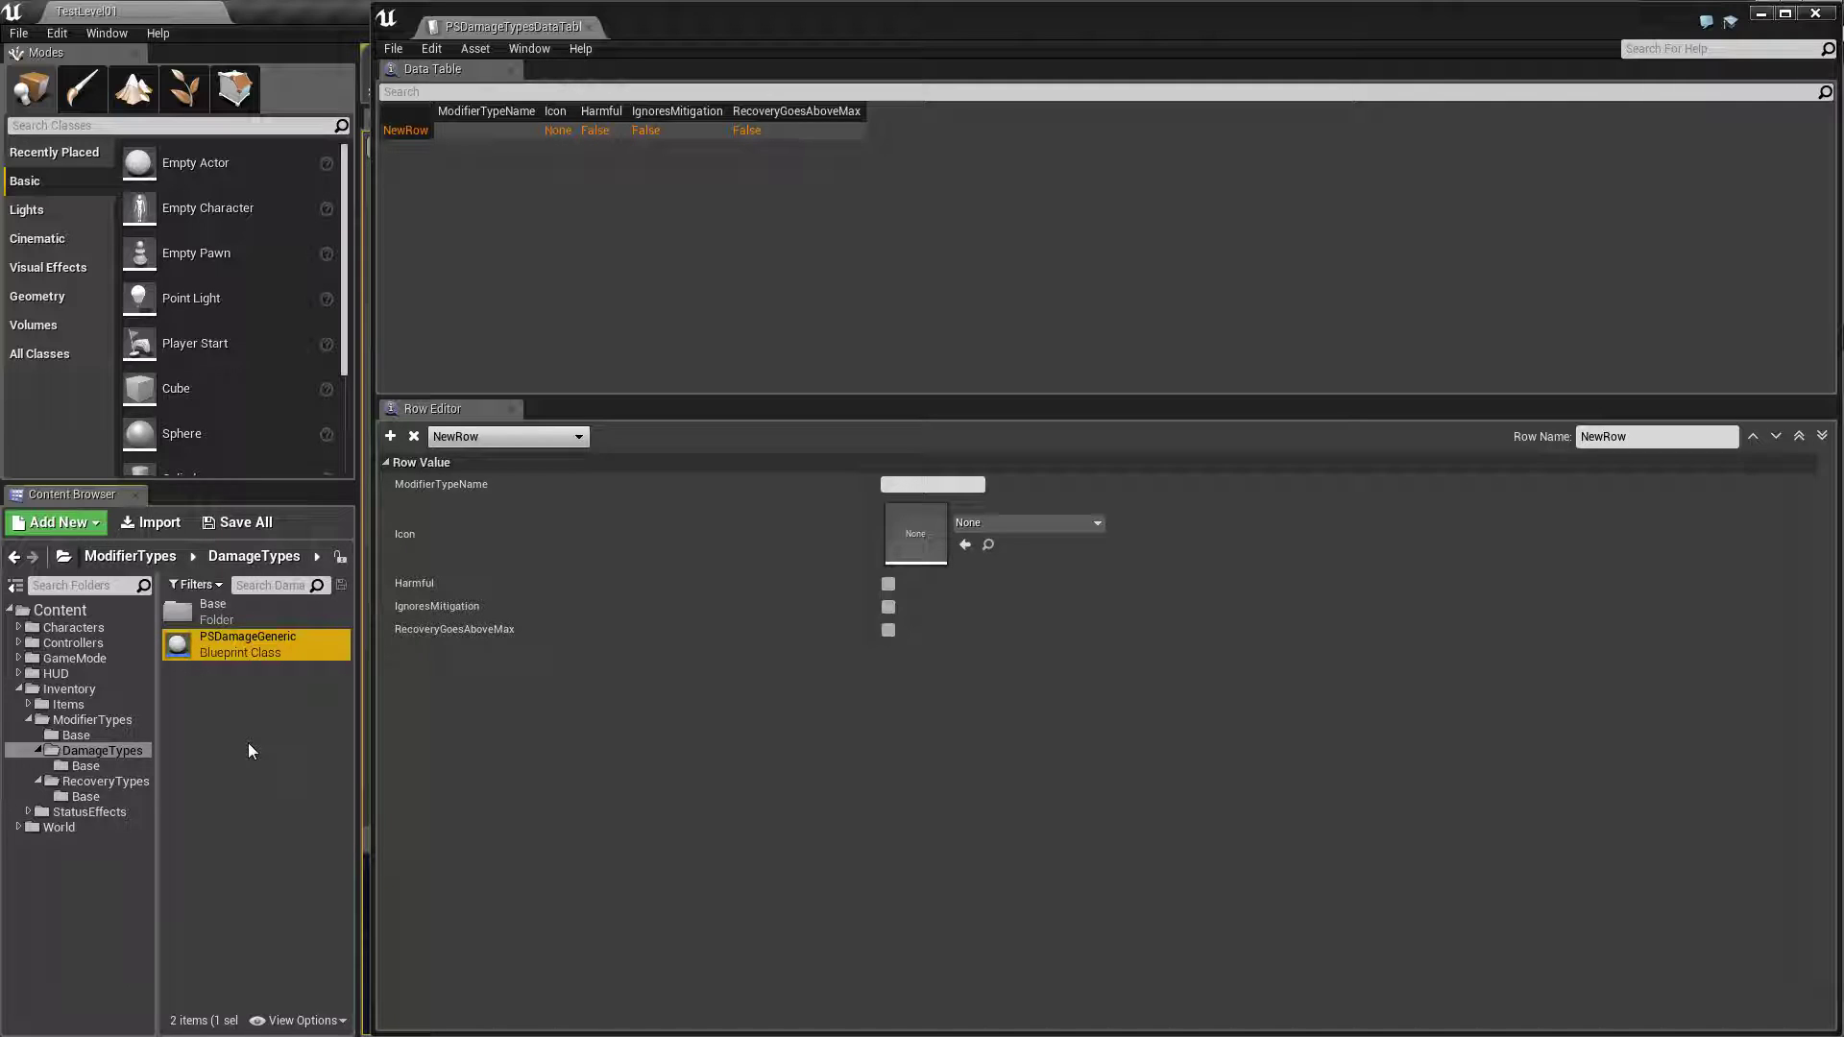
left_click(271, 641)
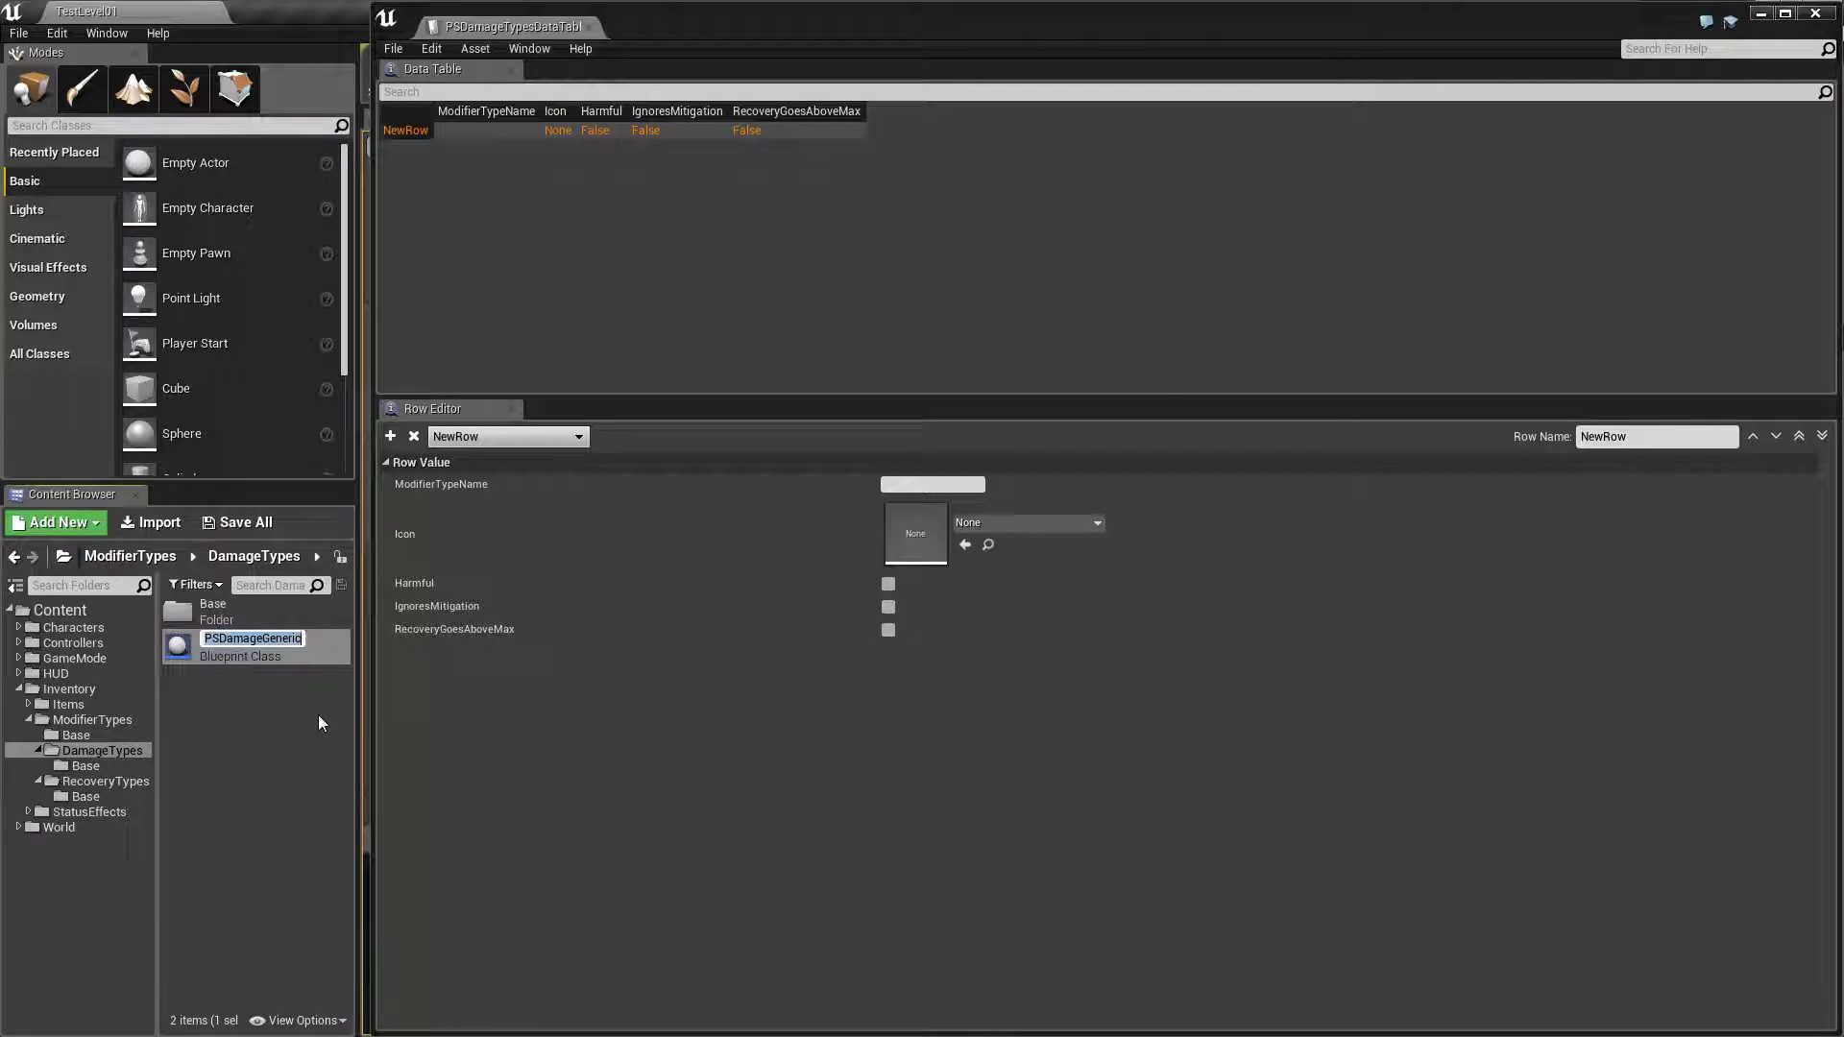
left_click(269, 711)
Name the first row PSDamageGeneric and add several more blank rows.
left_click(411, 131)
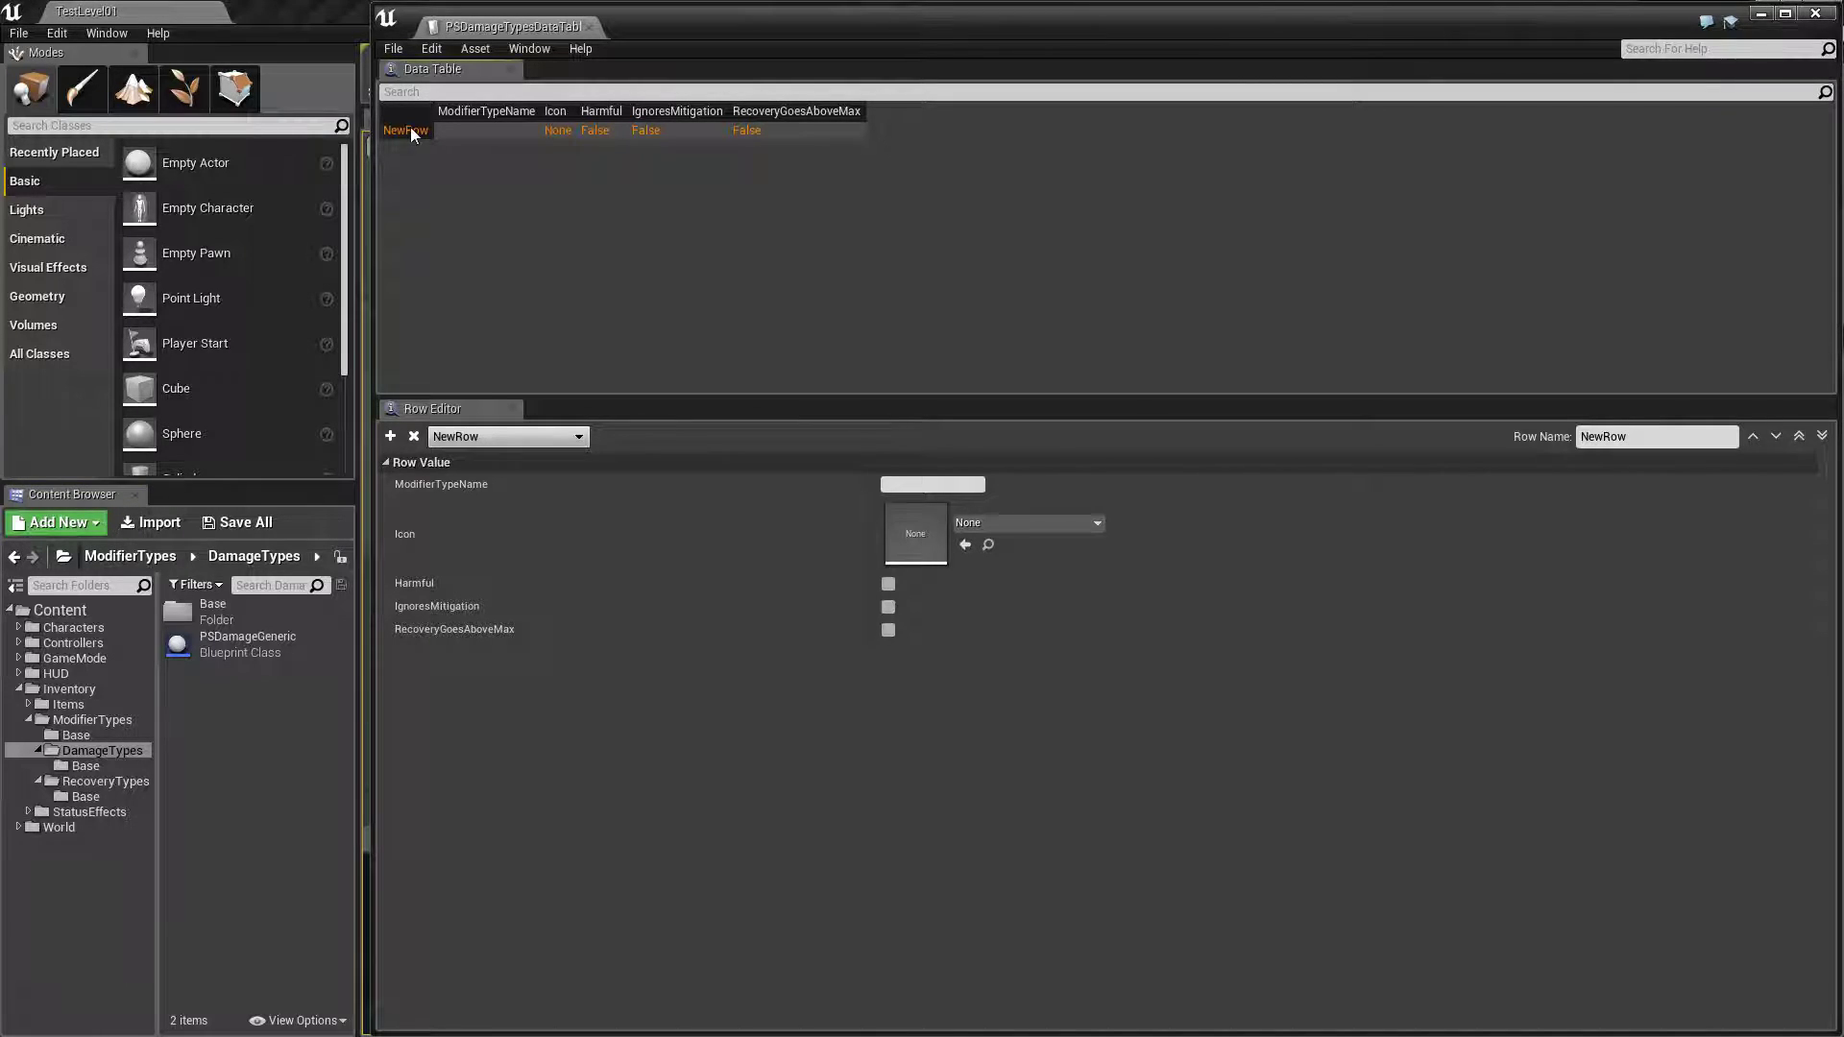
left_click(1712, 434)
type("PSDamageGeneric")
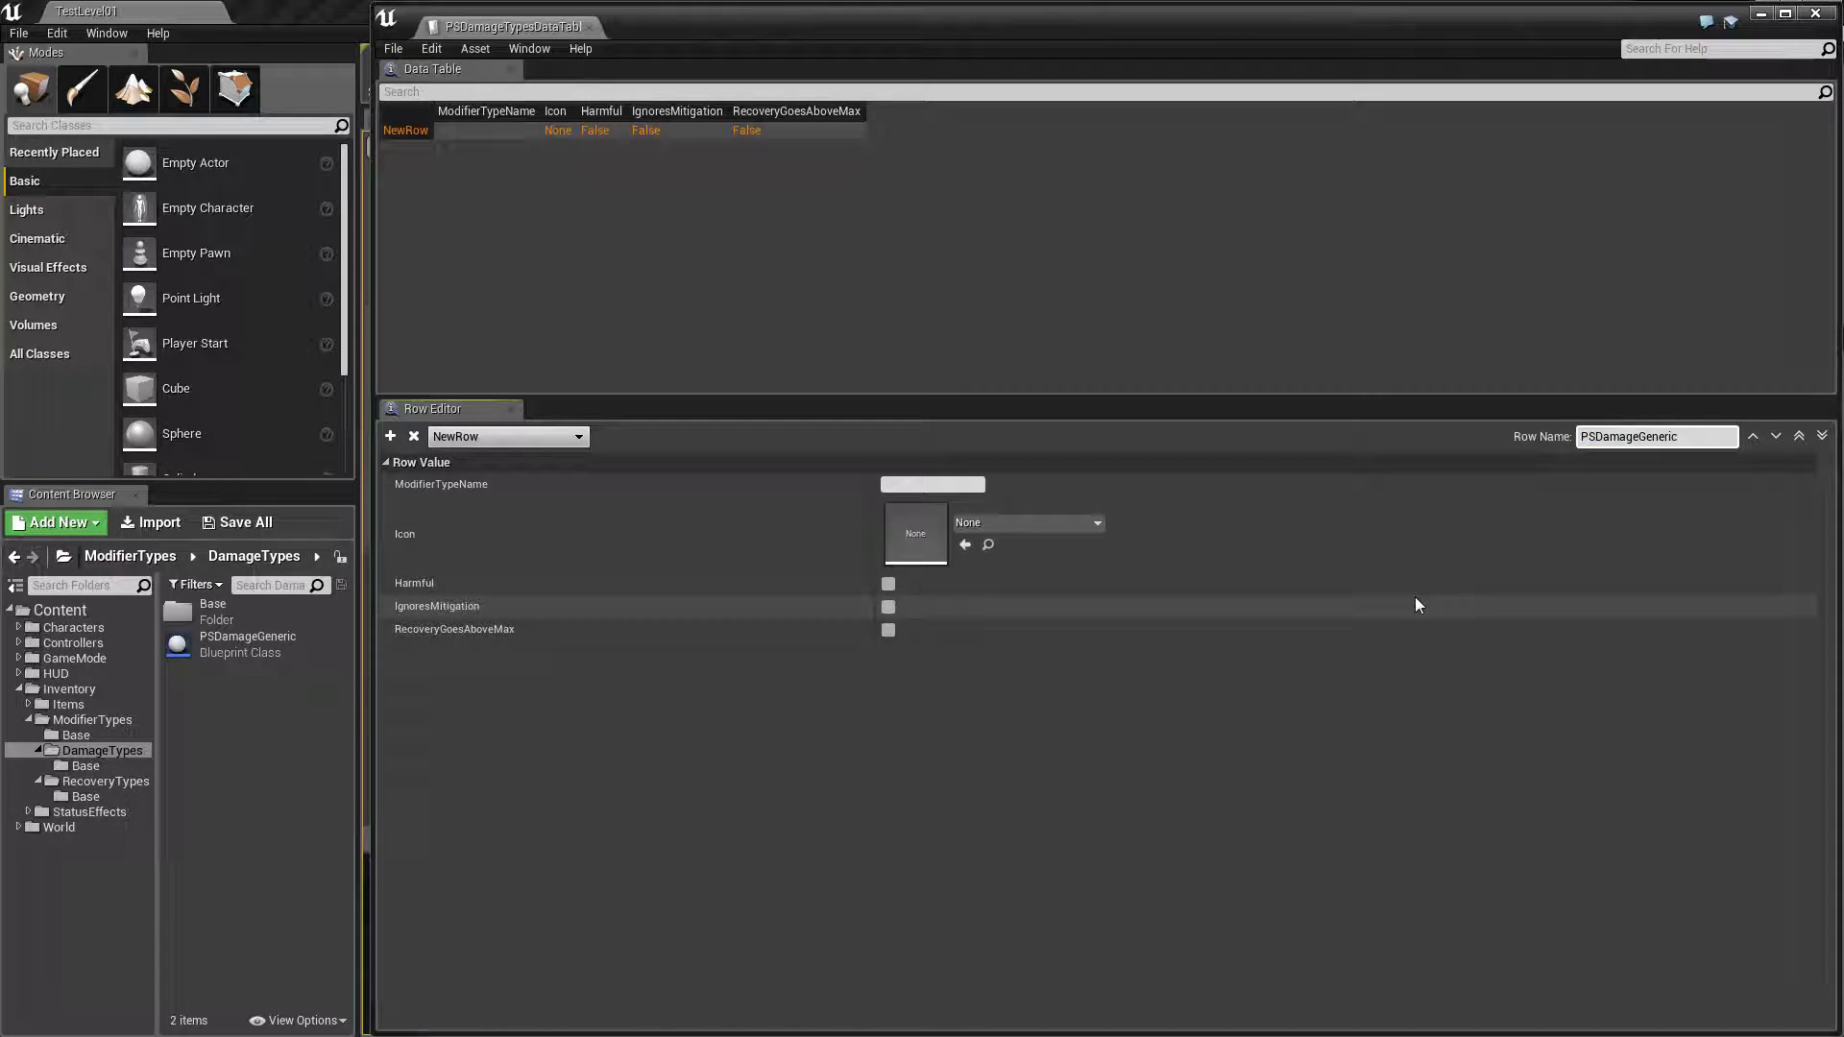
key("Return")
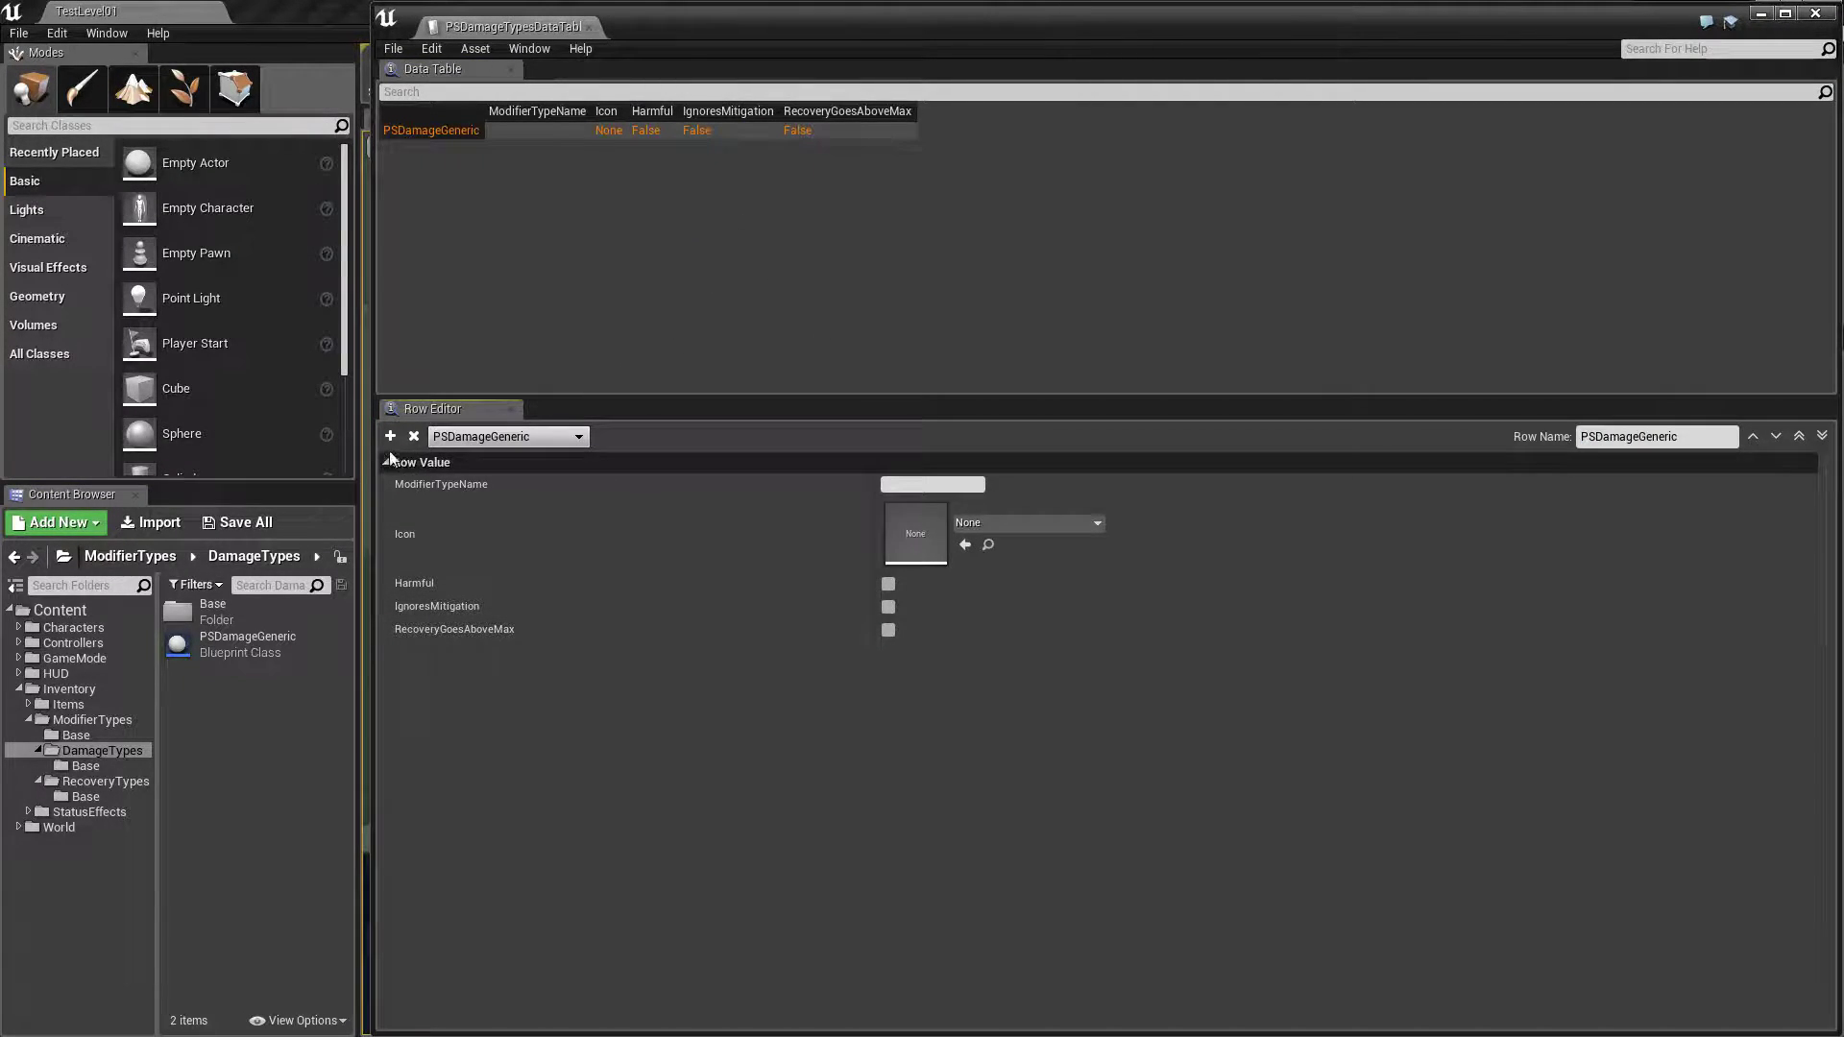
left_click(391, 437)
double_click(391, 437)
Delete the surplus blank rows, leaving only PSDamageGeneric and one NewRow.
double_click(391, 437)
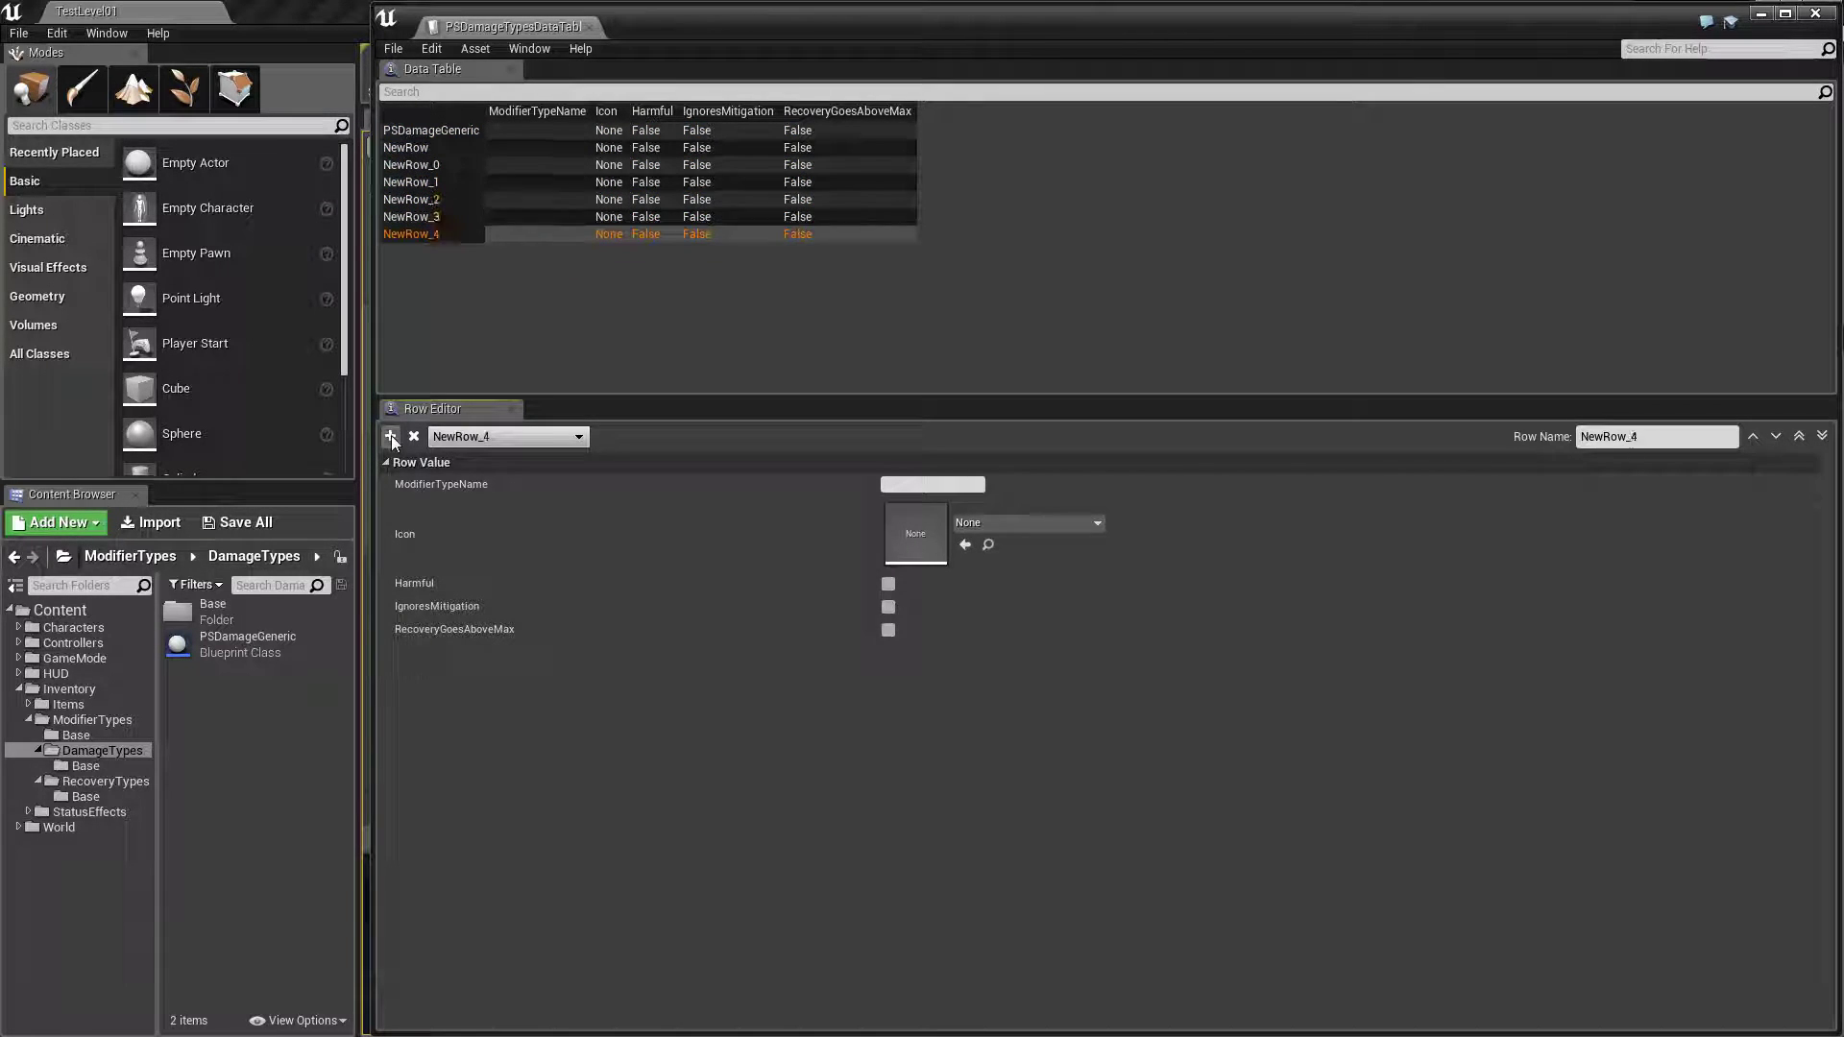
double_click(390, 437)
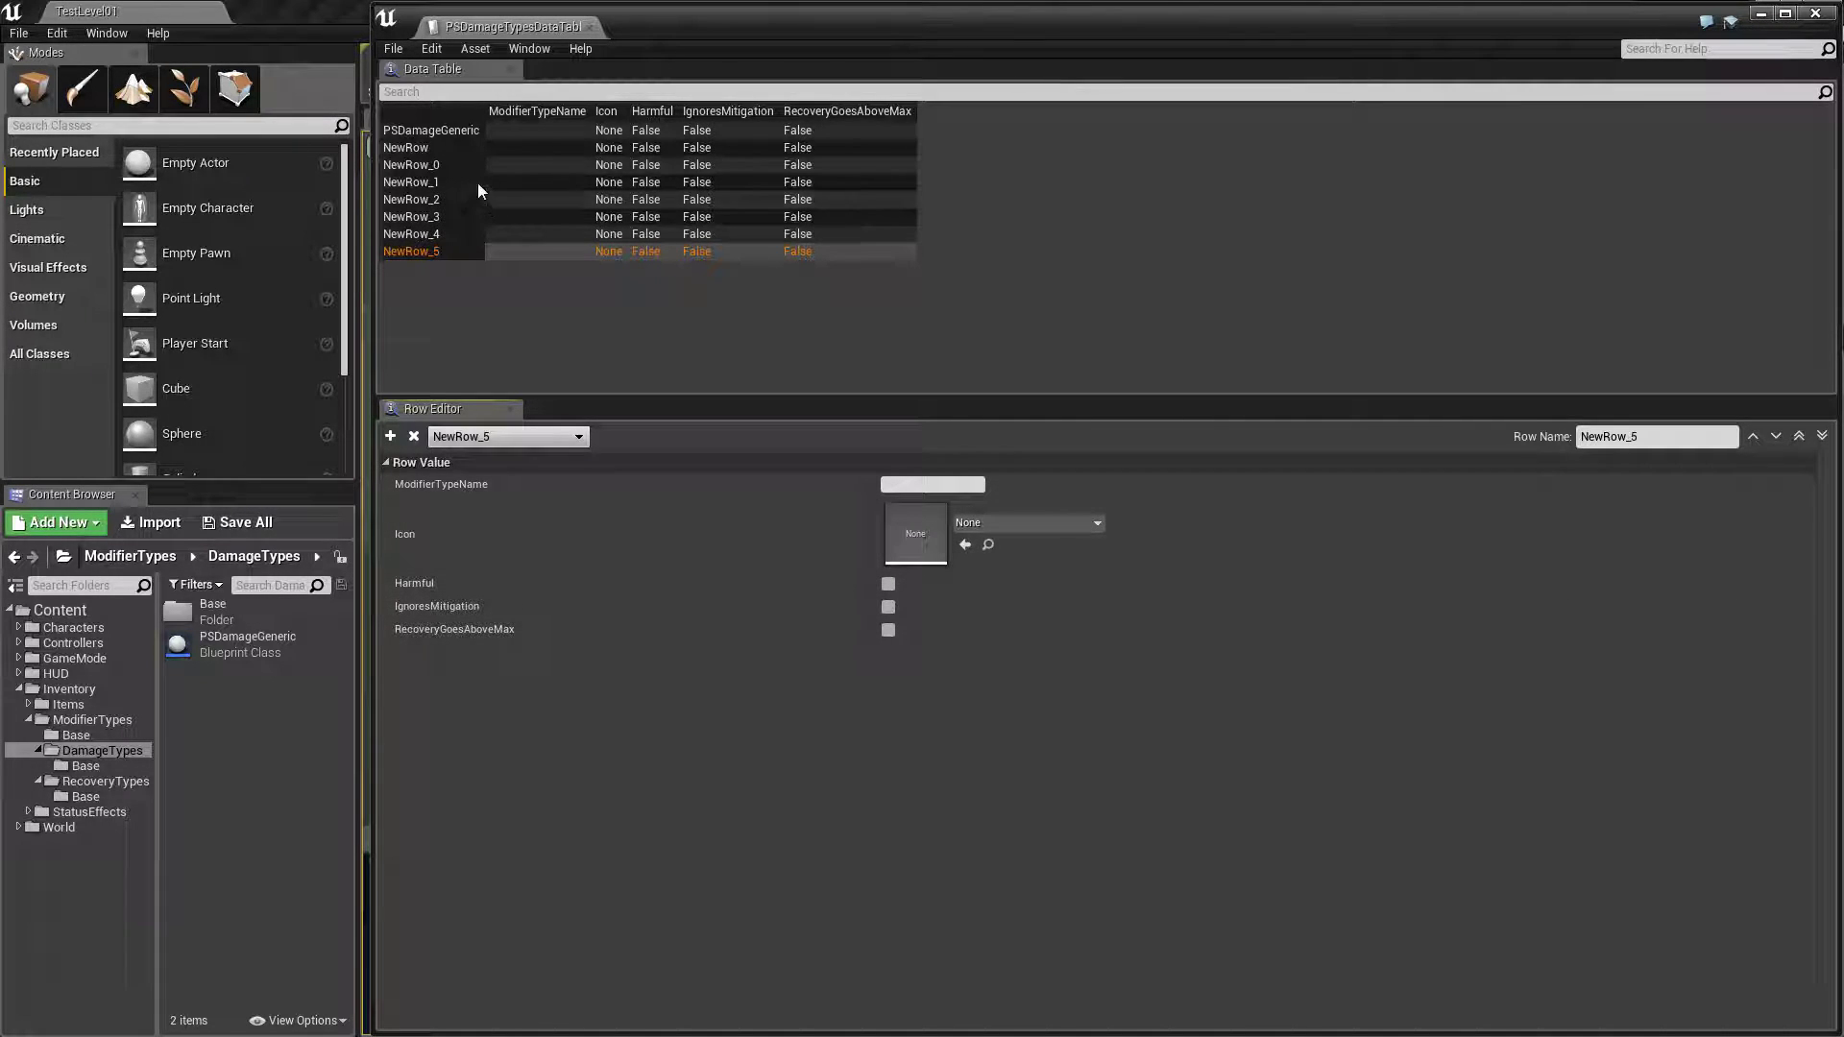
left_click(456, 169)
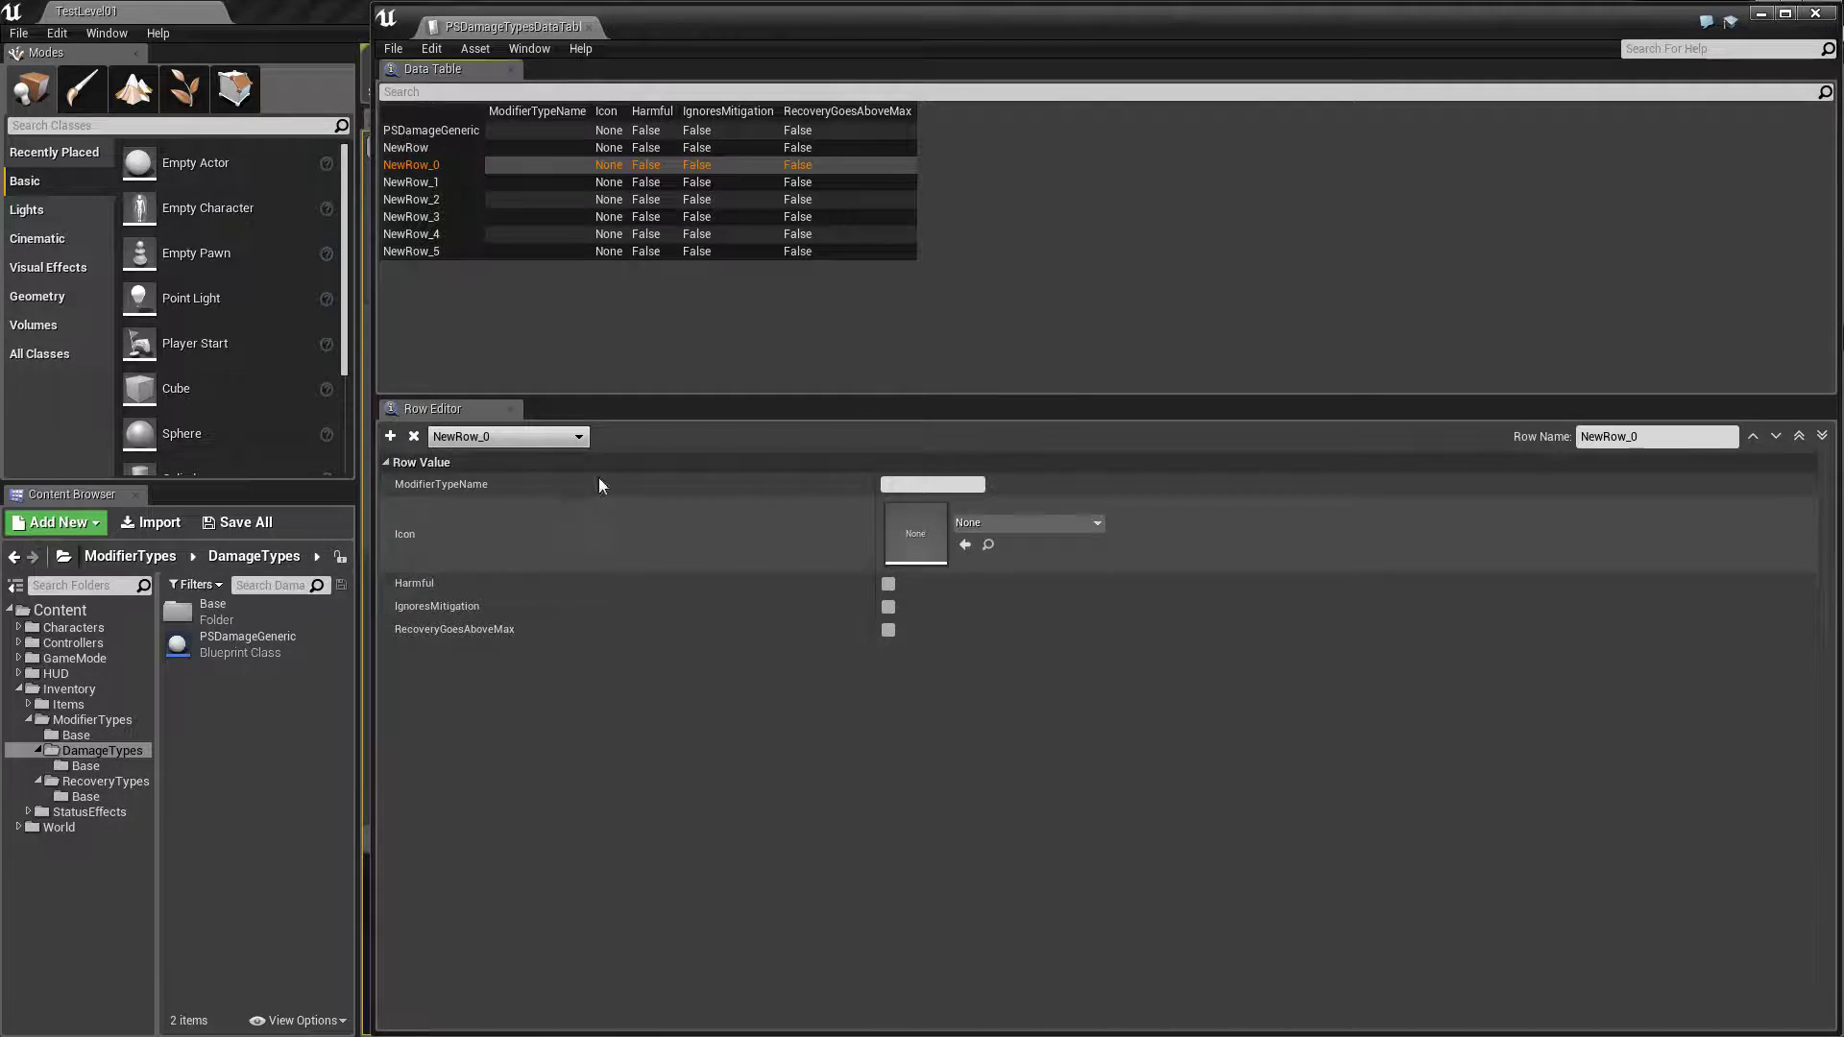
left_click(455, 146)
left_click(413, 437)
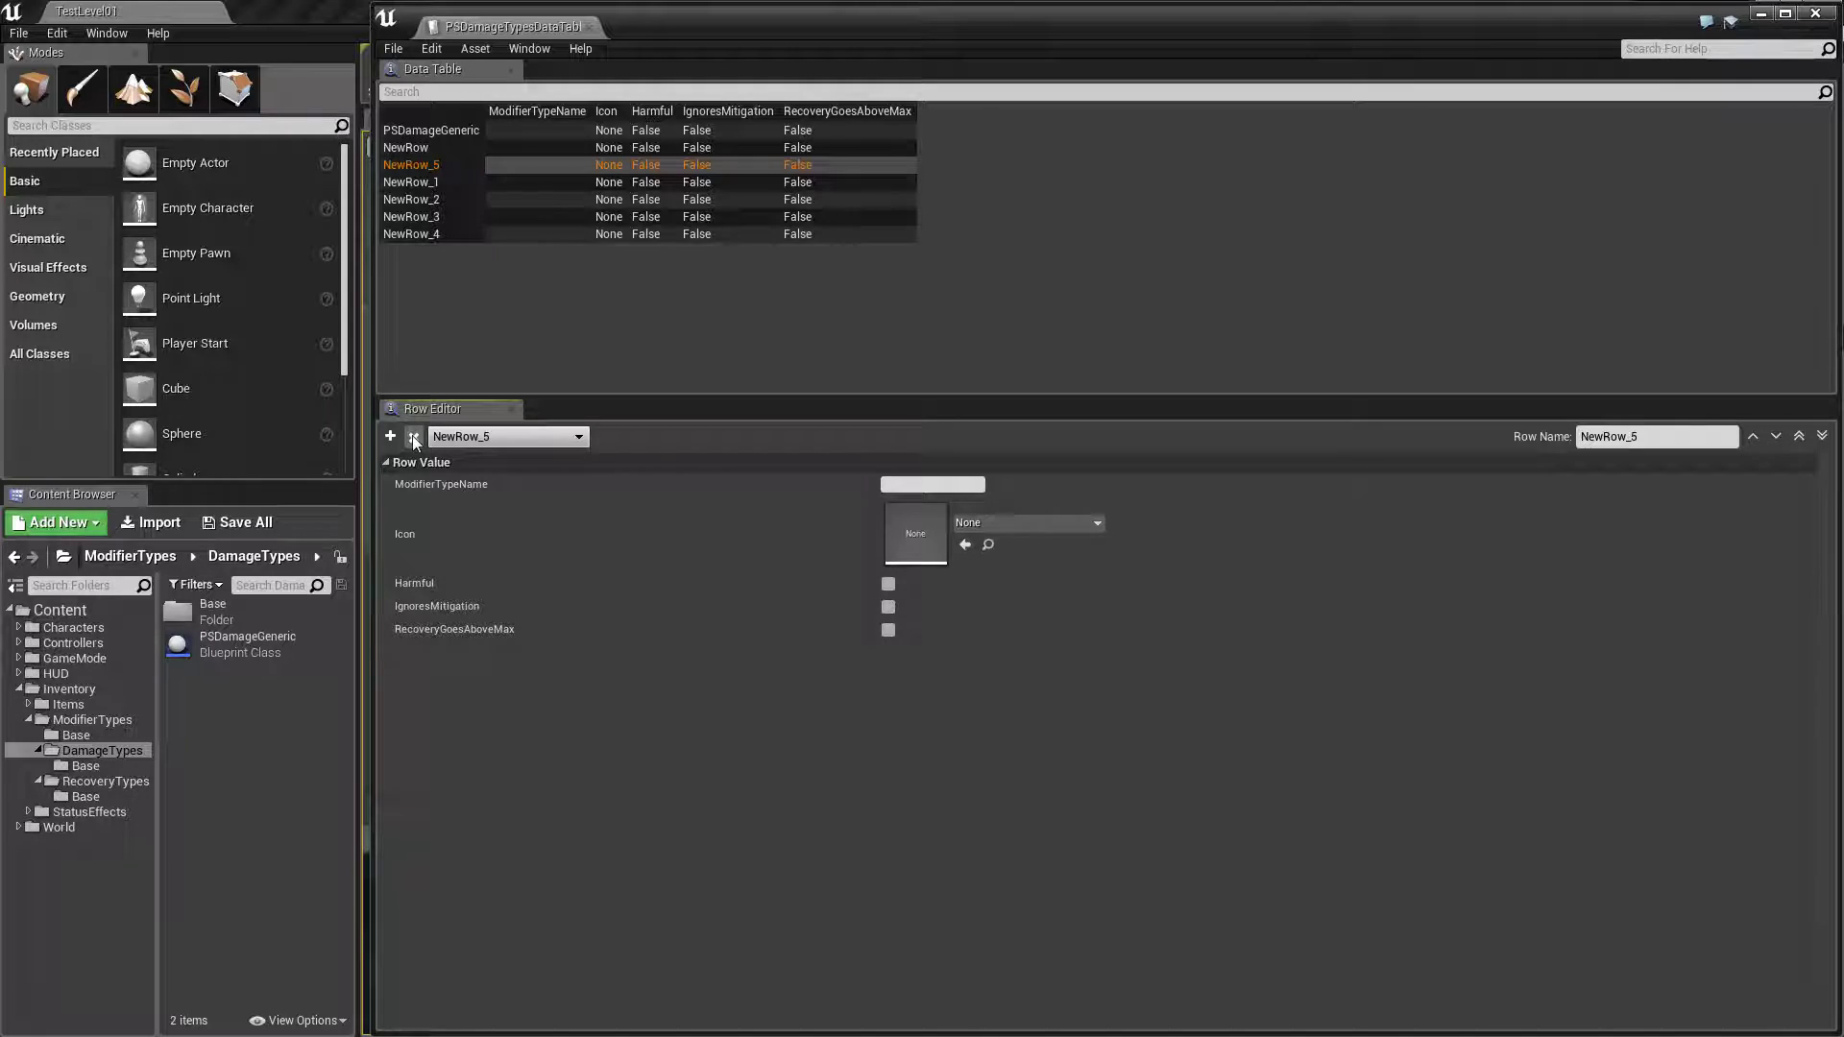
left_click(414, 437)
left_click(413, 437)
left_click(414, 437)
left_click(414, 437)
left_click(414, 437)
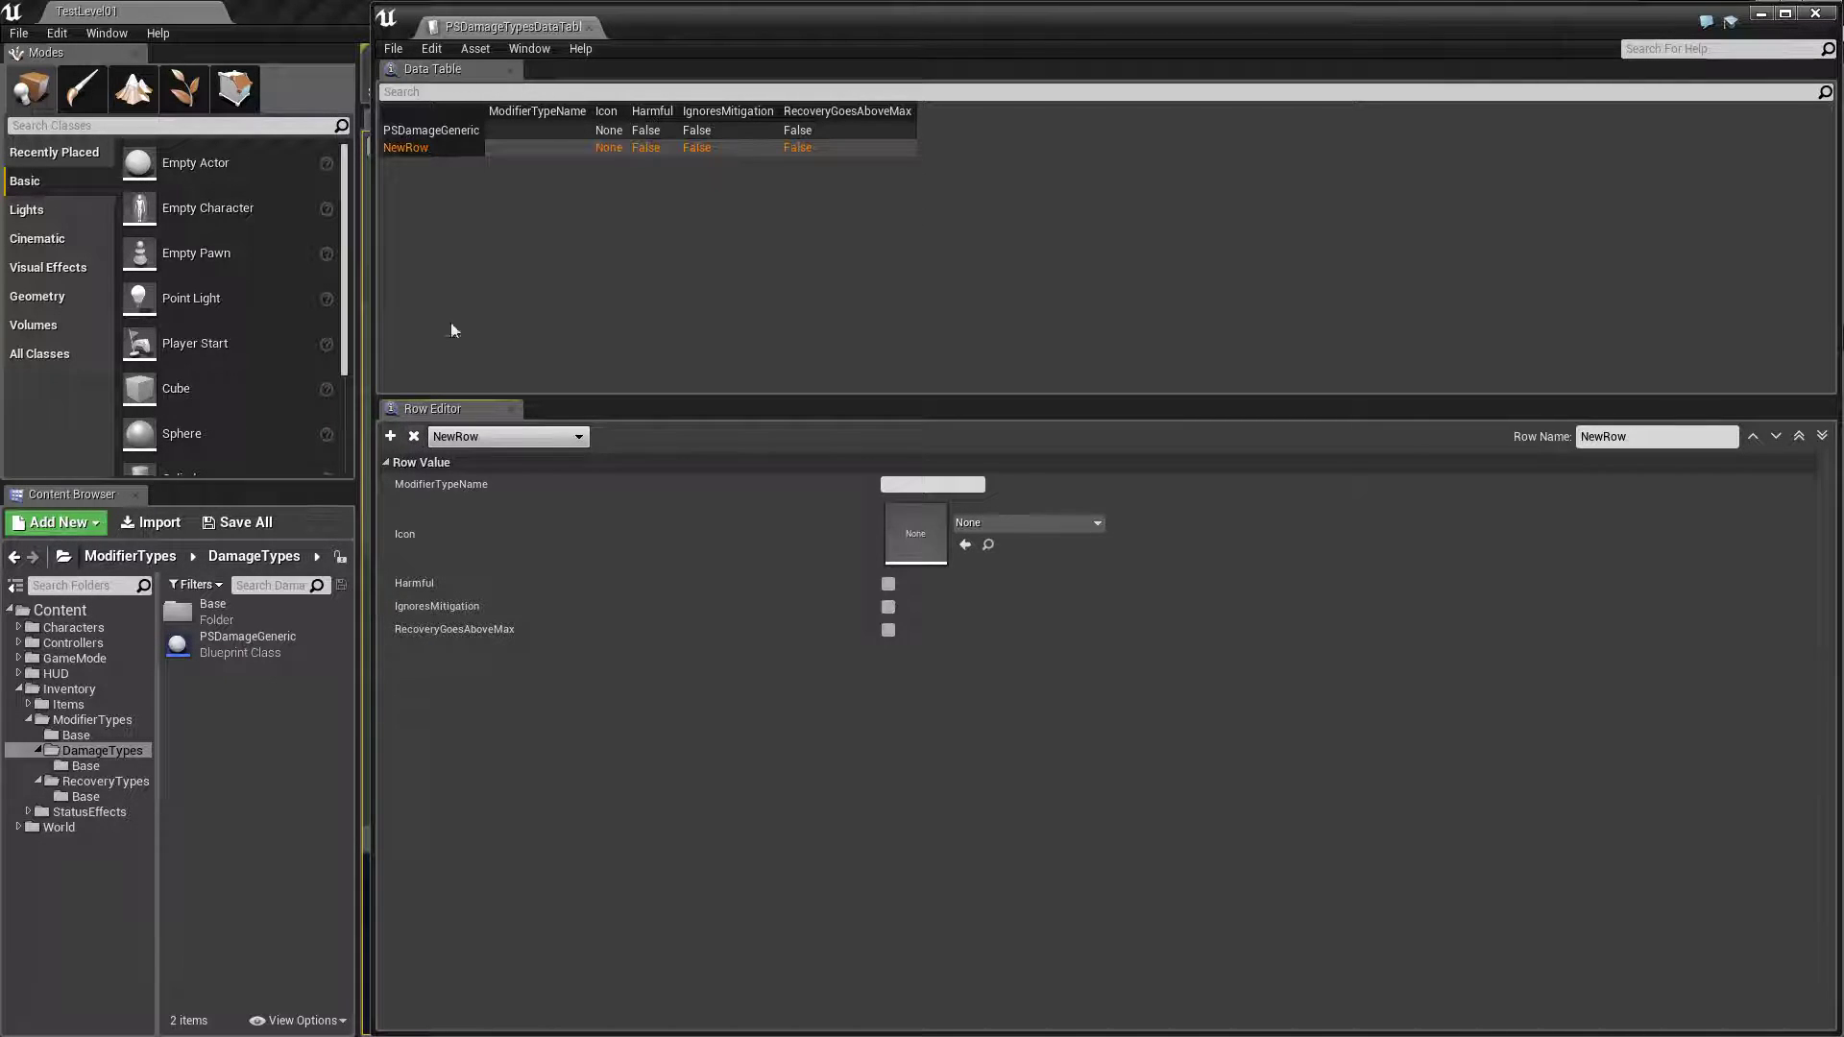
Rename the second row PSDamageGenericIgnoreMitigation and browse to the ModifierTypes Base folder.
left_click(1633, 436)
type("PSDamageGeneric")
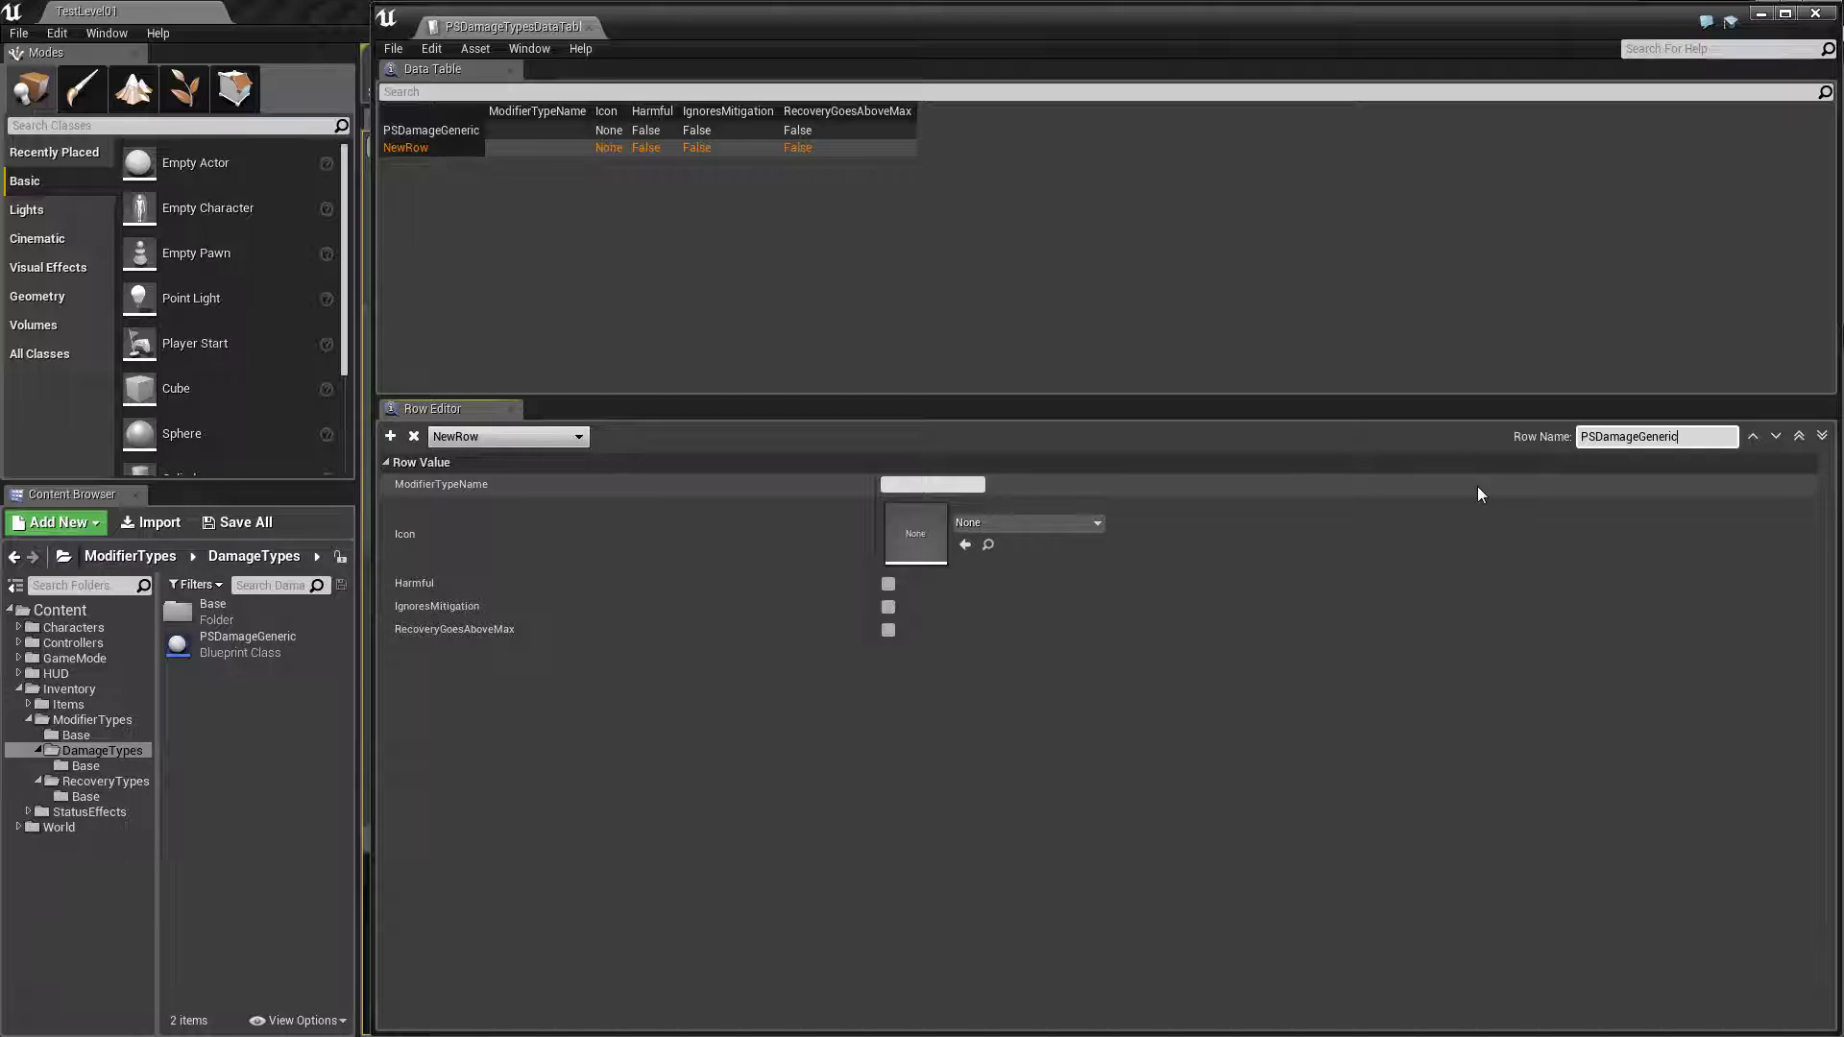
type("Ignore")
type("M")
type("itigation")
key("Return")
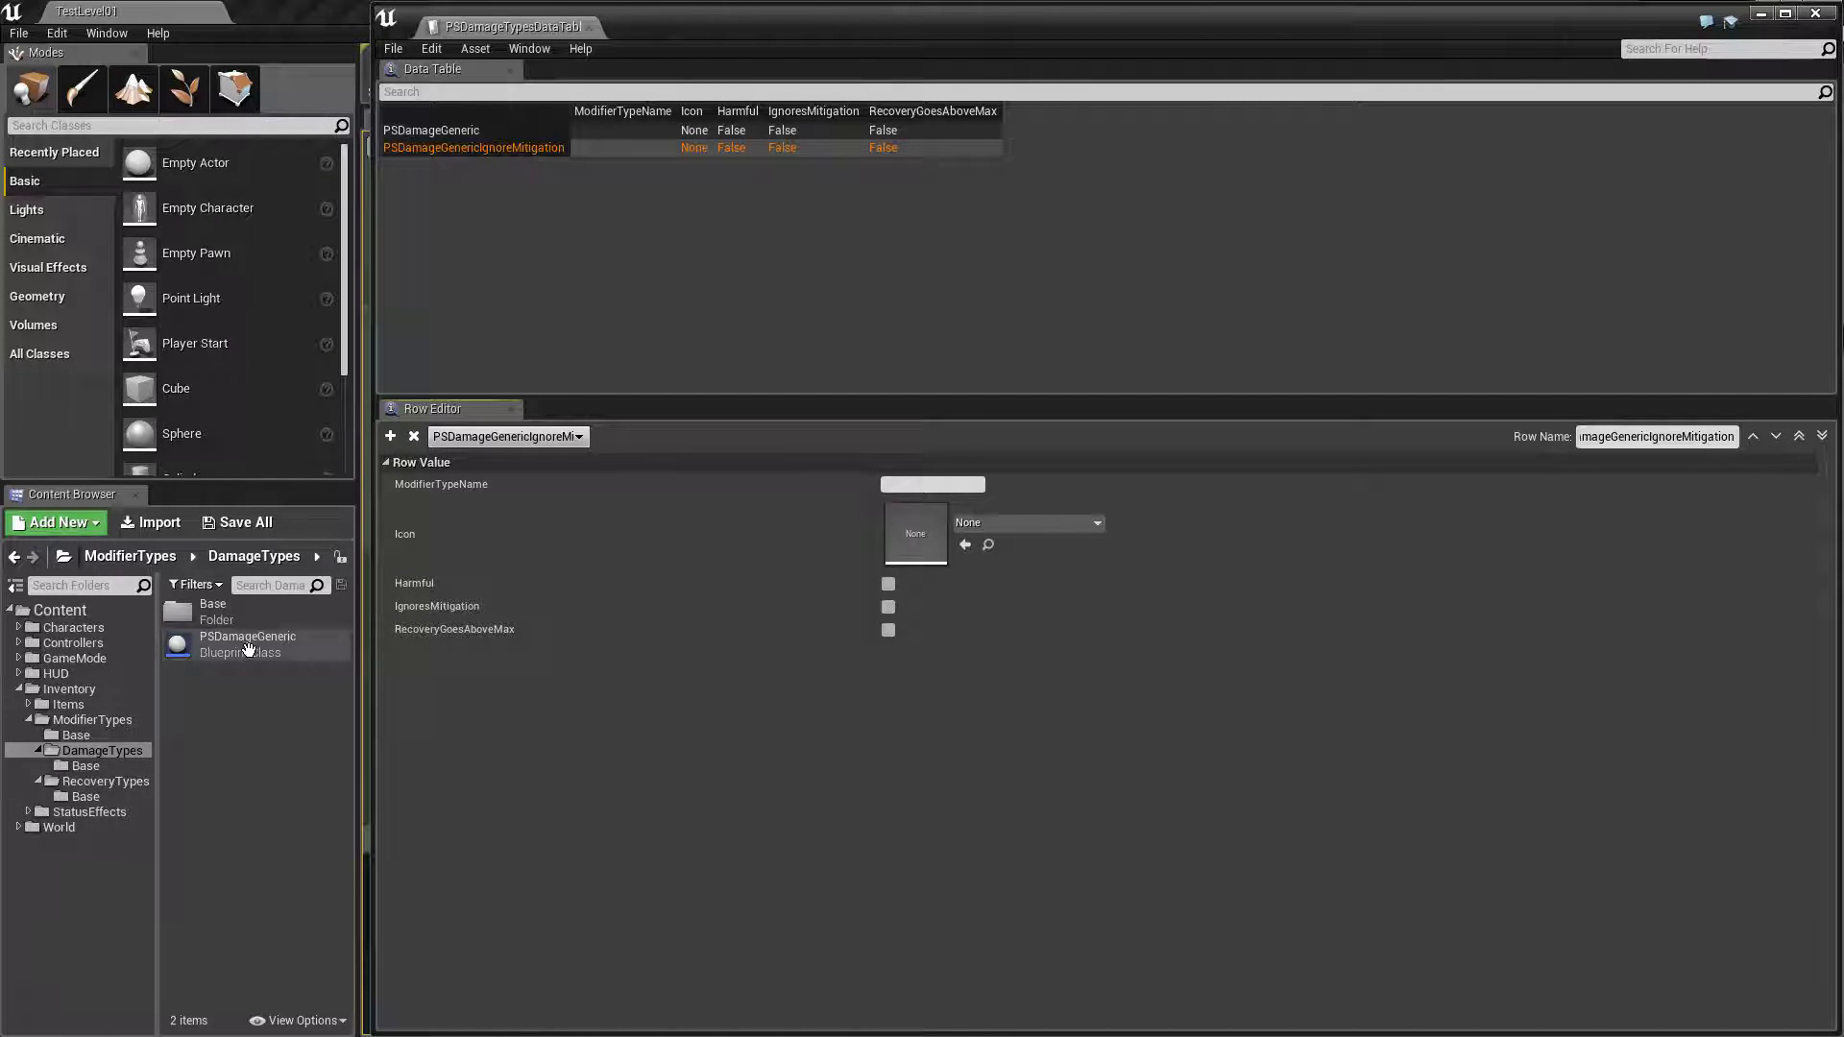
left_click(107, 740)
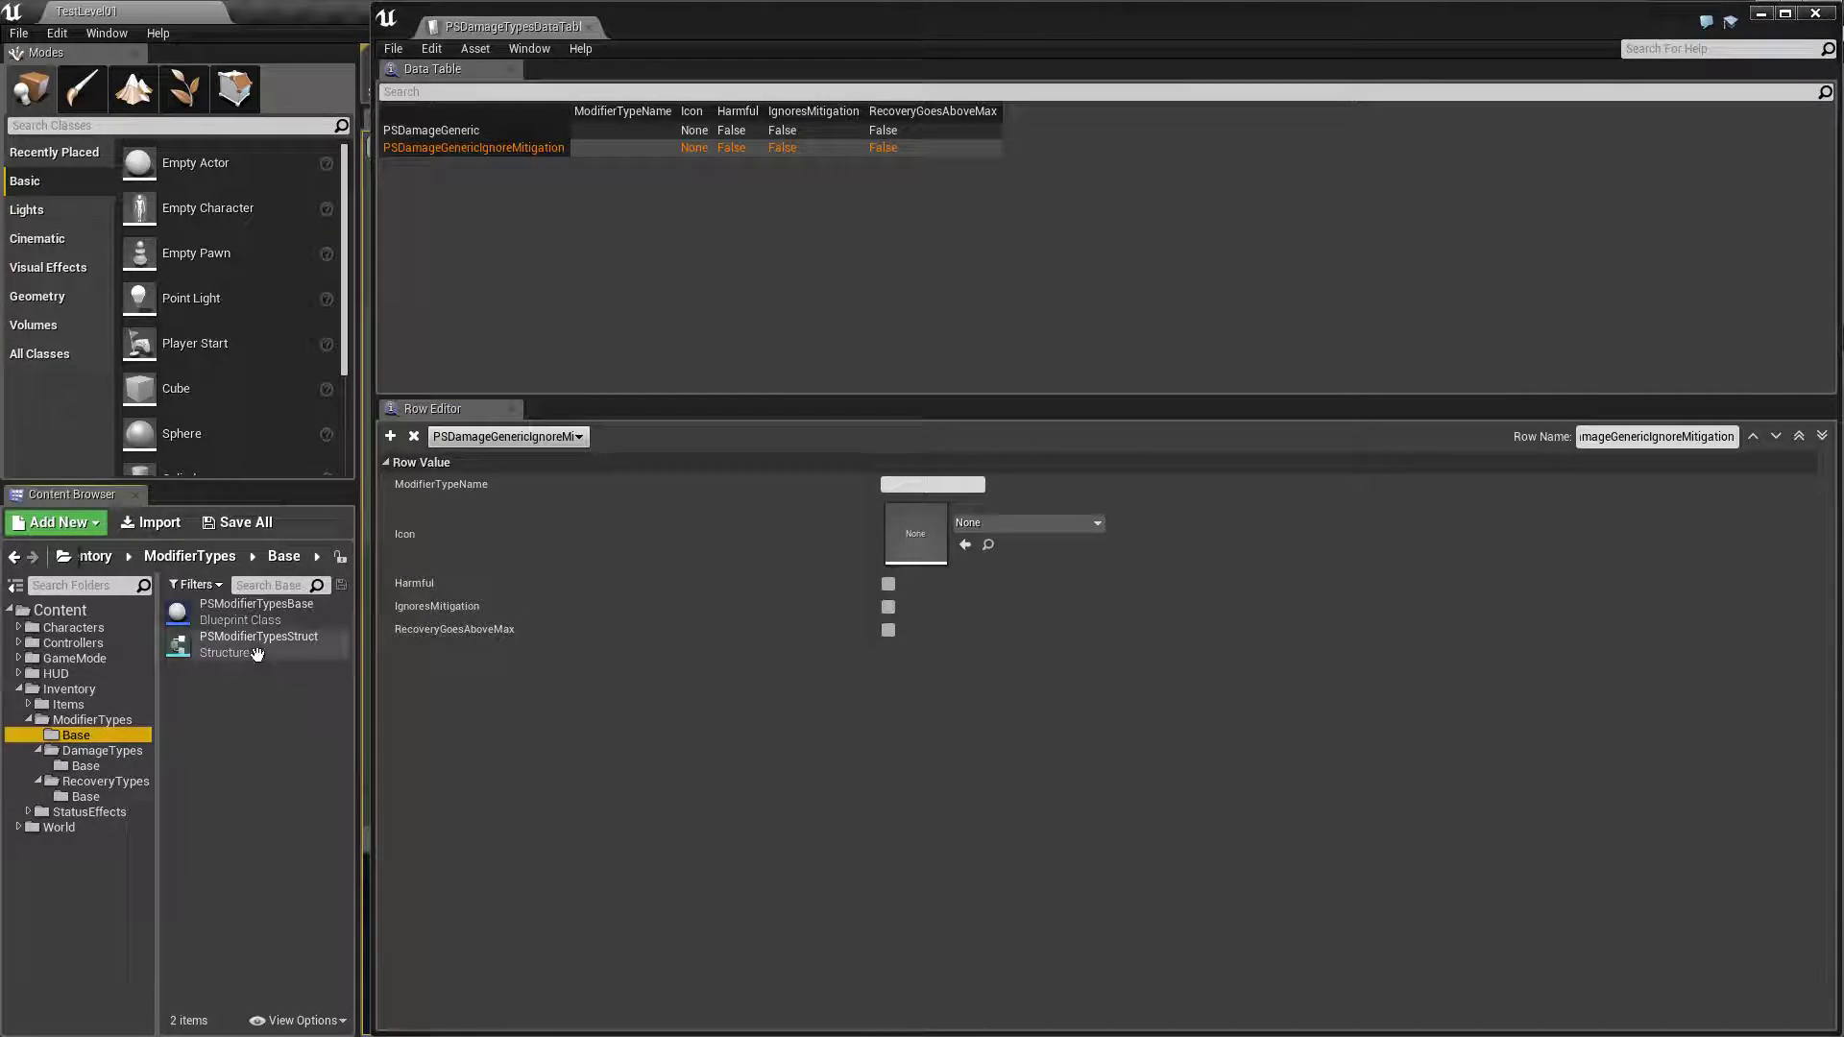
Inspect the PSModifierTypesStruct structure's variables, then bring PSDamageTypesDataTable back to front.
double_click(287, 657)
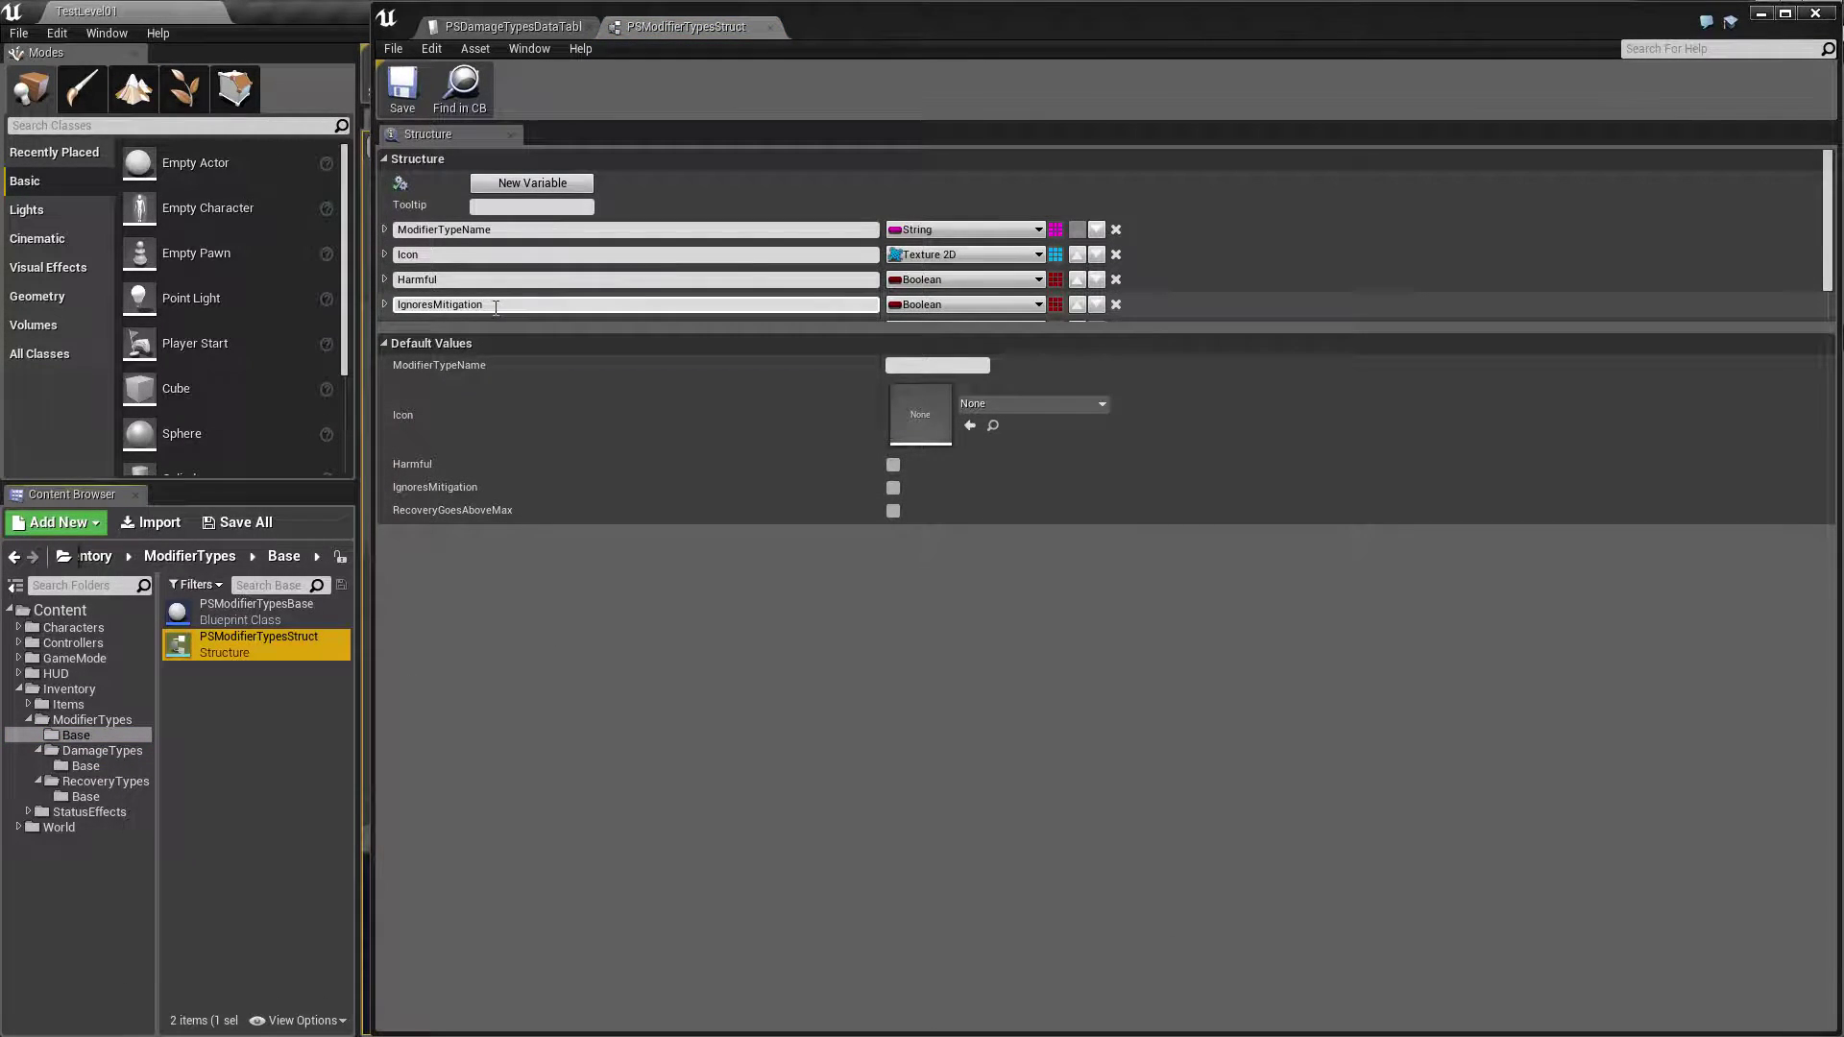
left_click_drag(494, 305, 439, 309)
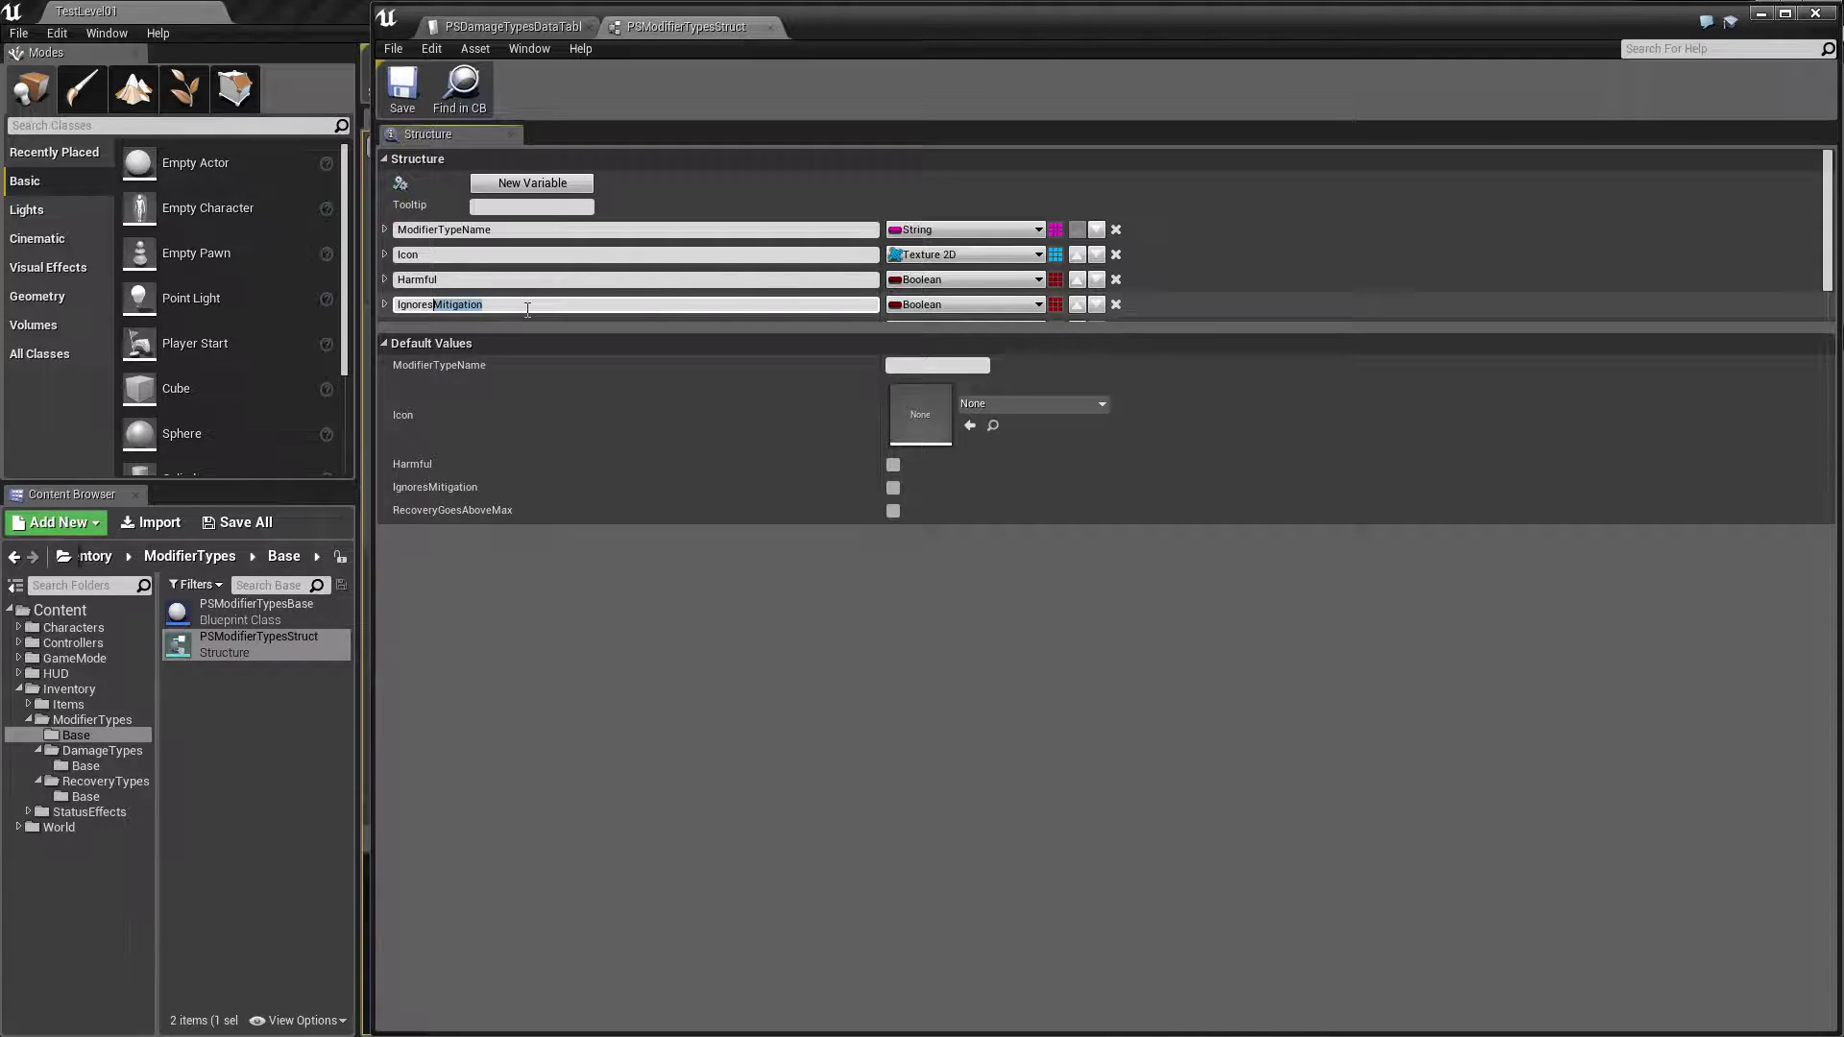
left_click(267, 613)
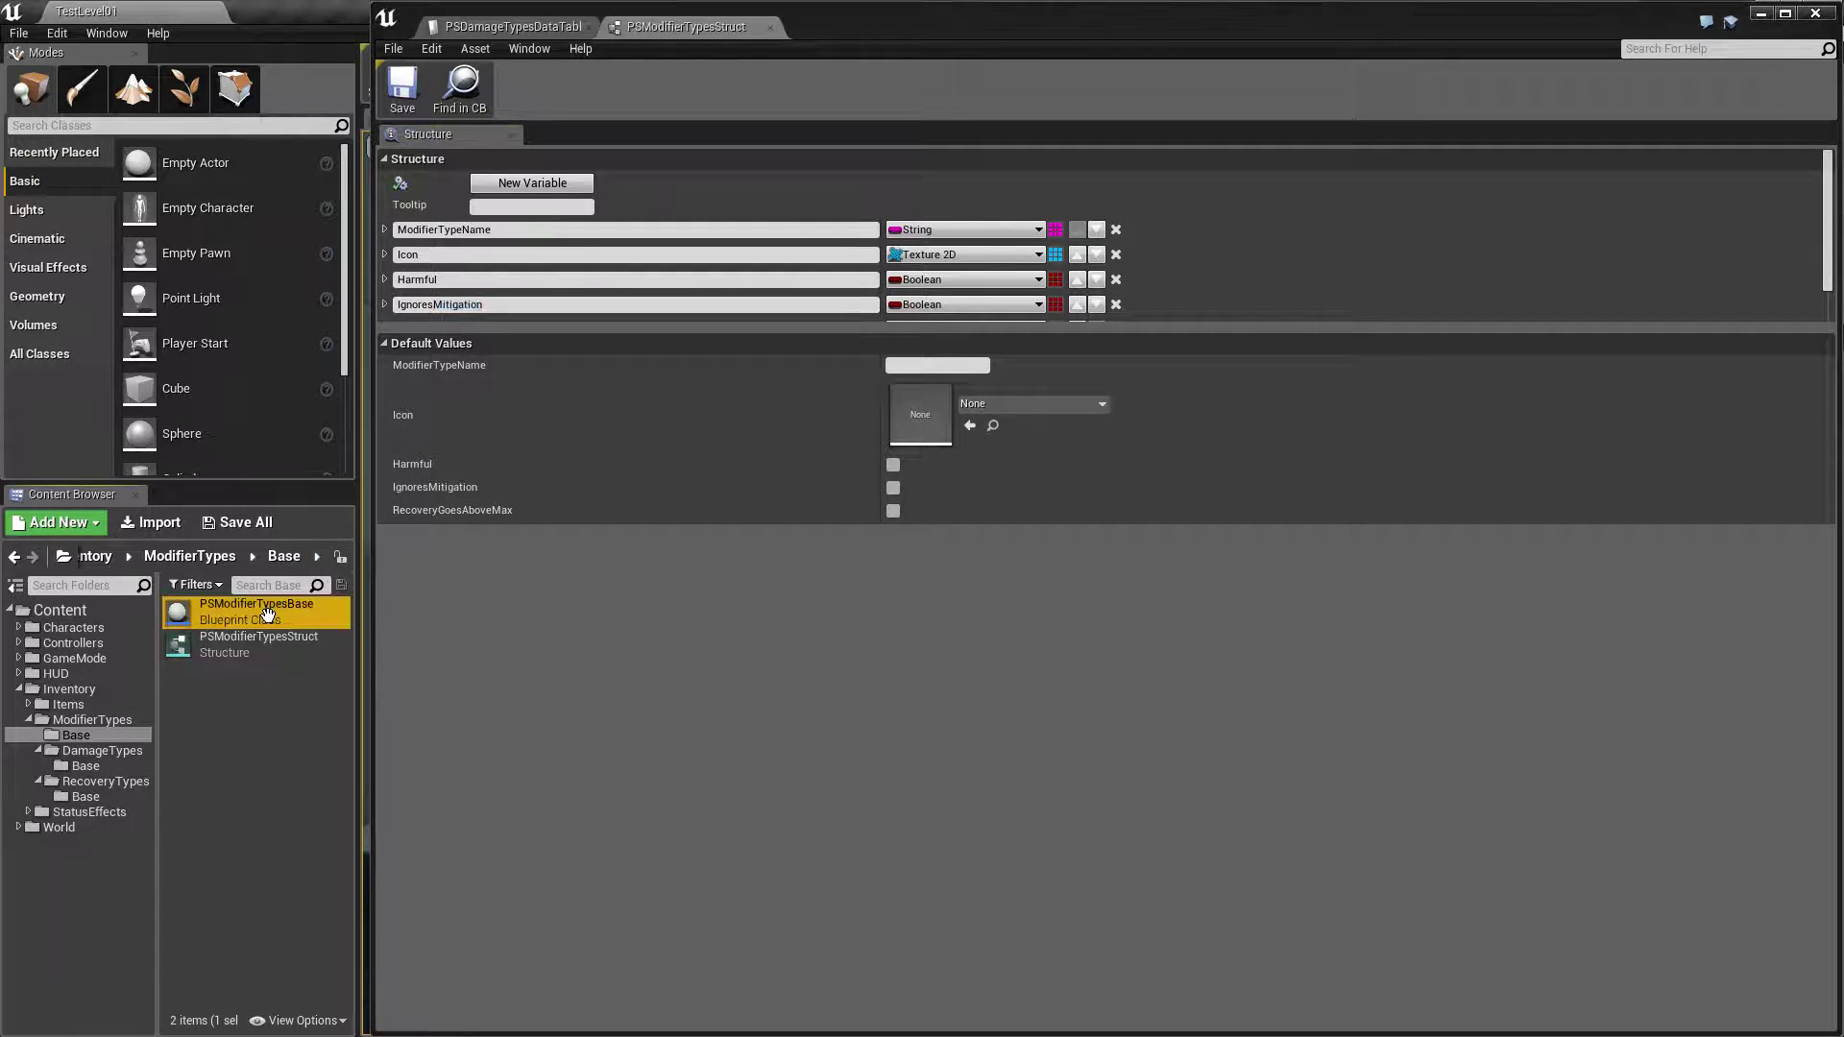
left_click(542, 27)
left_click(1686, 436)
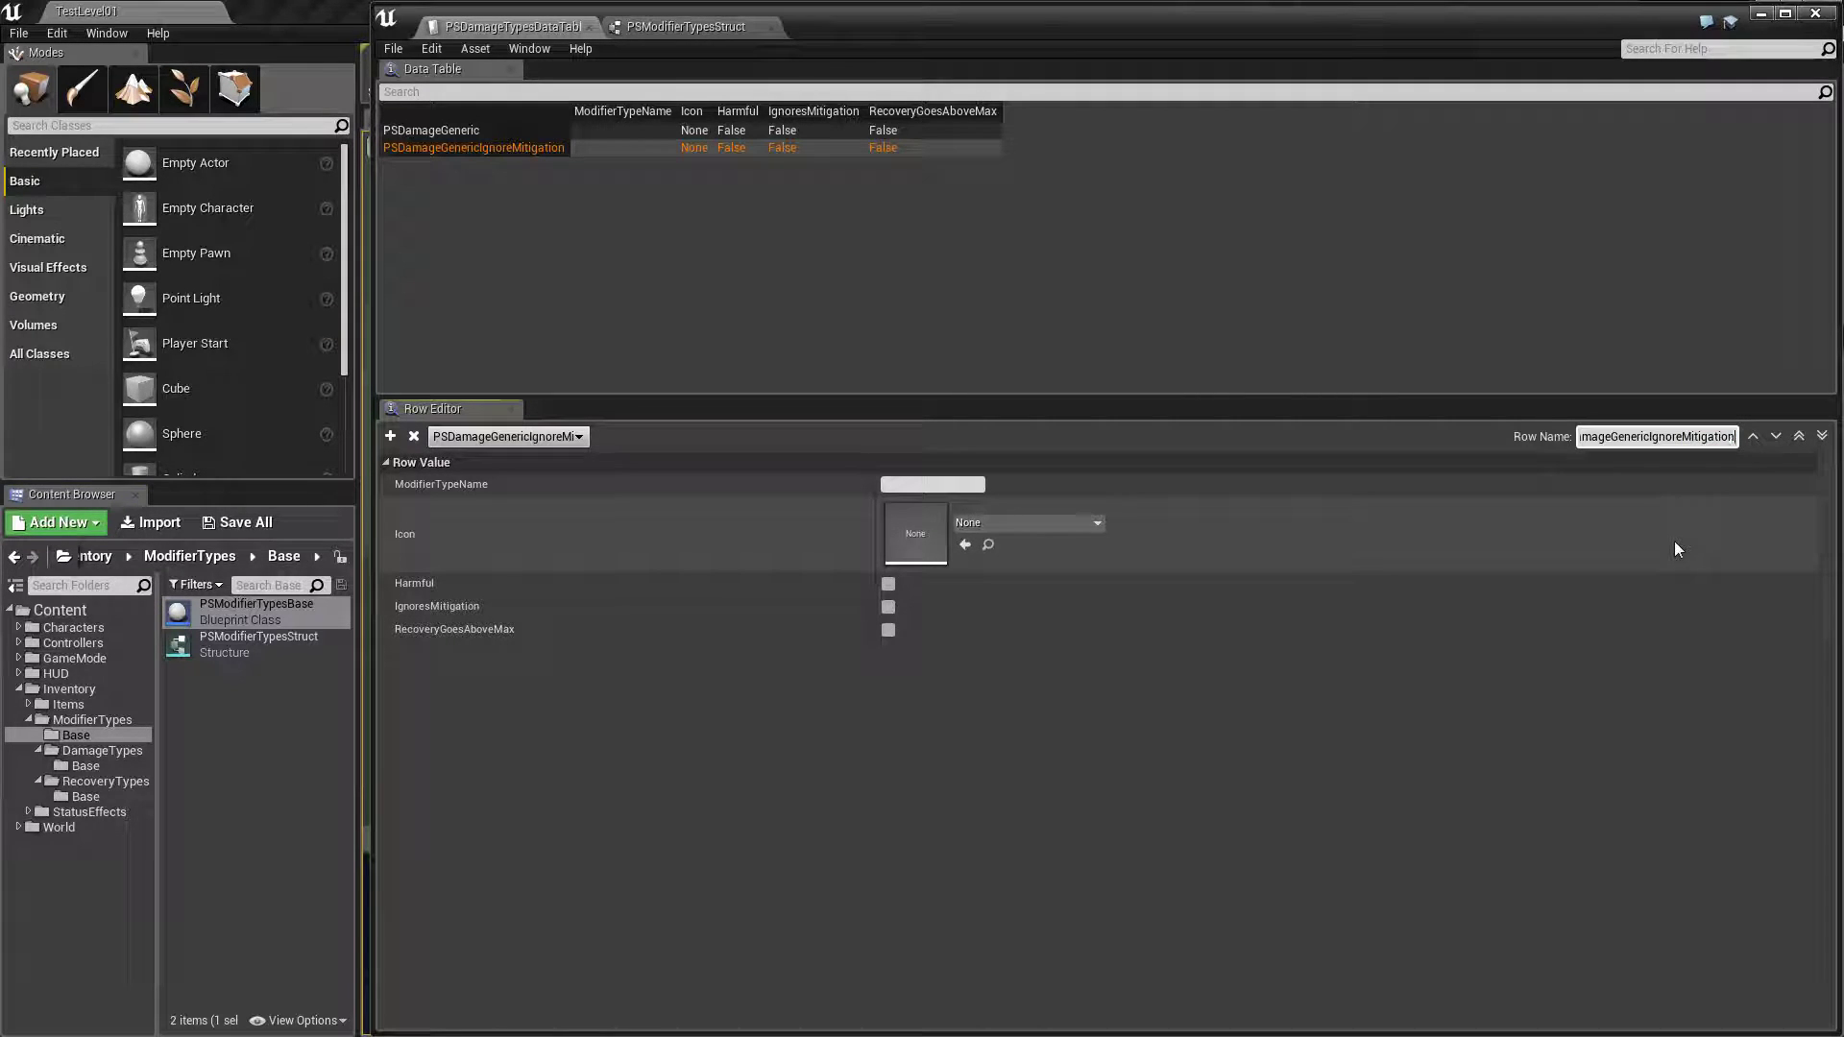
Give the PSDamageGeneric row the type name Generic Damage and mark it Harmful.
left_click(1427, 678)
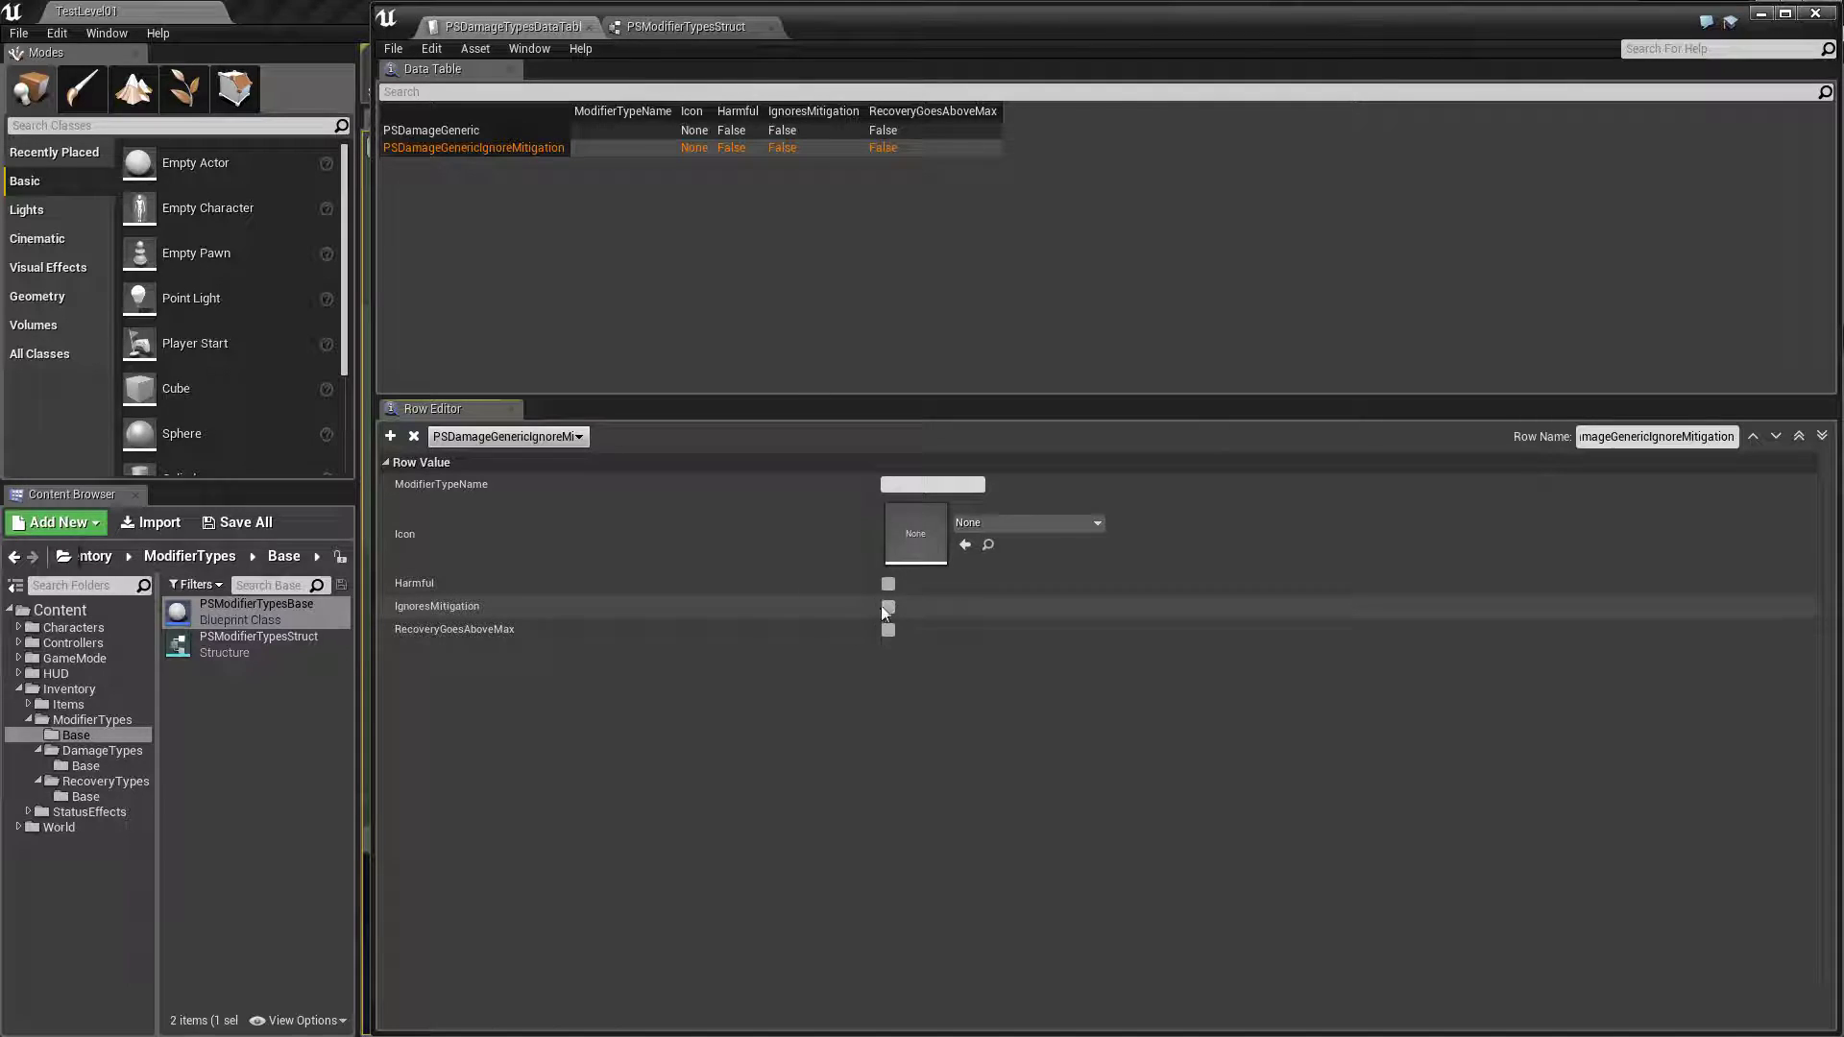
left_click(501, 128)
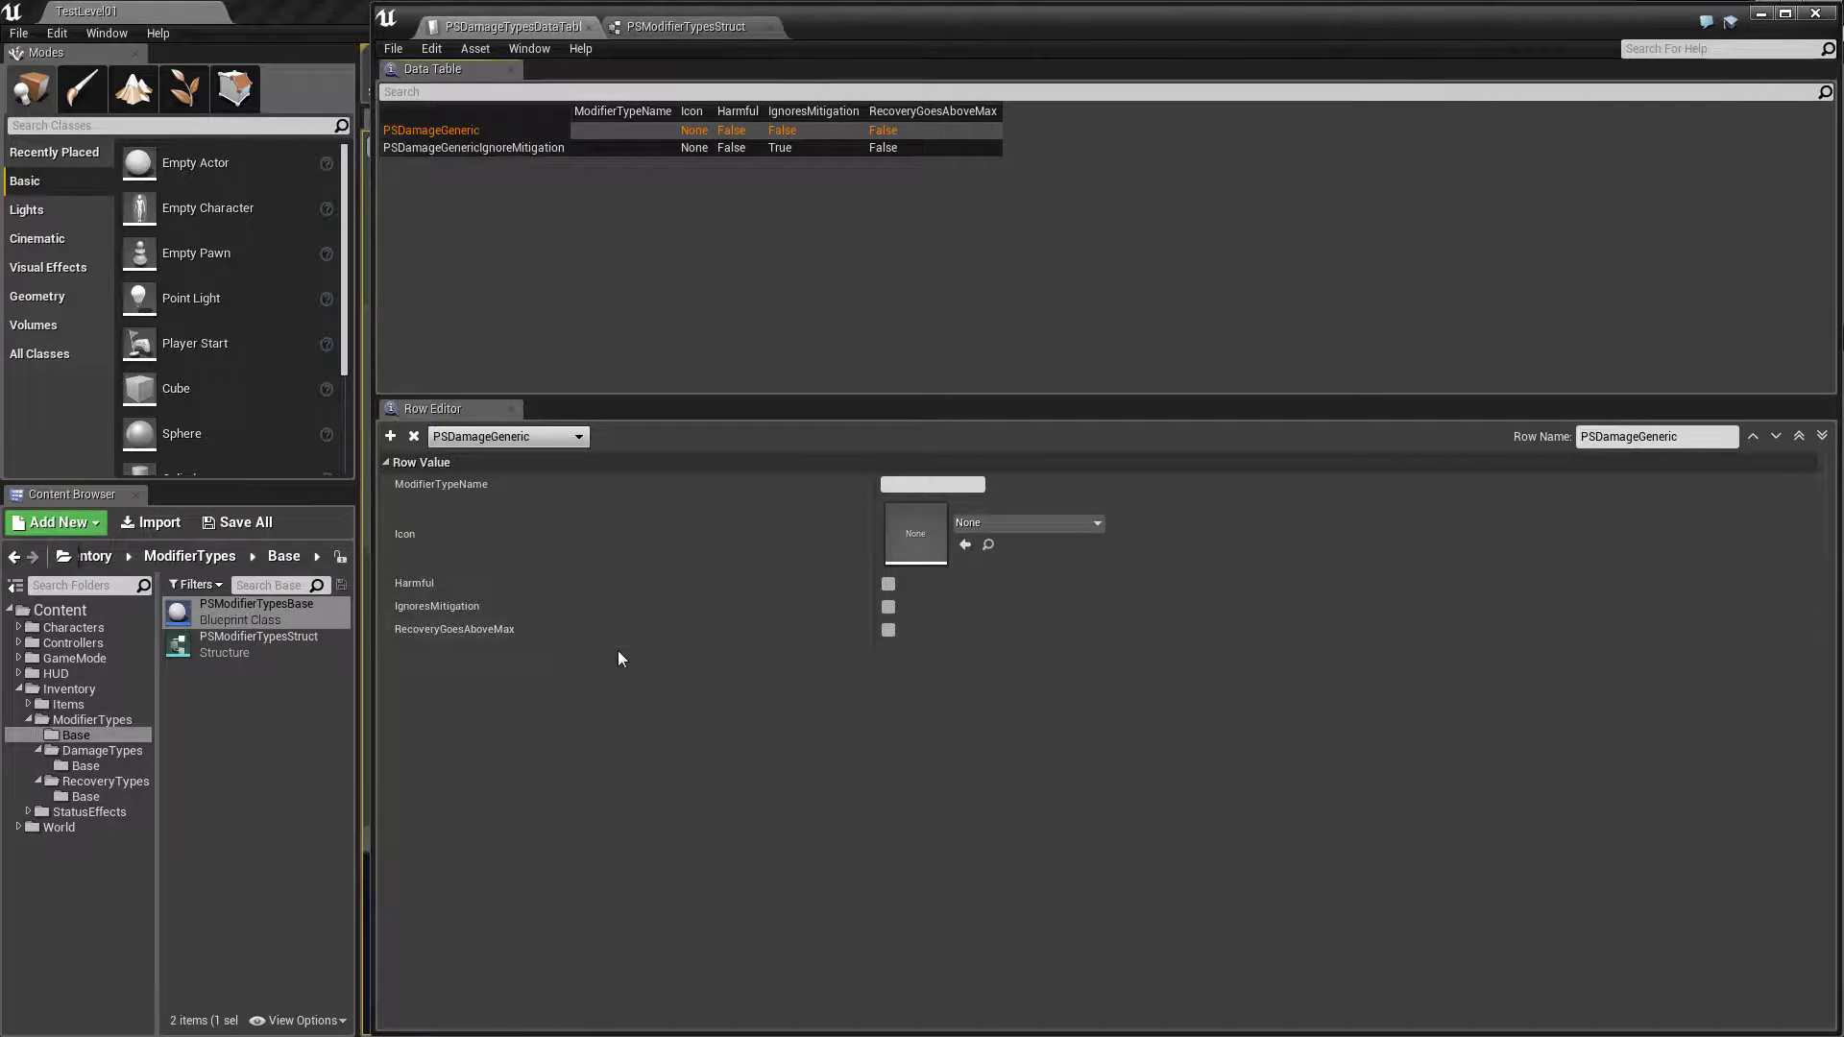
left_click(889, 584)
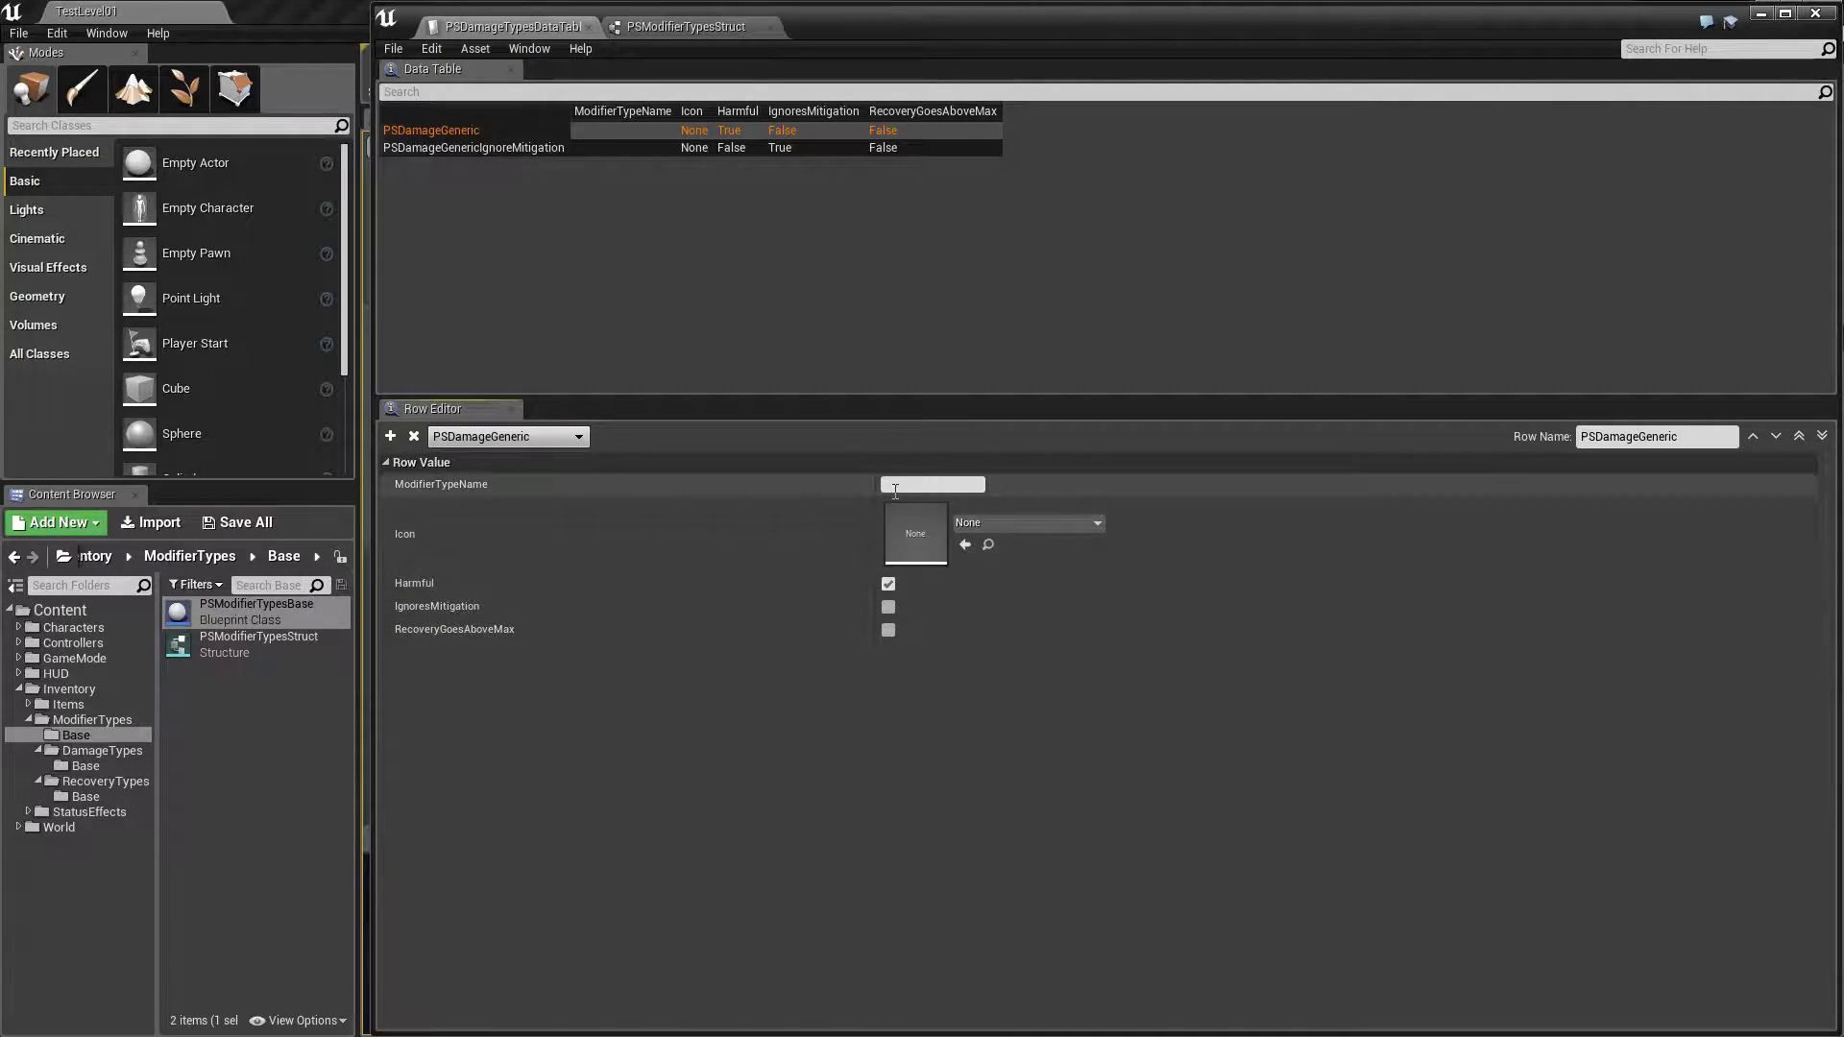
type("Generic Da")
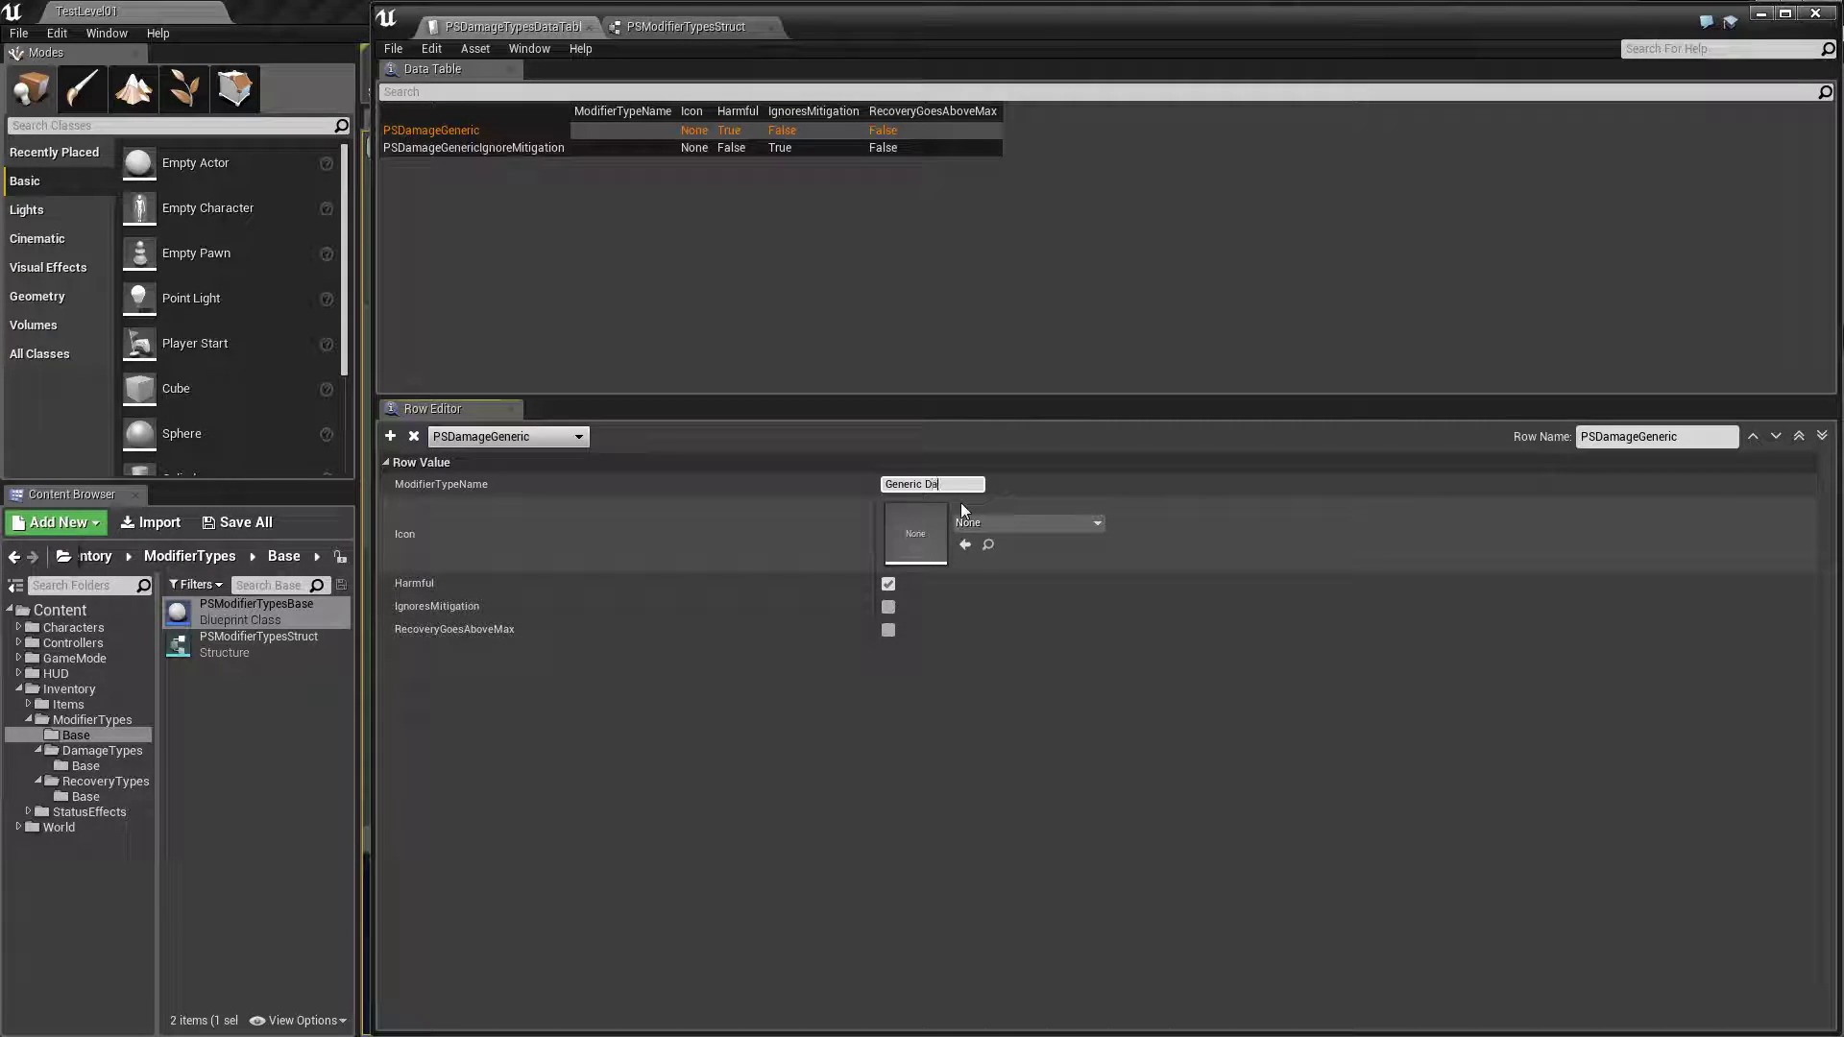
type("mag")
type("e")
key("Return")
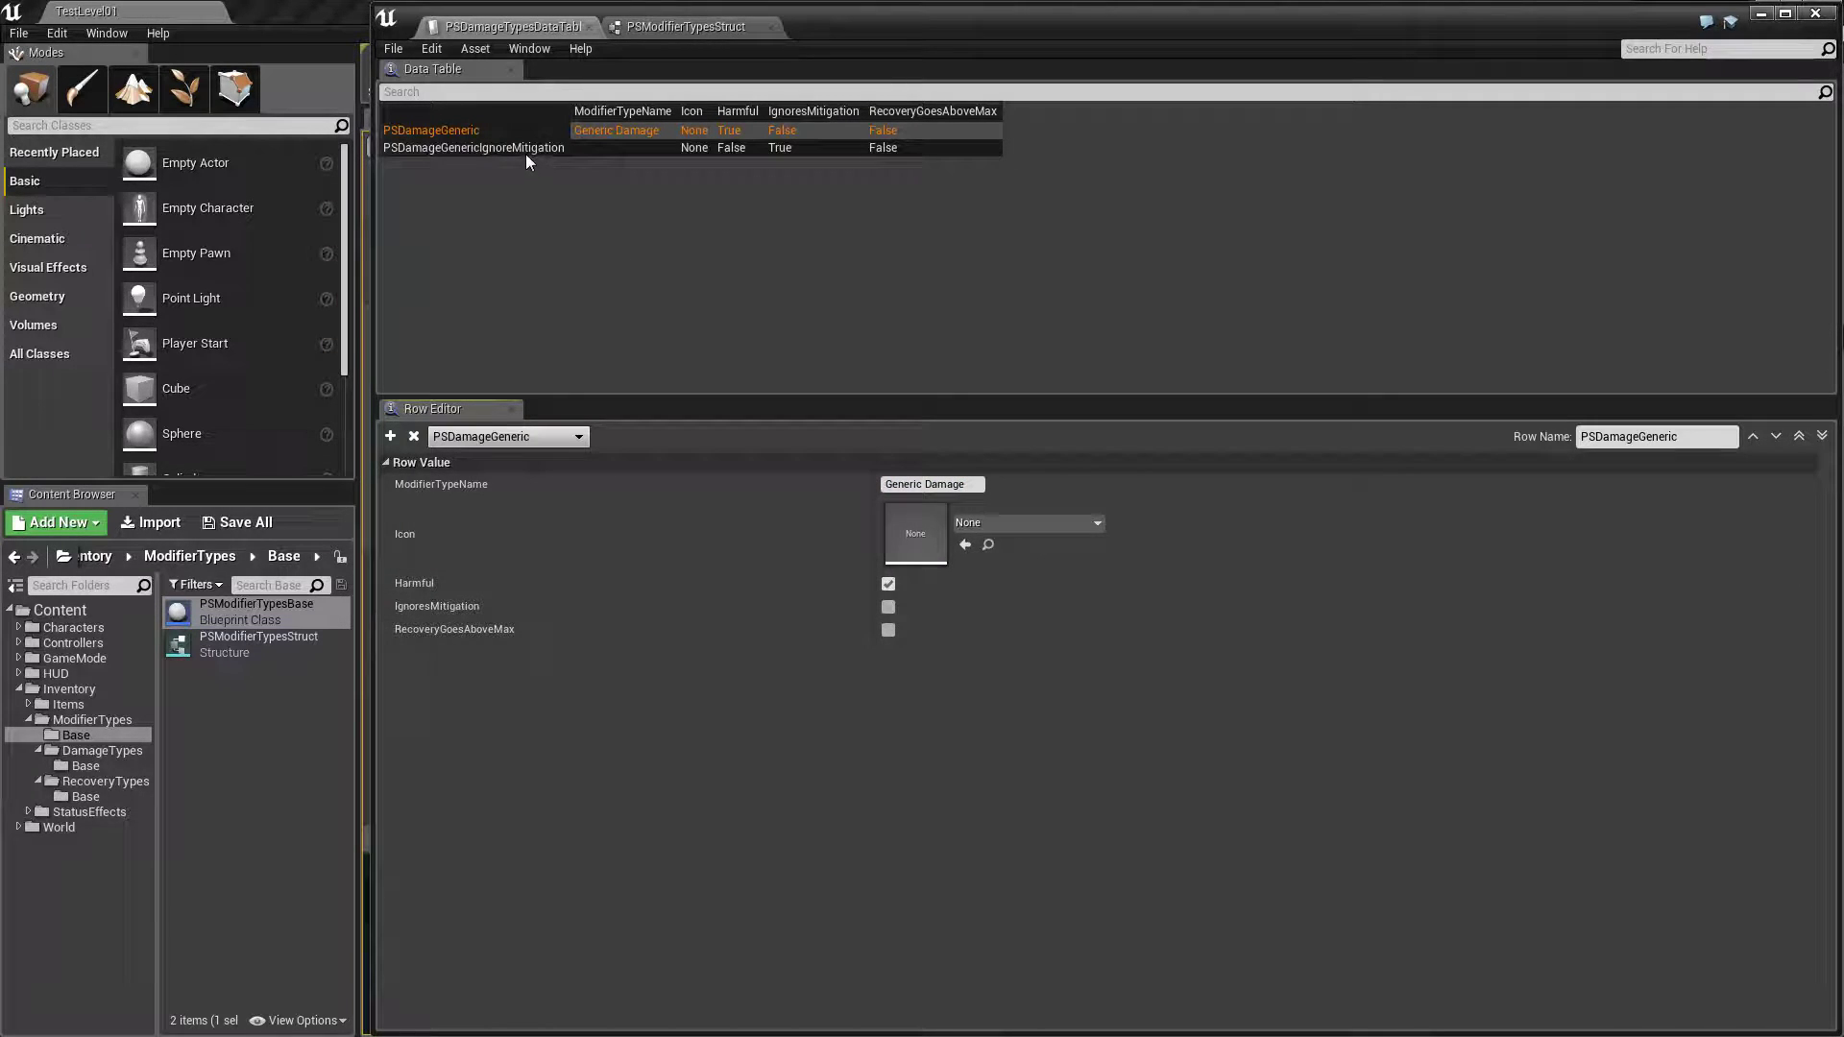
Set the PSDamageGenericIgnoreMitigation row's type name to Ignore Mitigation and mark it Harmful.
left_click(524, 152)
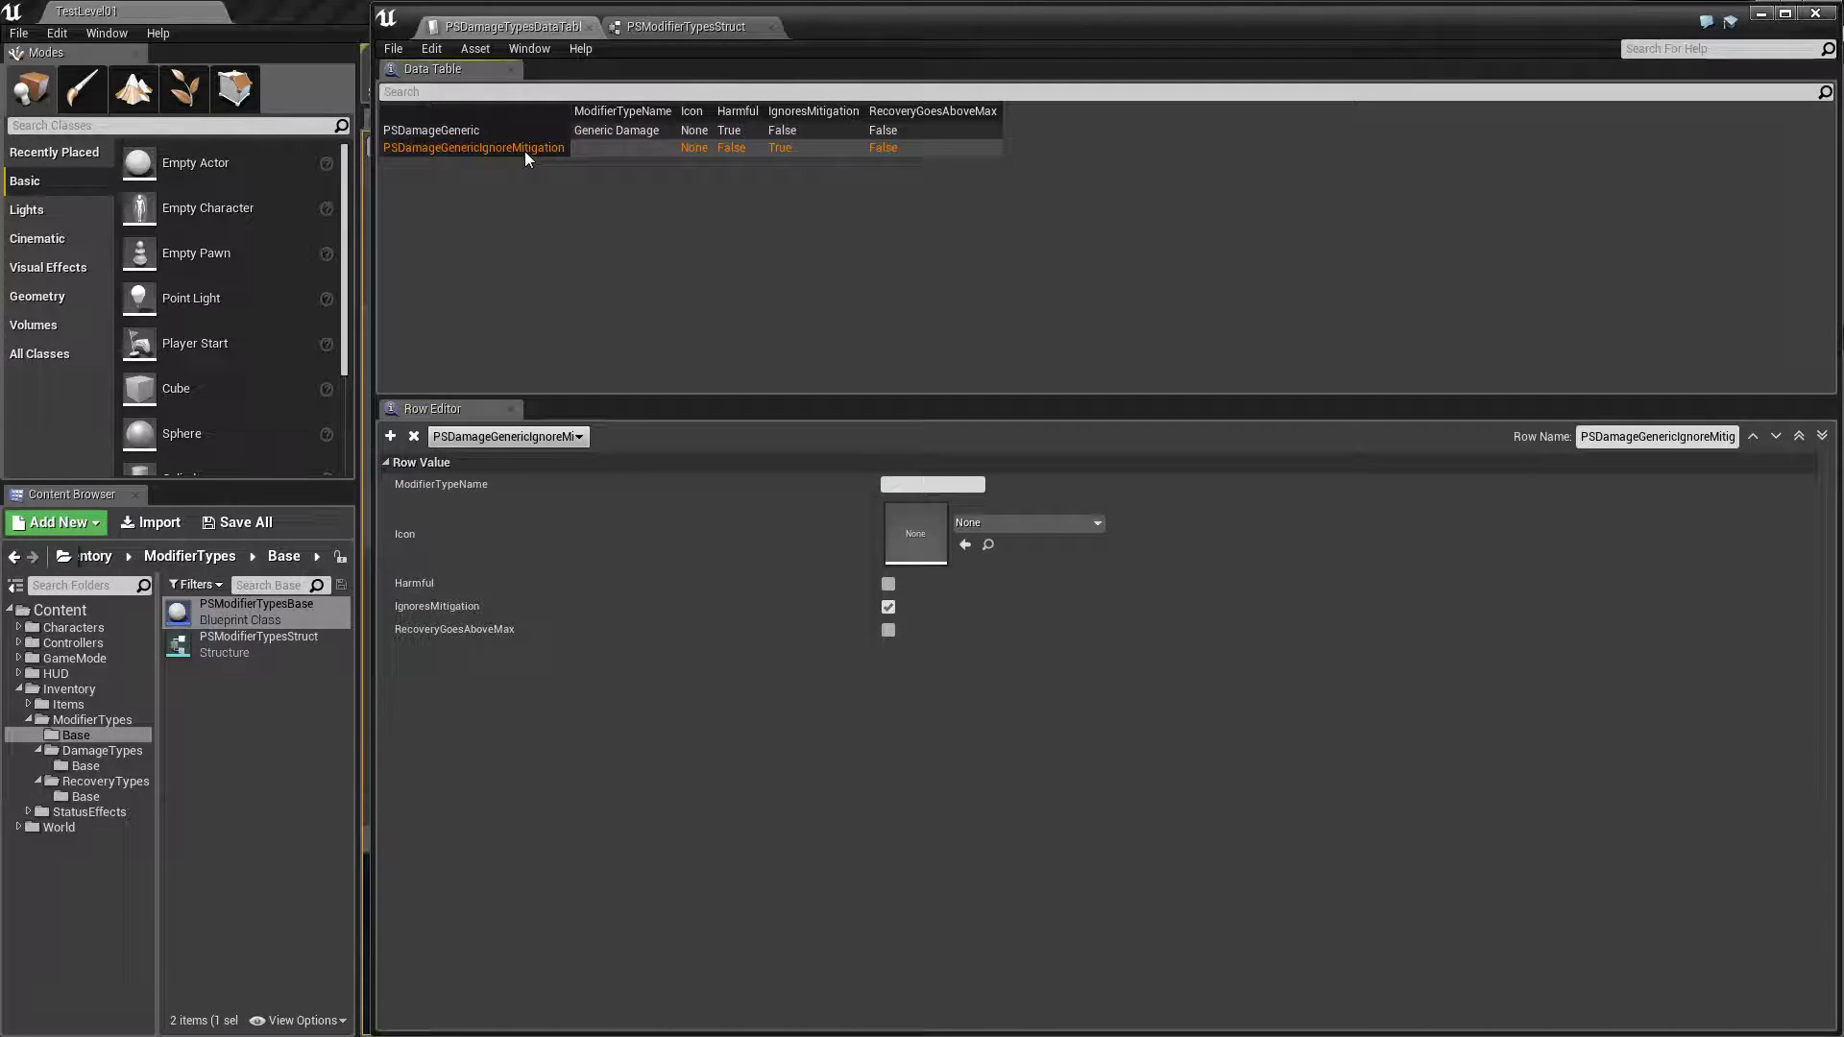
left_click(910, 485)
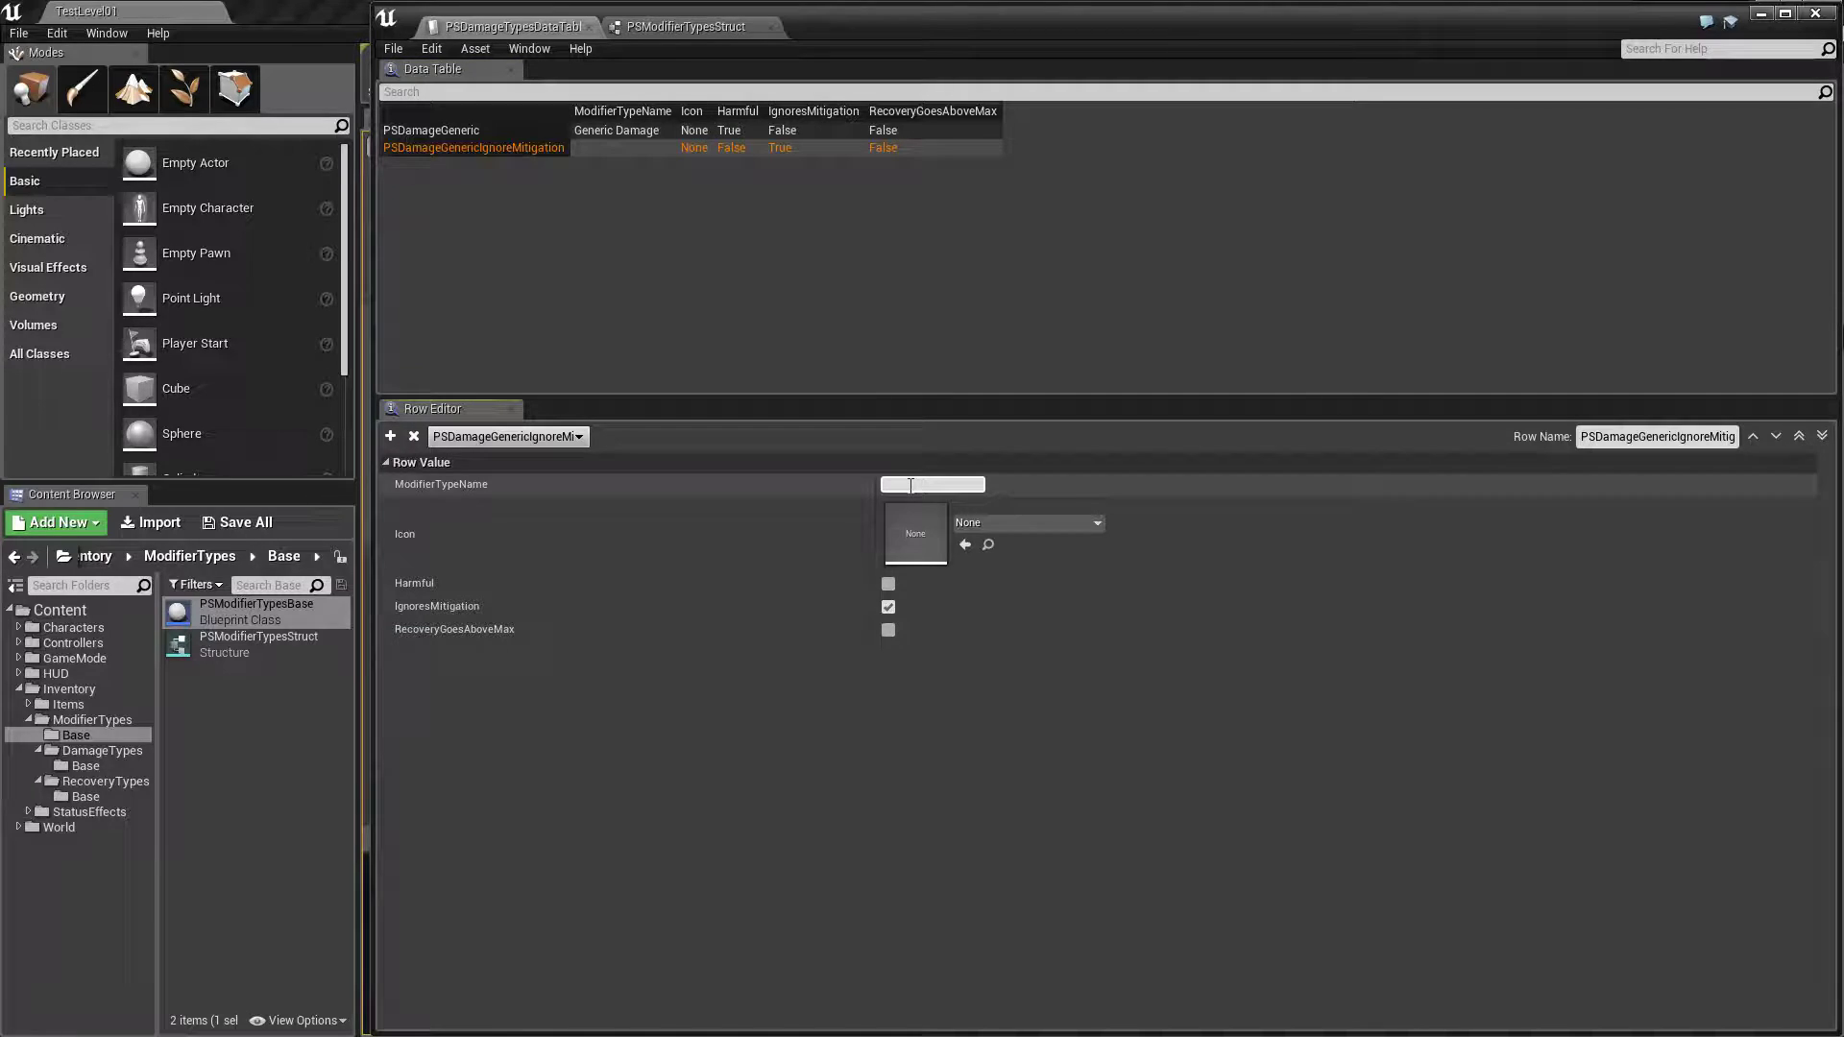
type("Ignore ")
type("Mitig")
type("ation")
key("Return")
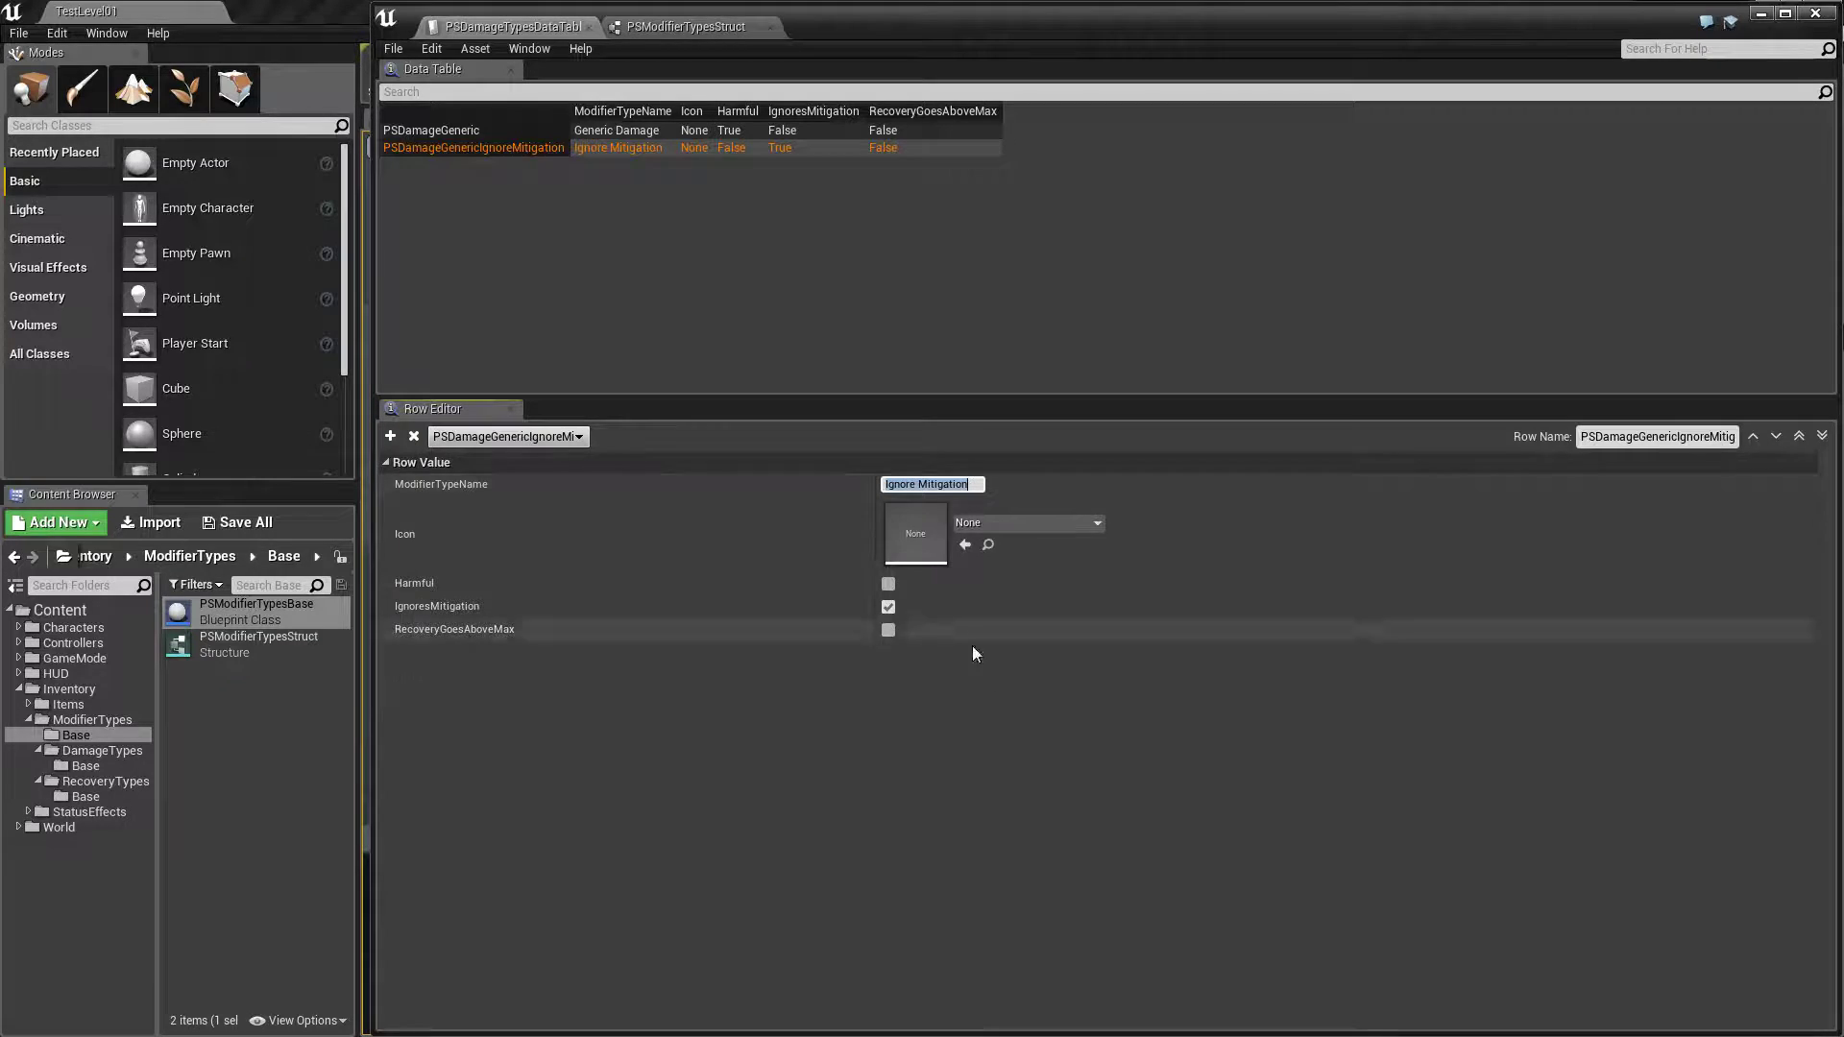
left_click(482, 135)
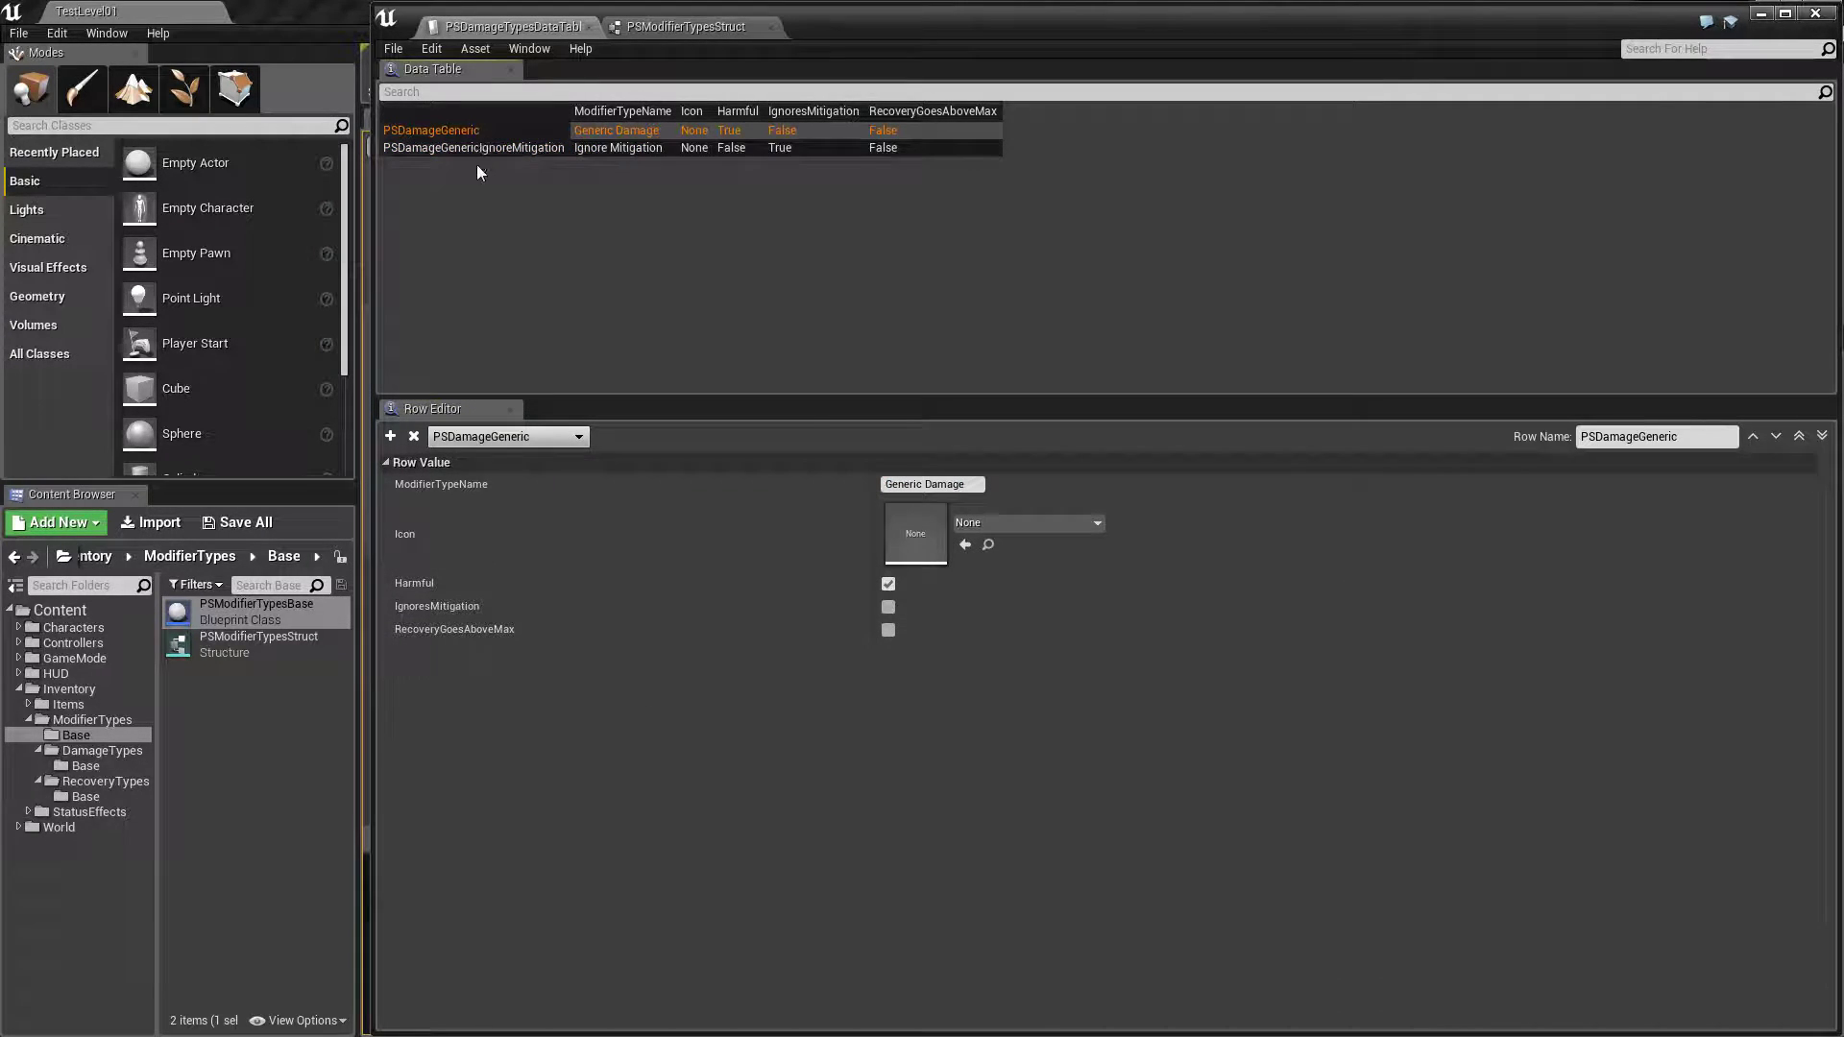
left_click(535, 146)
left_click(885, 584)
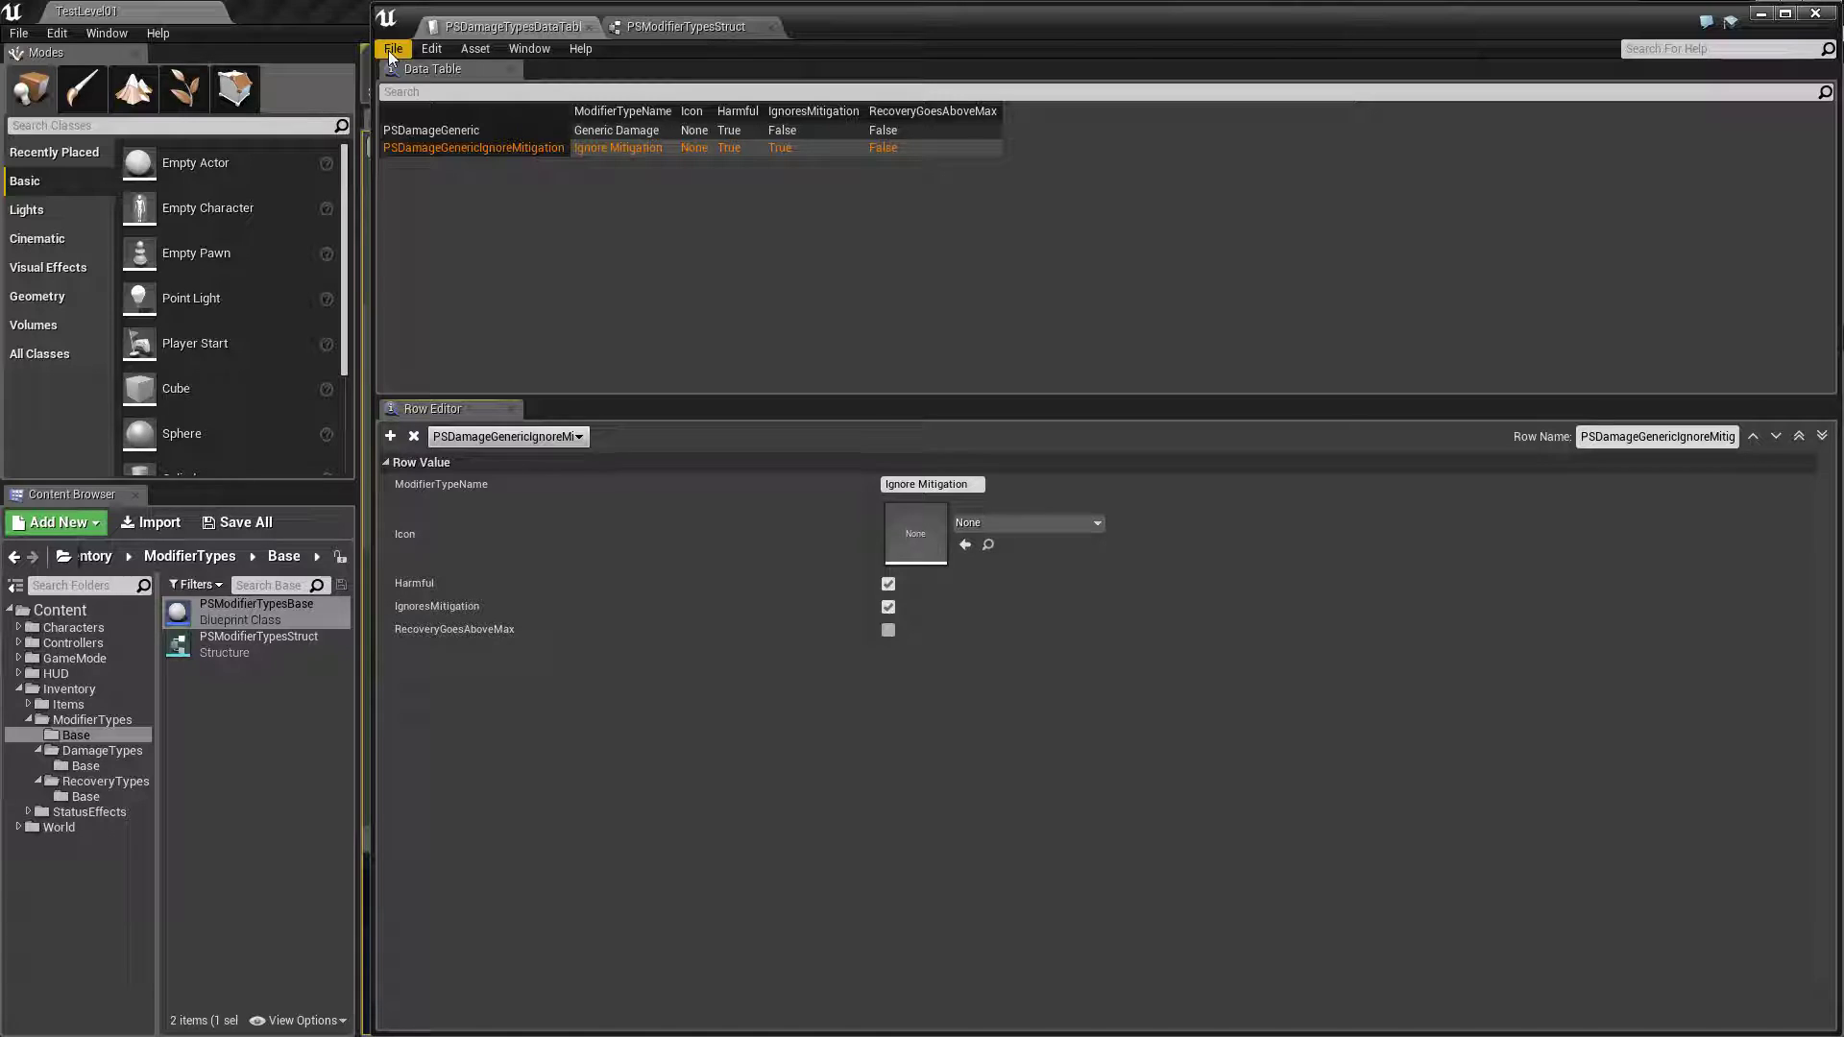
left_click(487, 197)
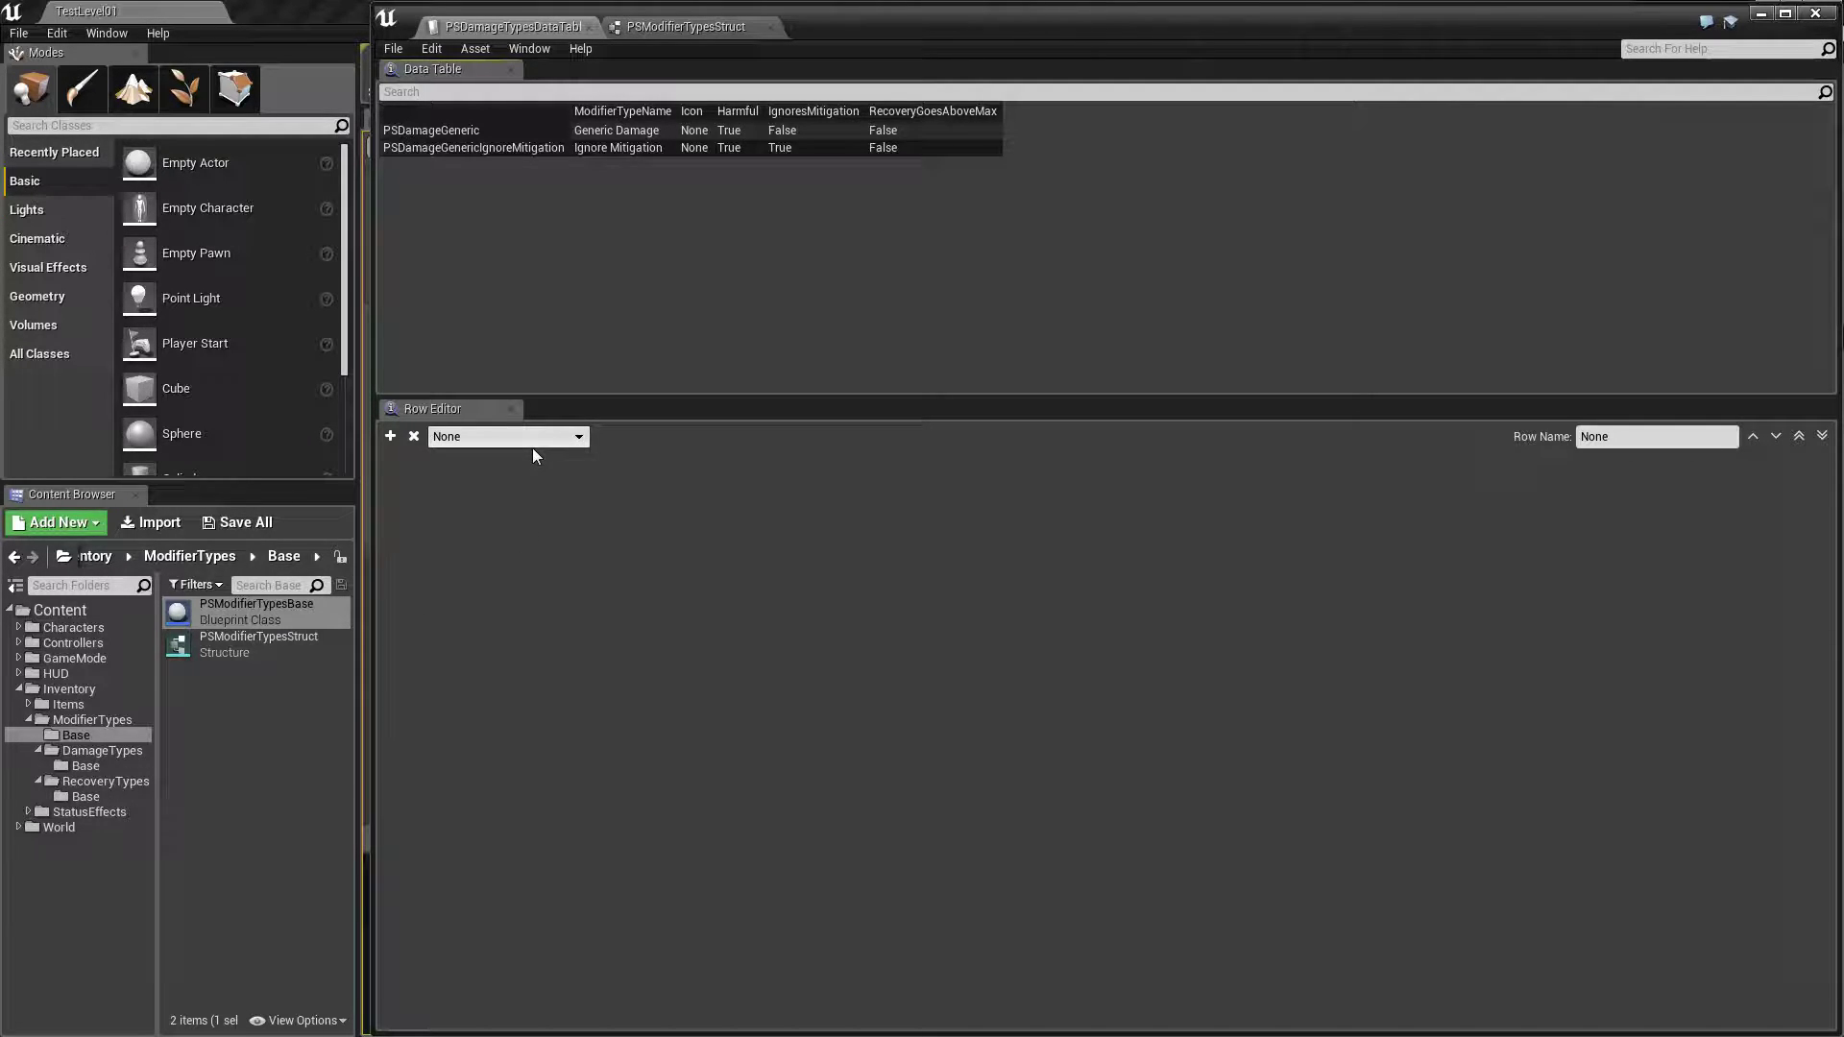
Select the PSDamageGeneric row and minimize the data table editor to show TestLevel01.
left_click(523, 134)
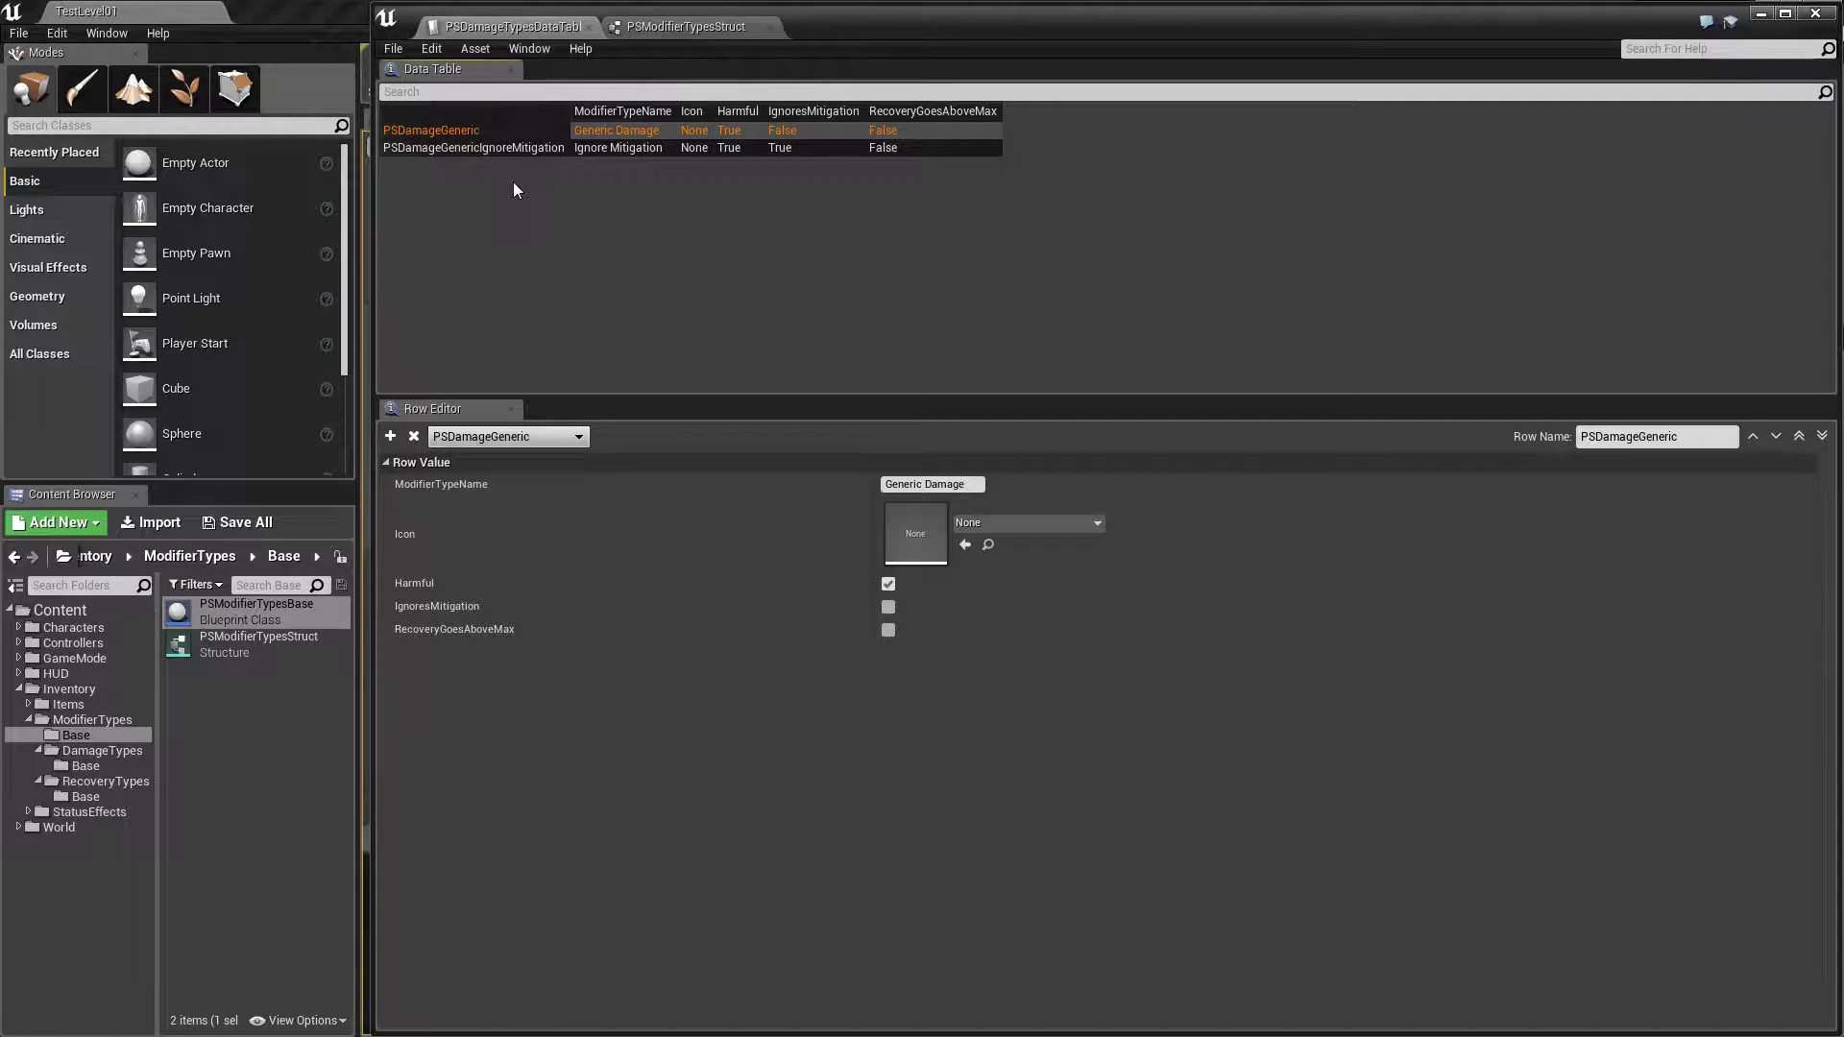
left_click(1762, 15)
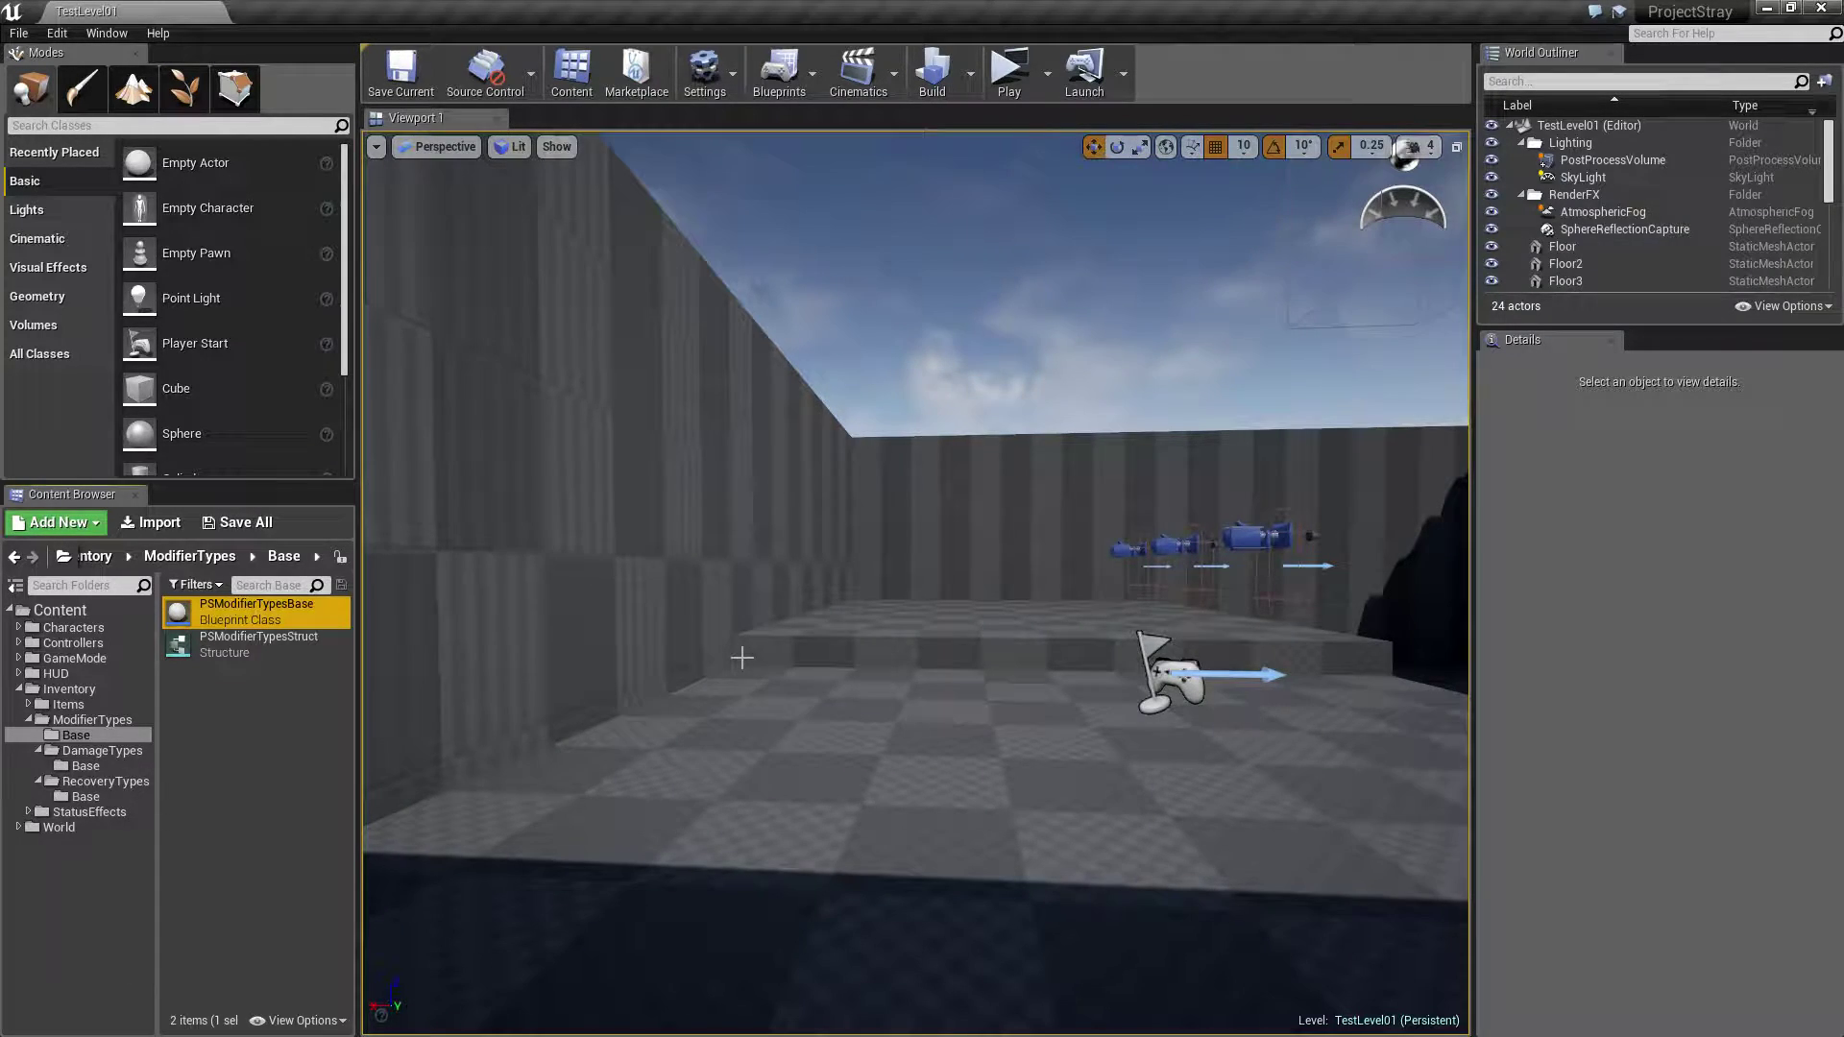
mouse_move(741, 657)
right_mouse_down()
mouse_move(672, 576)
mouse_move(847, 685)
right_mouse_up()
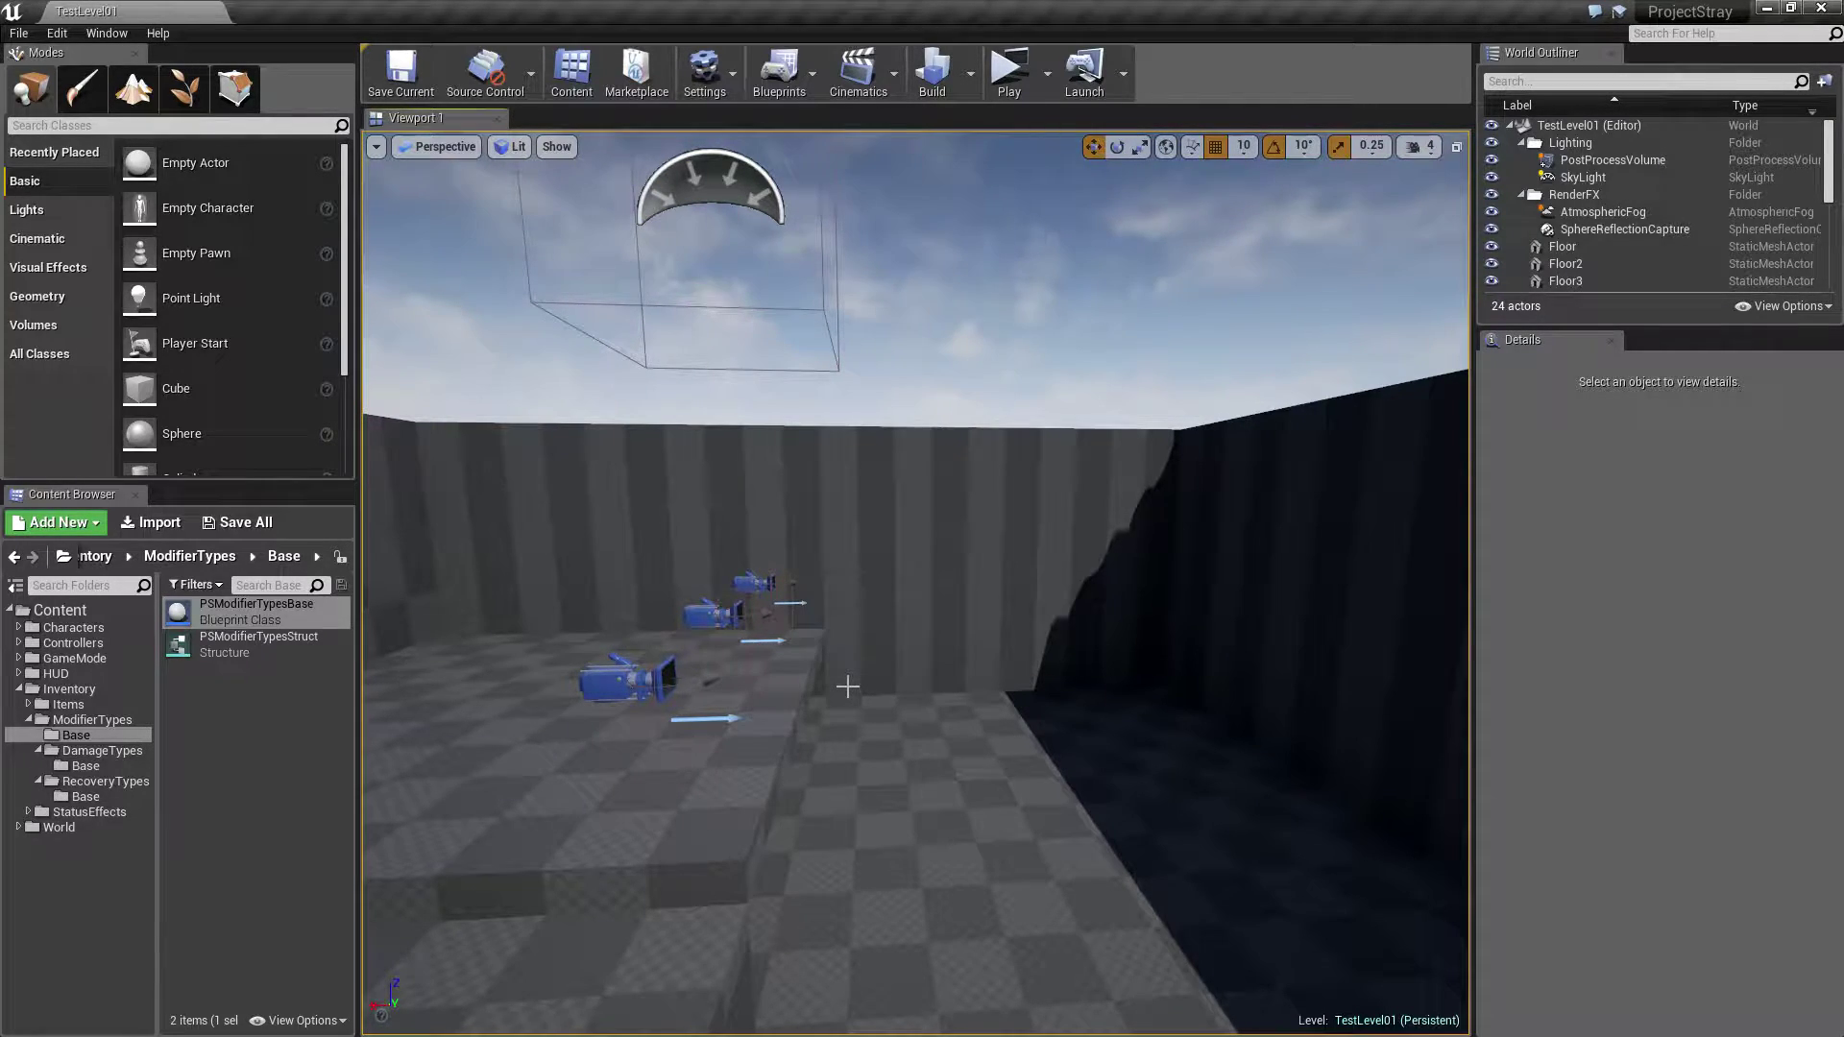
right_click_drag(949, 672, 1018, 662)
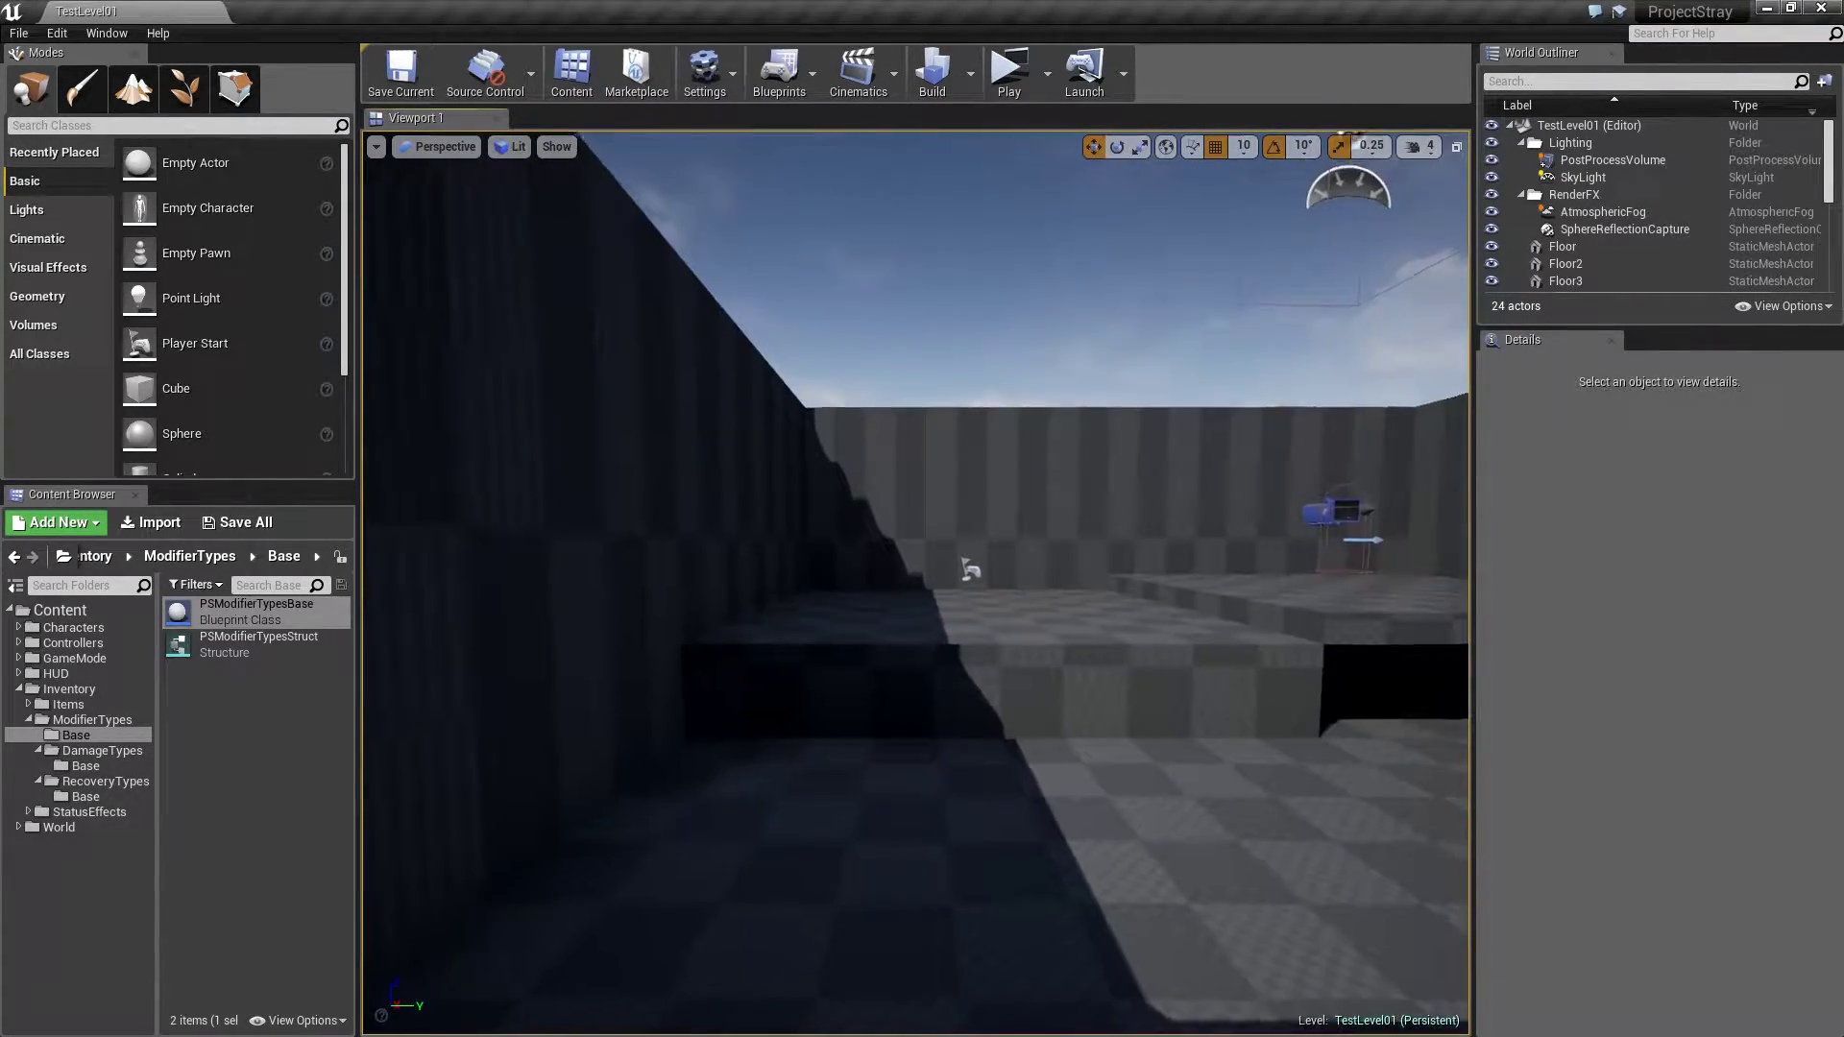
mouse_move(1018, 663)
right_mouse_down()
mouse_move(959, 580)
mouse_move(1037, 665)
right_mouse_up()
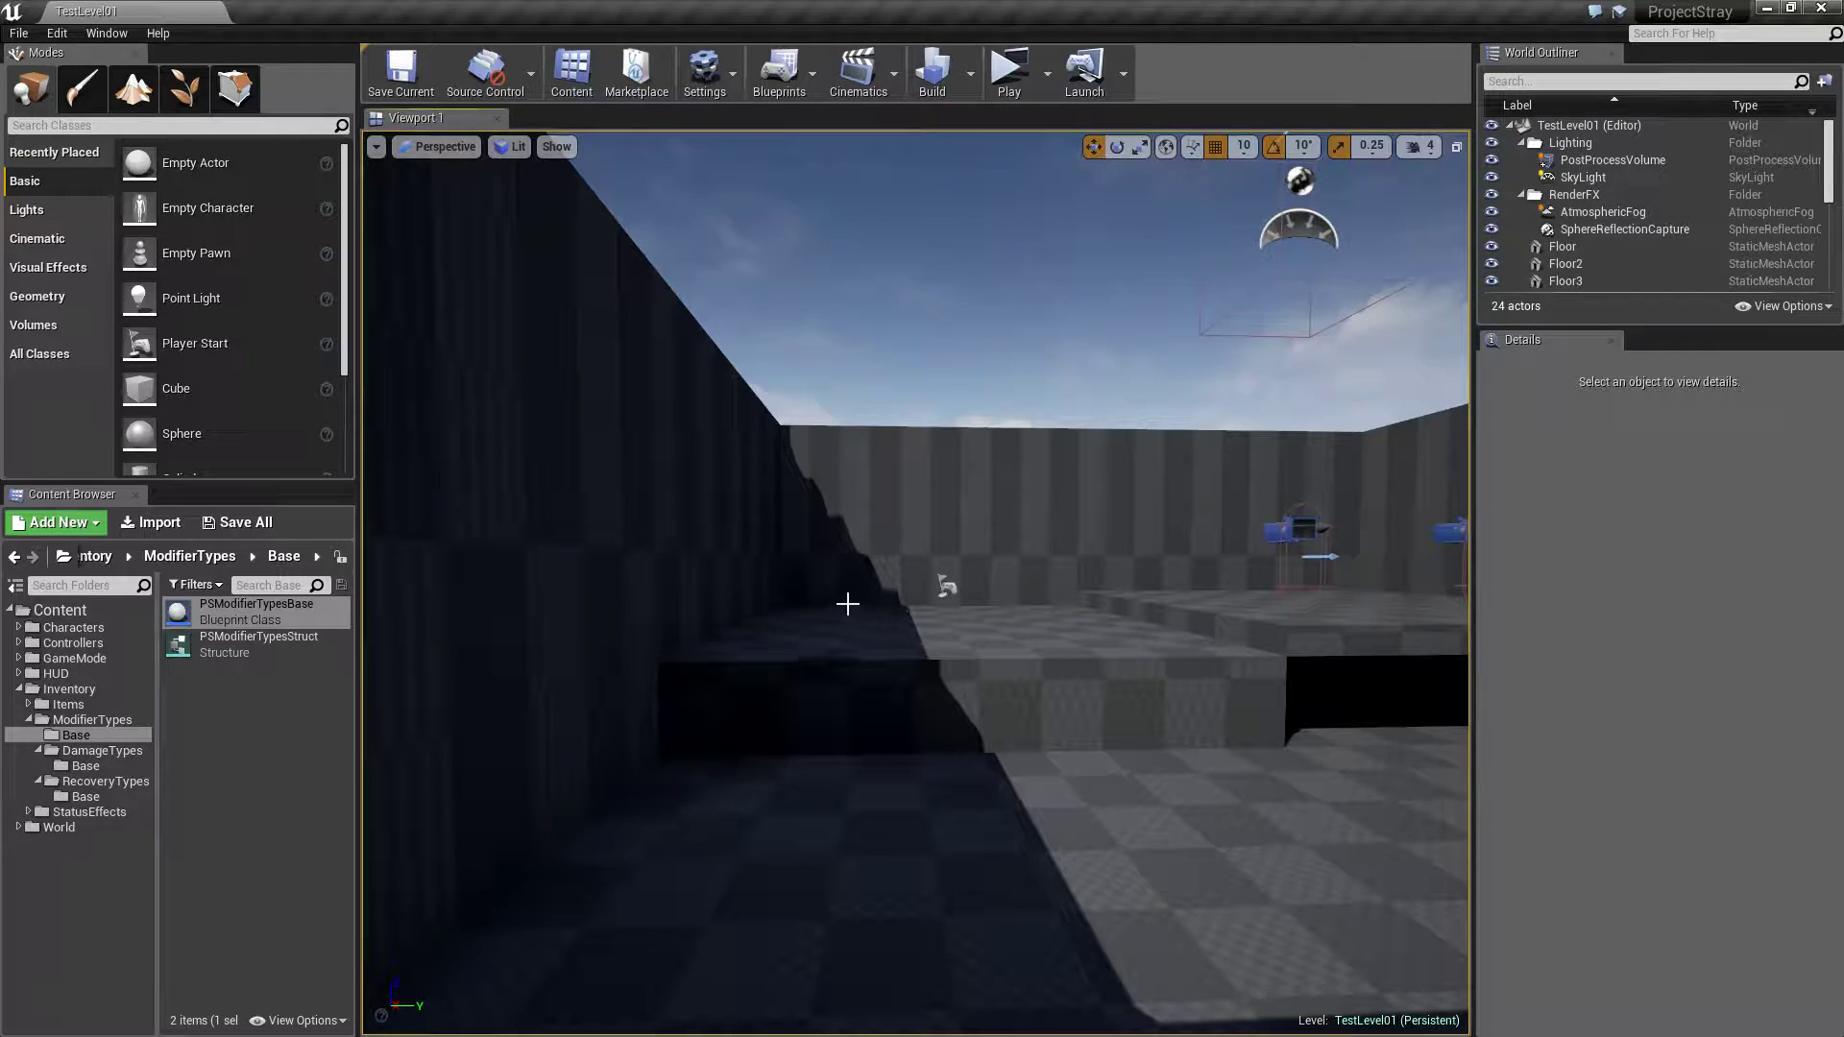
left_click(259, 643)
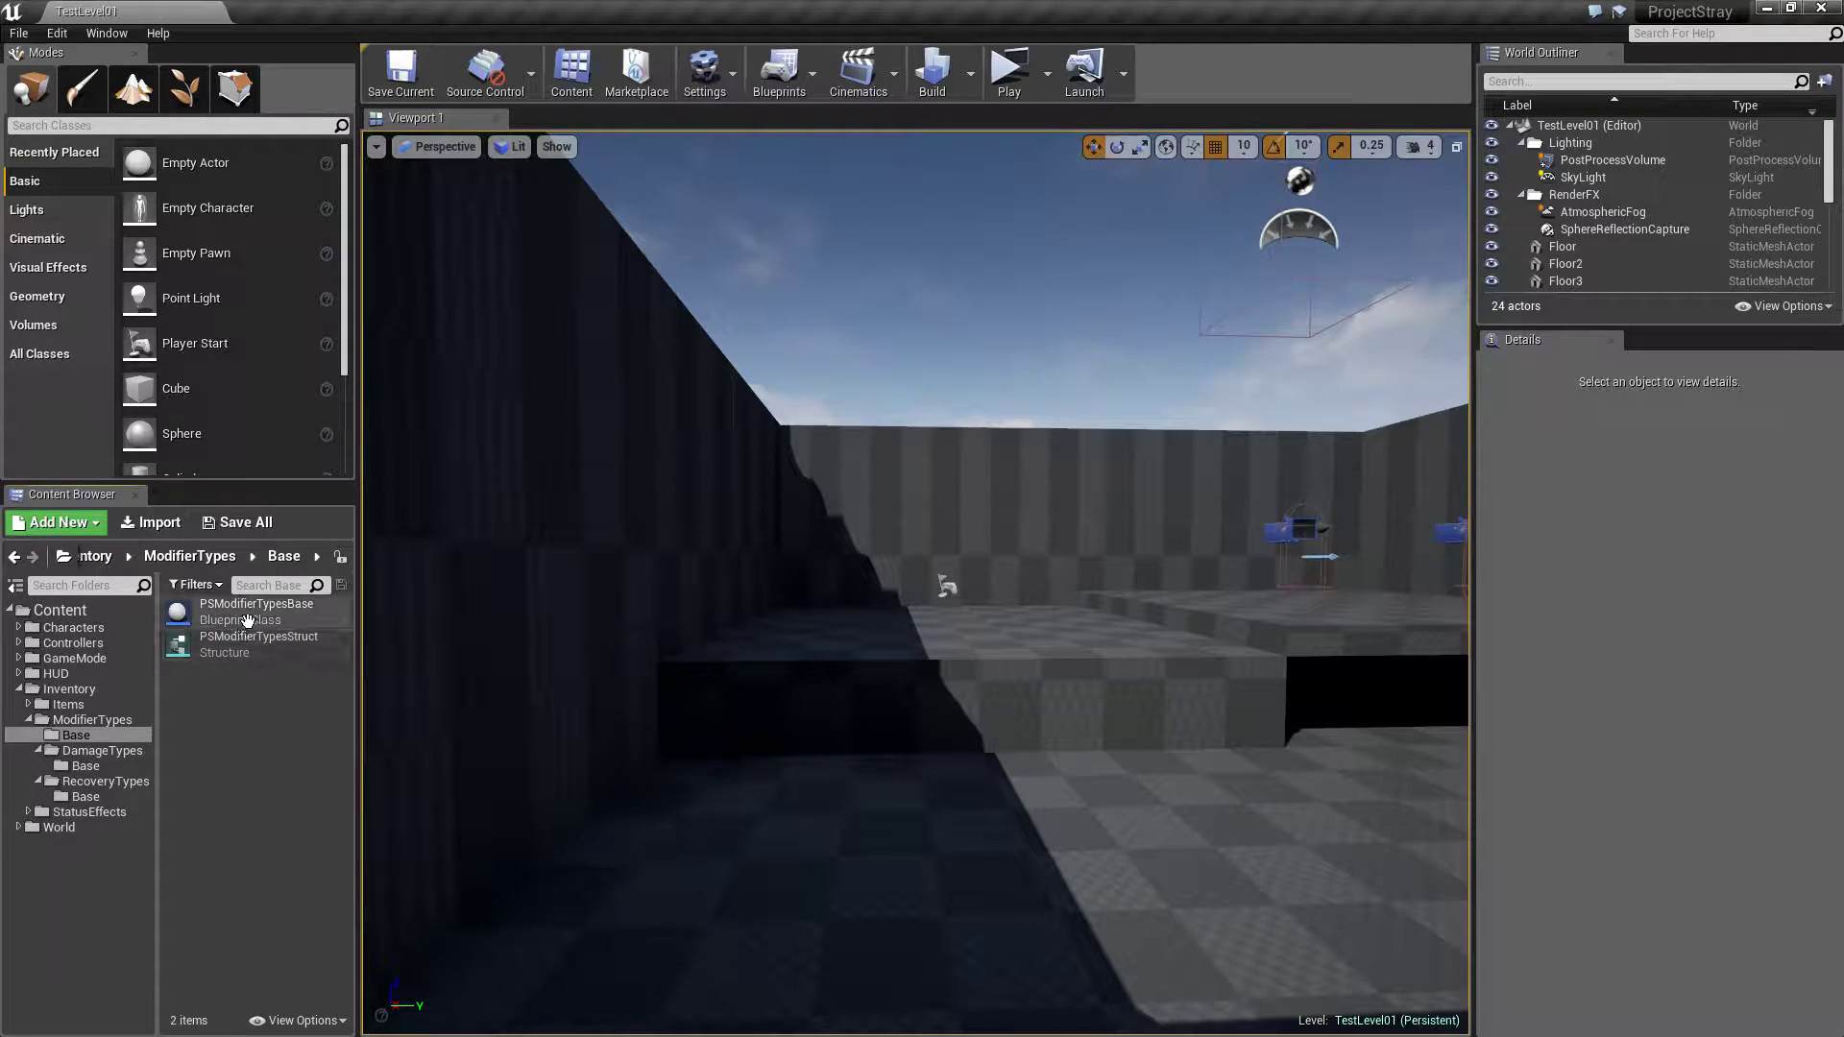
Show the DamageTypes Base folder with PSDamageTypesBase and PSDamageTypesDataTable.
left_click(232, 693)
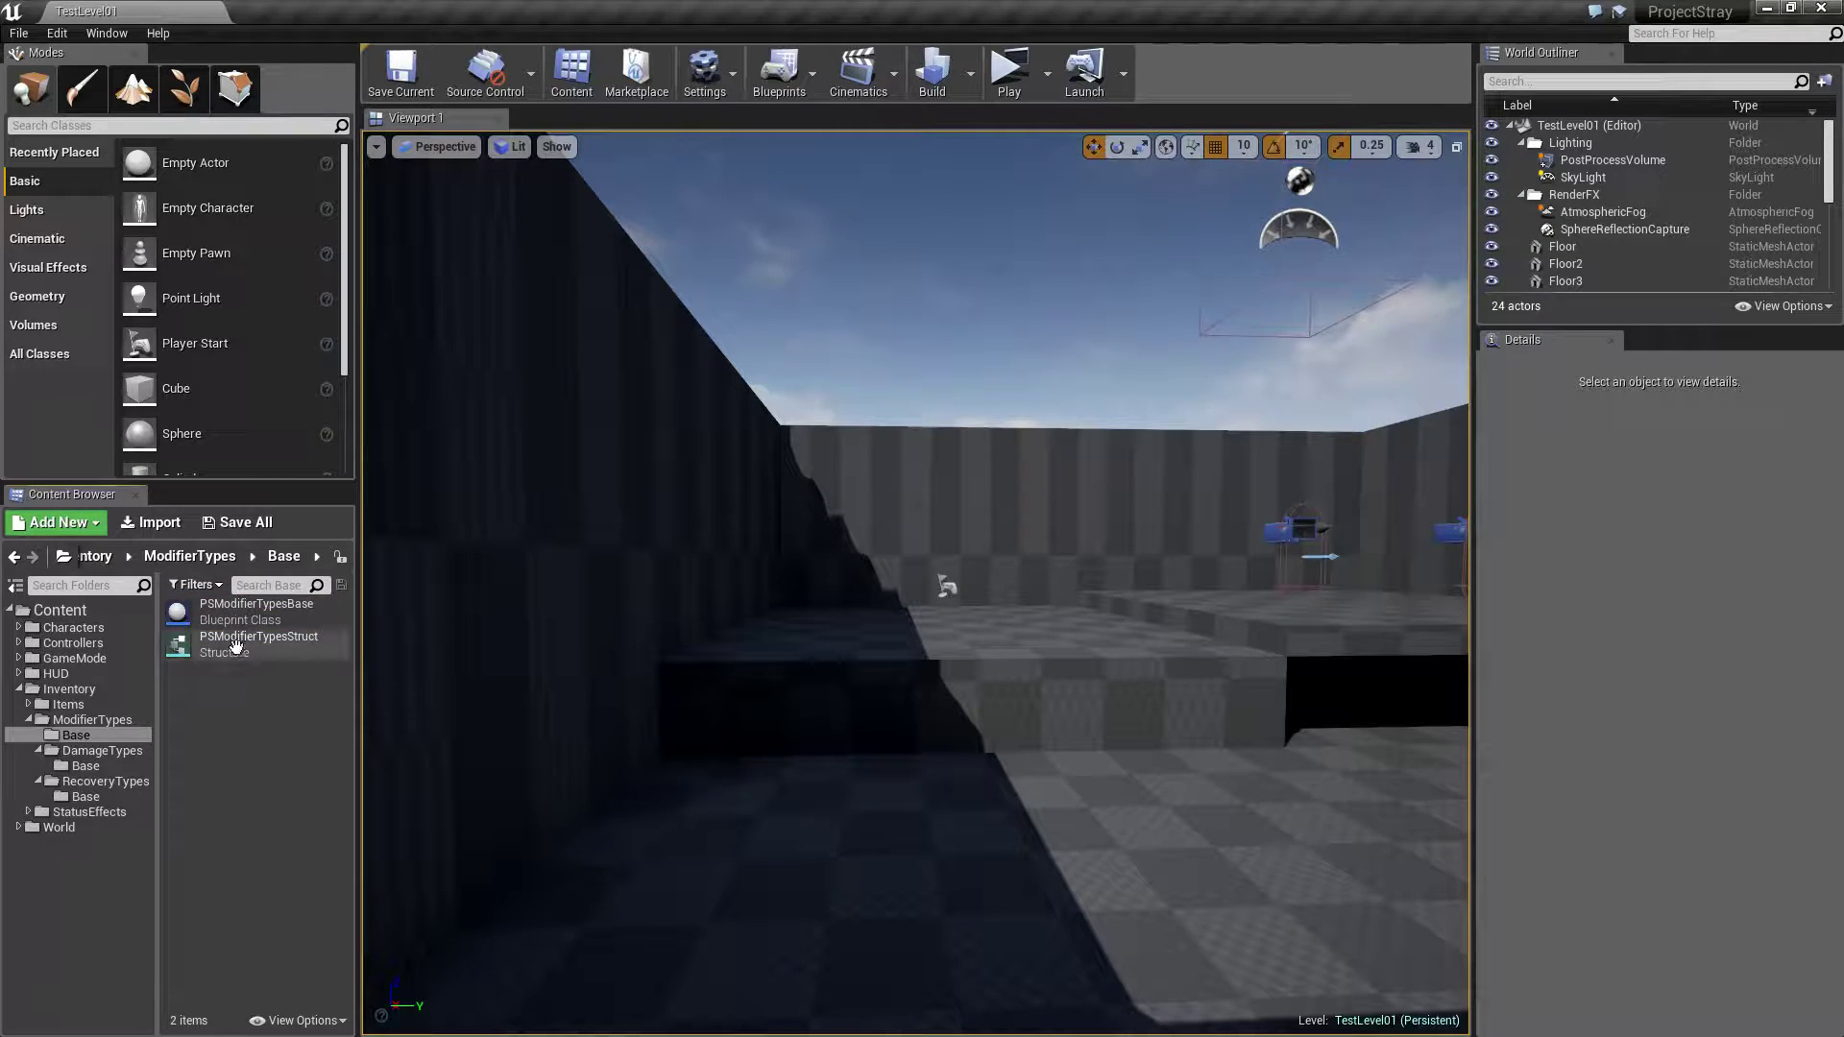
left_click(96, 750)
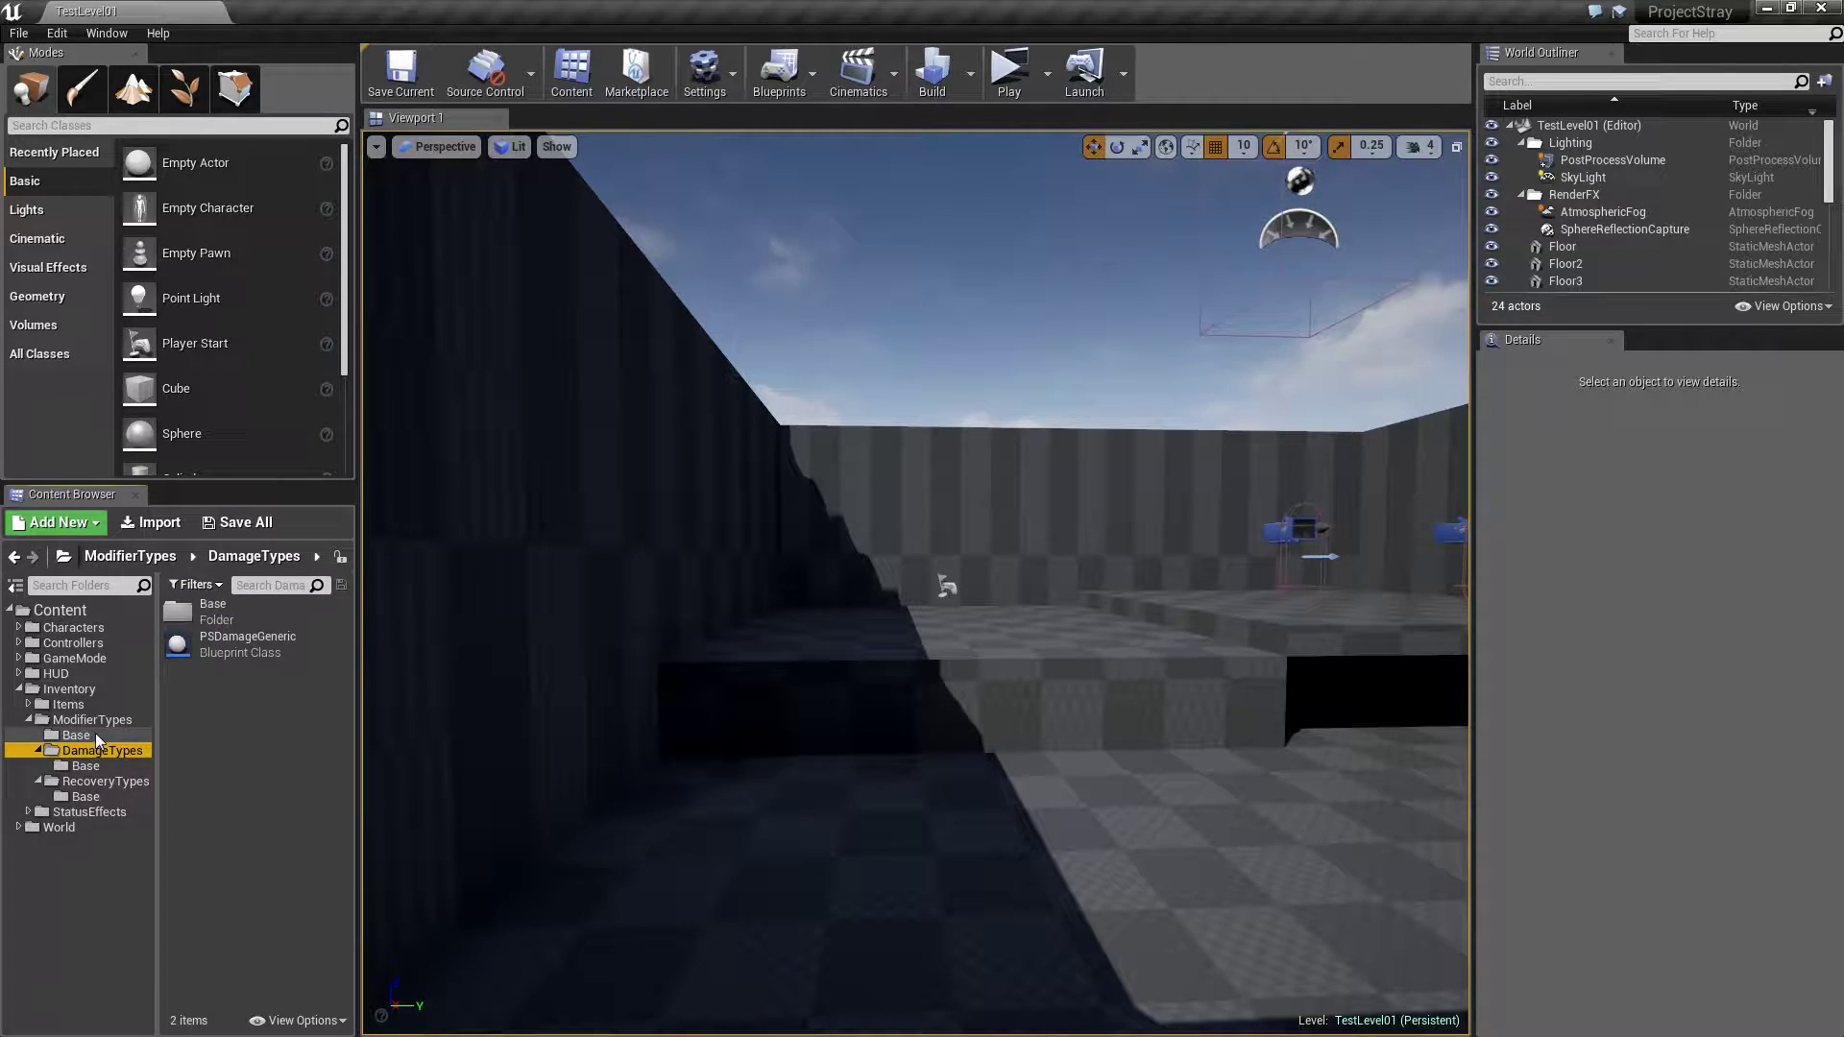
left_click(95, 733)
left_click(101, 771)
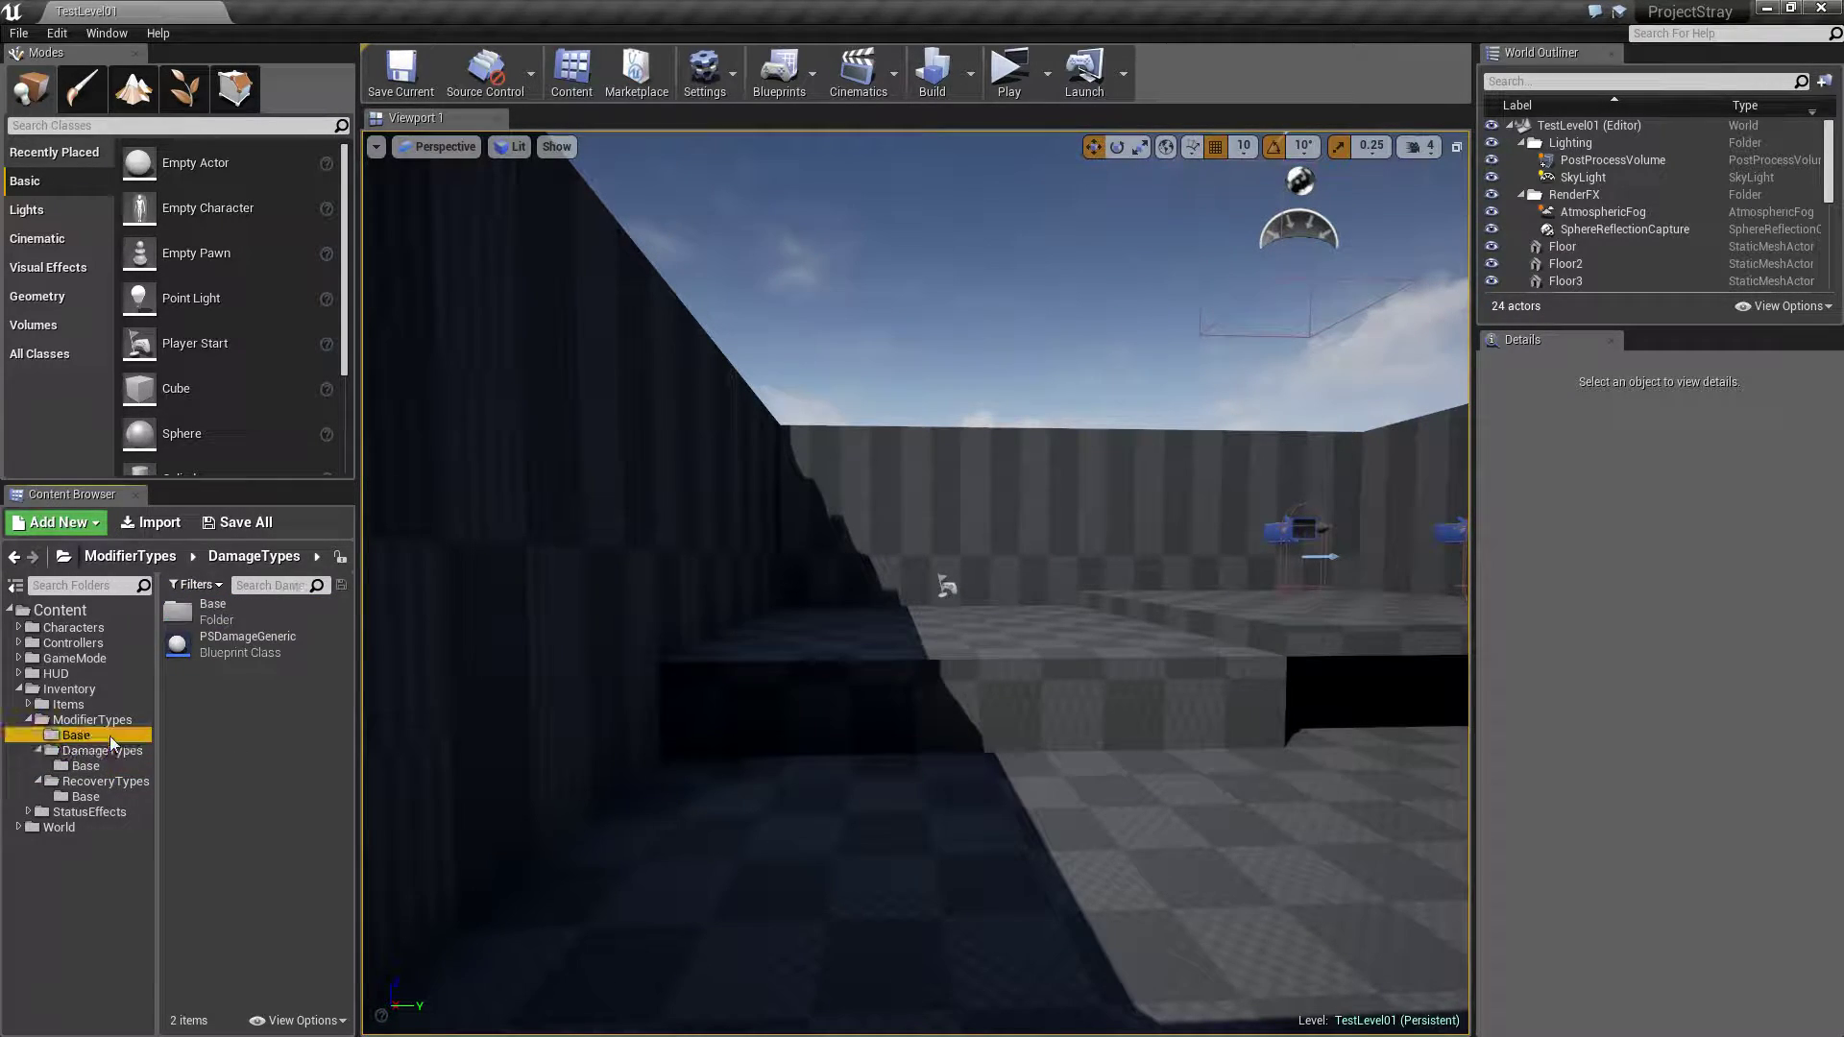
left_click(110, 736)
left_click(101, 768)
left_click_drag(836, 671, 826, 576)
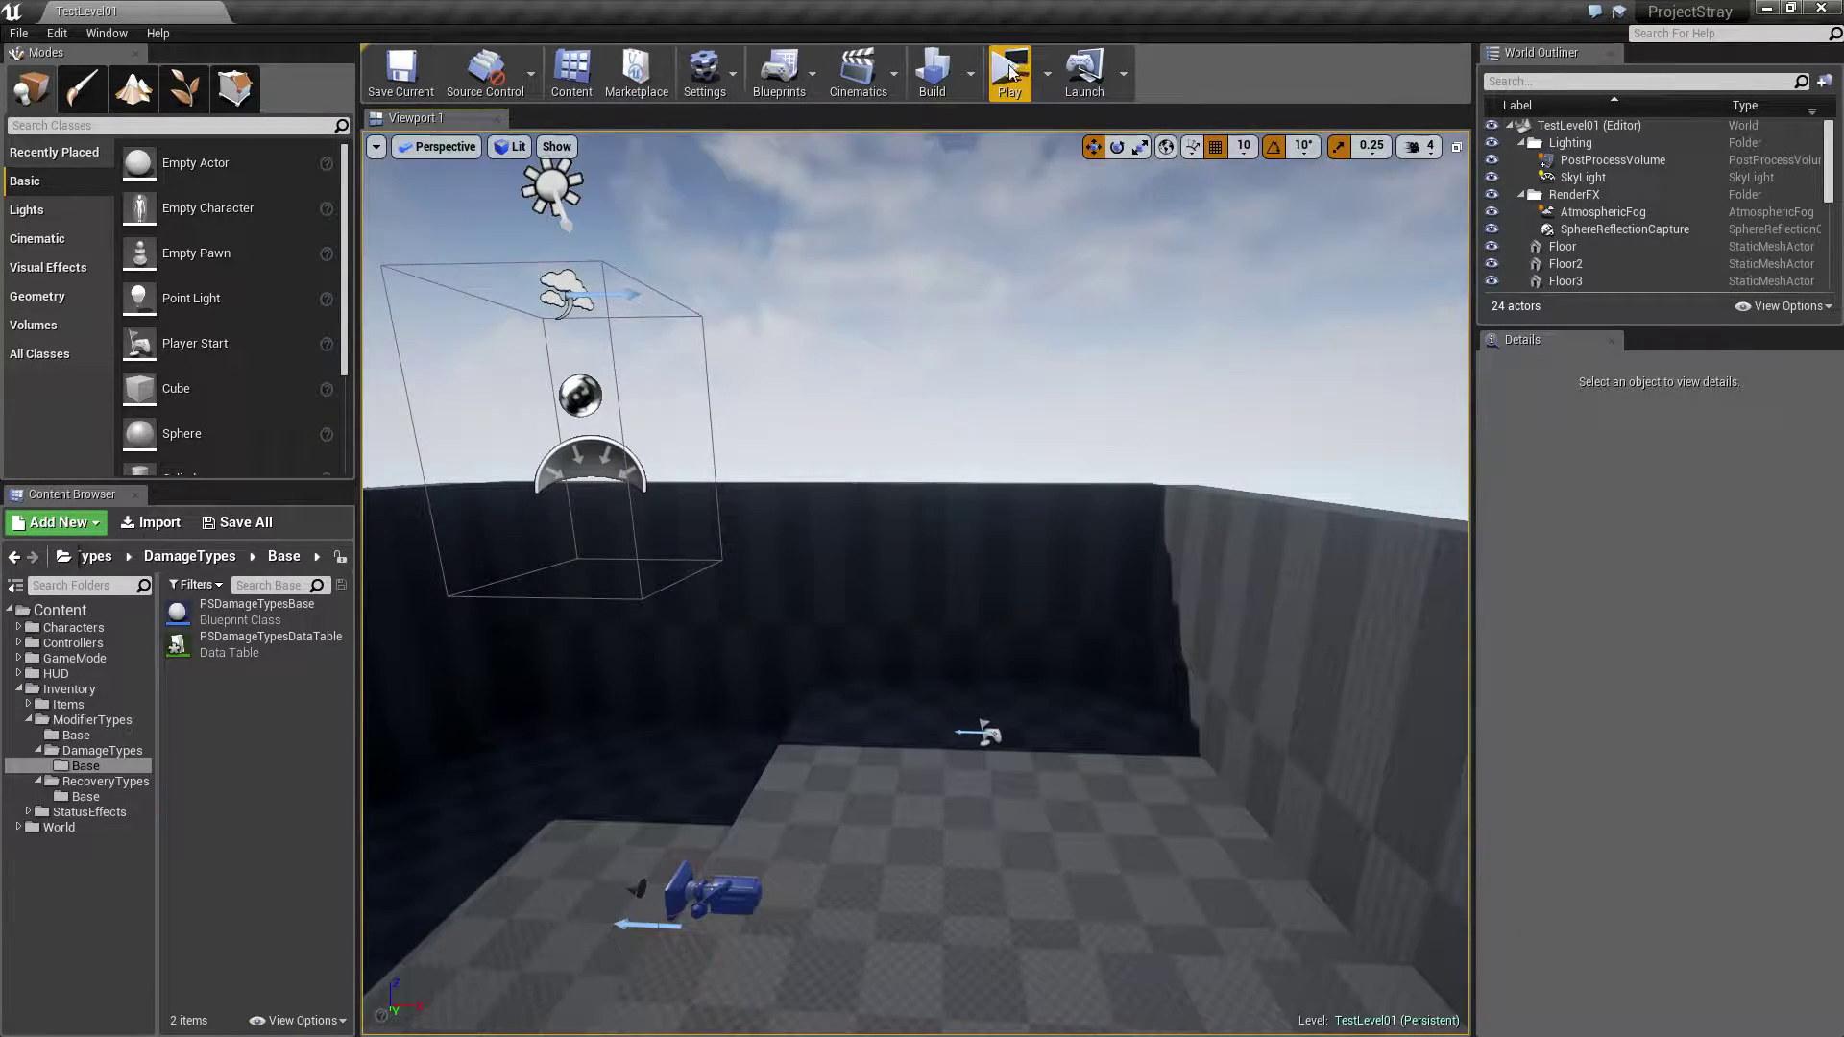
Save PSDamageTypesDataTable, then run and stop a quick test play of the level.
left_click(236, 524)
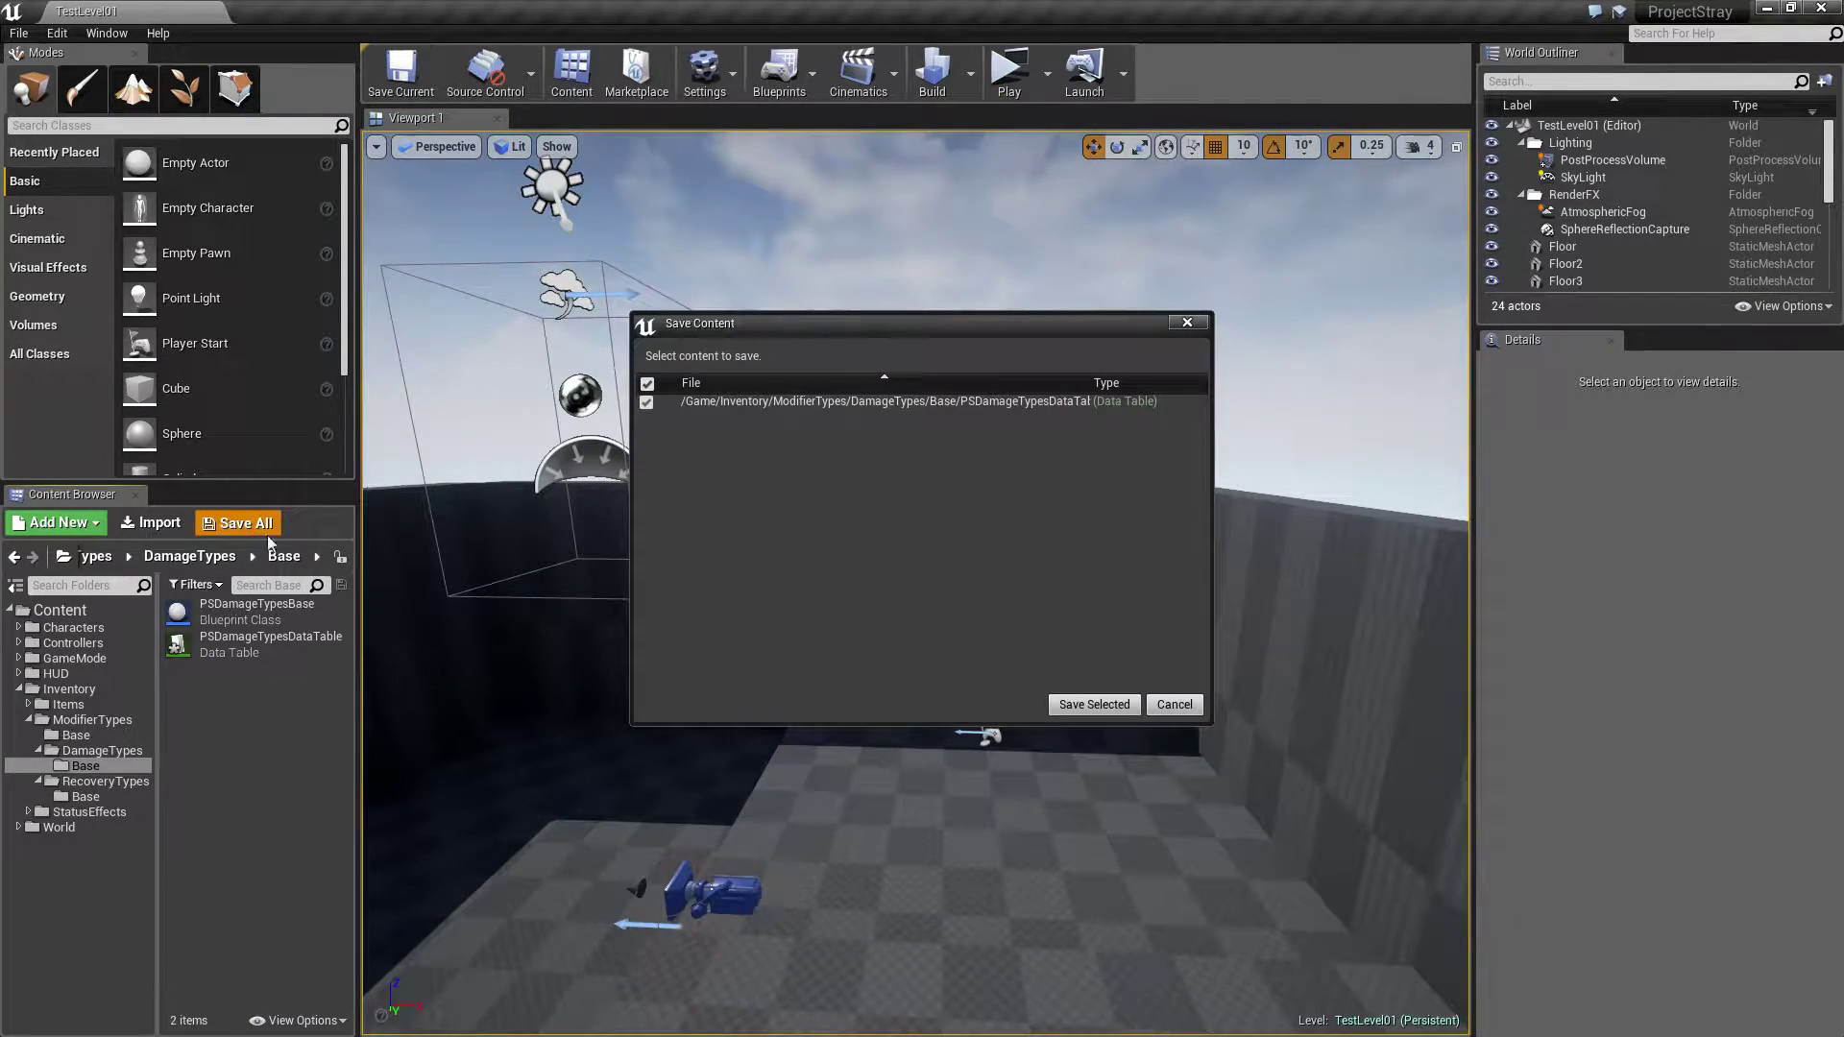
left_click(1071, 706)
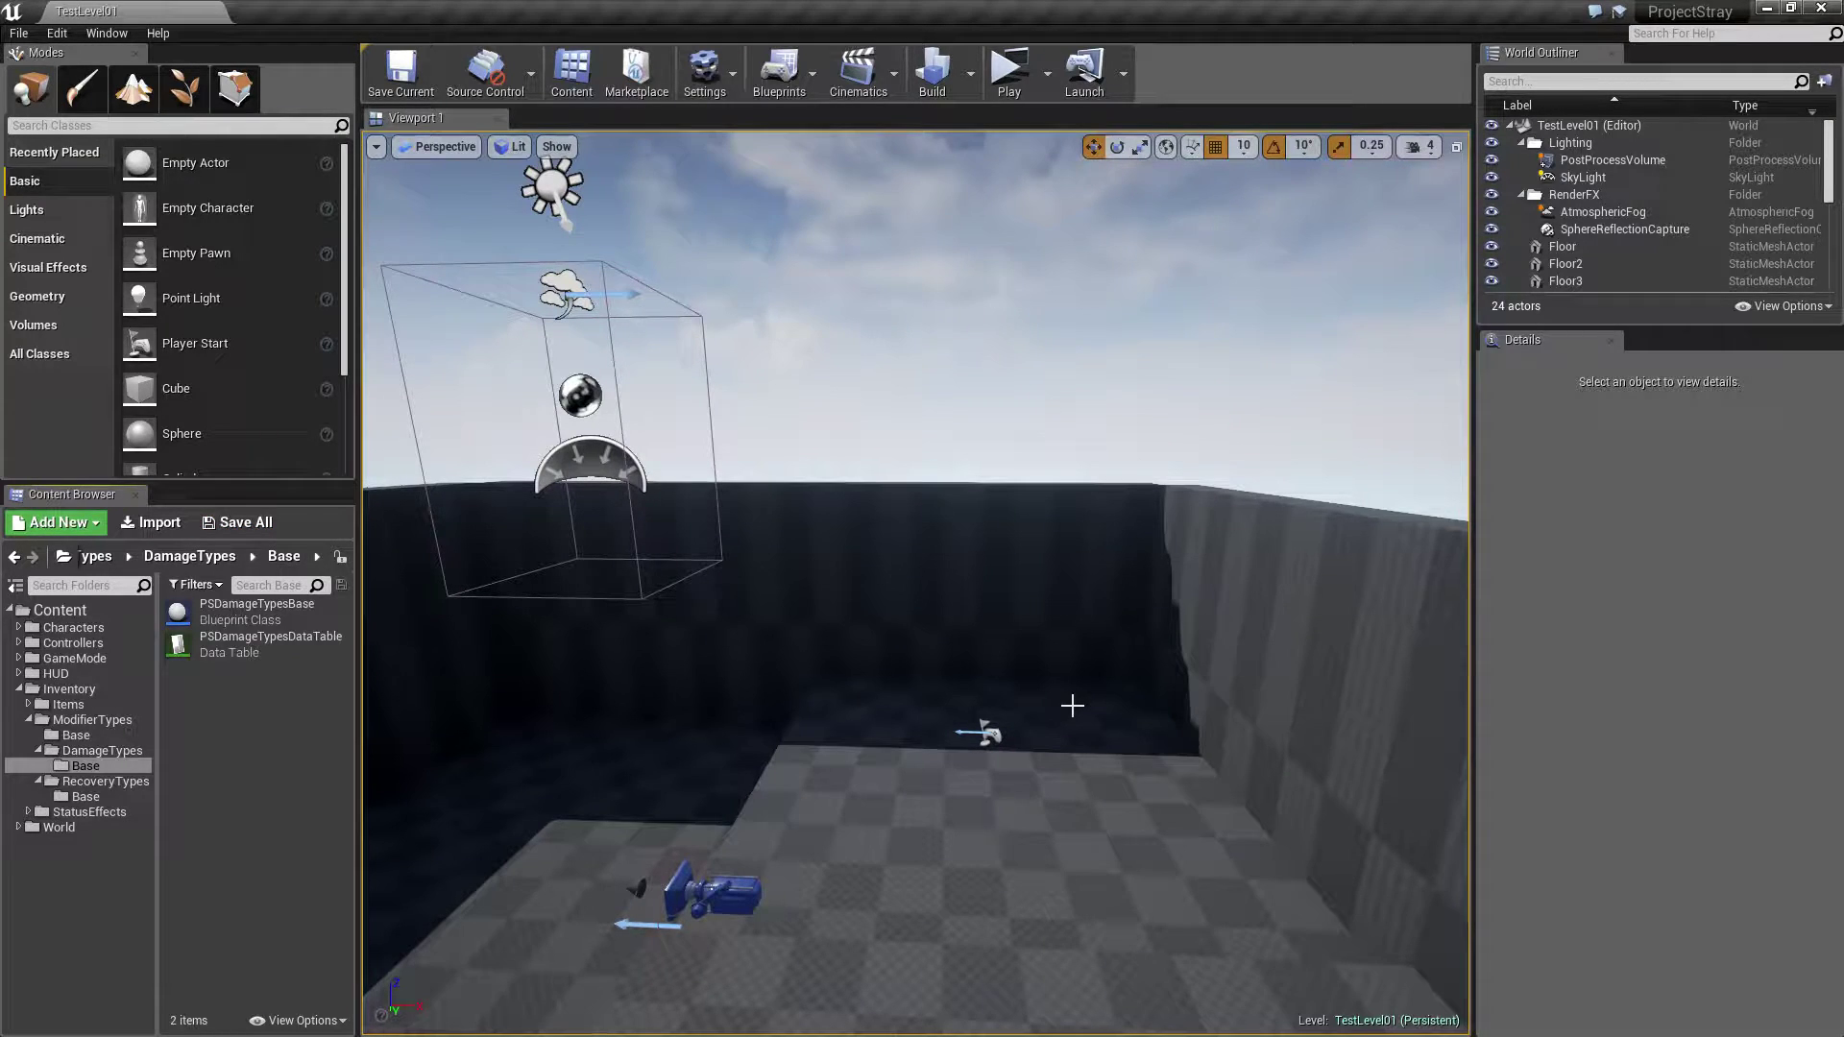
left_click(1011, 68)
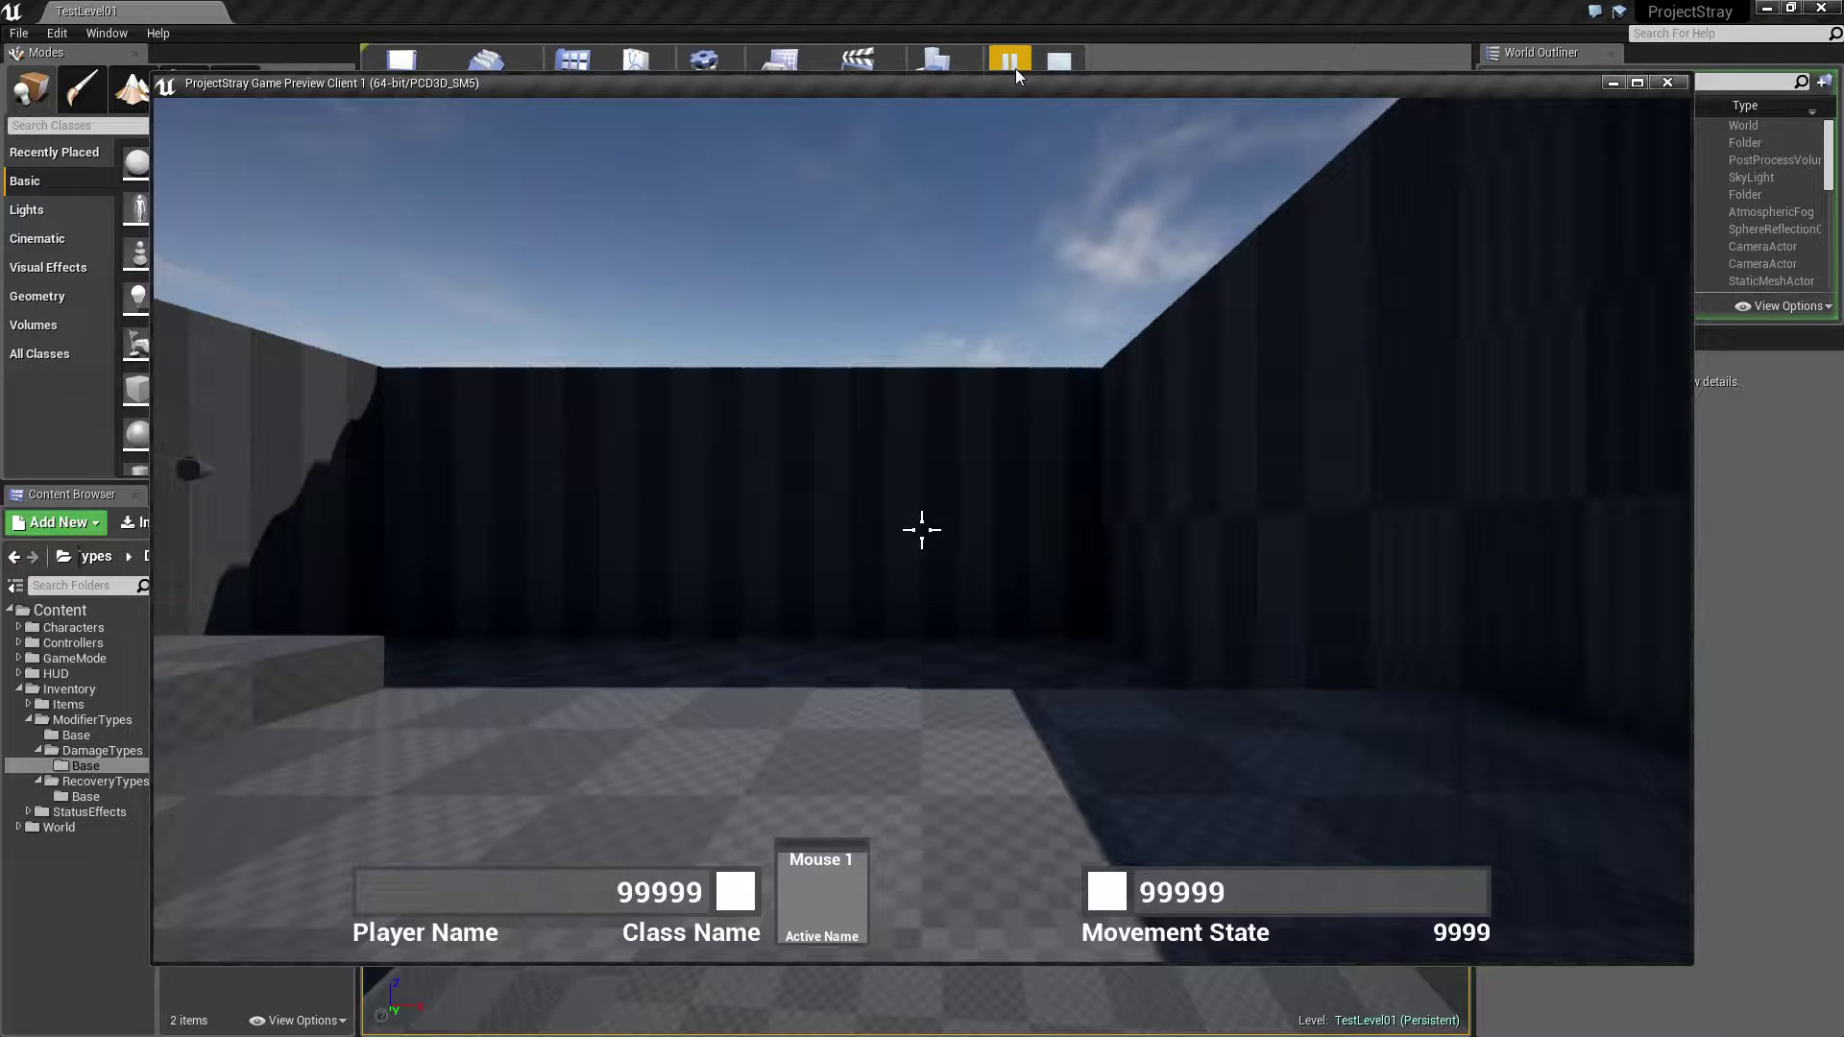
key("Escape")
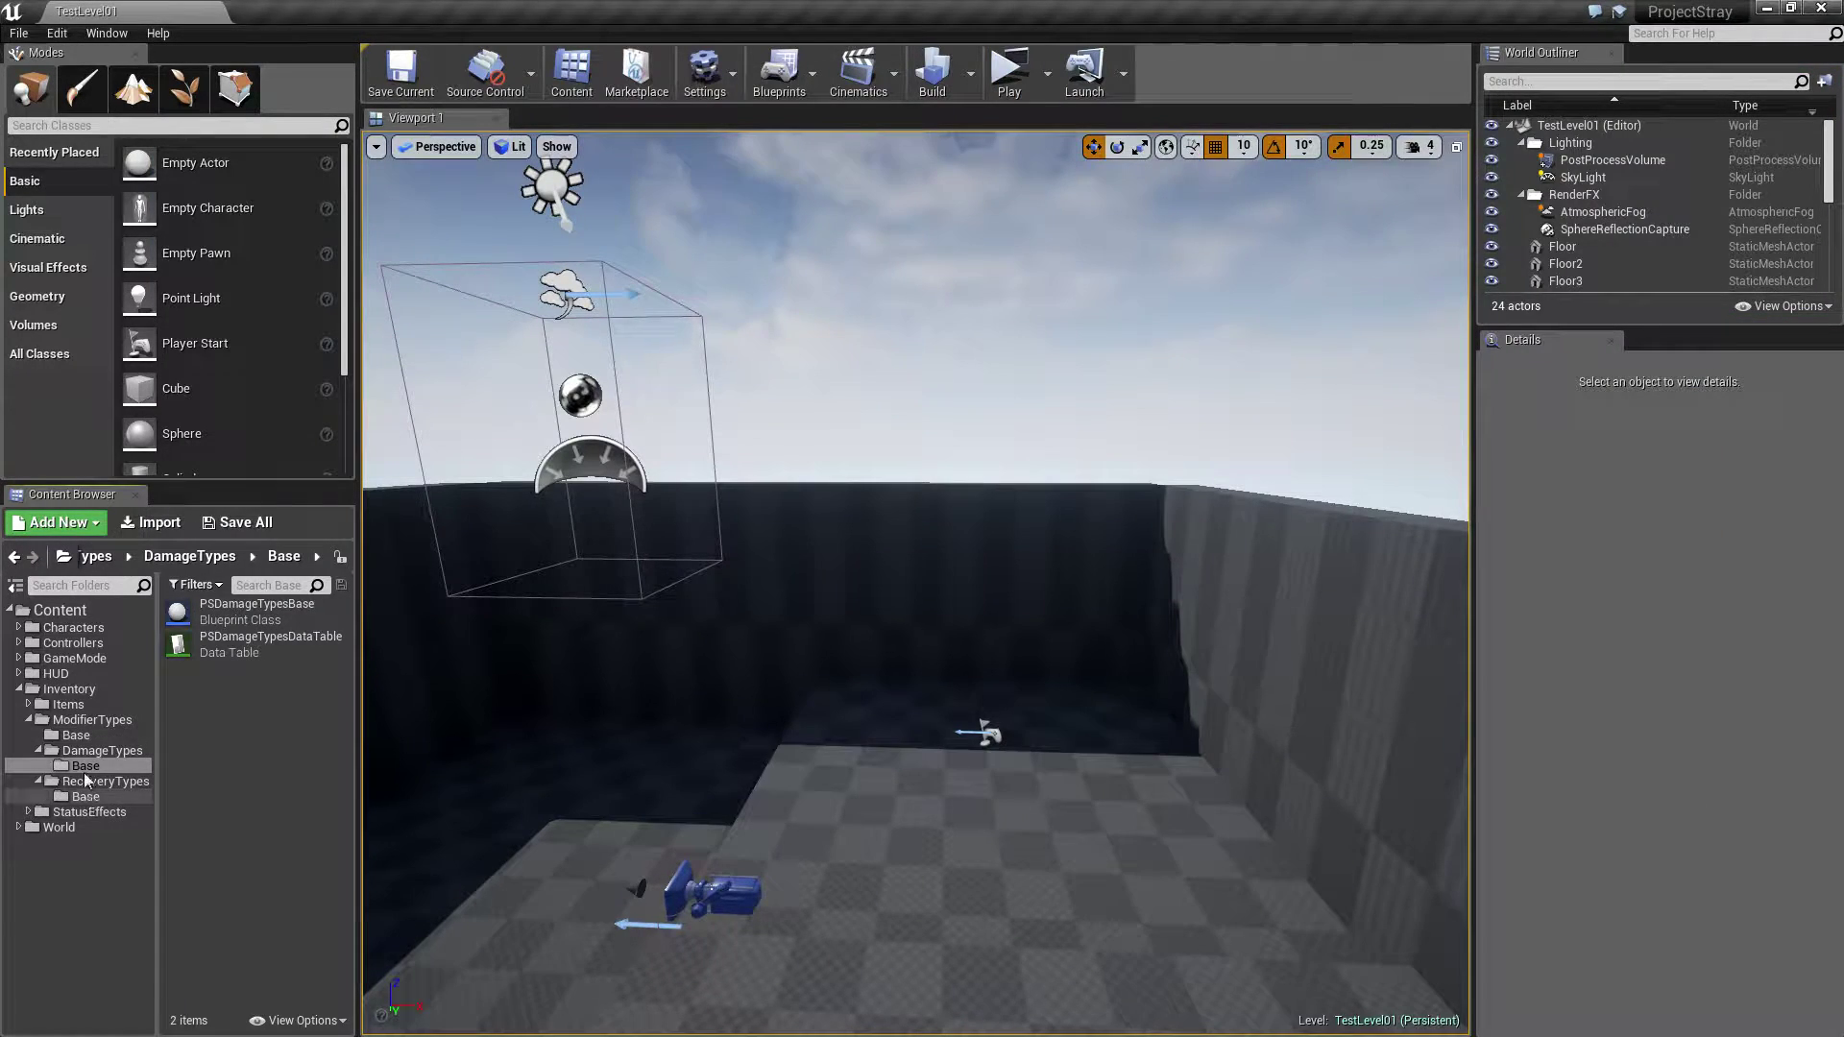
Open the PSPlayerHUD widget blueprint from the HUD > Player folder.
left_click(18, 673)
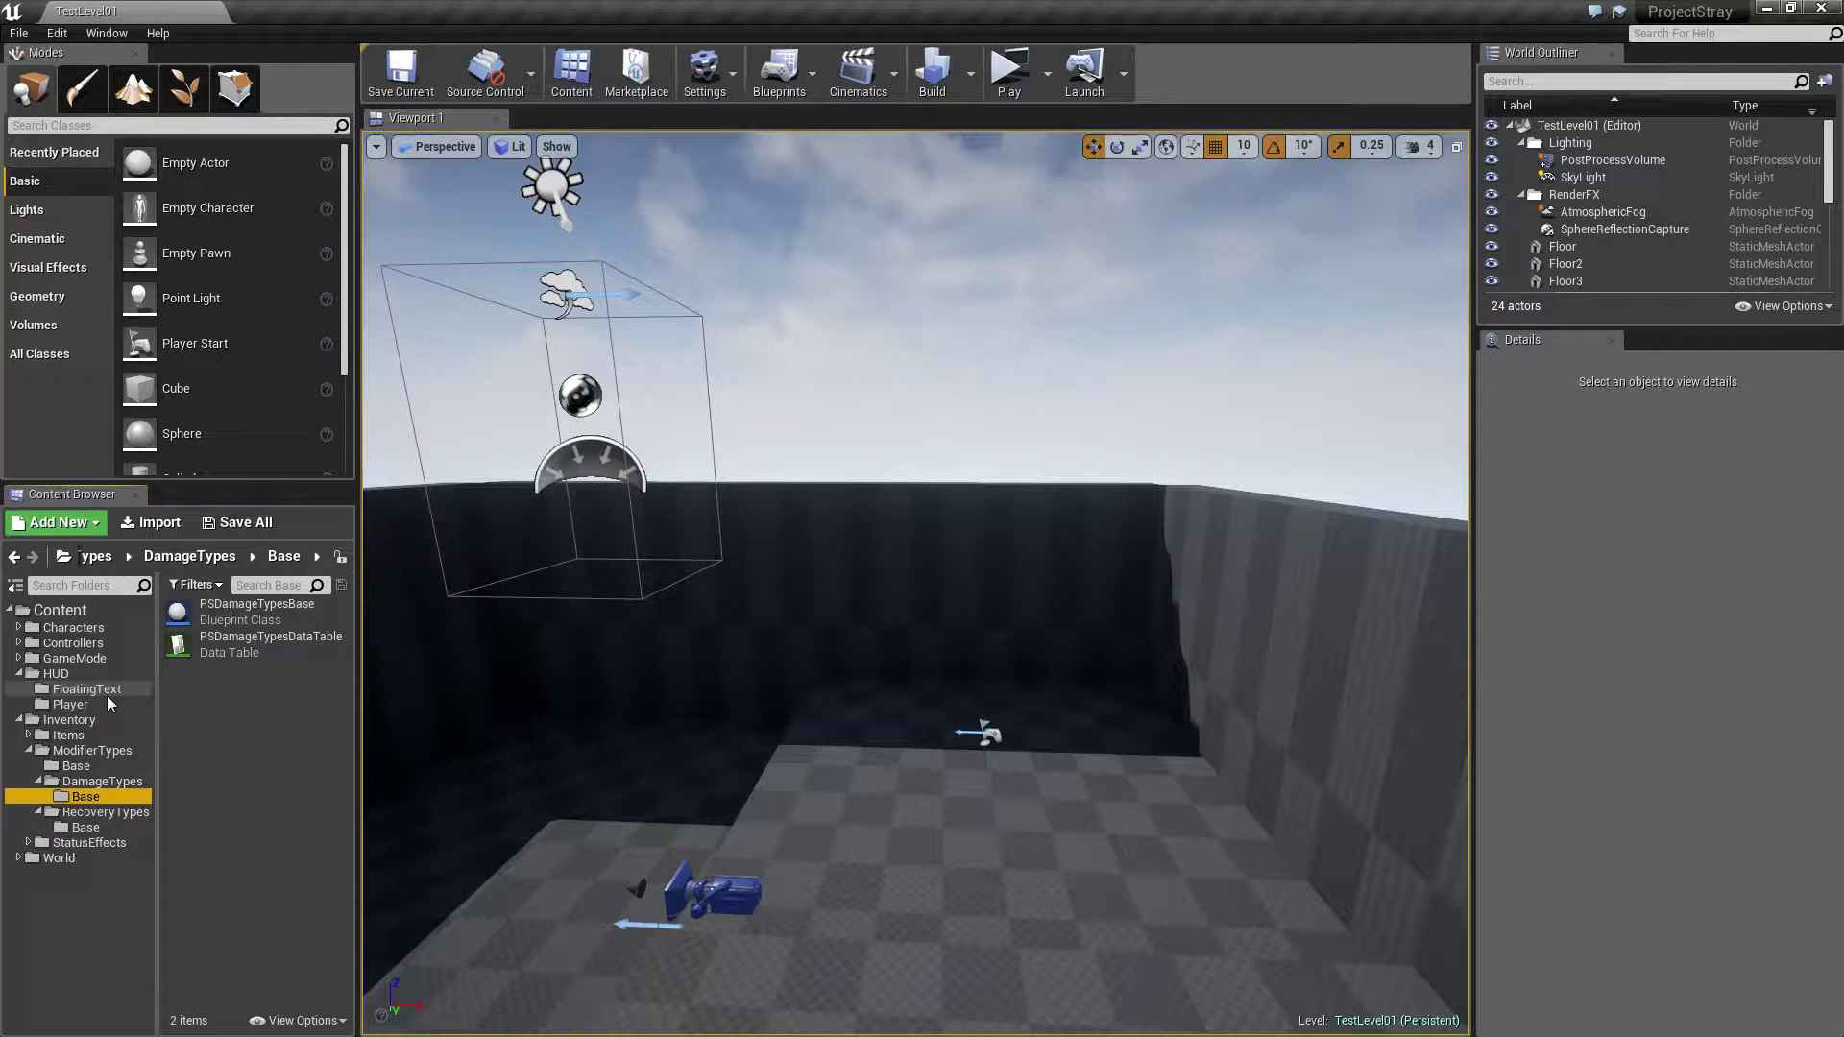
left_click(107, 695)
left_click(108, 713)
left_click(108, 706)
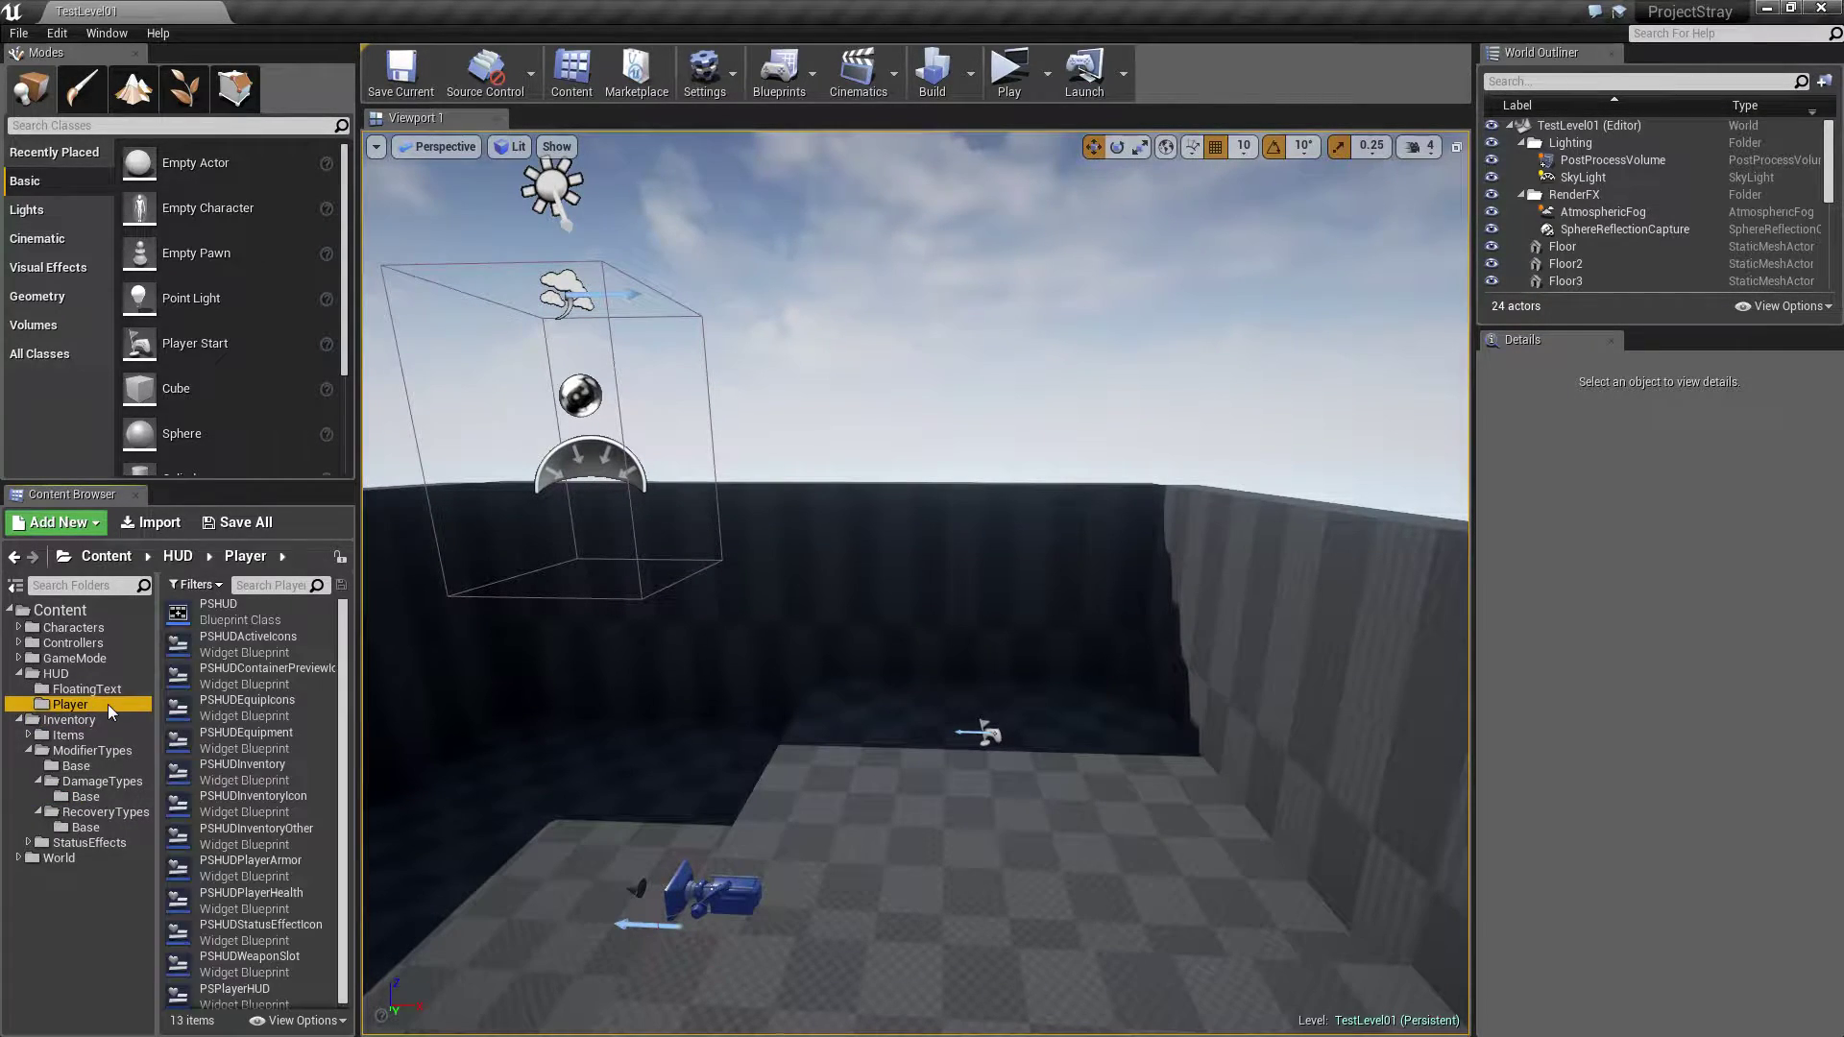
scroll(336, 924, "down", 1)
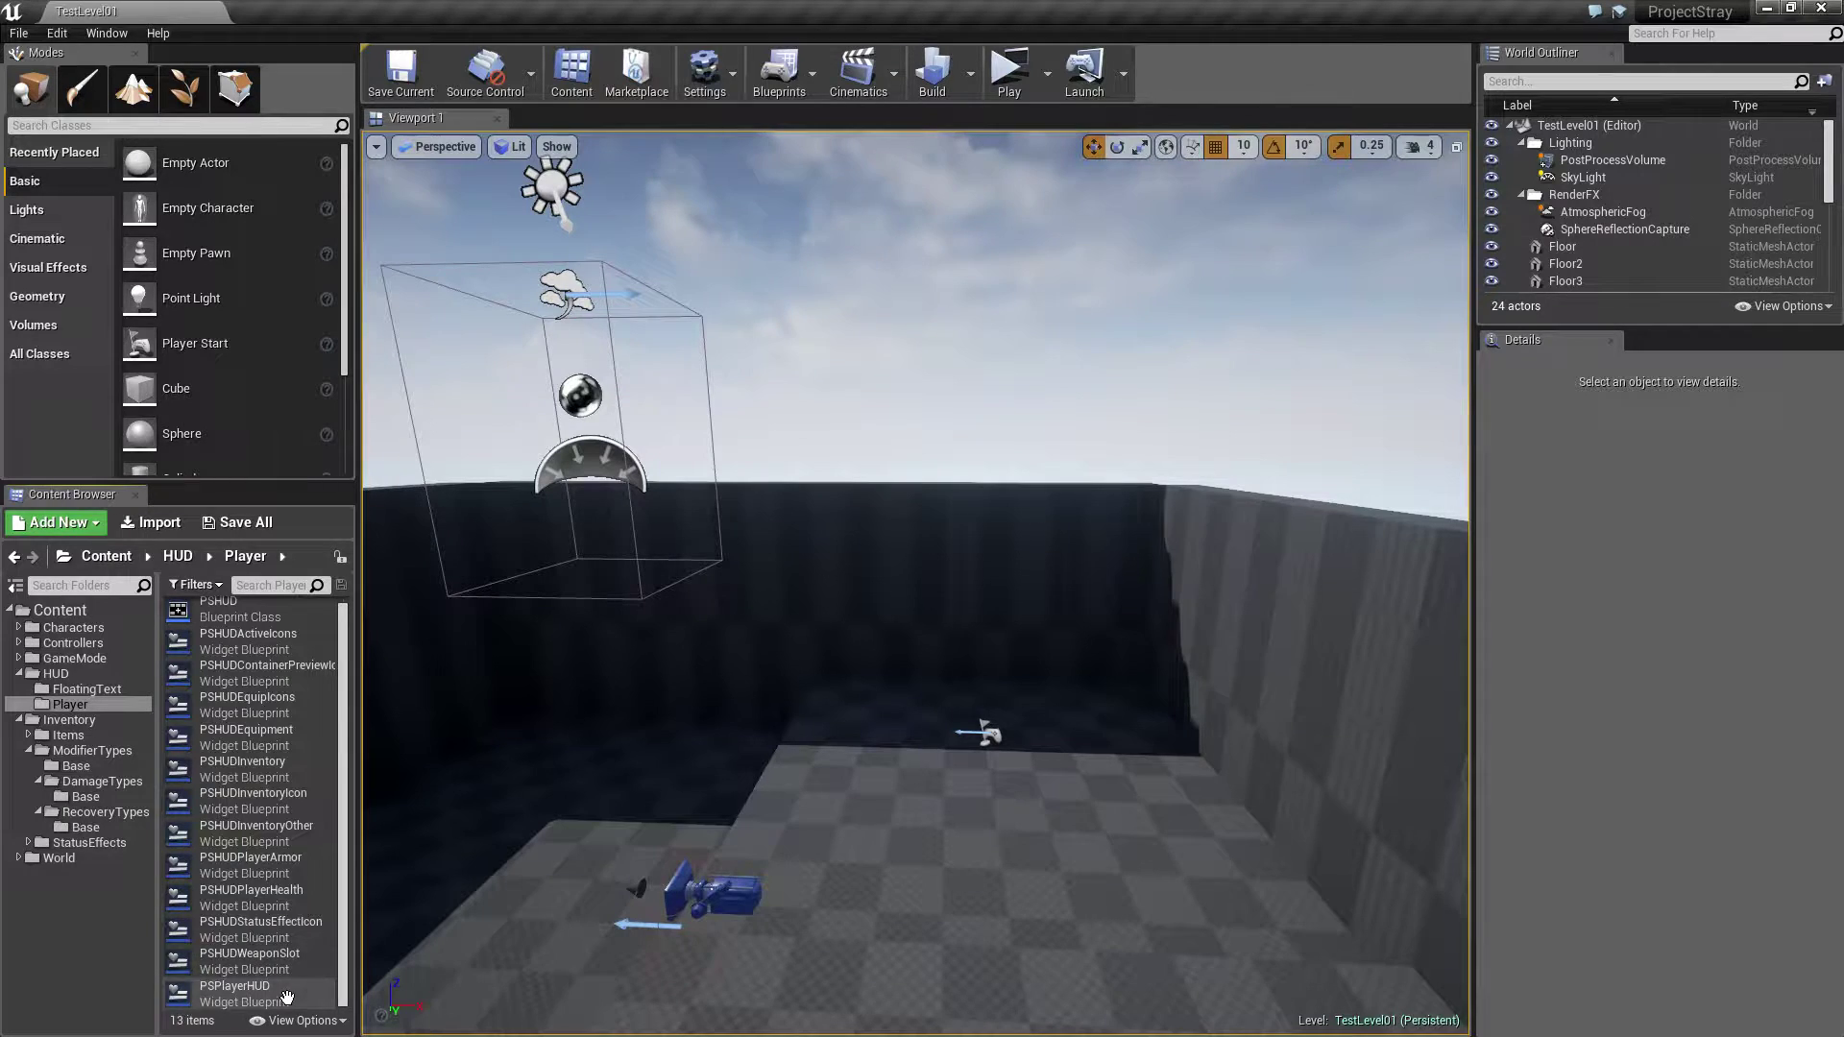
double_click(286, 999)
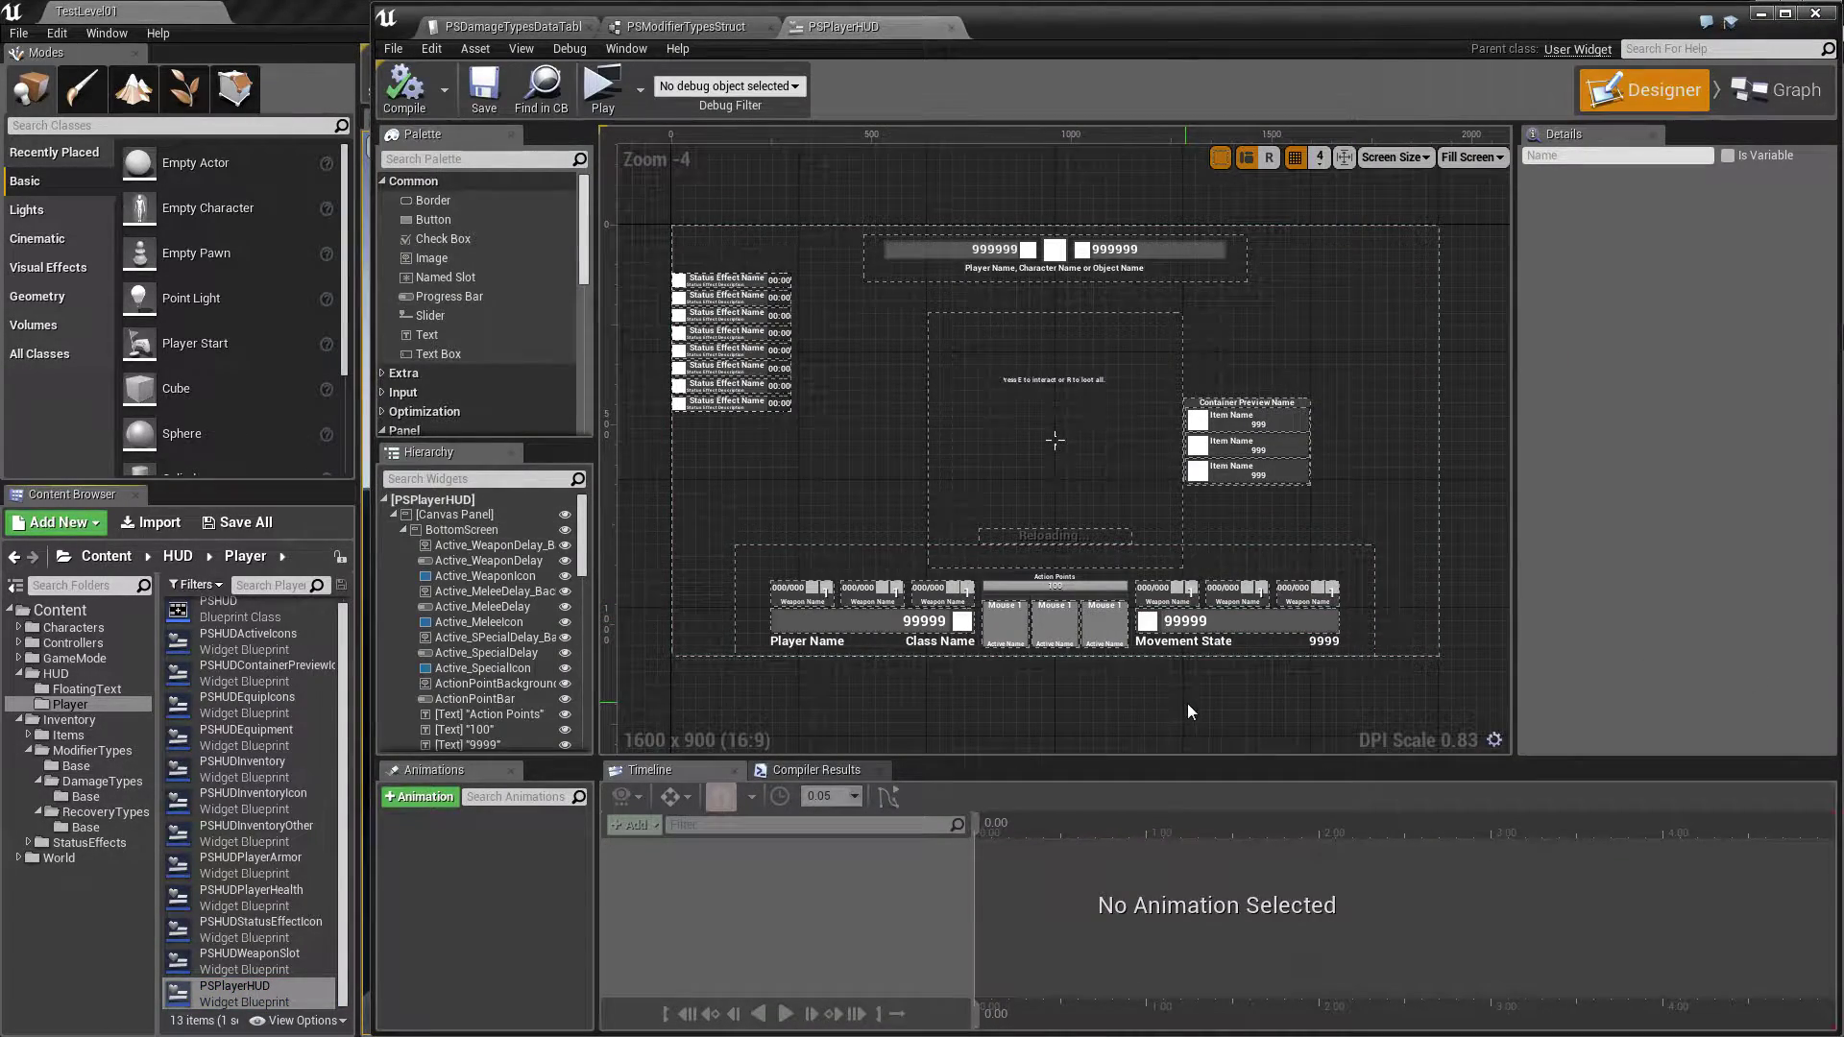
scroll(1181, 704, "up", 1)
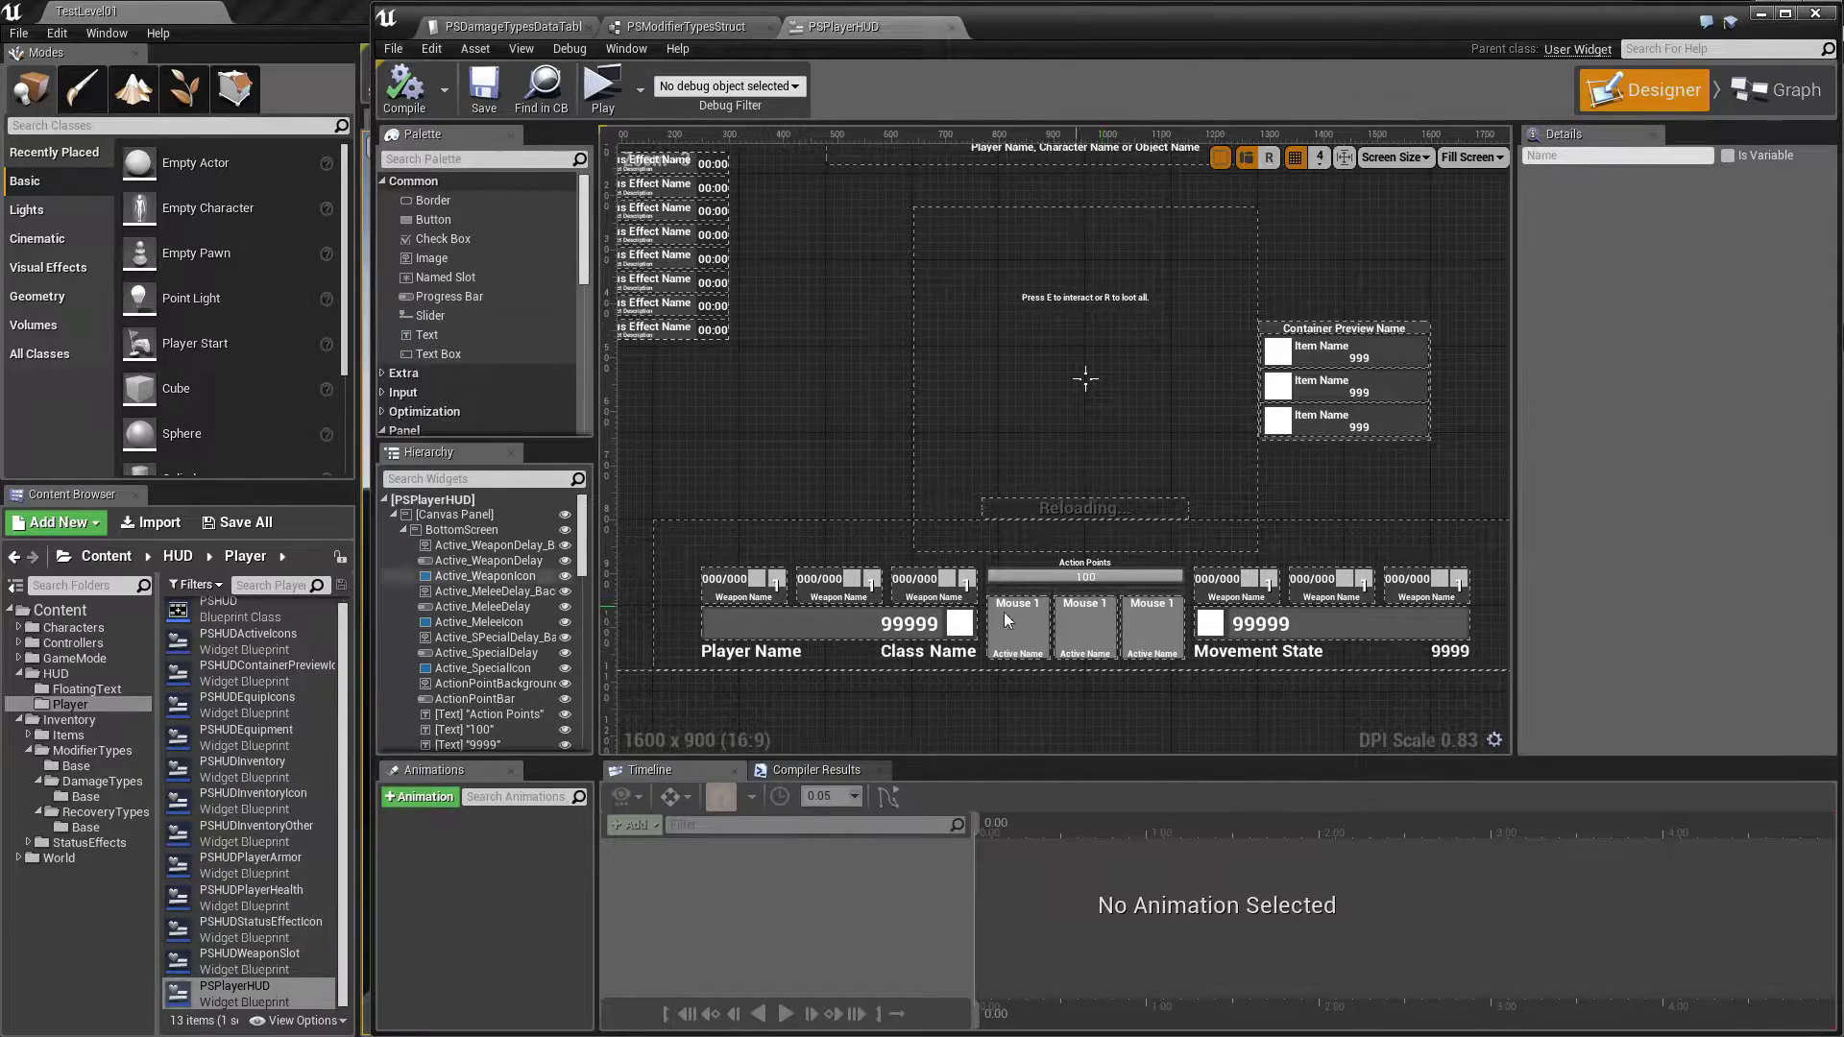
left_click(393, 513)
left_click(394, 513)
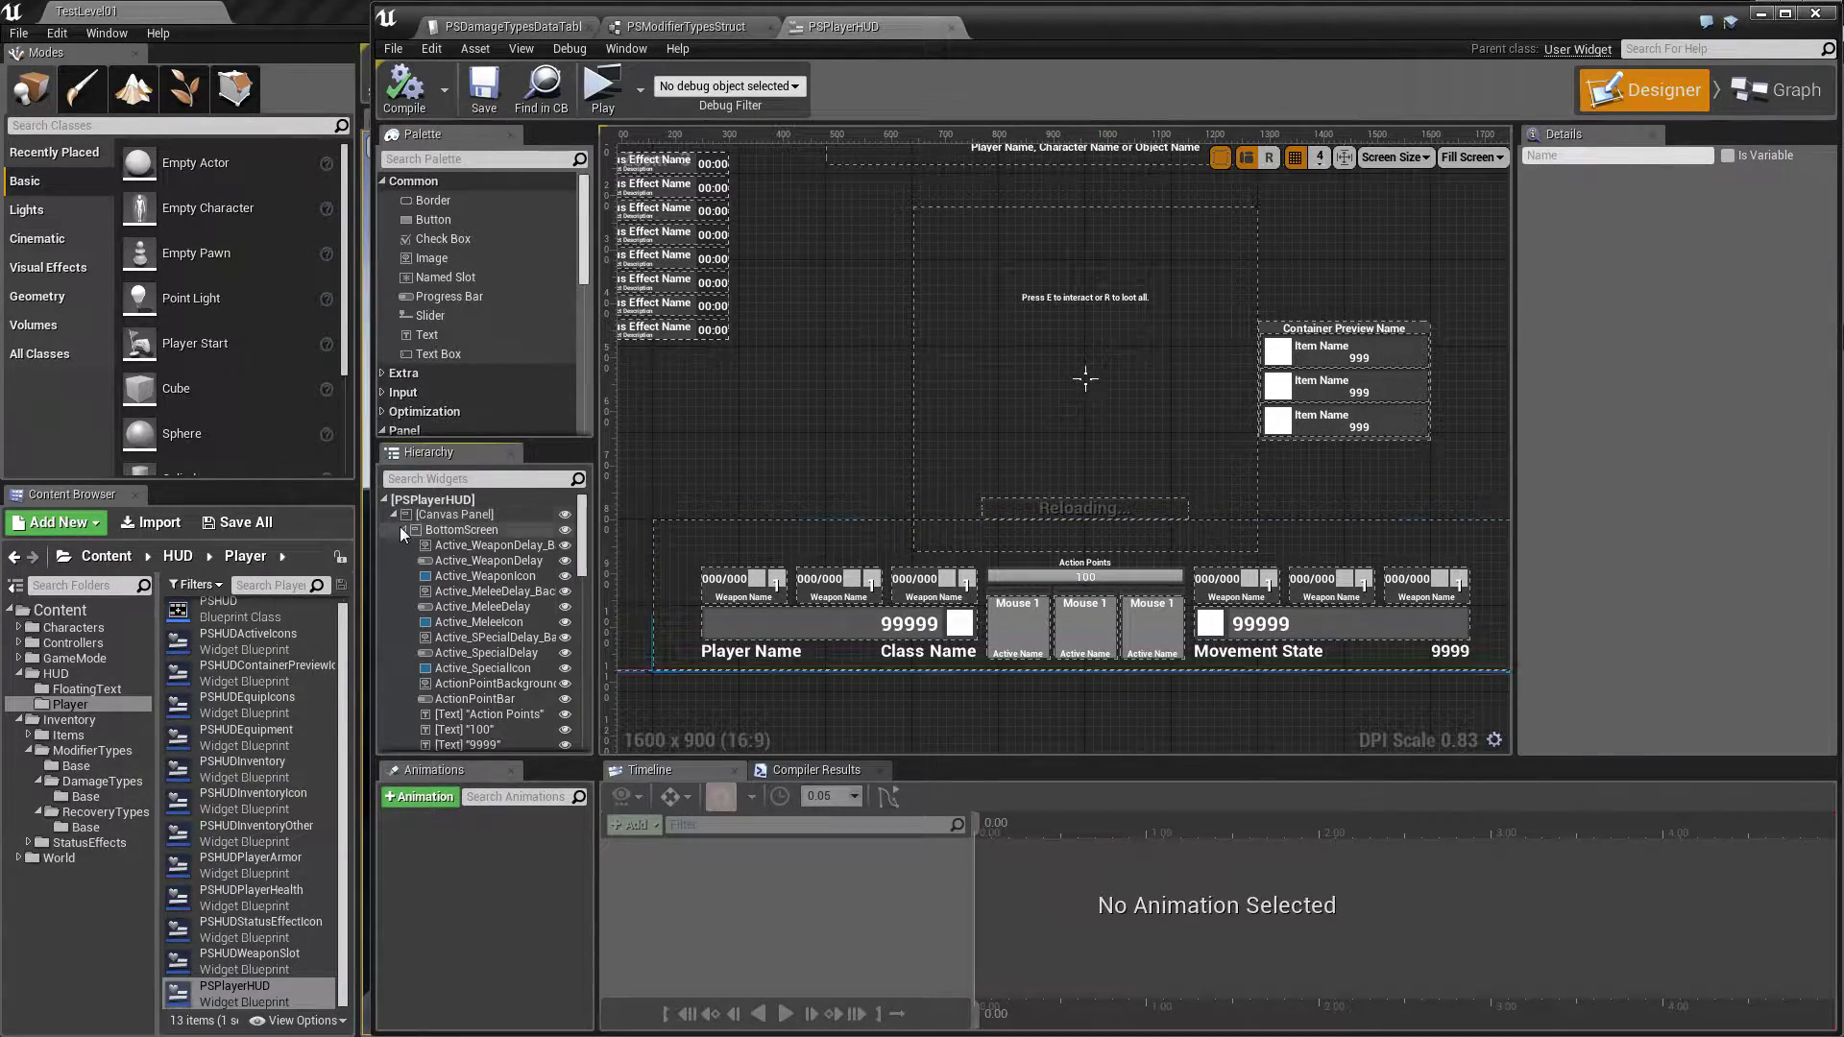
left_click(404, 560)
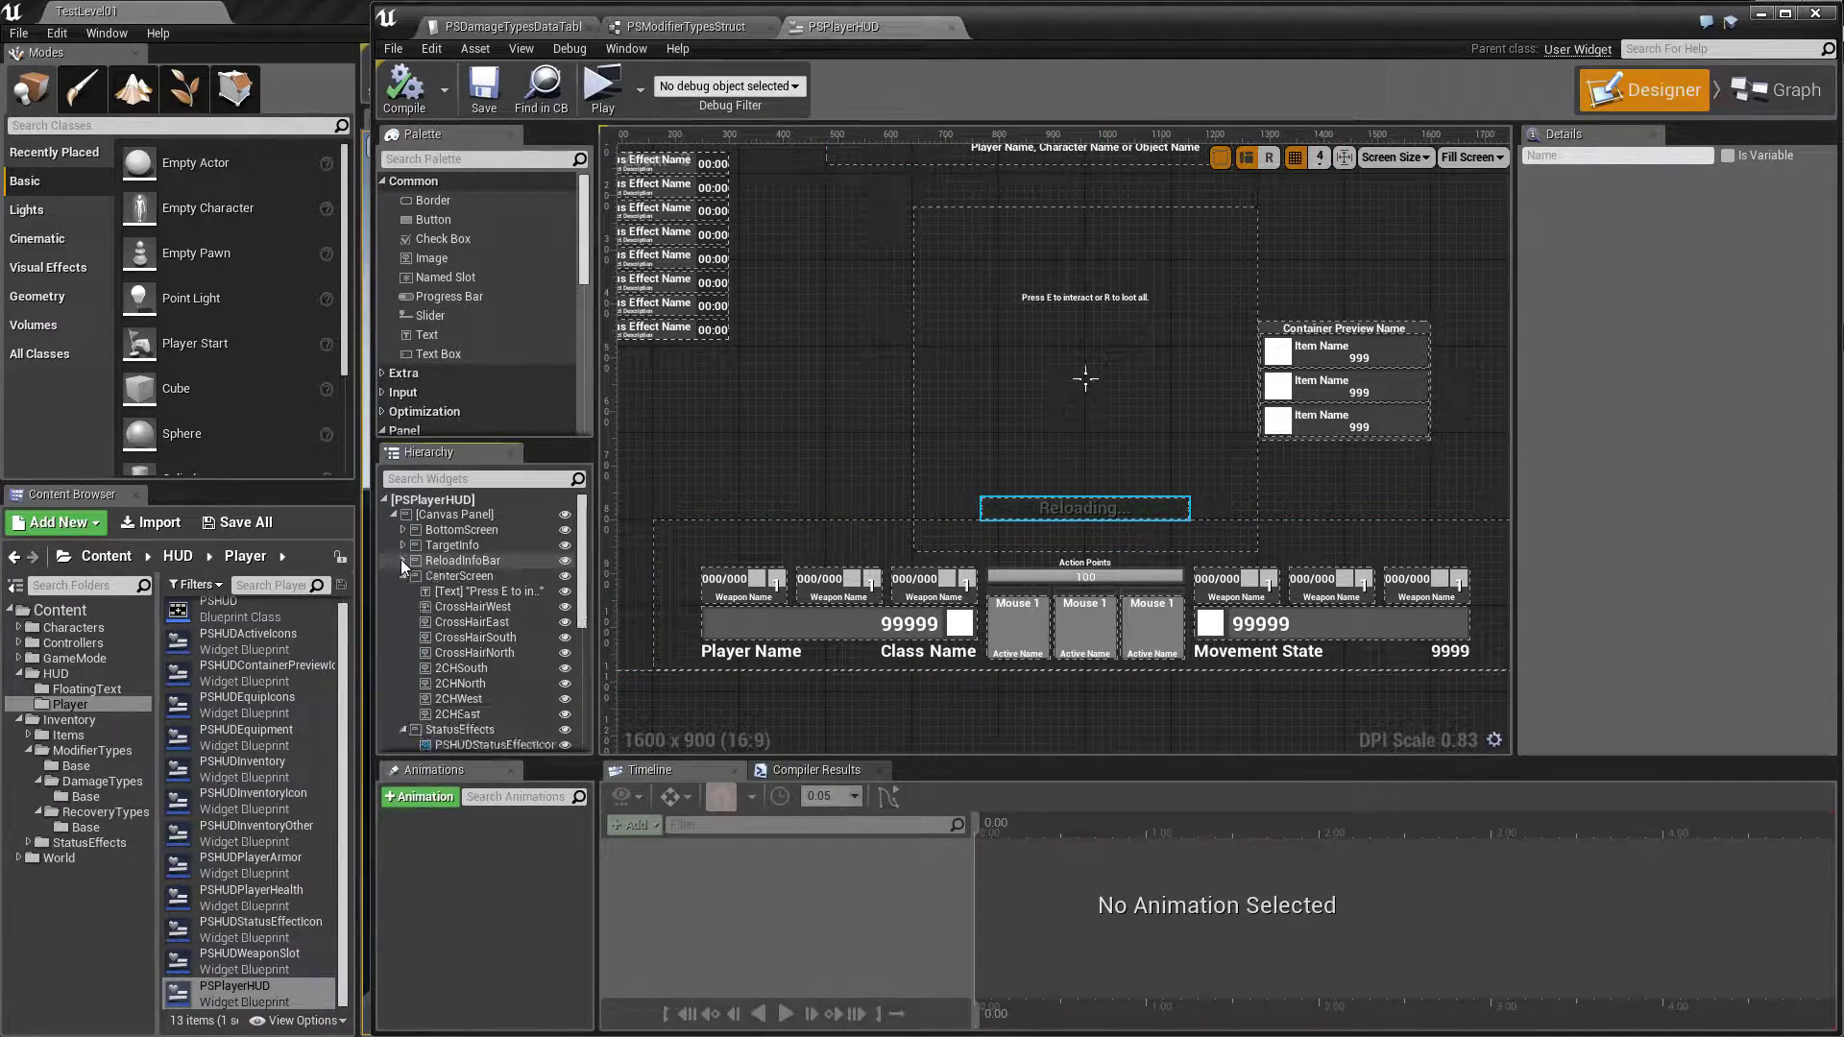
left_click(403, 575)
left_click(403, 606)
left_click(403, 606)
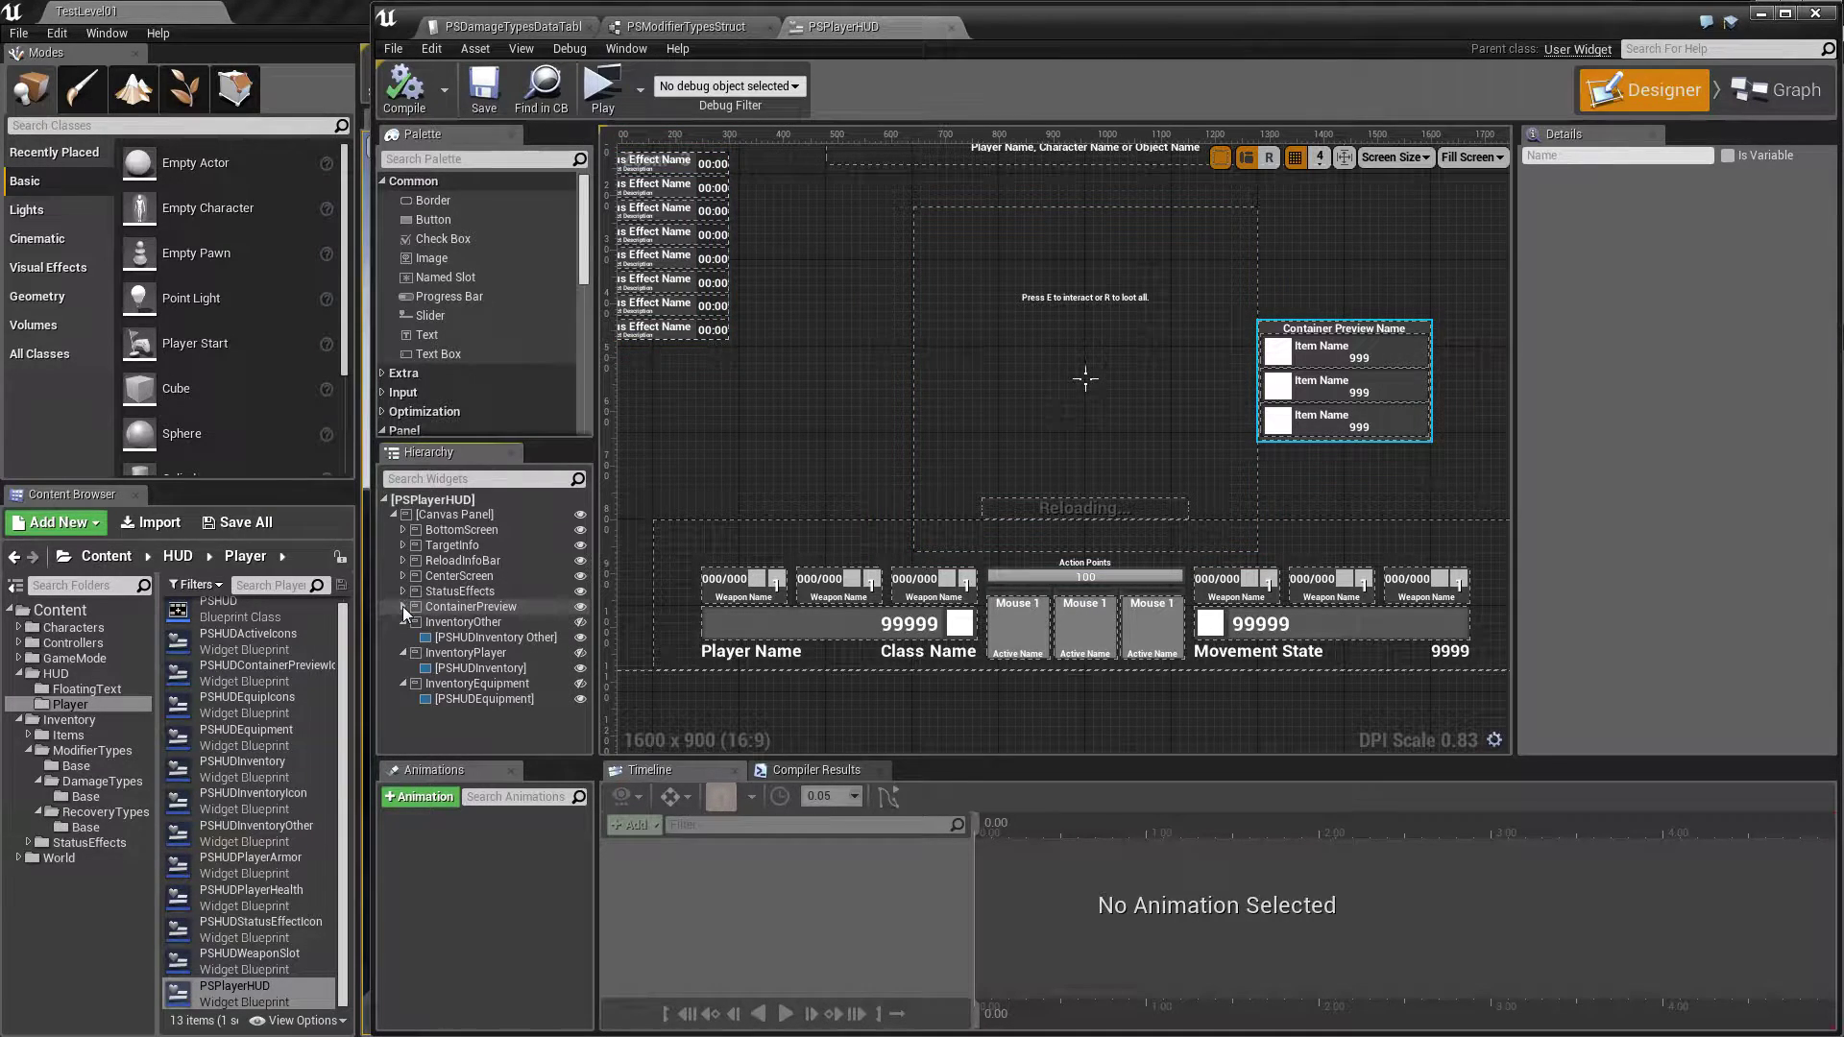
left_click(404, 621)
left_click(405, 635)
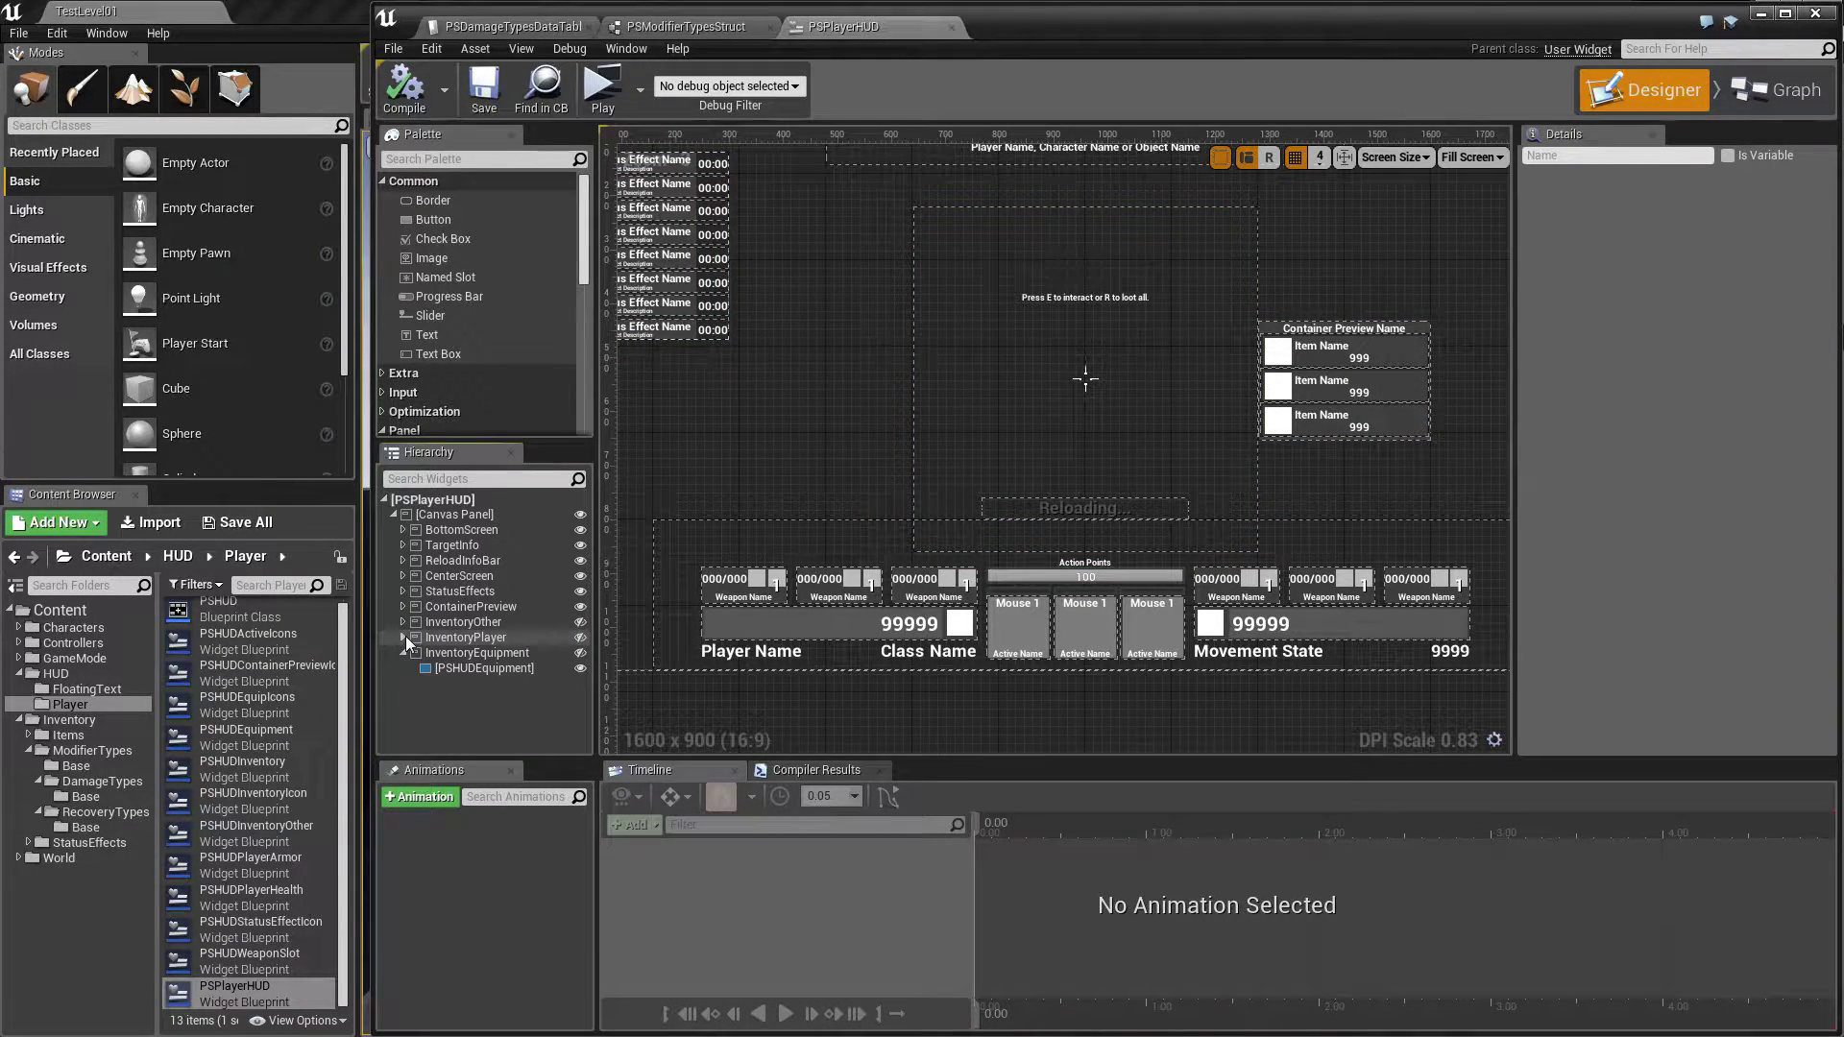
left_click(402, 653)
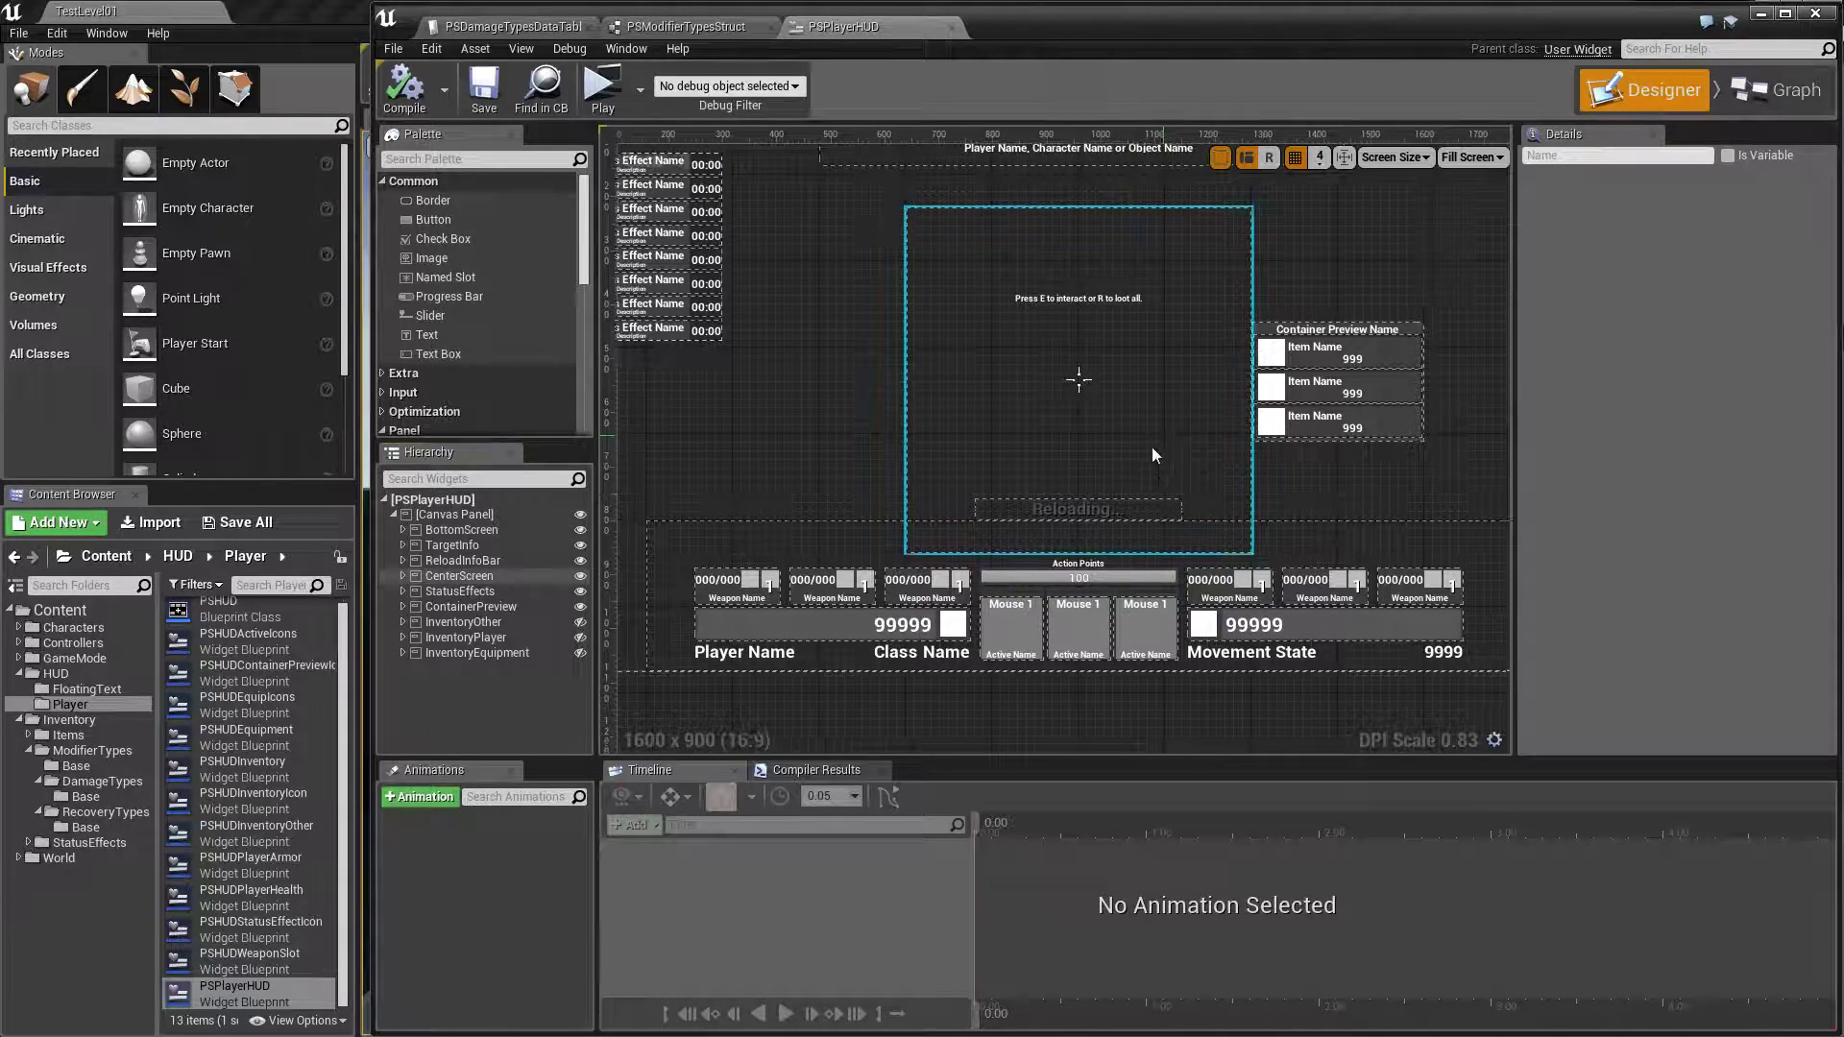
scroll(1150, 446, "down", 3)
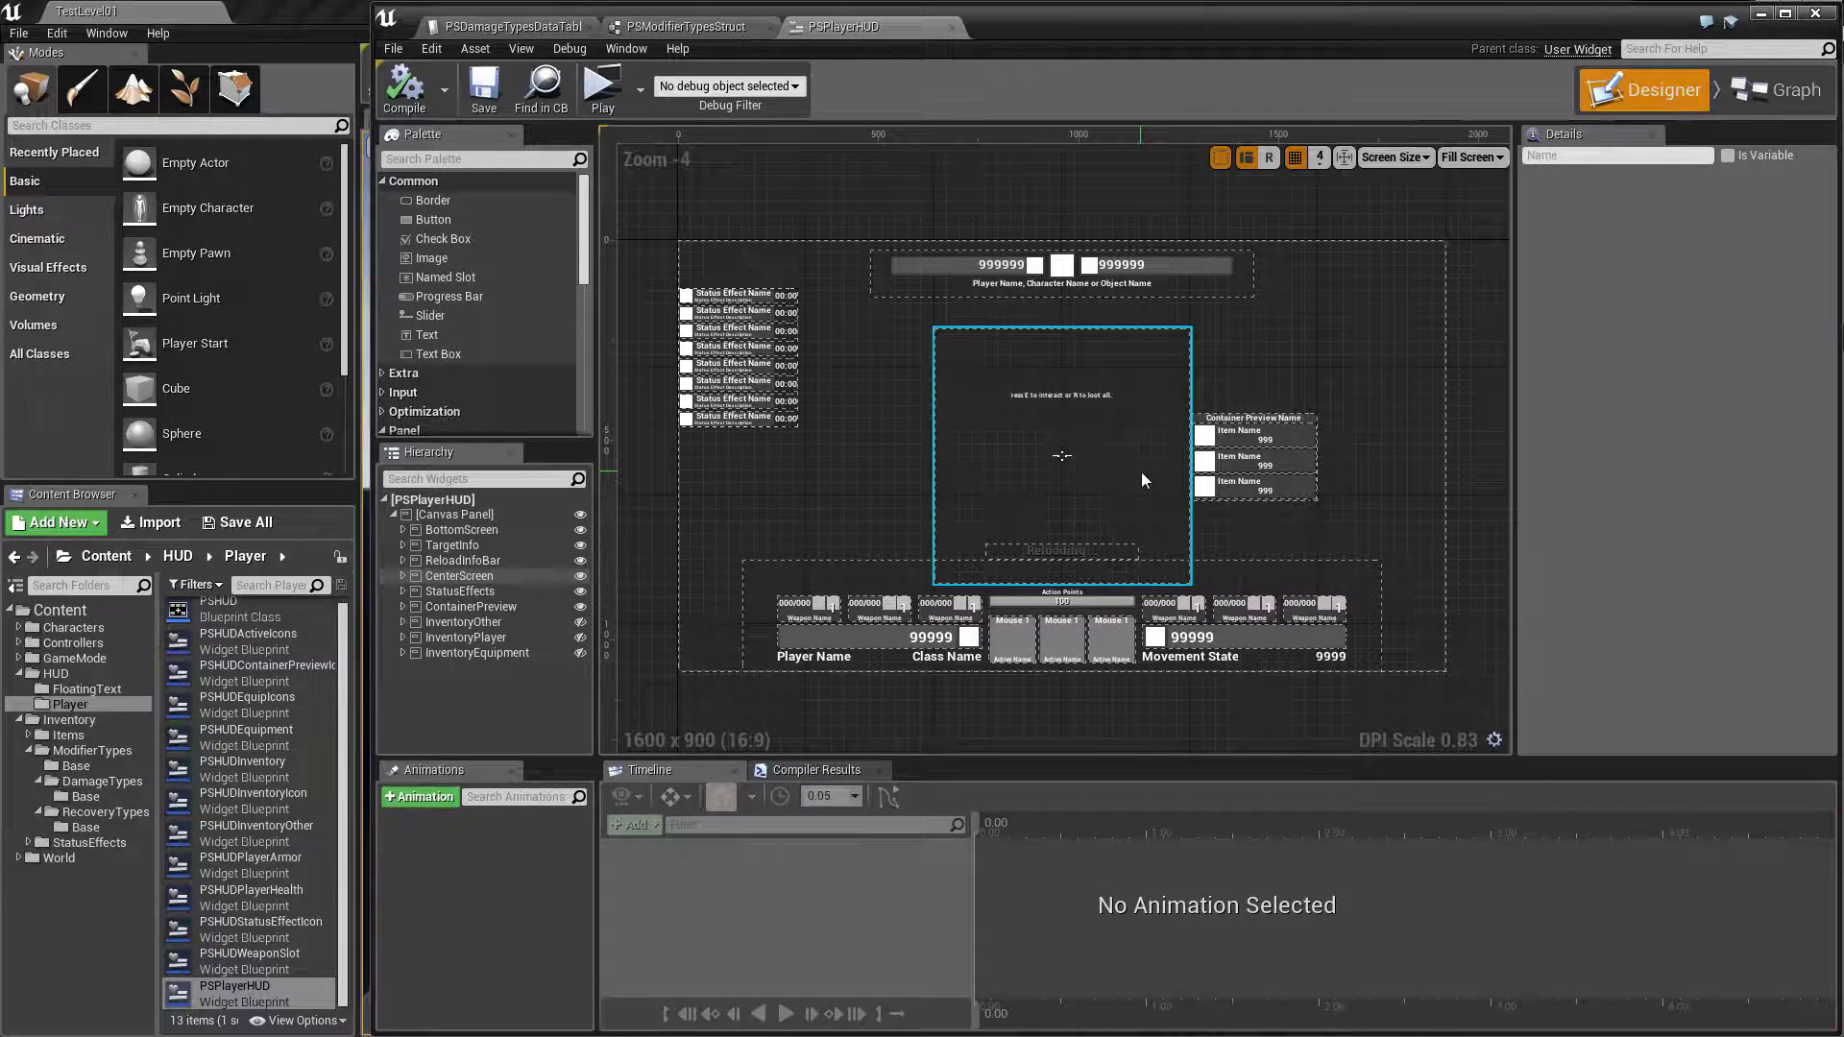
scroll(1173, 534, "up", 1)
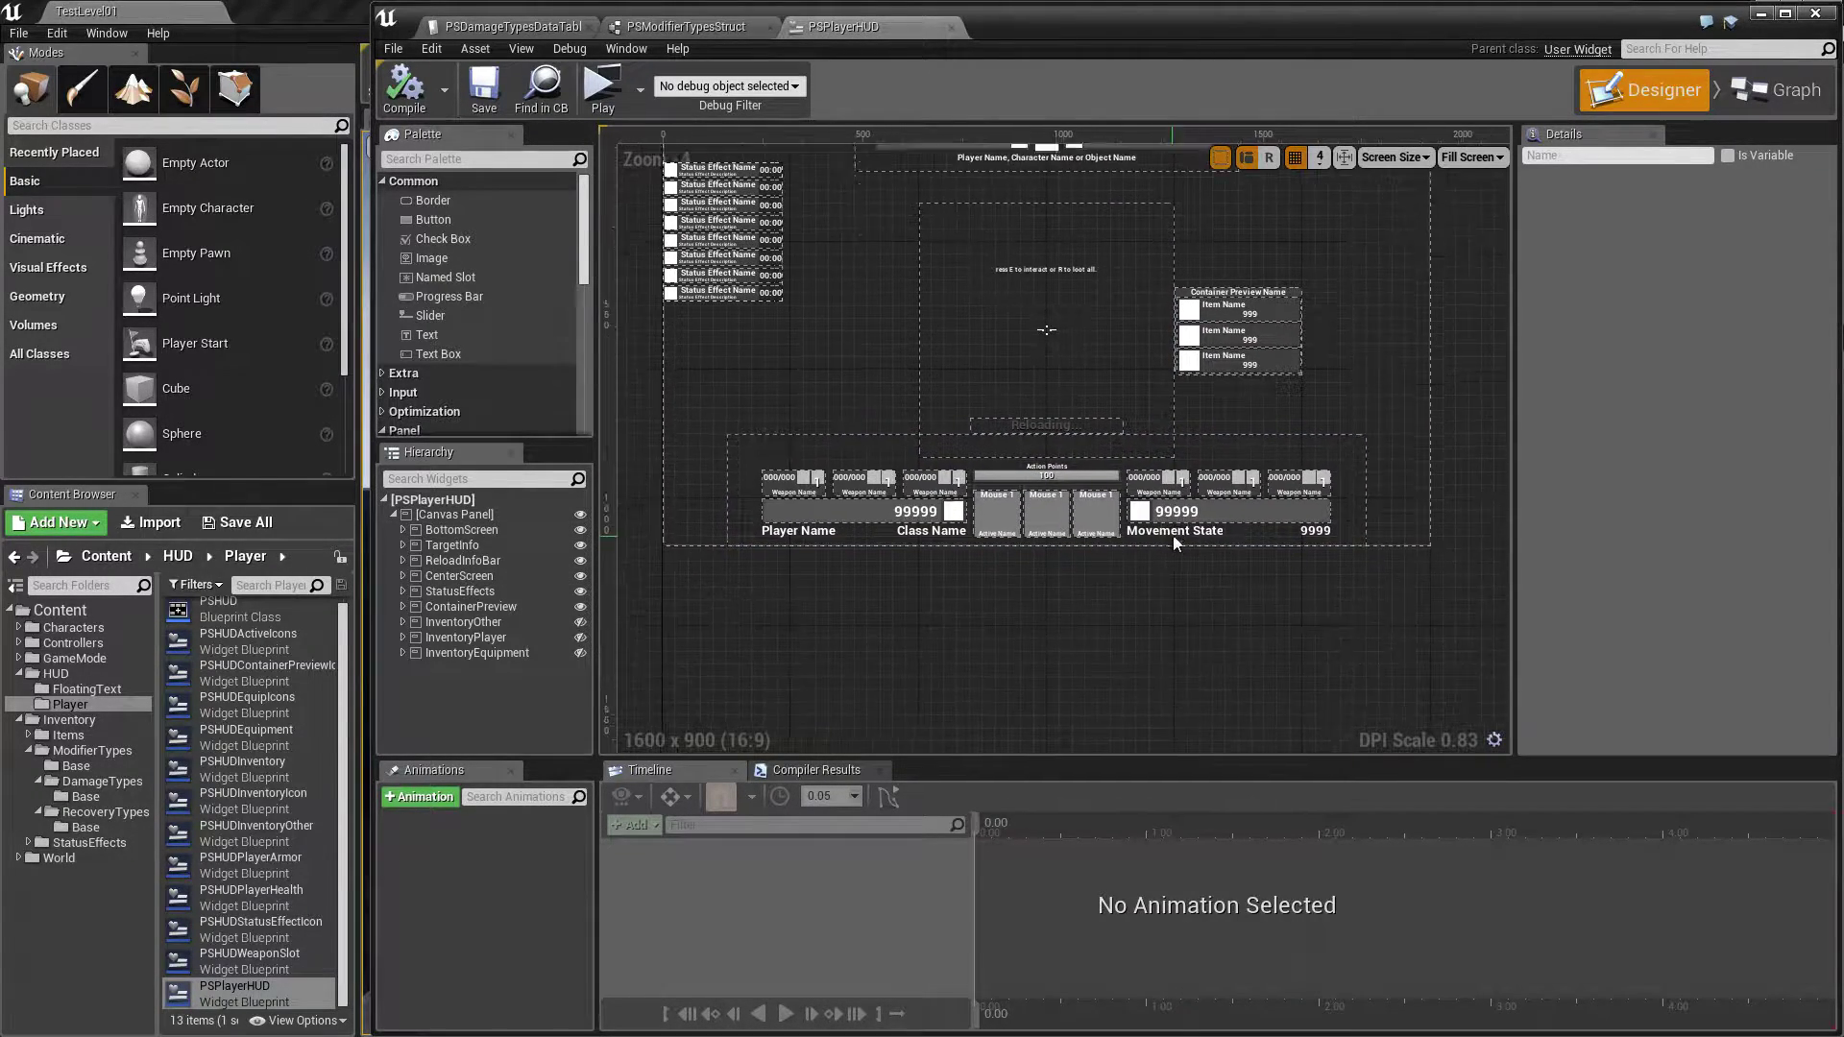
scroll(1093, 545, "up", 2)
scroll(1092, 544, "up", 1)
scroll(1091, 544, "up", 1)
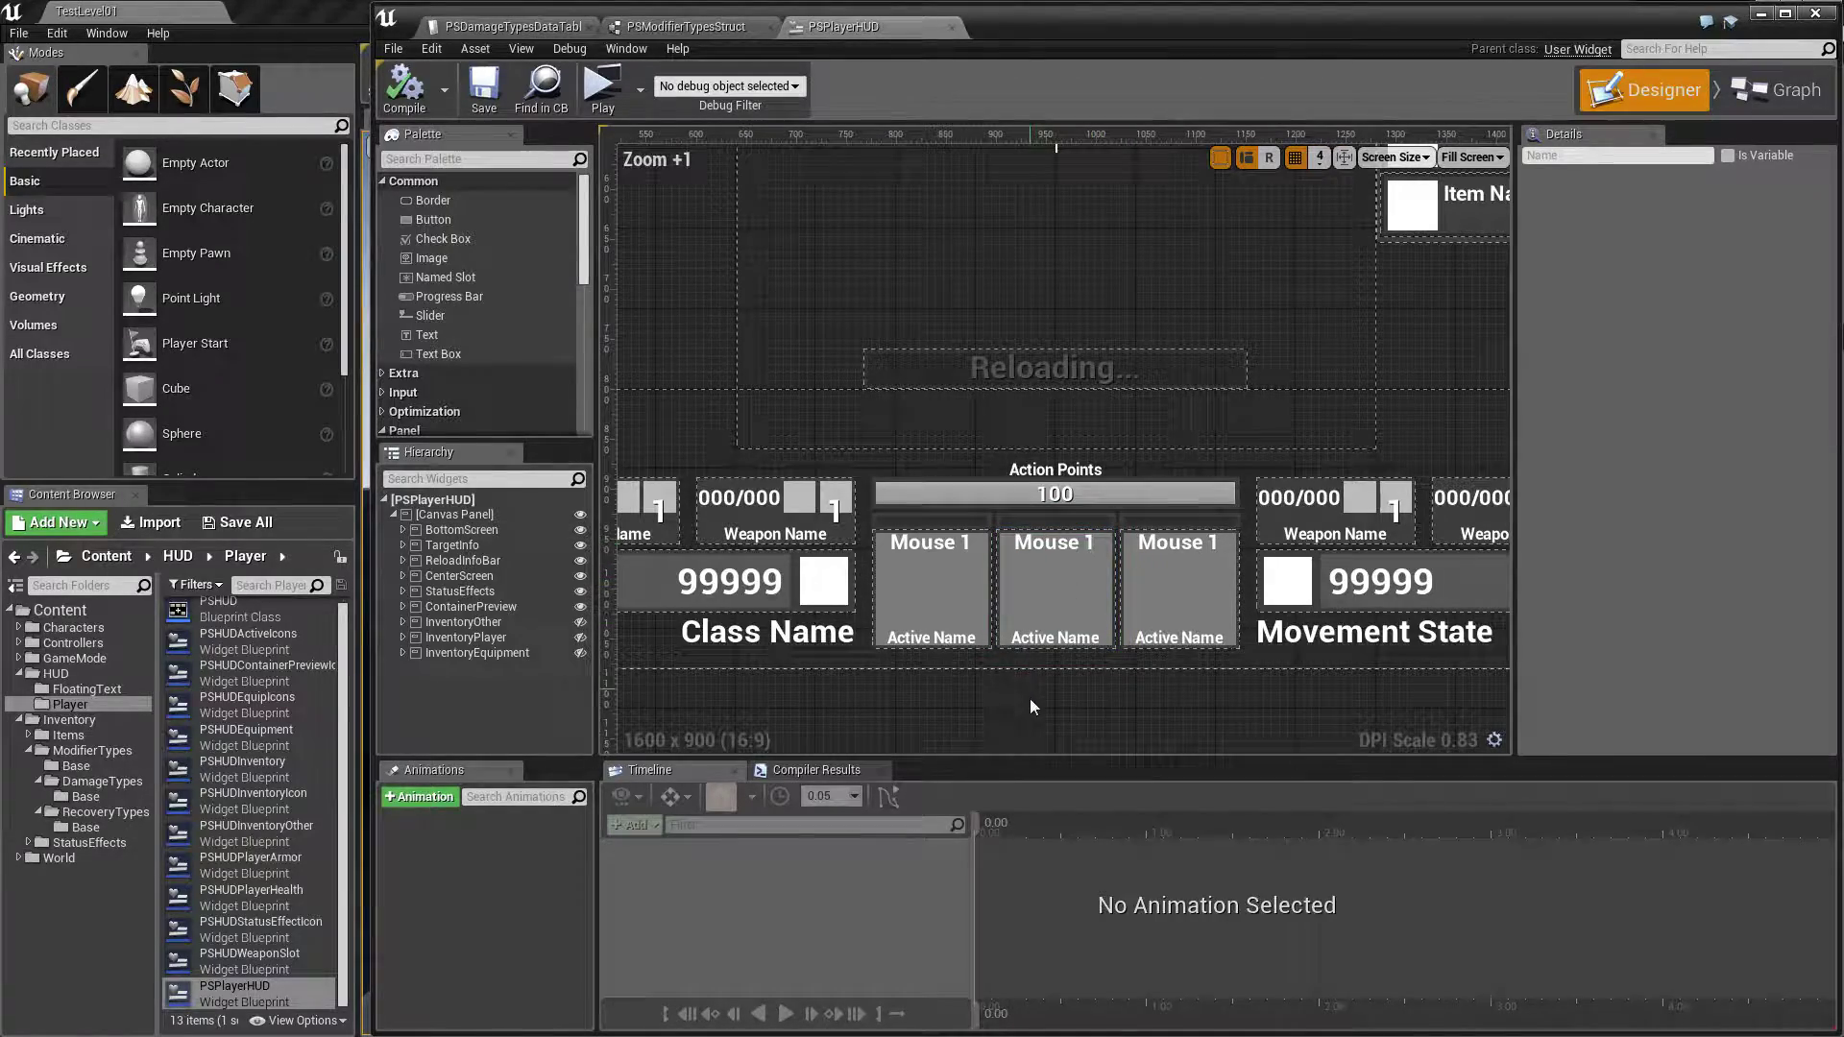
scroll(1037, 592, "up", 1)
mouse_move(1078, 606)
right_mouse_down()
mouse_move(1162, 487)
mouse_move(1236, 457)
right_mouse_up()
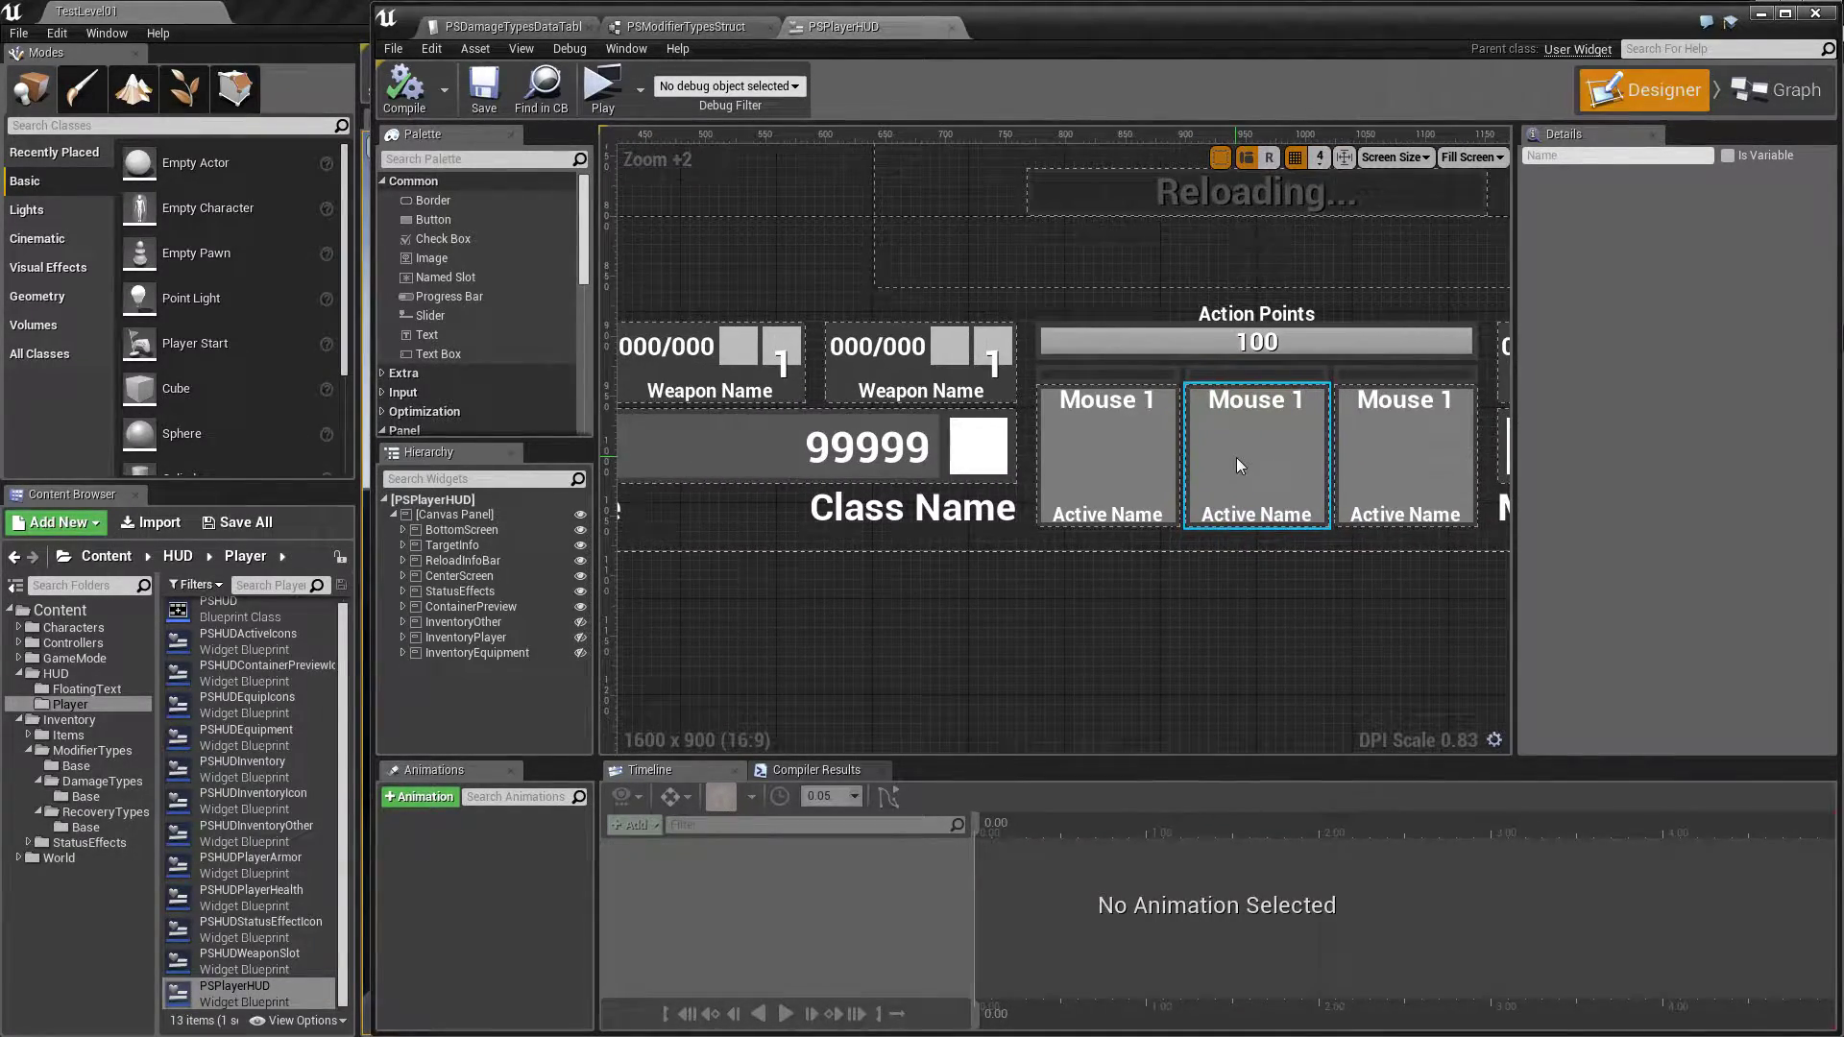
right_click_drag(1385, 432, 1138, 517)
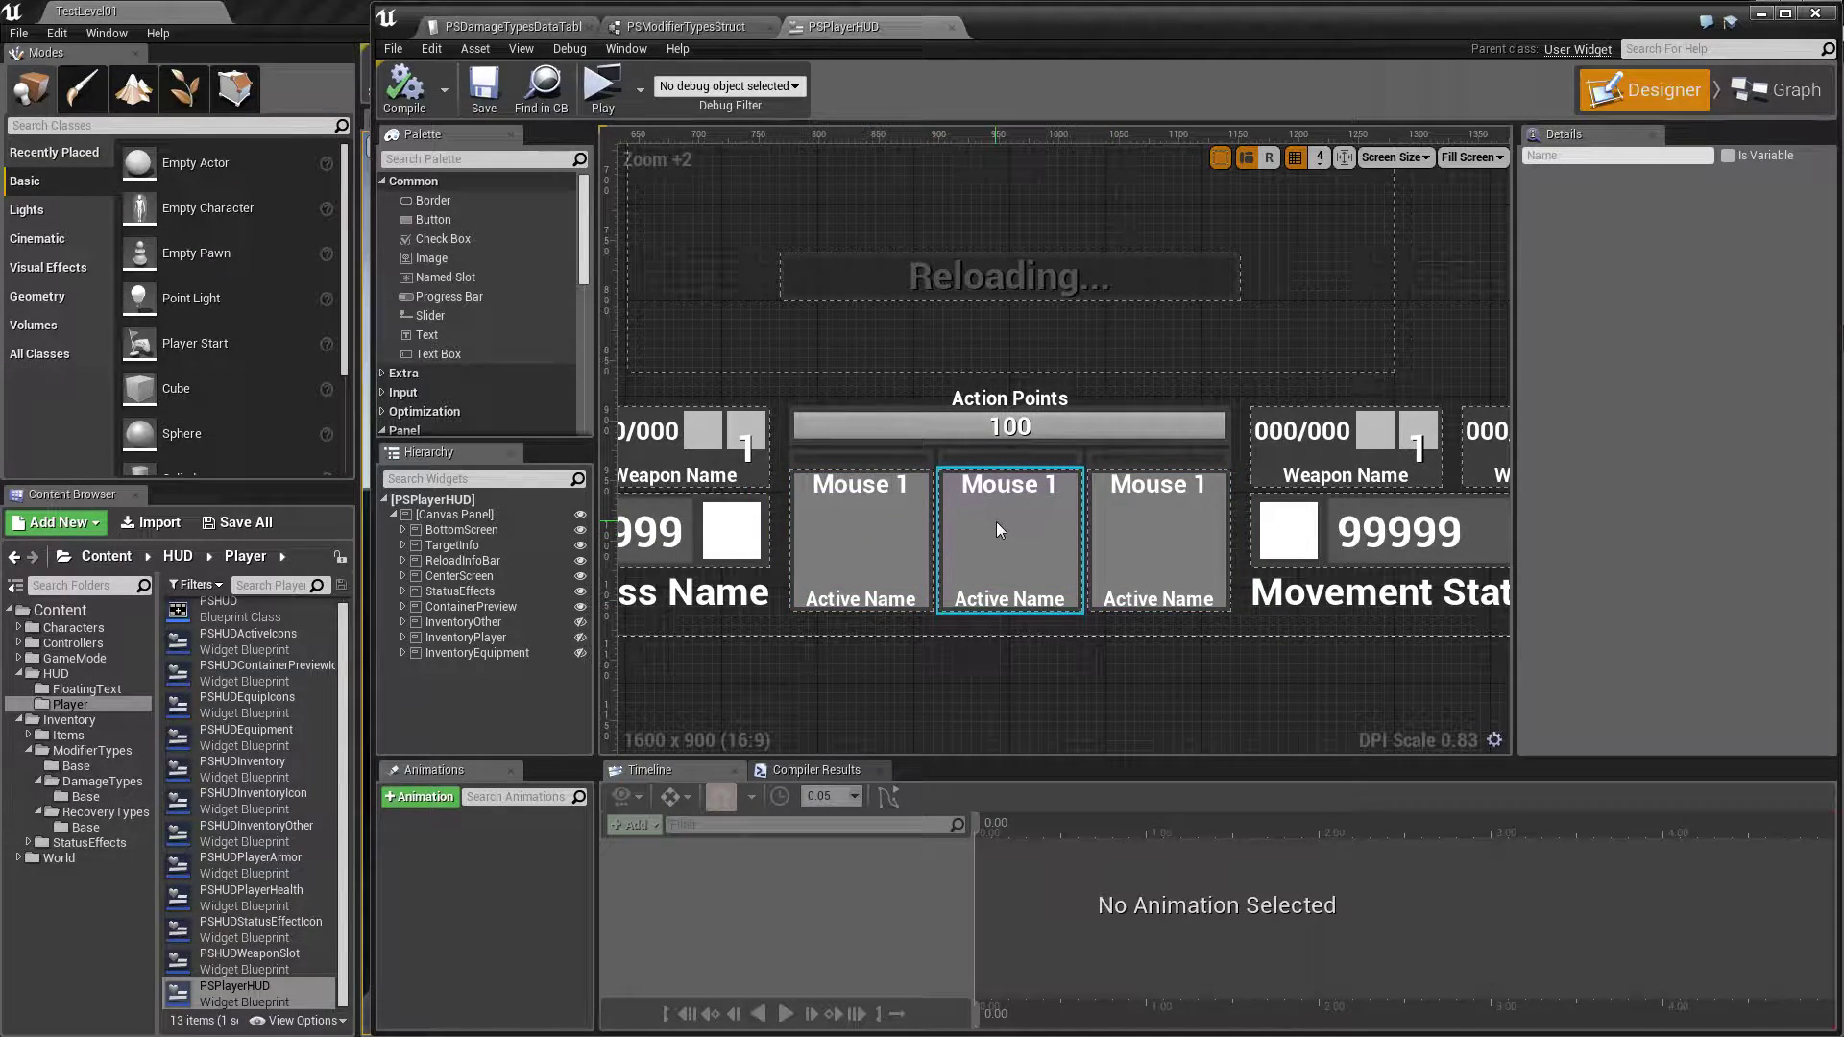
left_click(1004, 528)
left_click(1156, 522)
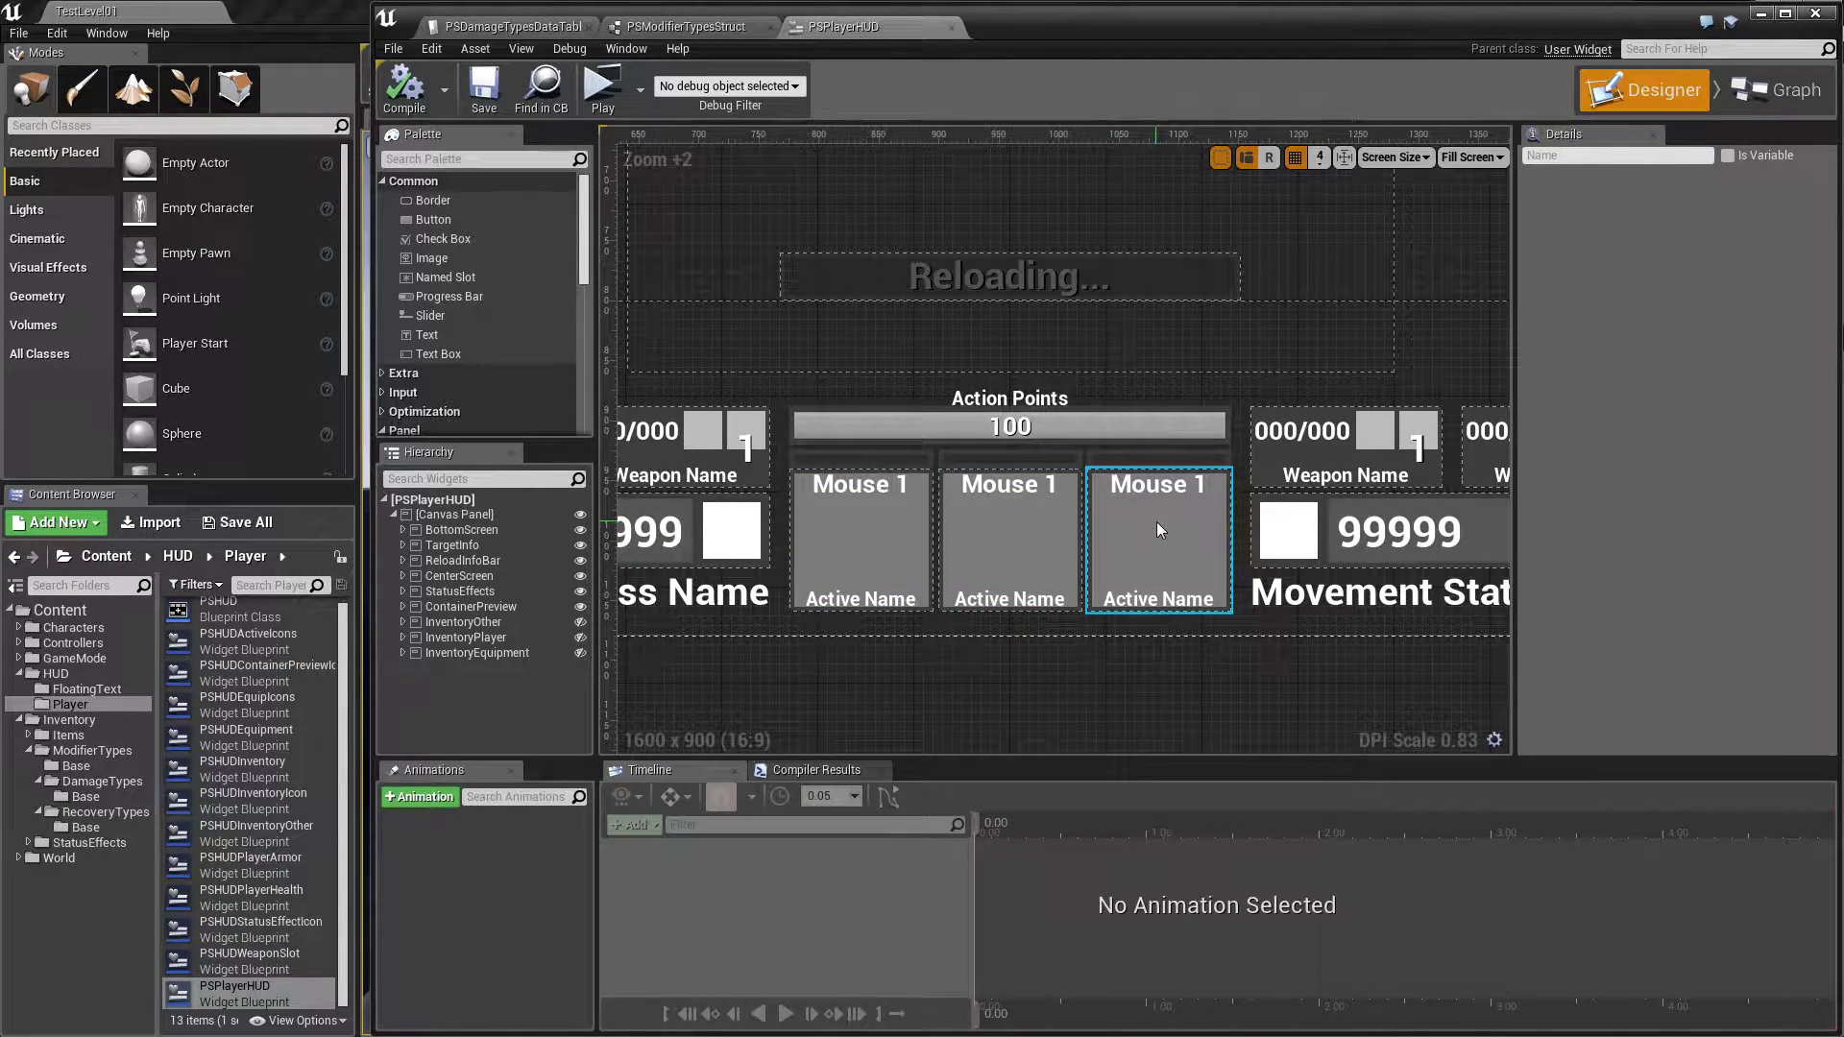
scroll(1156, 522, "down", 2)
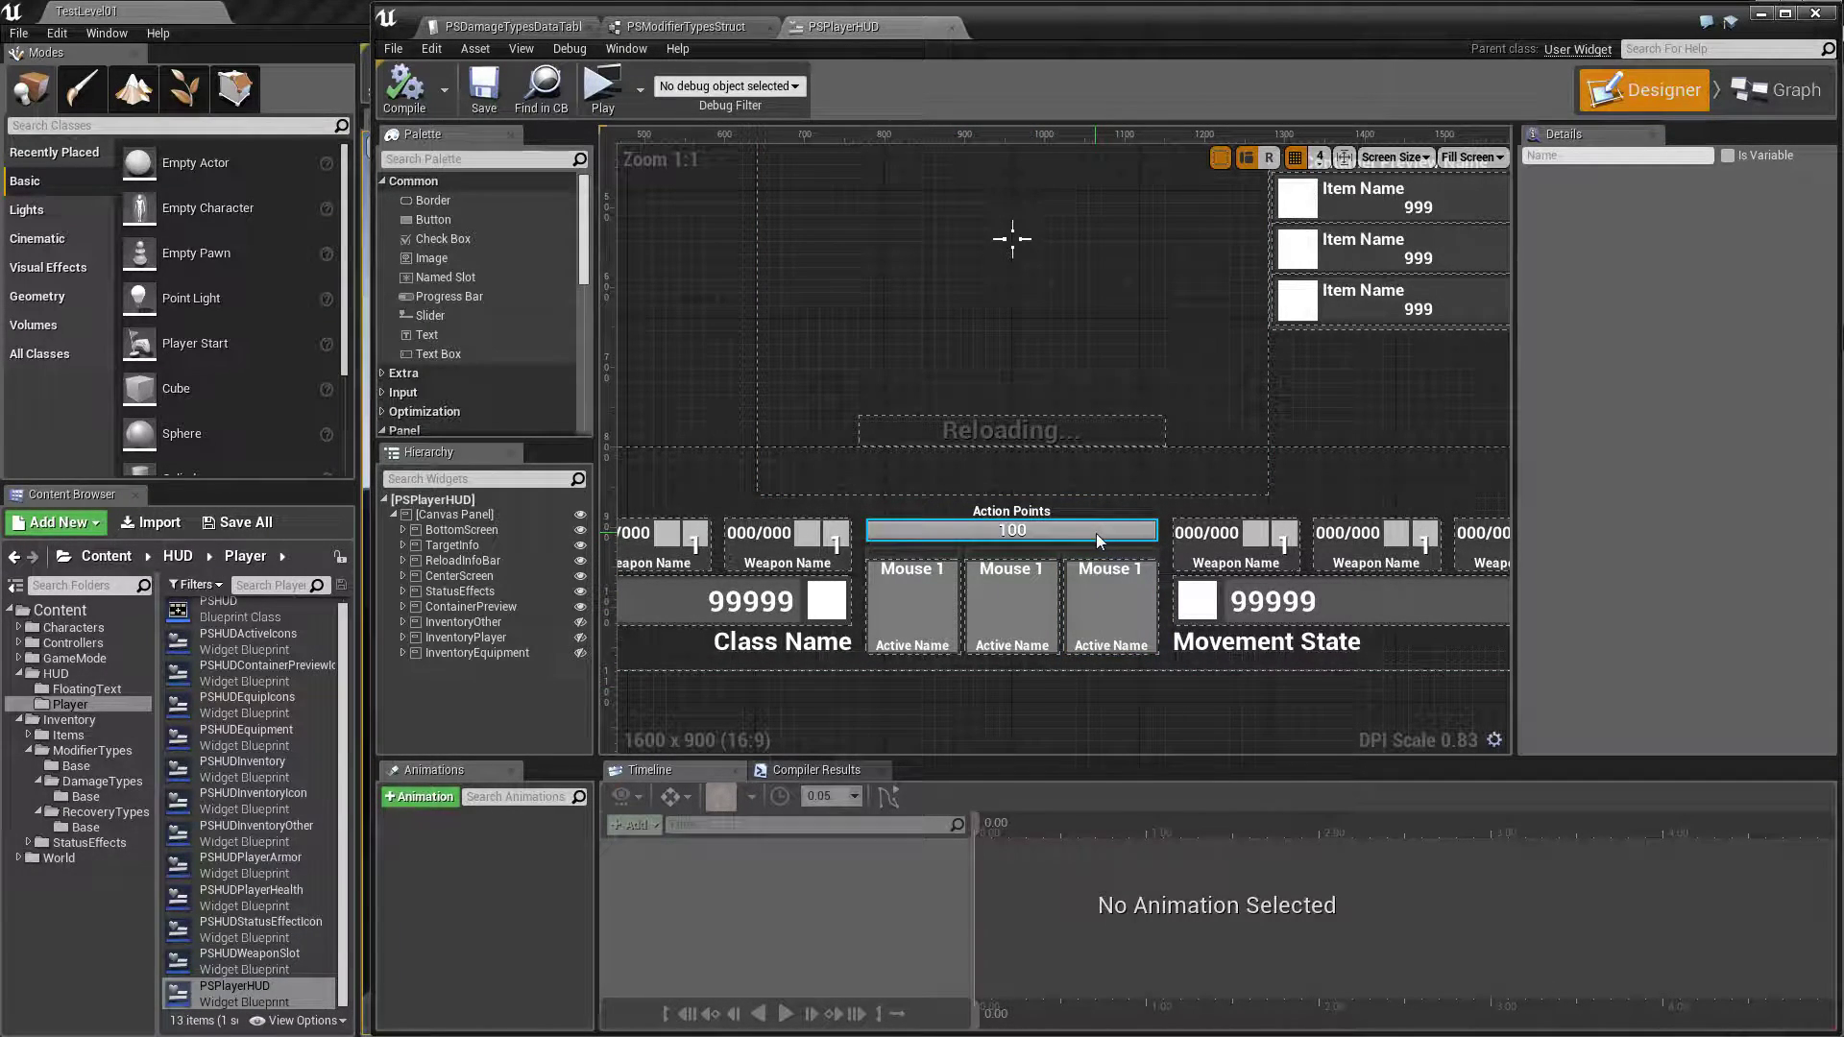
scroll(1101, 532, "down", 1)
scroll(1239, 542, "down", 1)
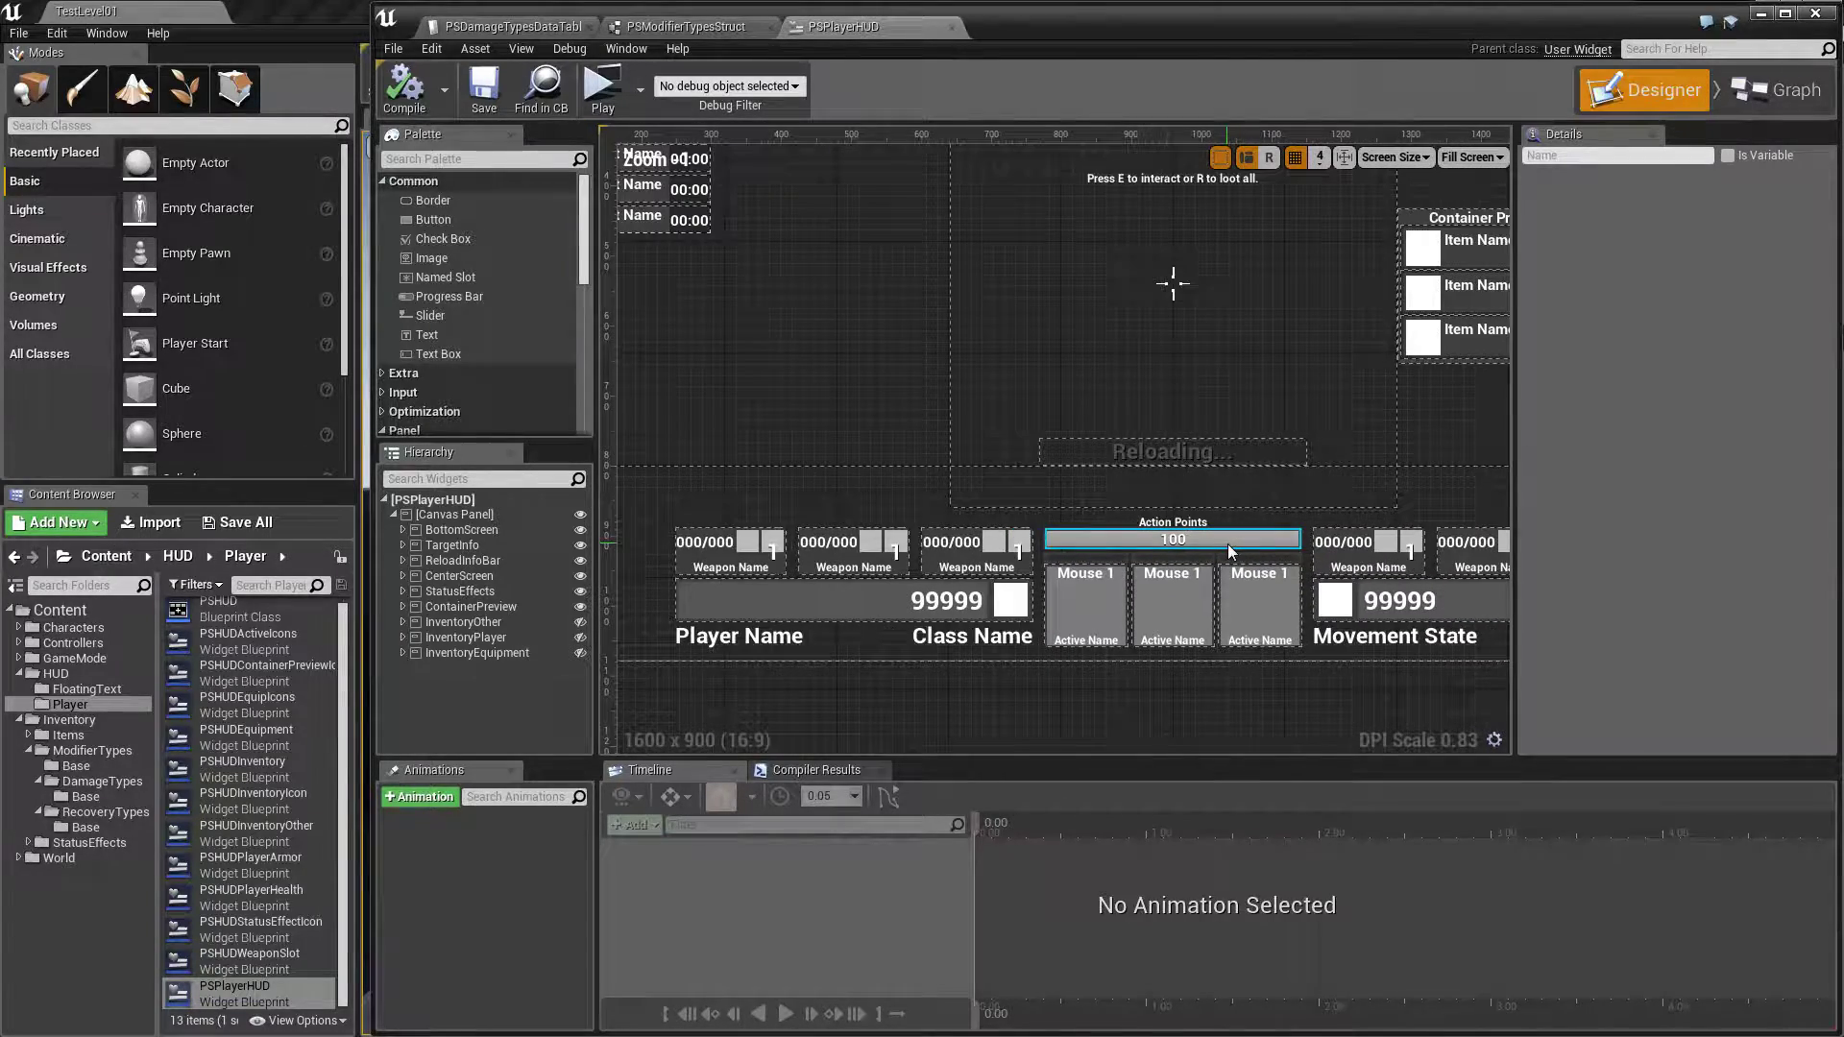
scroll(1156, 614, "down", 1)
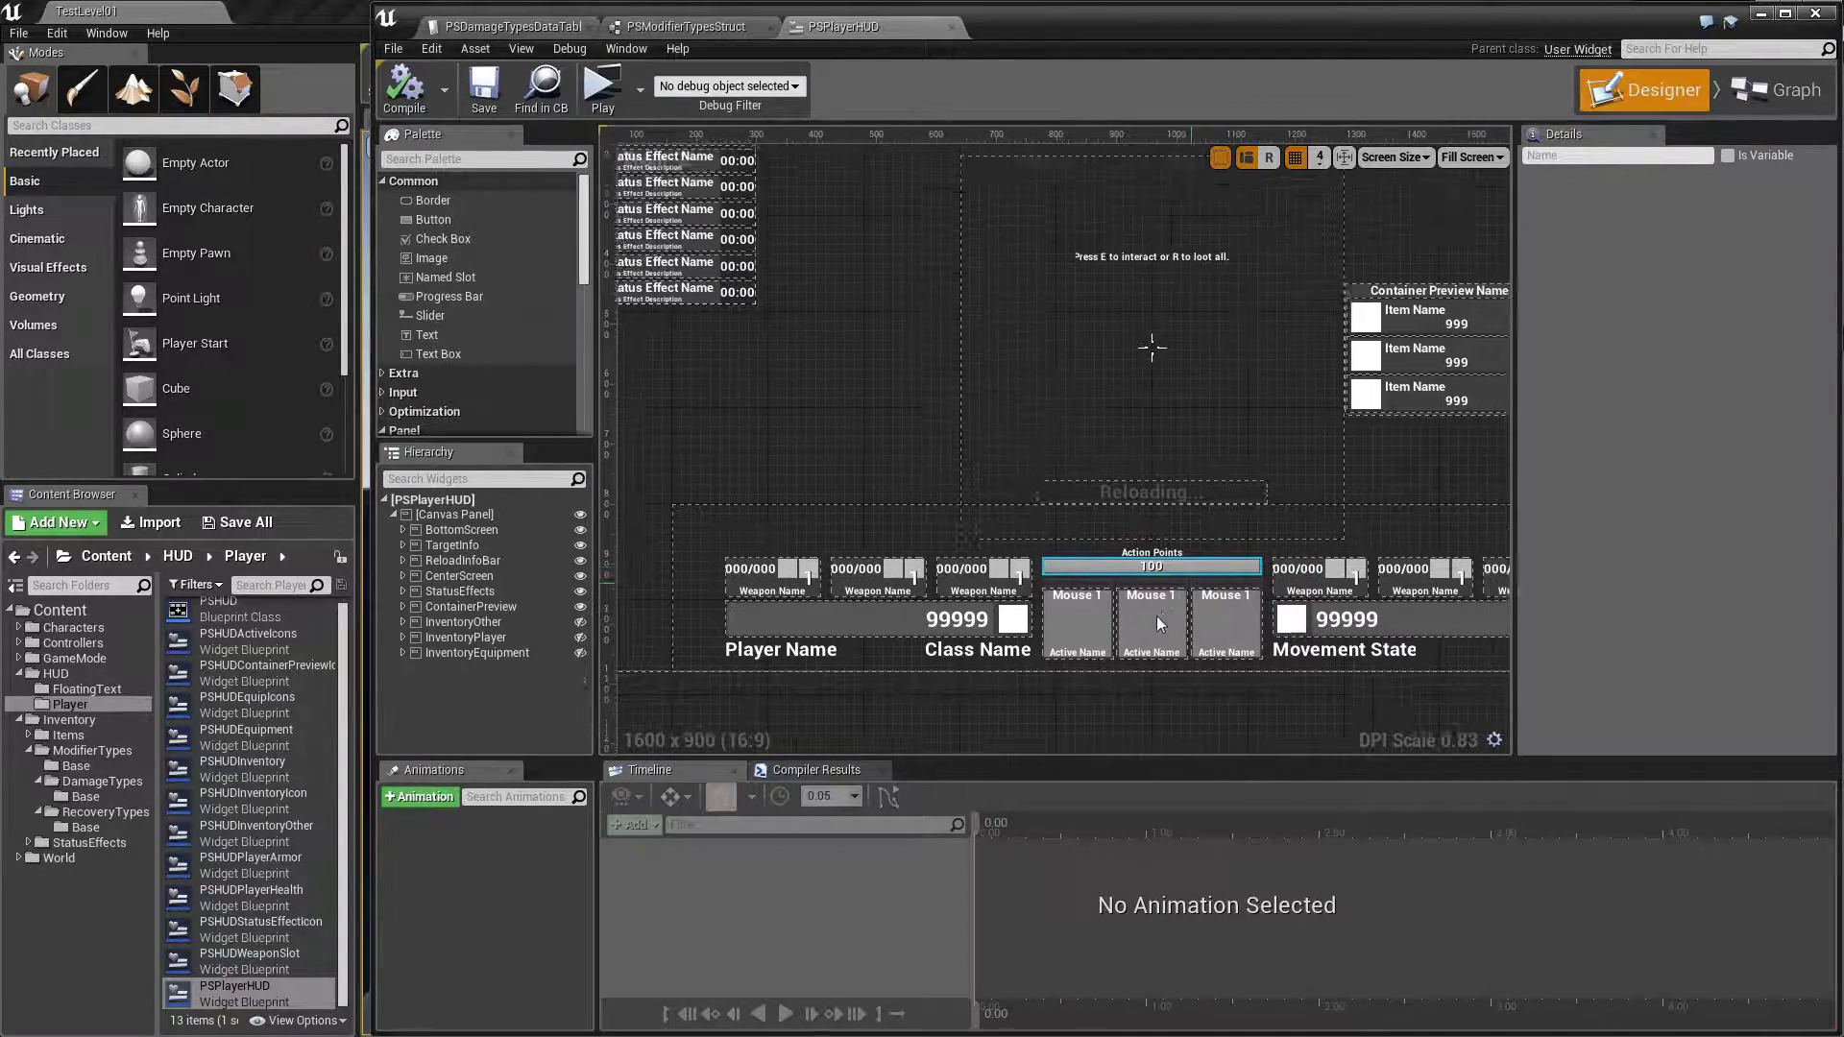
scroll(1133, 524, "down", 1)
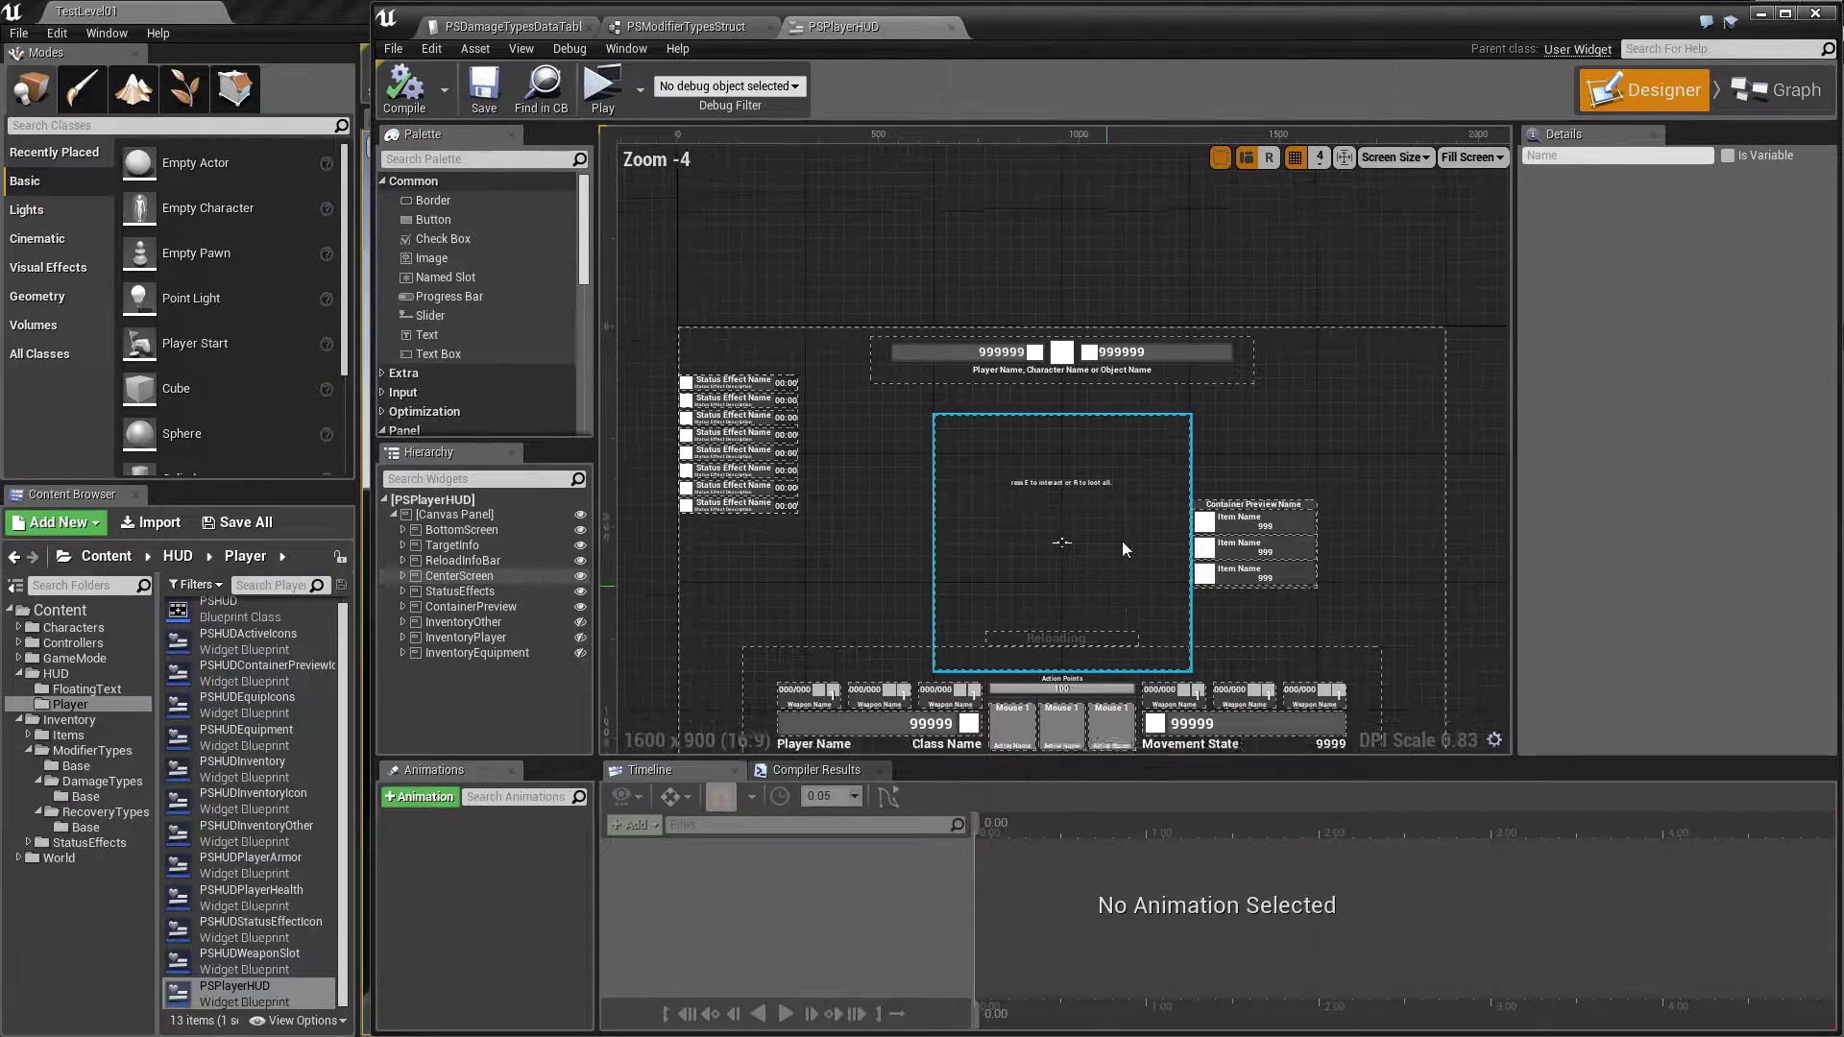
right_click_drag(1139, 480, 1105, 530)
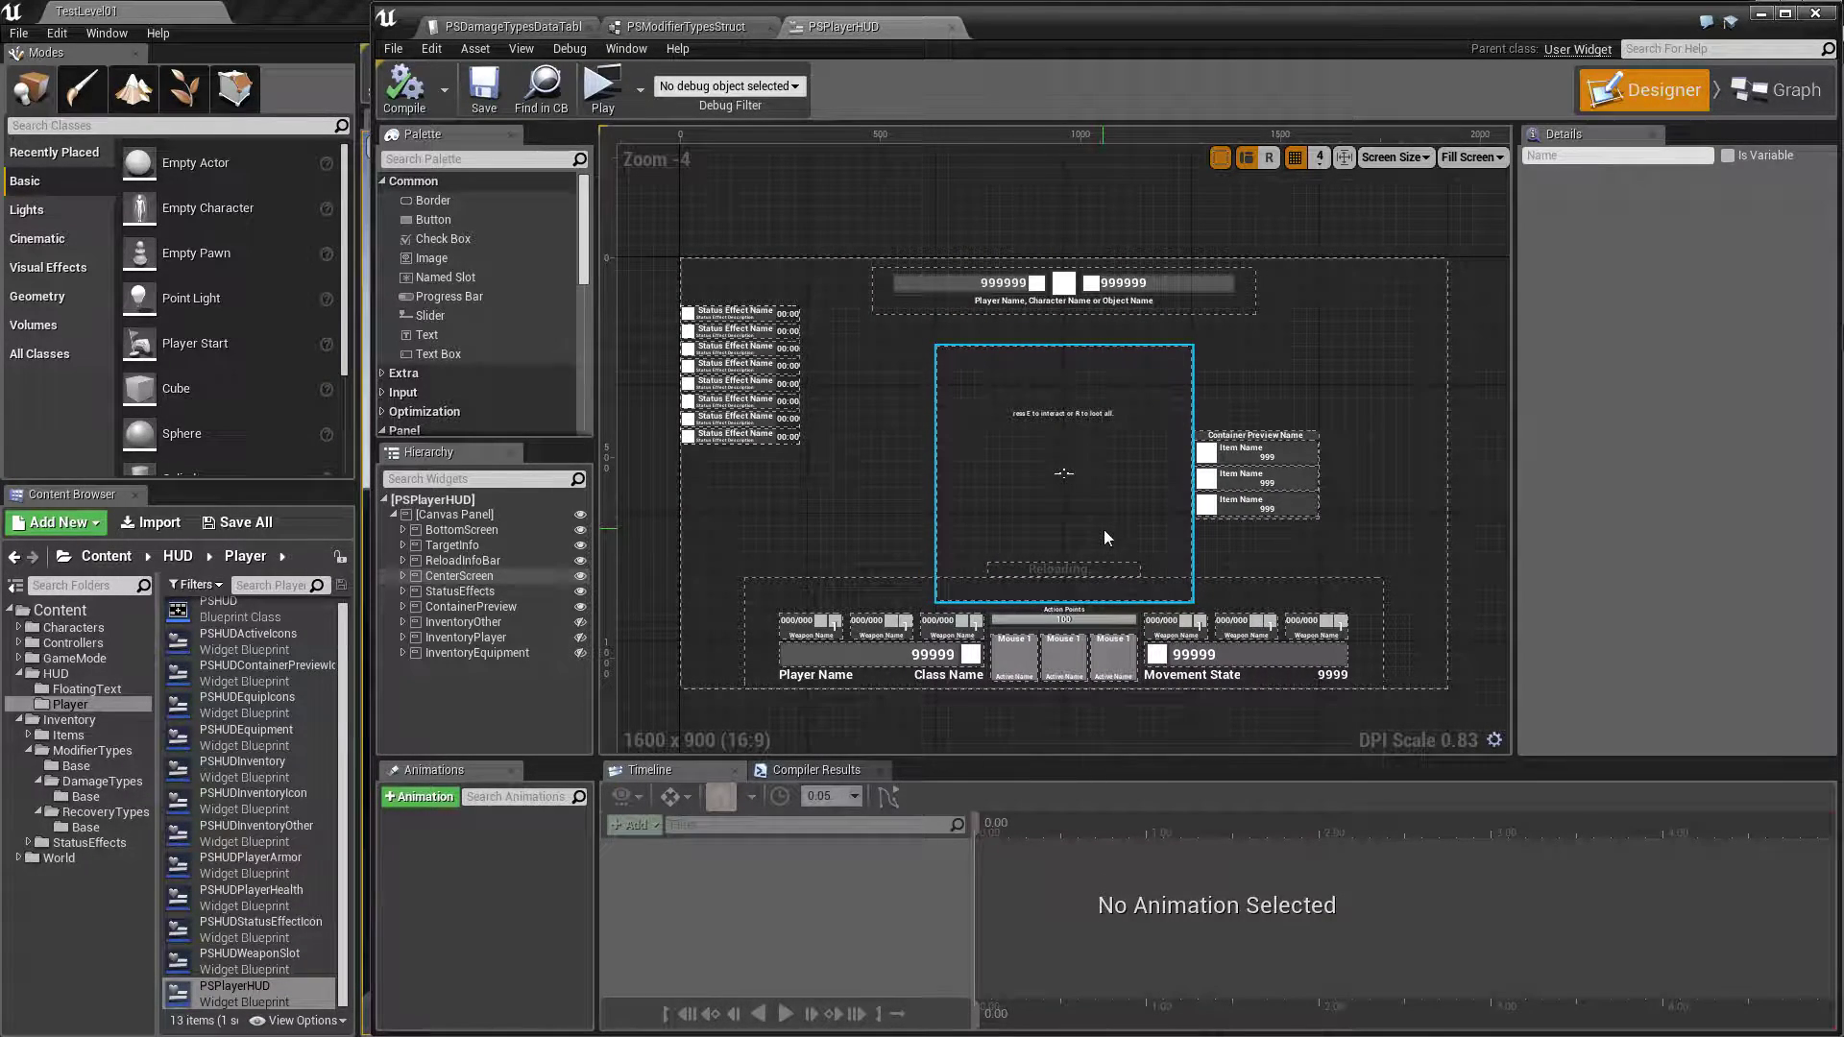
left_click(922, 549)
scroll(1029, 585, "up", 1)
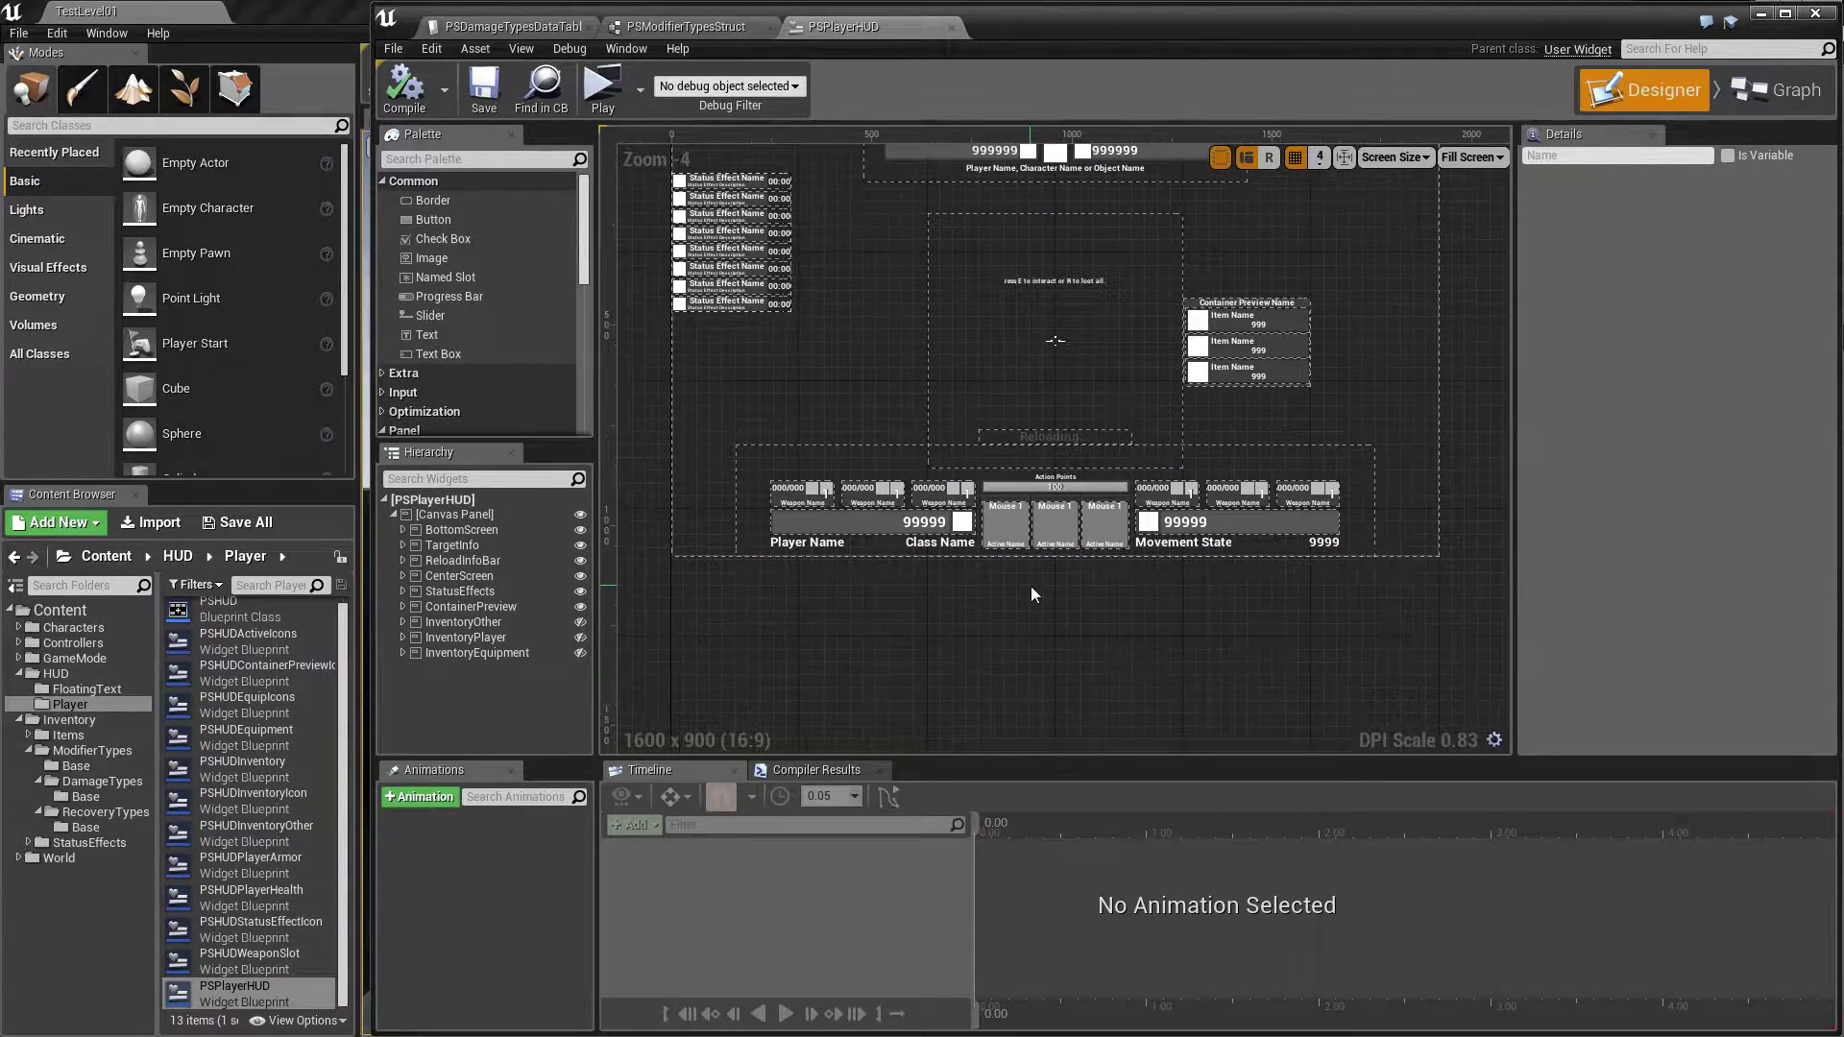
scroll(1183, 648, "up", 1)
scroll(935, 587, "up", 1)
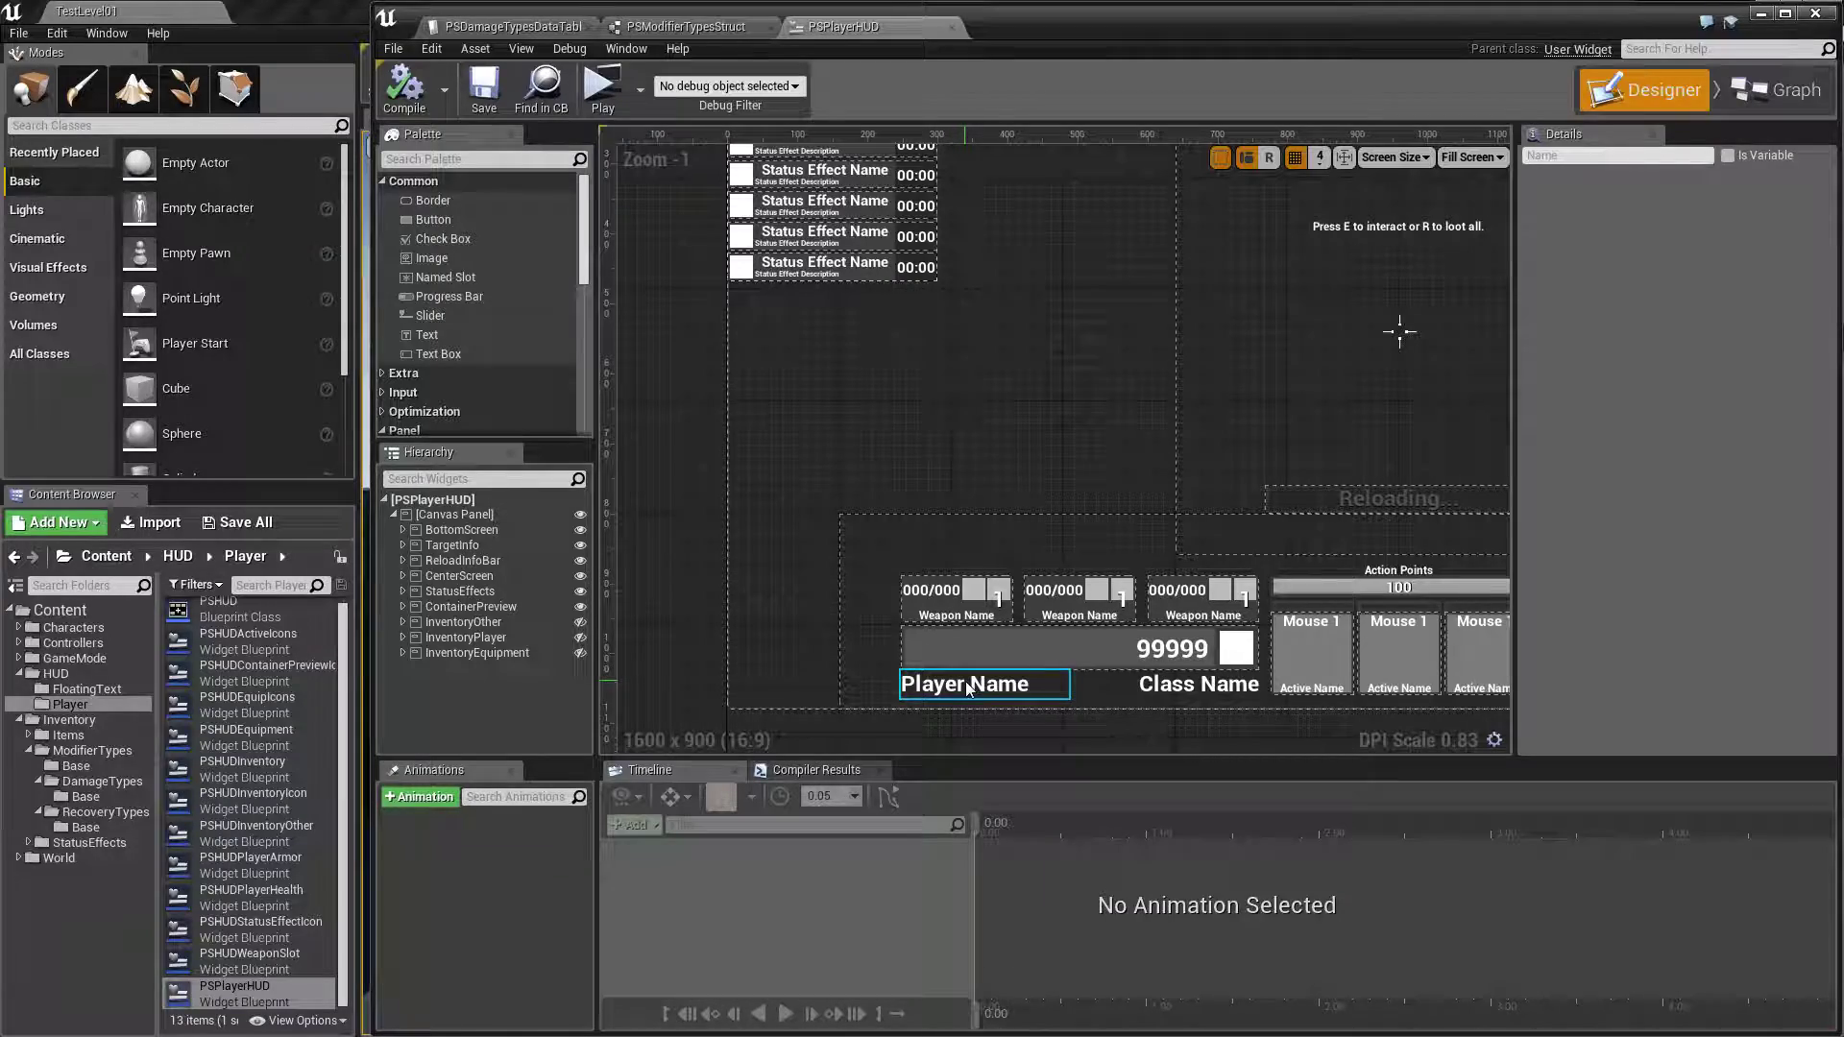
mouse_move(713, 517)
right_mouse_down()
mouse_move(715, 740)
mouse_move(1266, 320)
right_mouse_up()
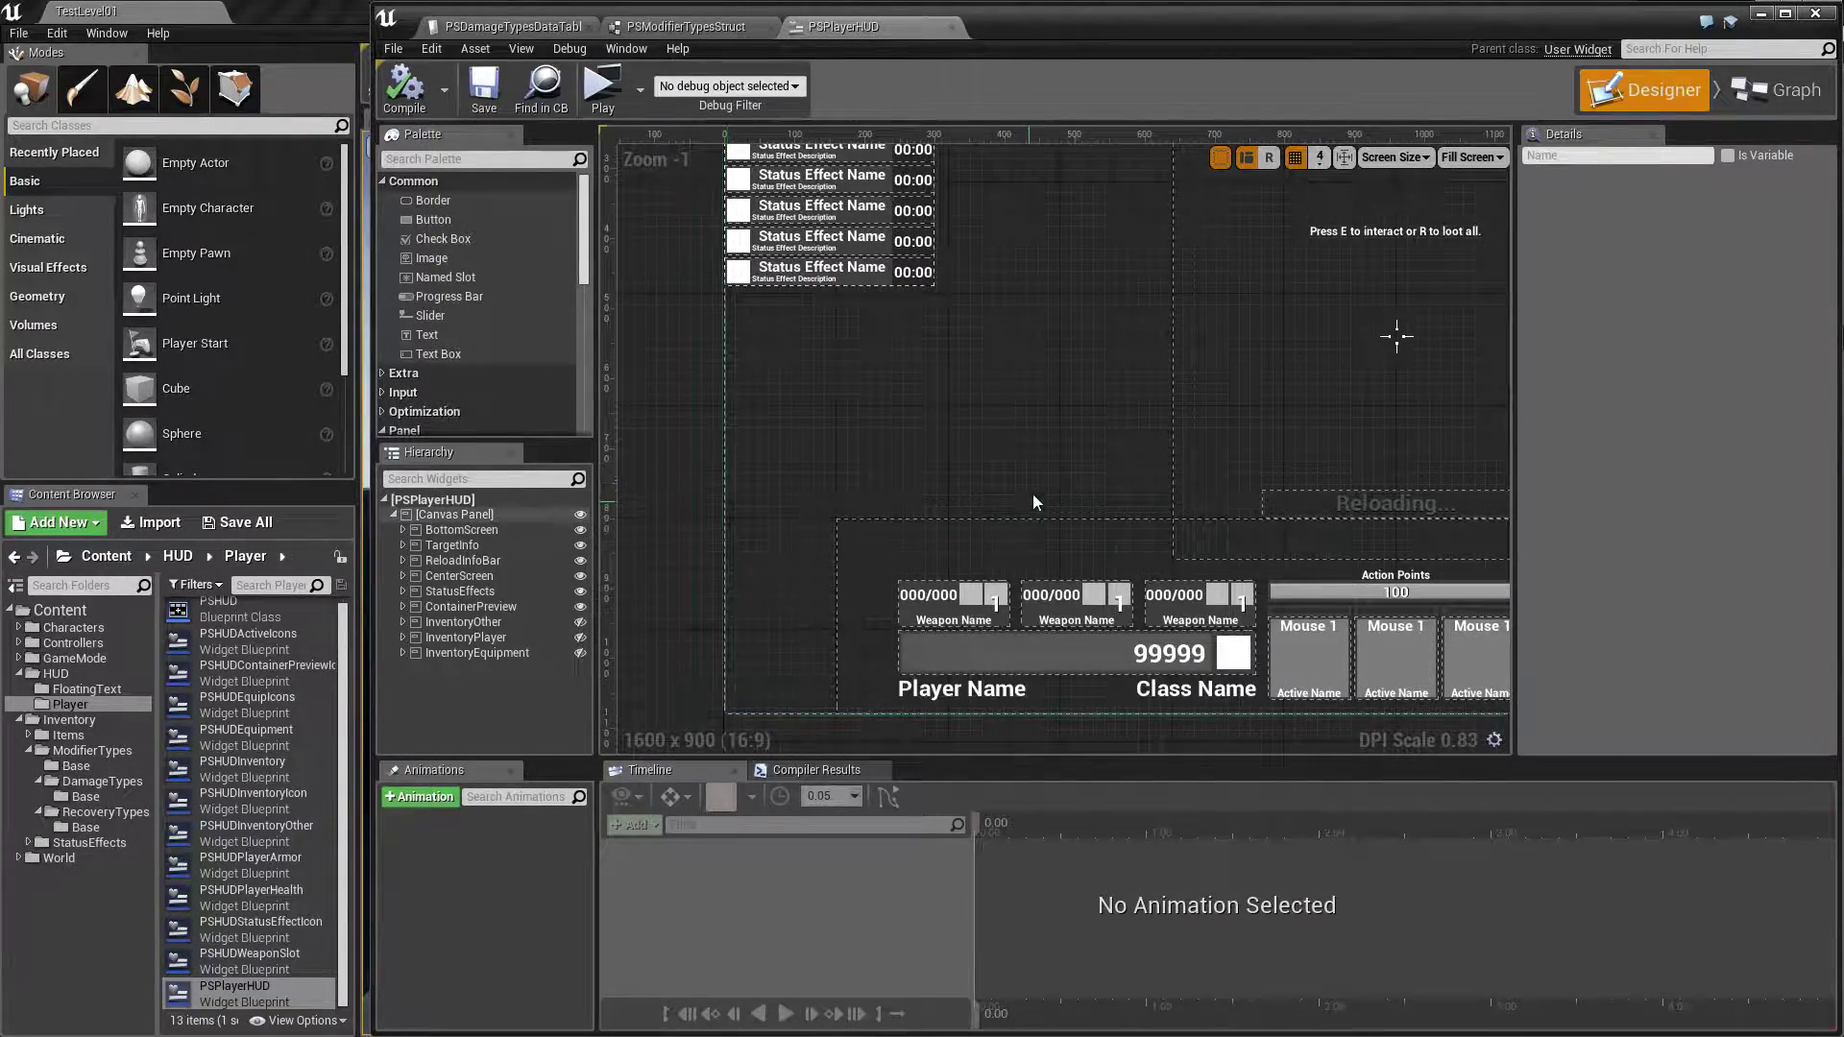
scroll(1114, 454, "down", 2)
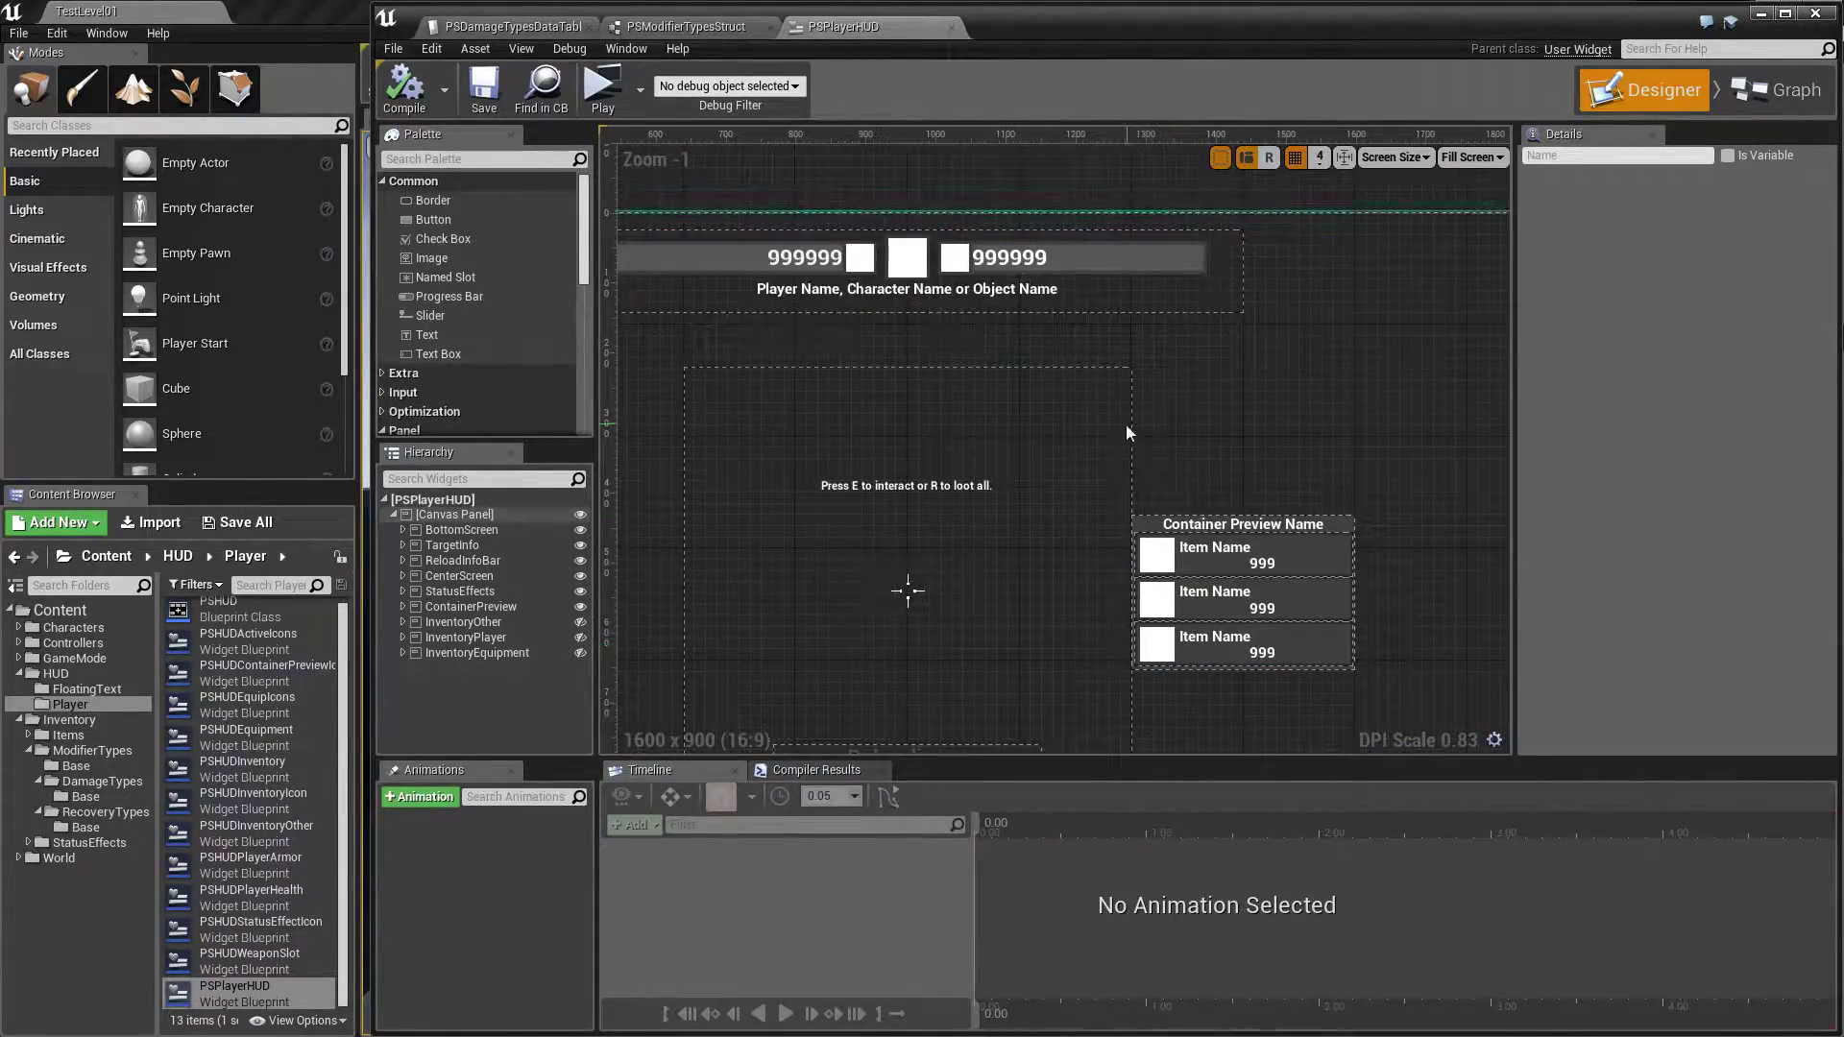
right_click_drag(1066, 434, 1045, 336)
scroll(1096, 400, "down", 1)
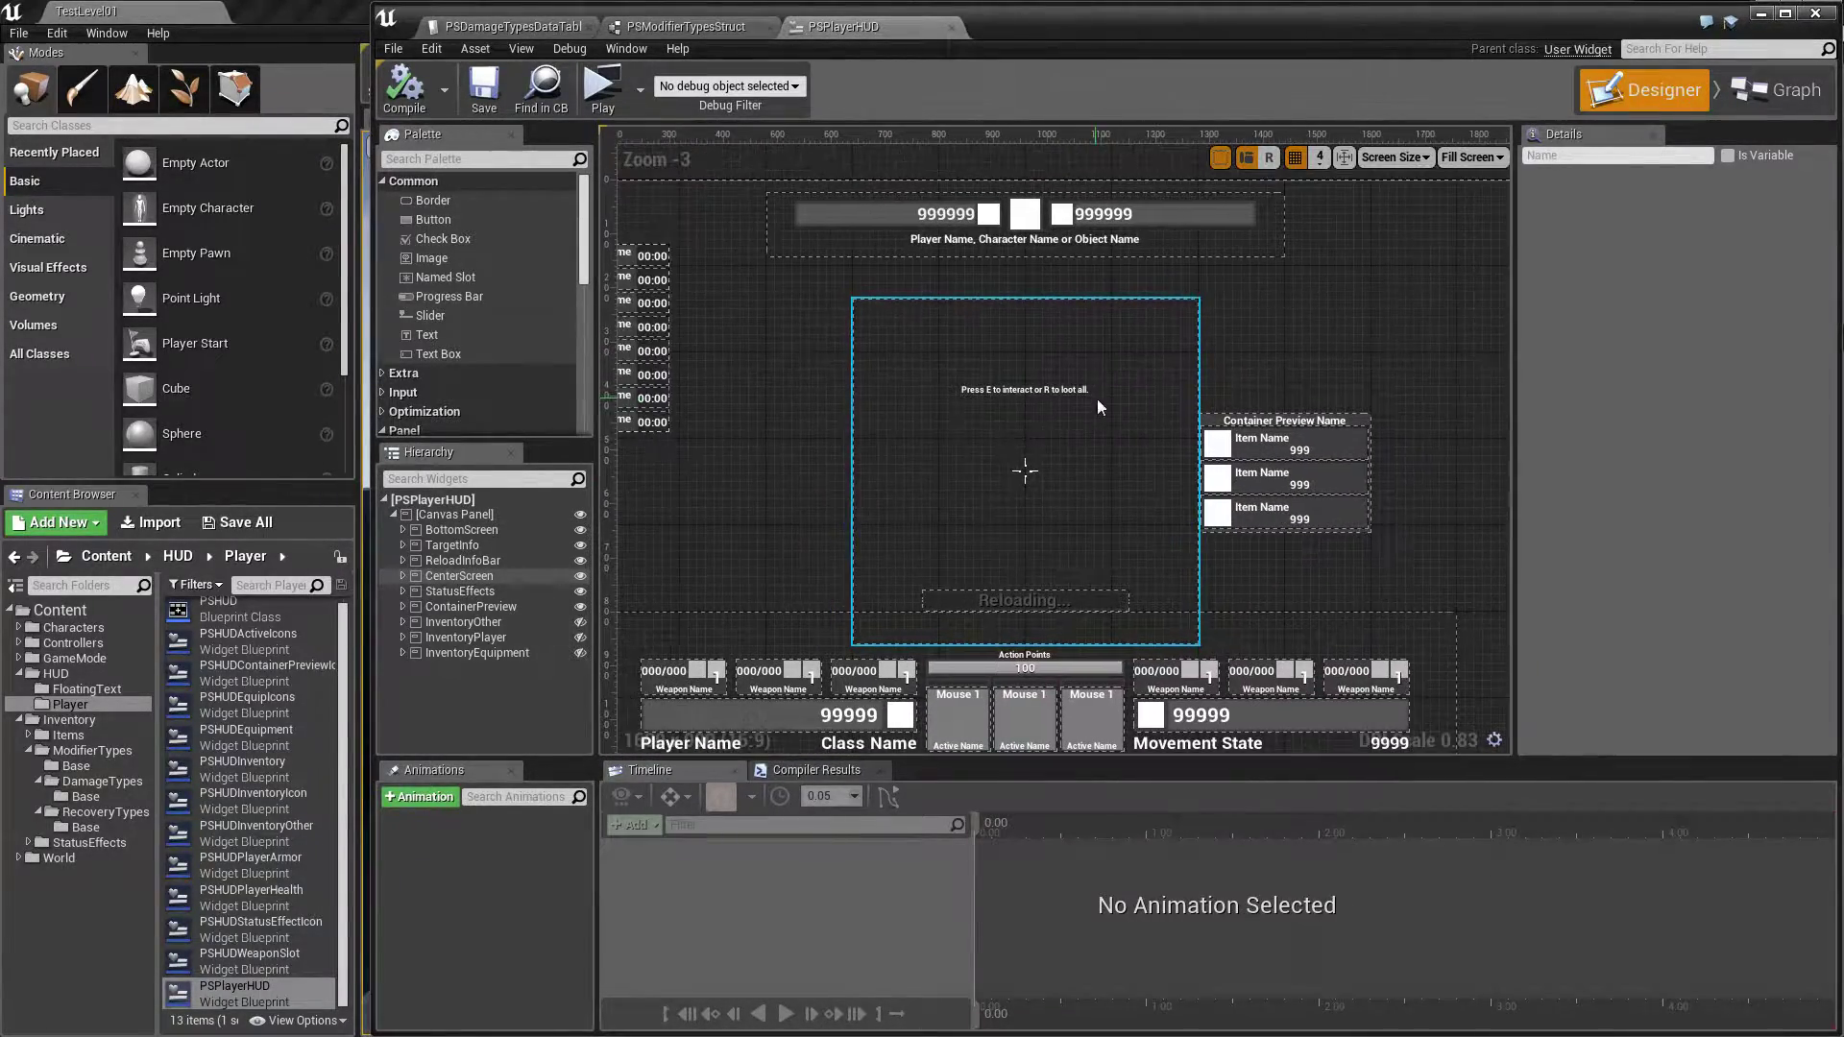
right_click_drag(1059, 412, 1101, 414)
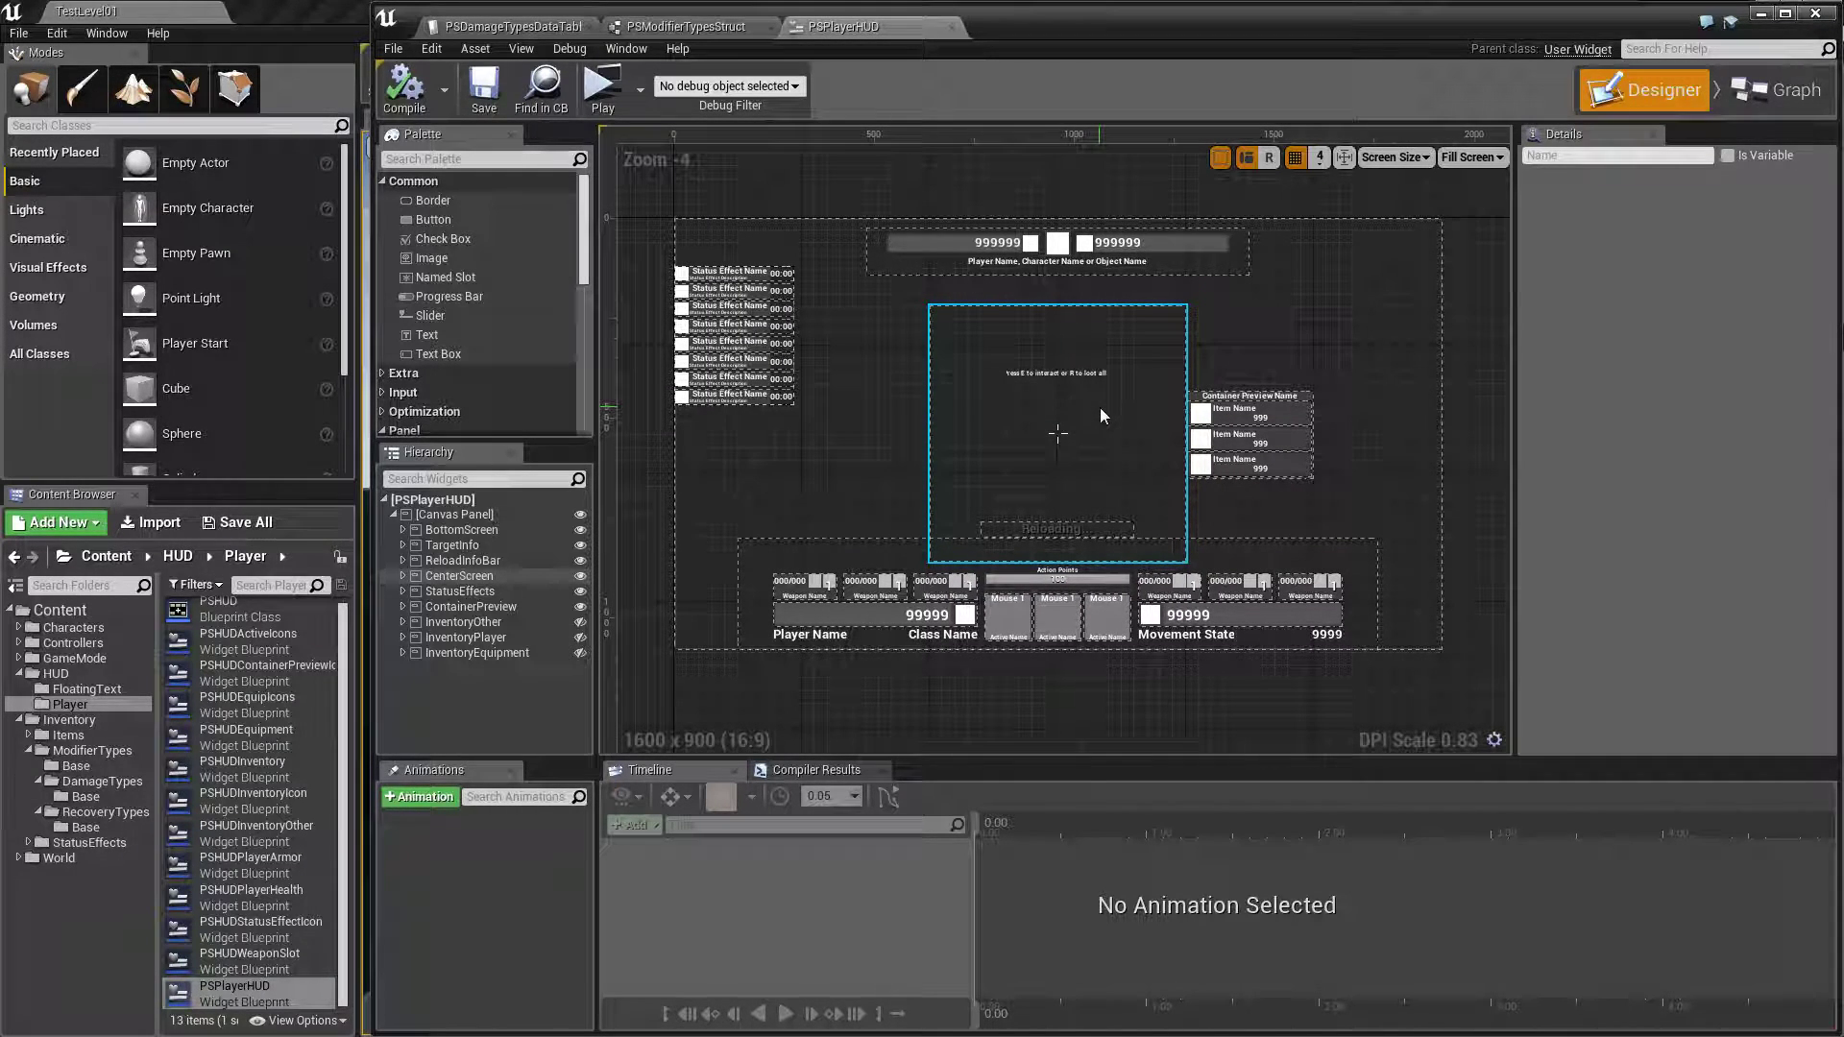
Close PSPlayerHUD, browse to ModifierTypes > DamageTypes, and expand PSModifierTypesStruct to show all five members.
left_click(951, 29)
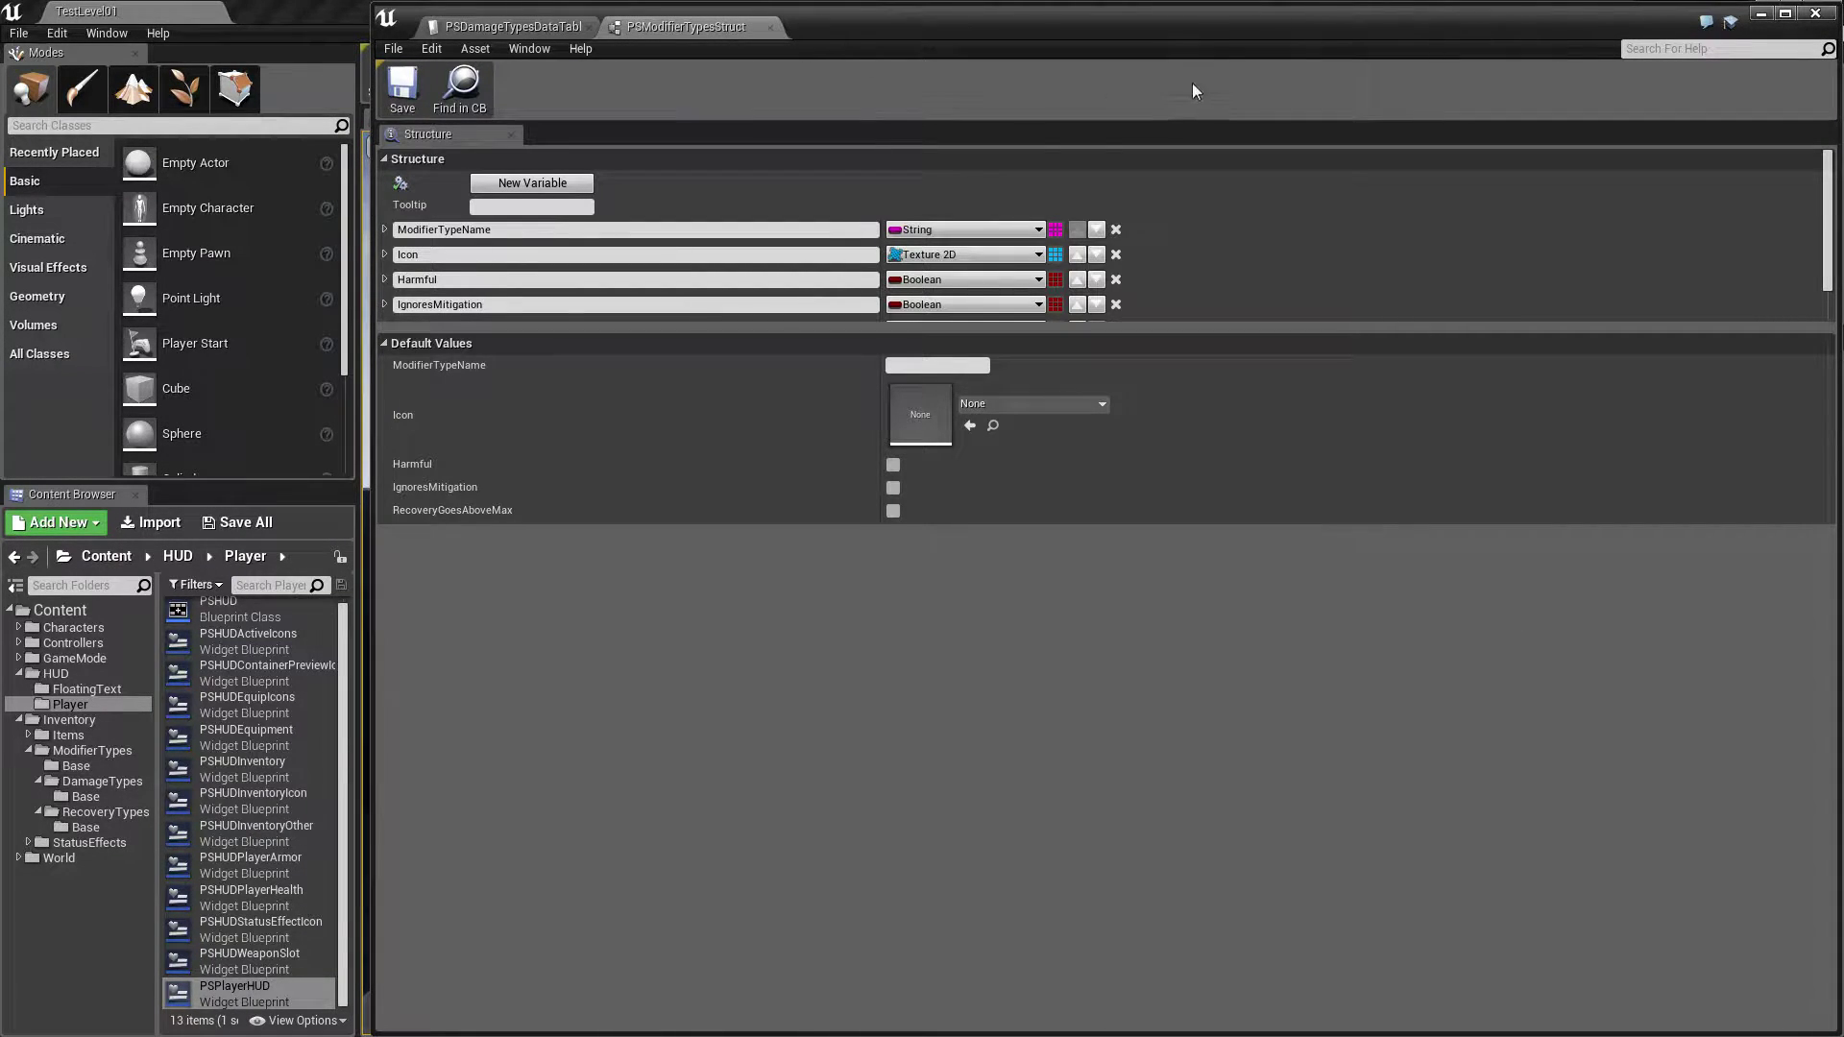
left_click(344, 927)
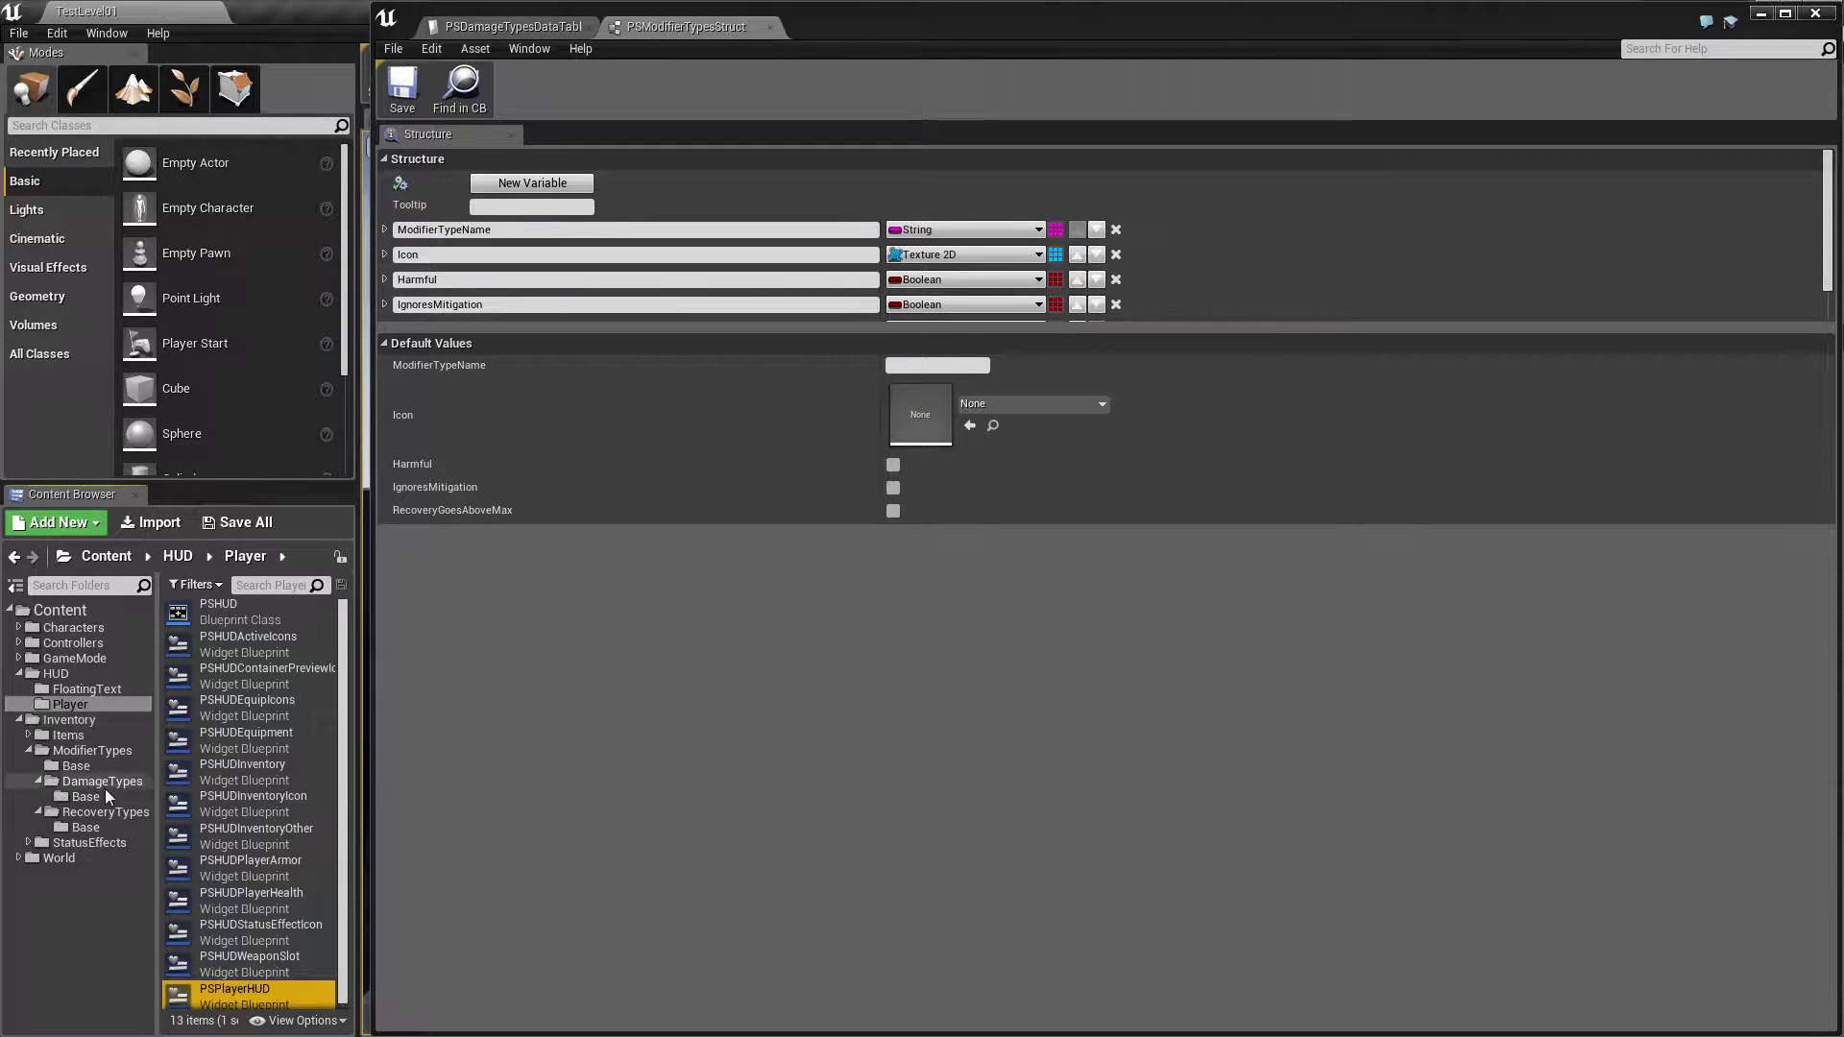
left_click(110, 763)
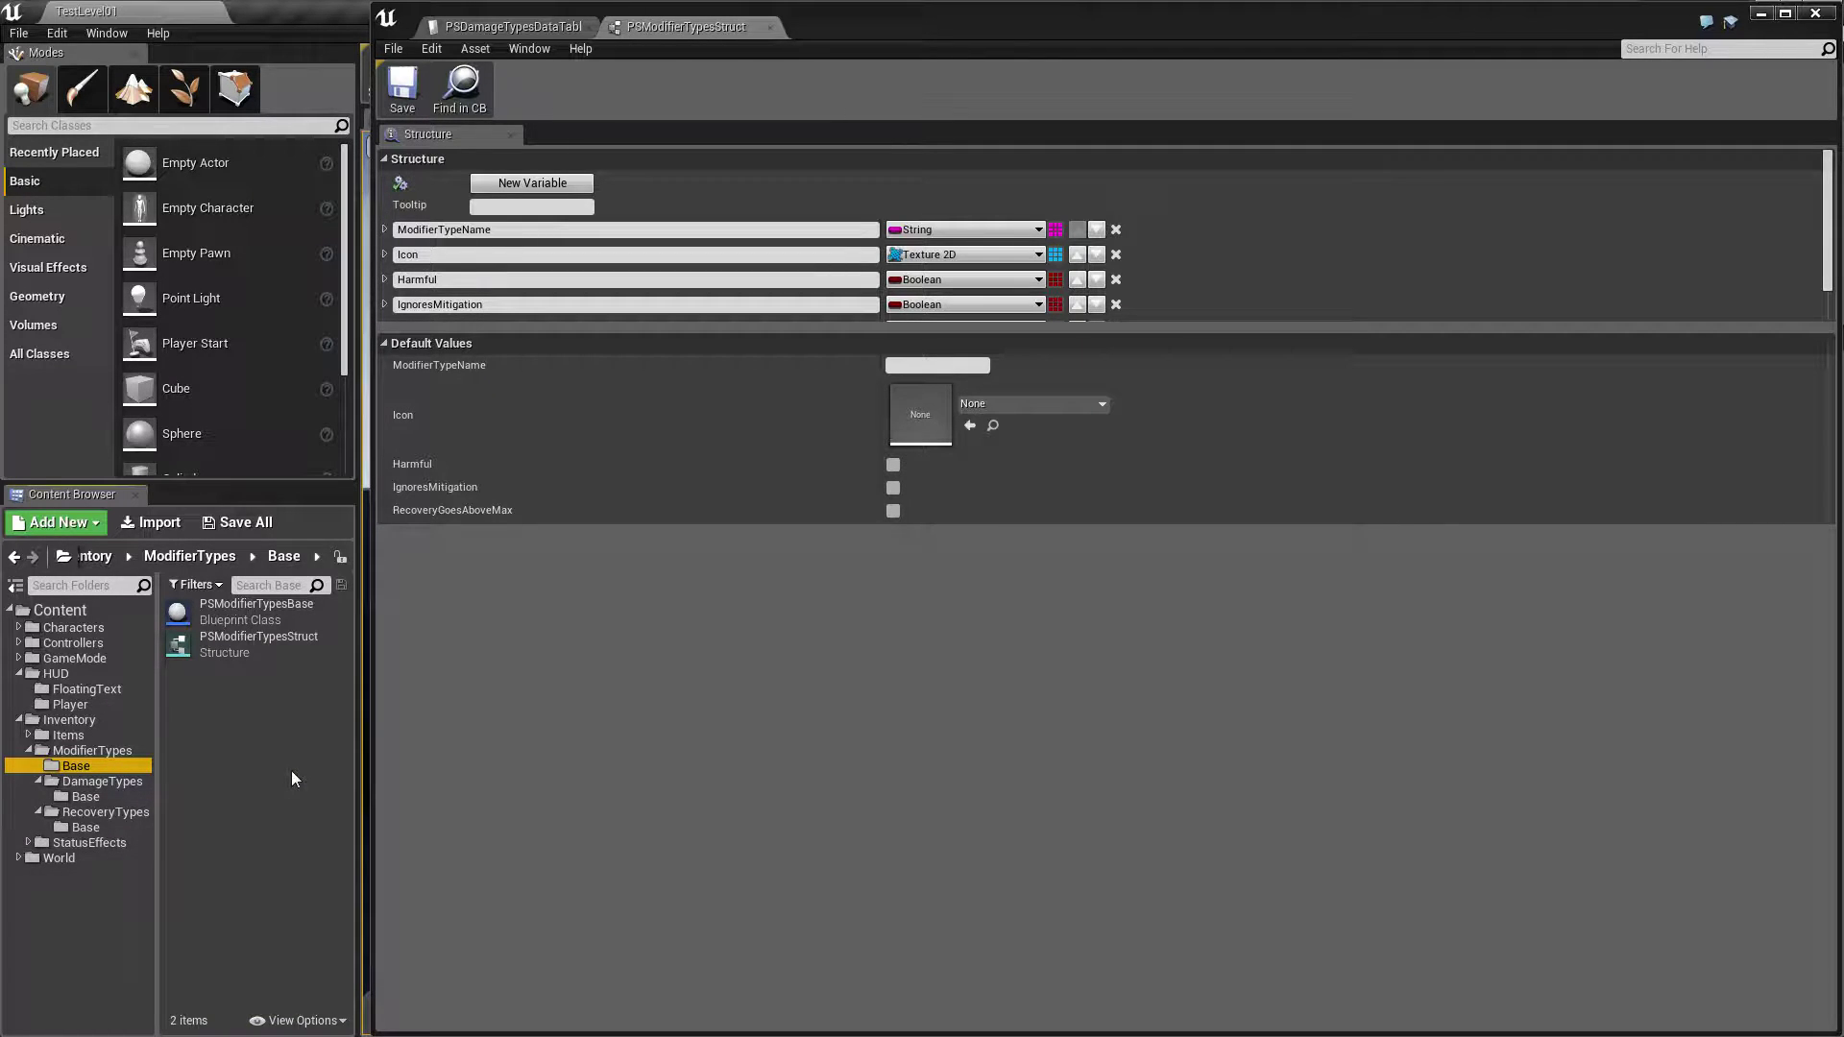
left_click(95, 786)
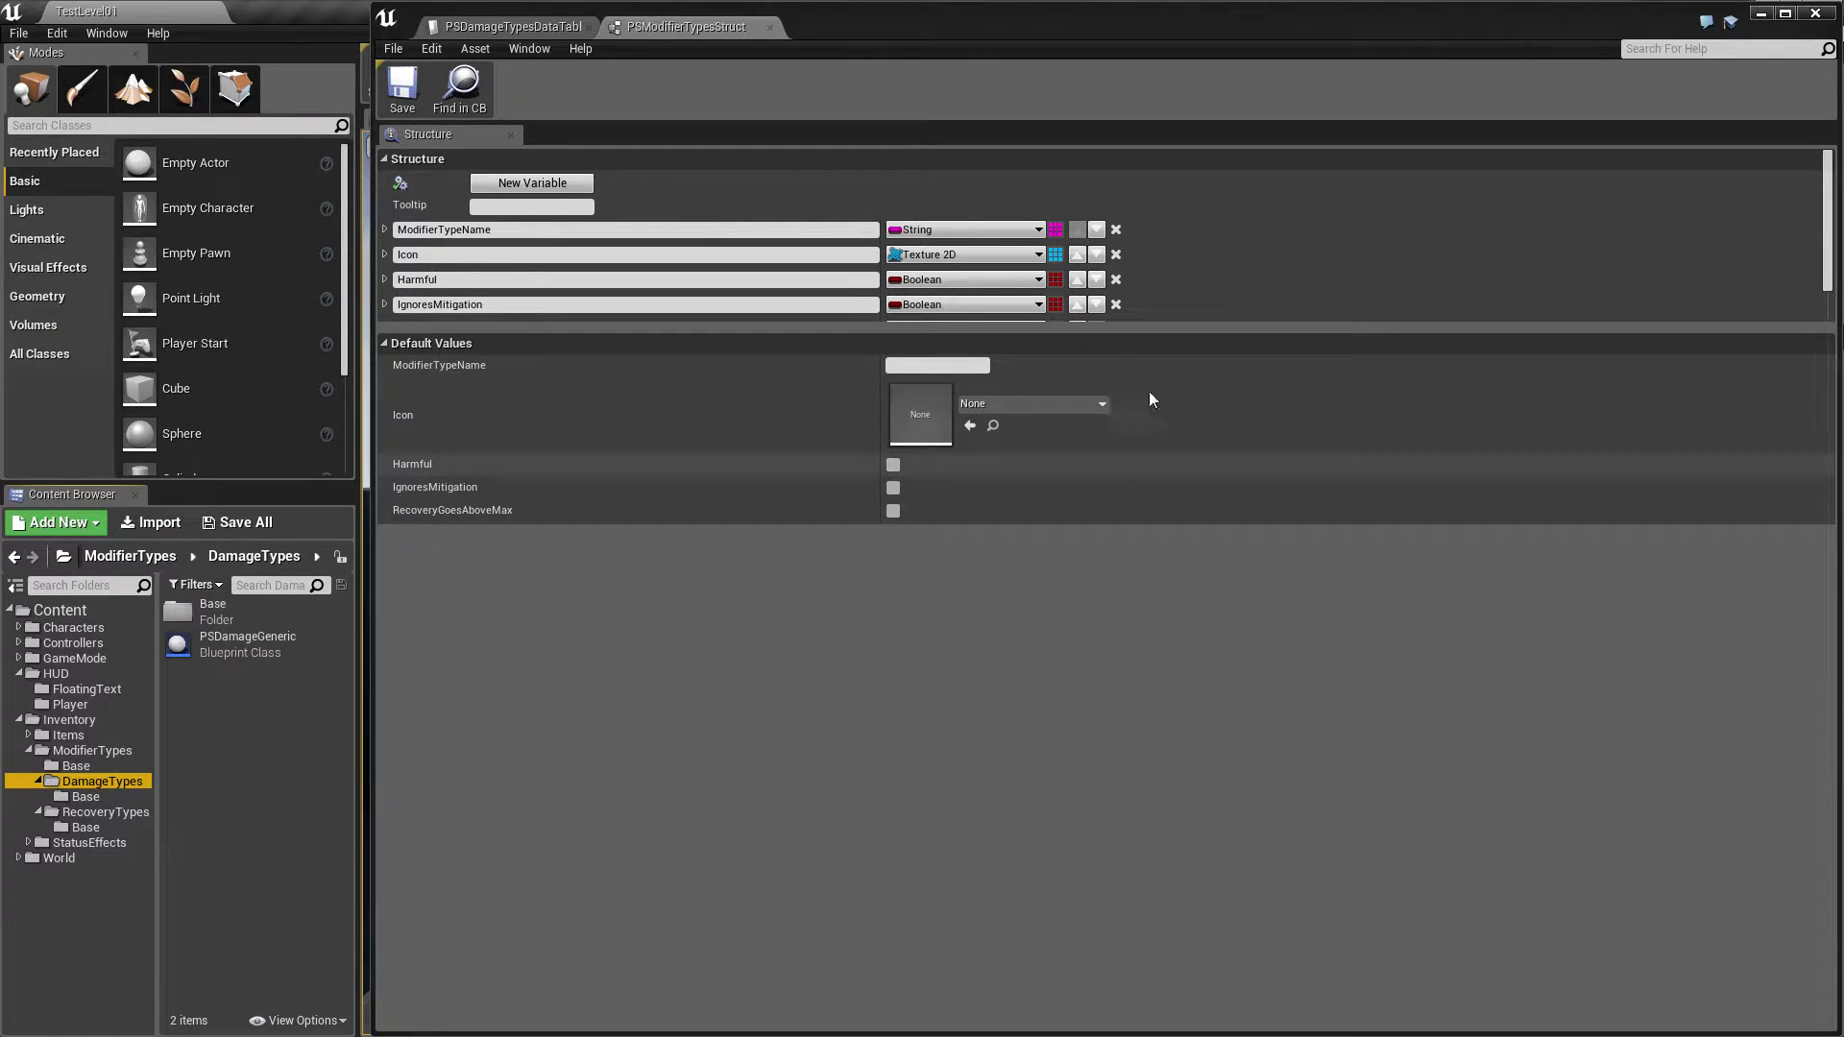
left_click_drag(1210, 325, 1219, 504)
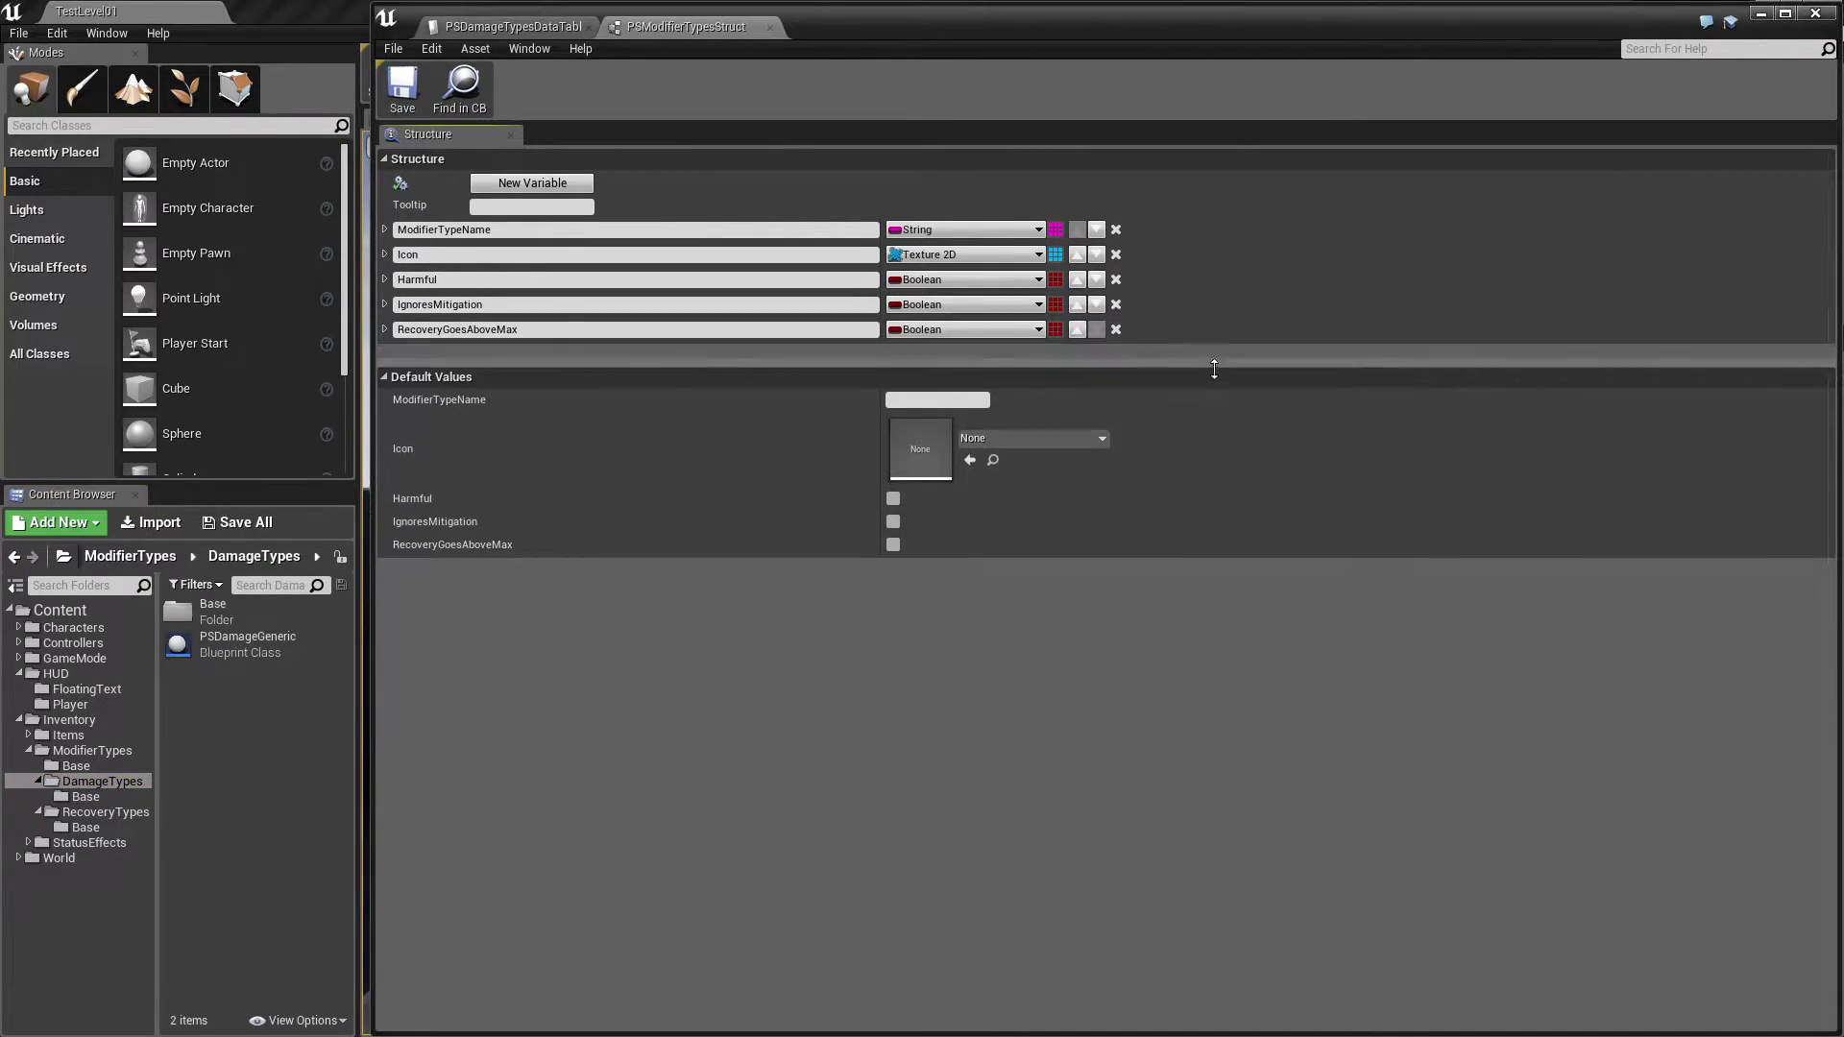